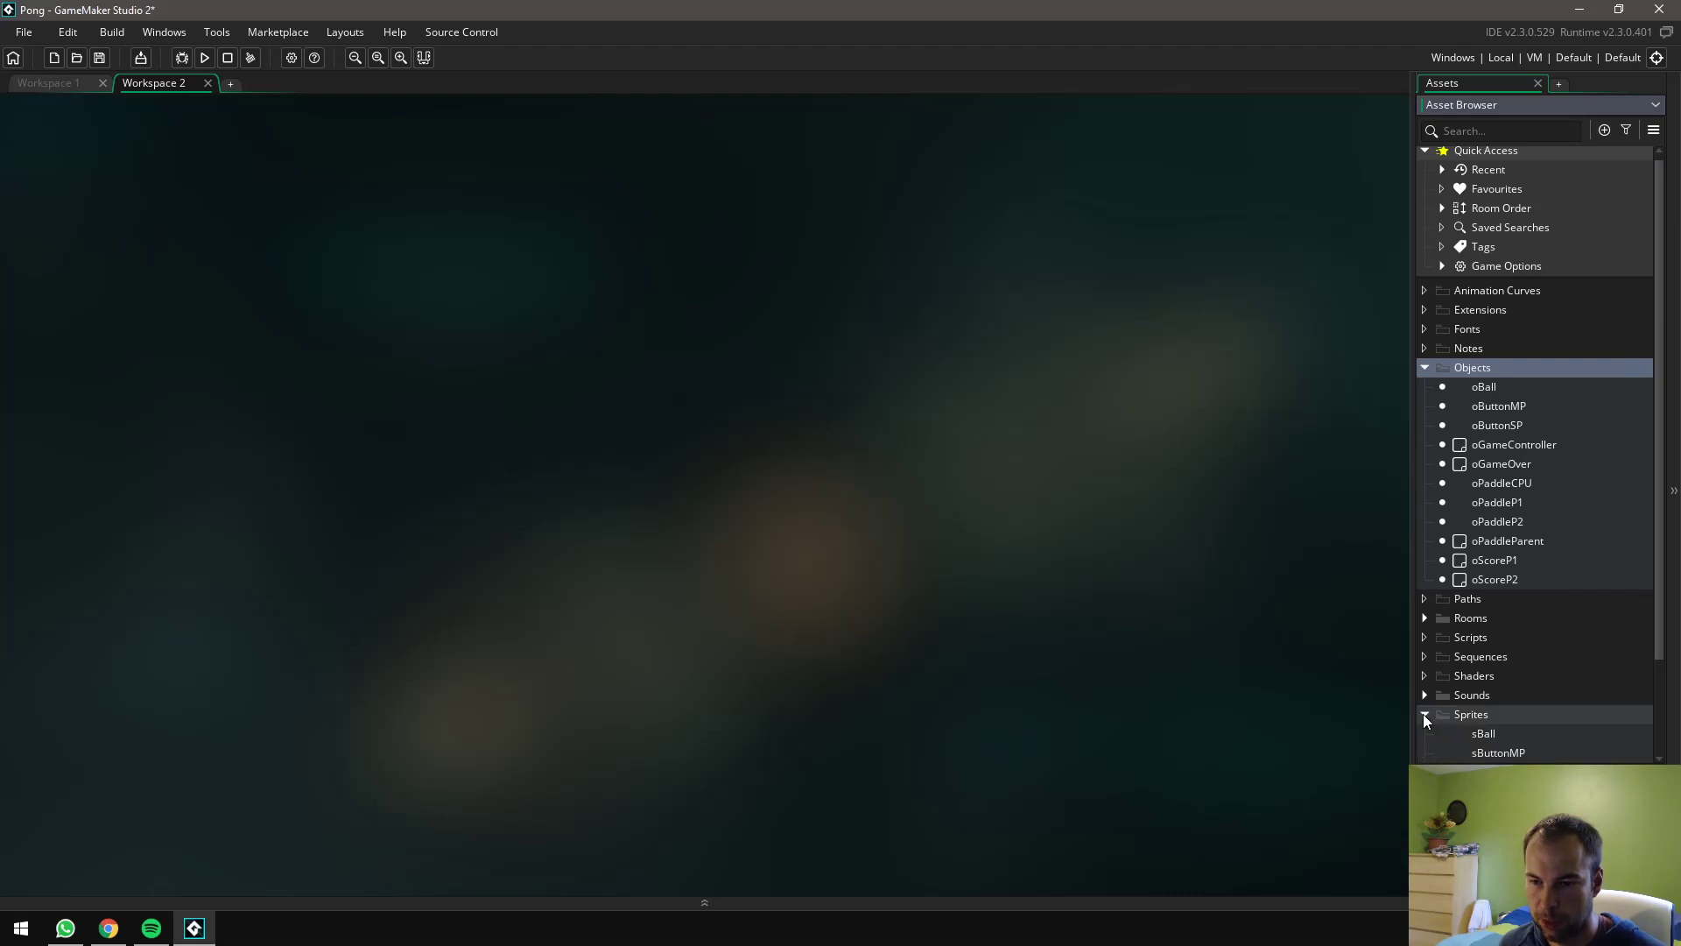
Scale the sPaddle sprite to 16 pixels wide and 48 pixels high with the aspect ratio unlocked
left_click_drag(1659, 487, 1655, 591)
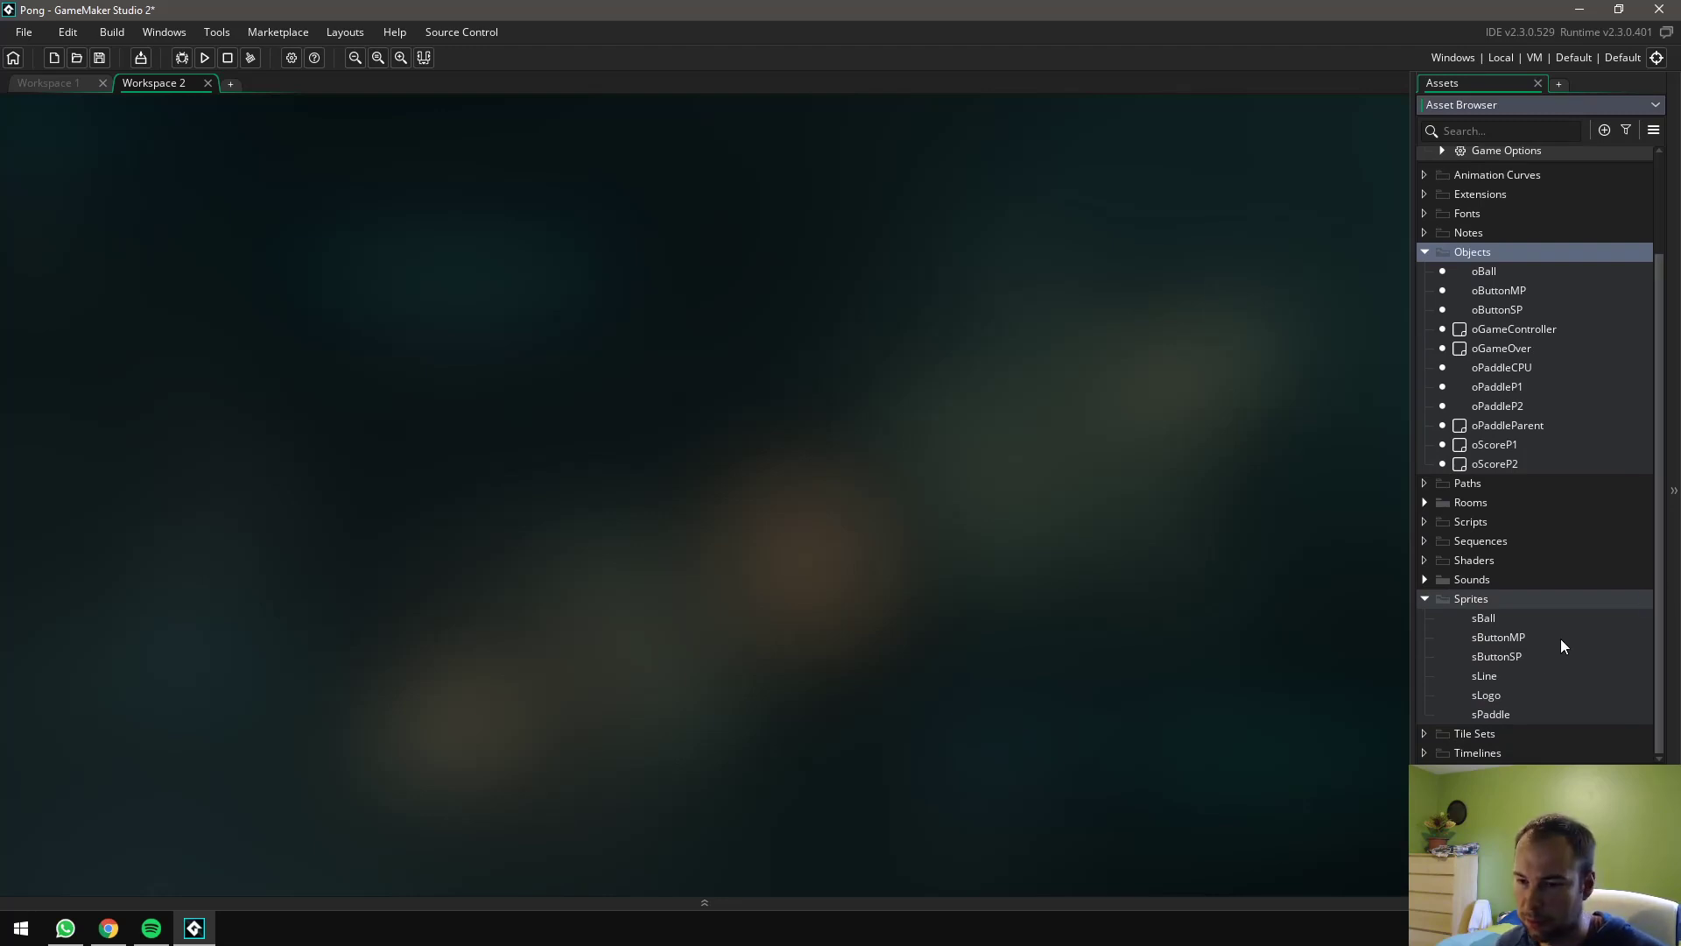
double_click(1489, 715)
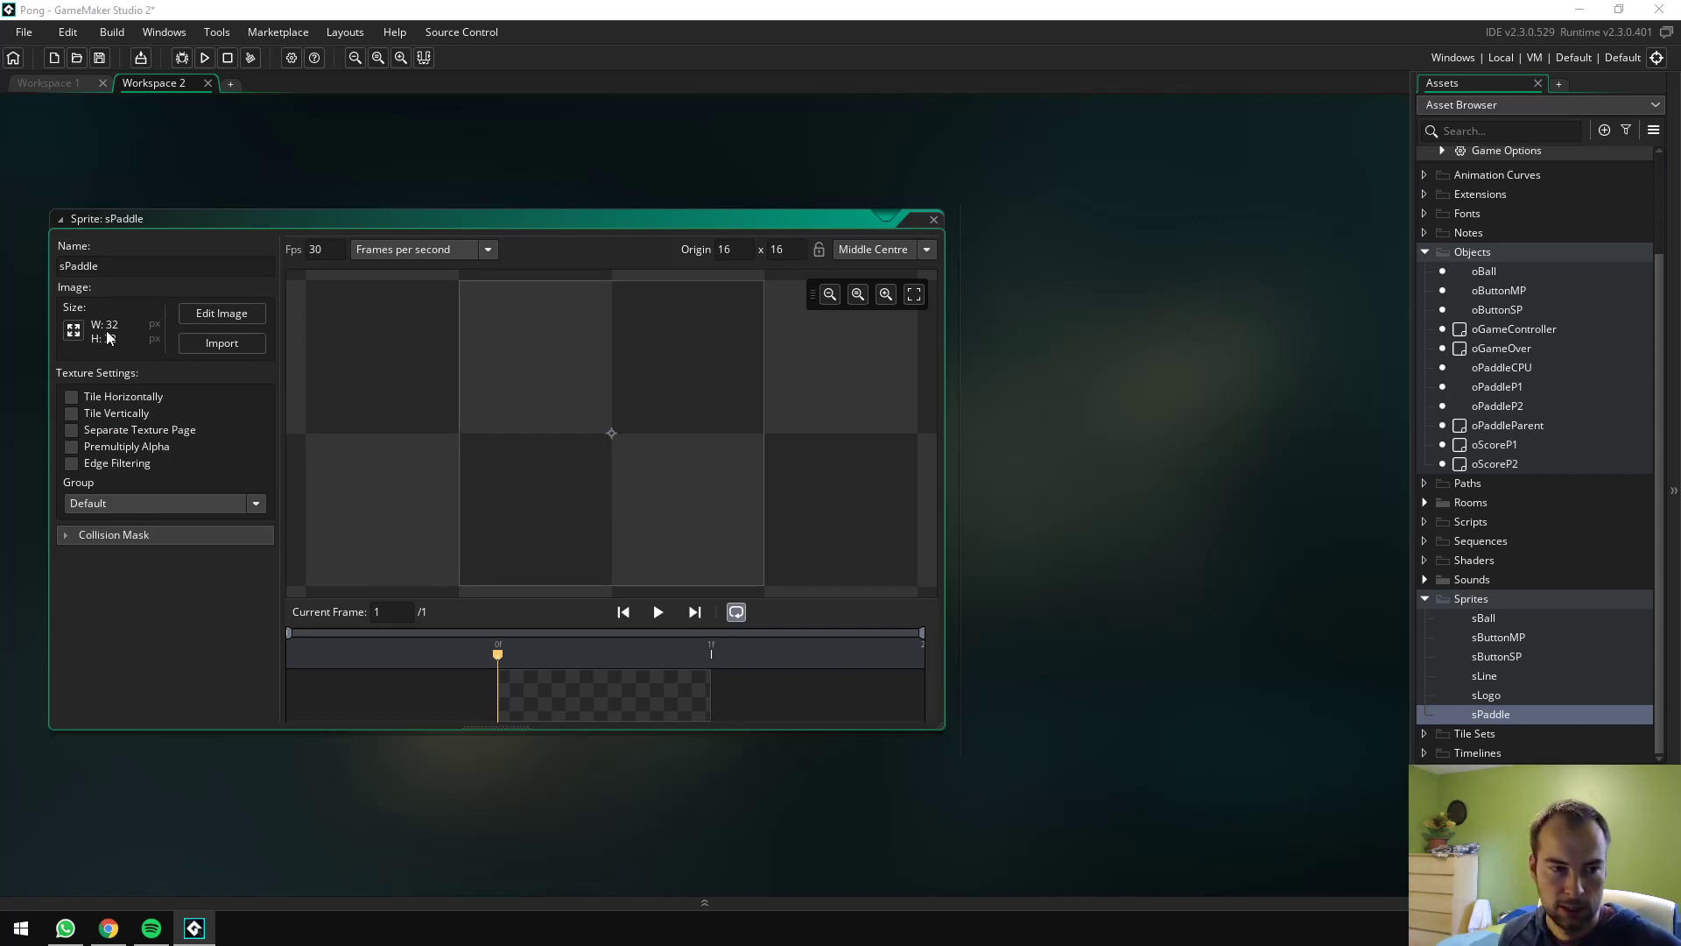
left_click(73, 331)
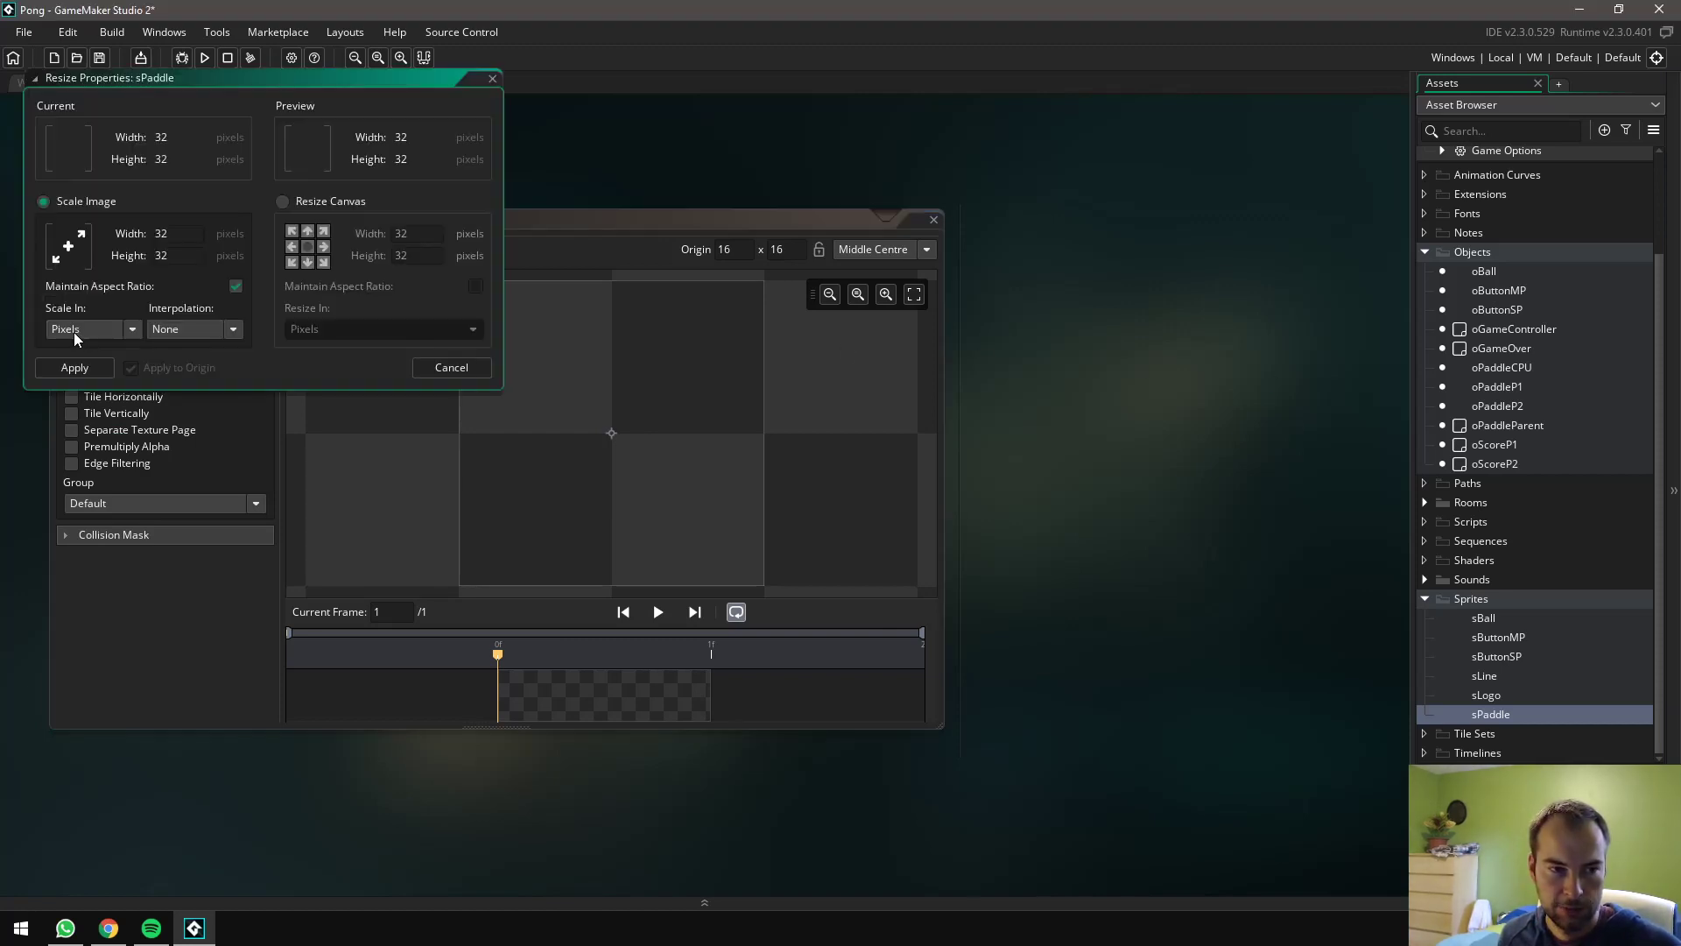
left_click(235, 287)
left_click(424, 366)
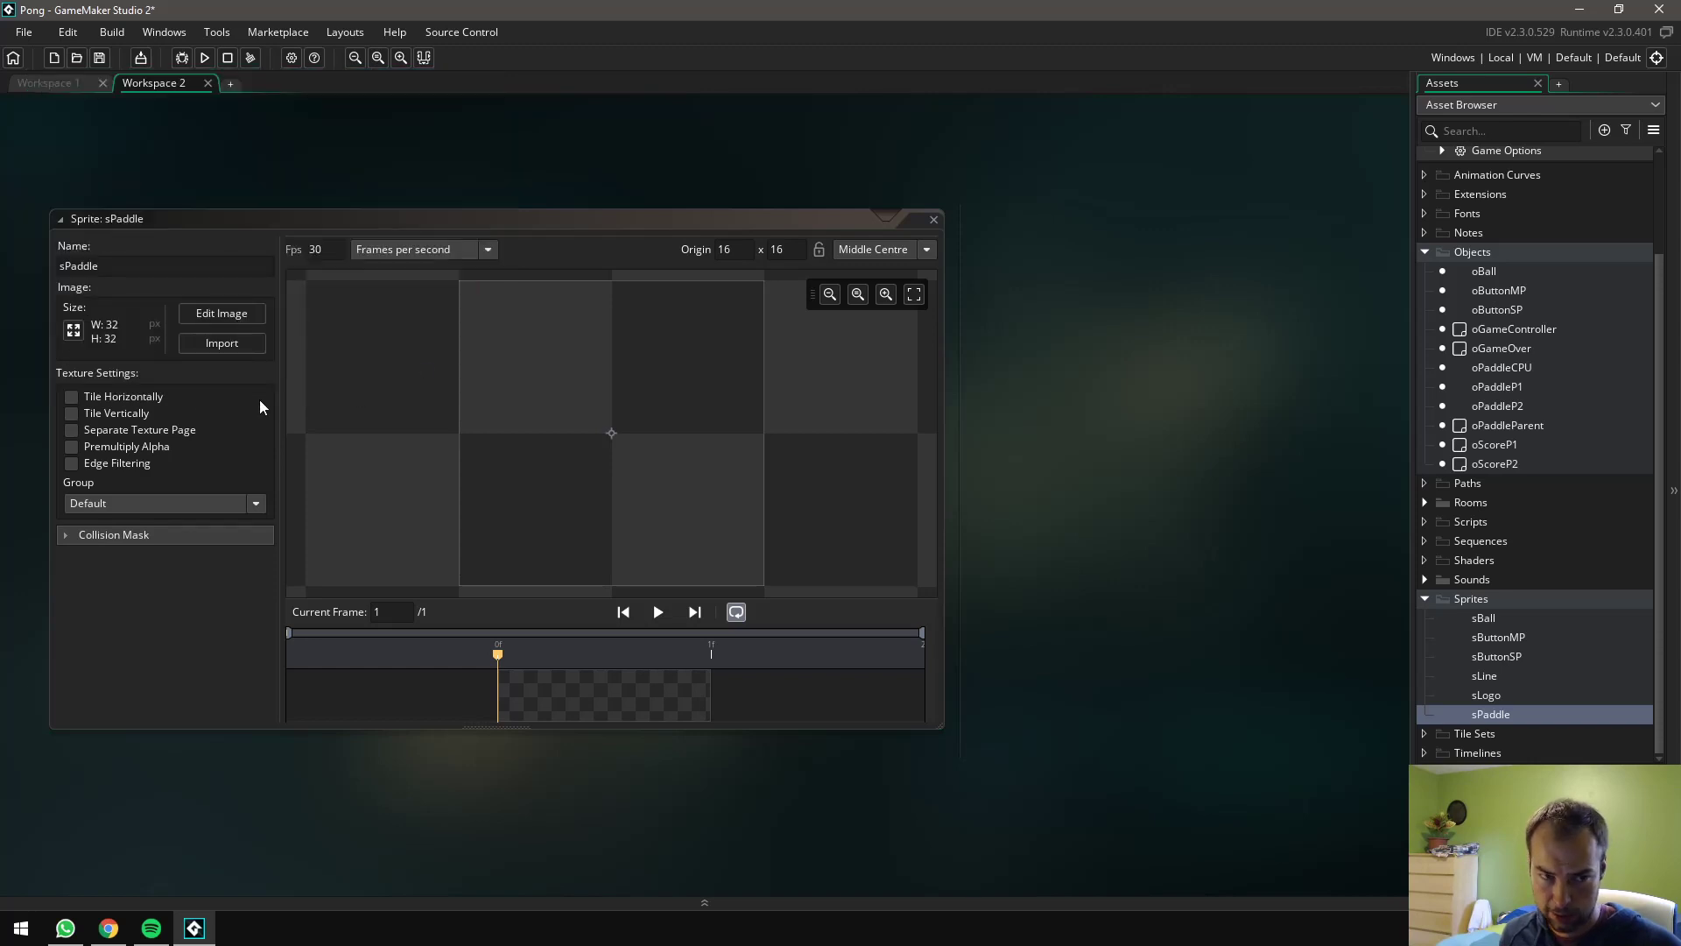
left_click(74, 331)
left_click_drag(242, 82, 513, 259)
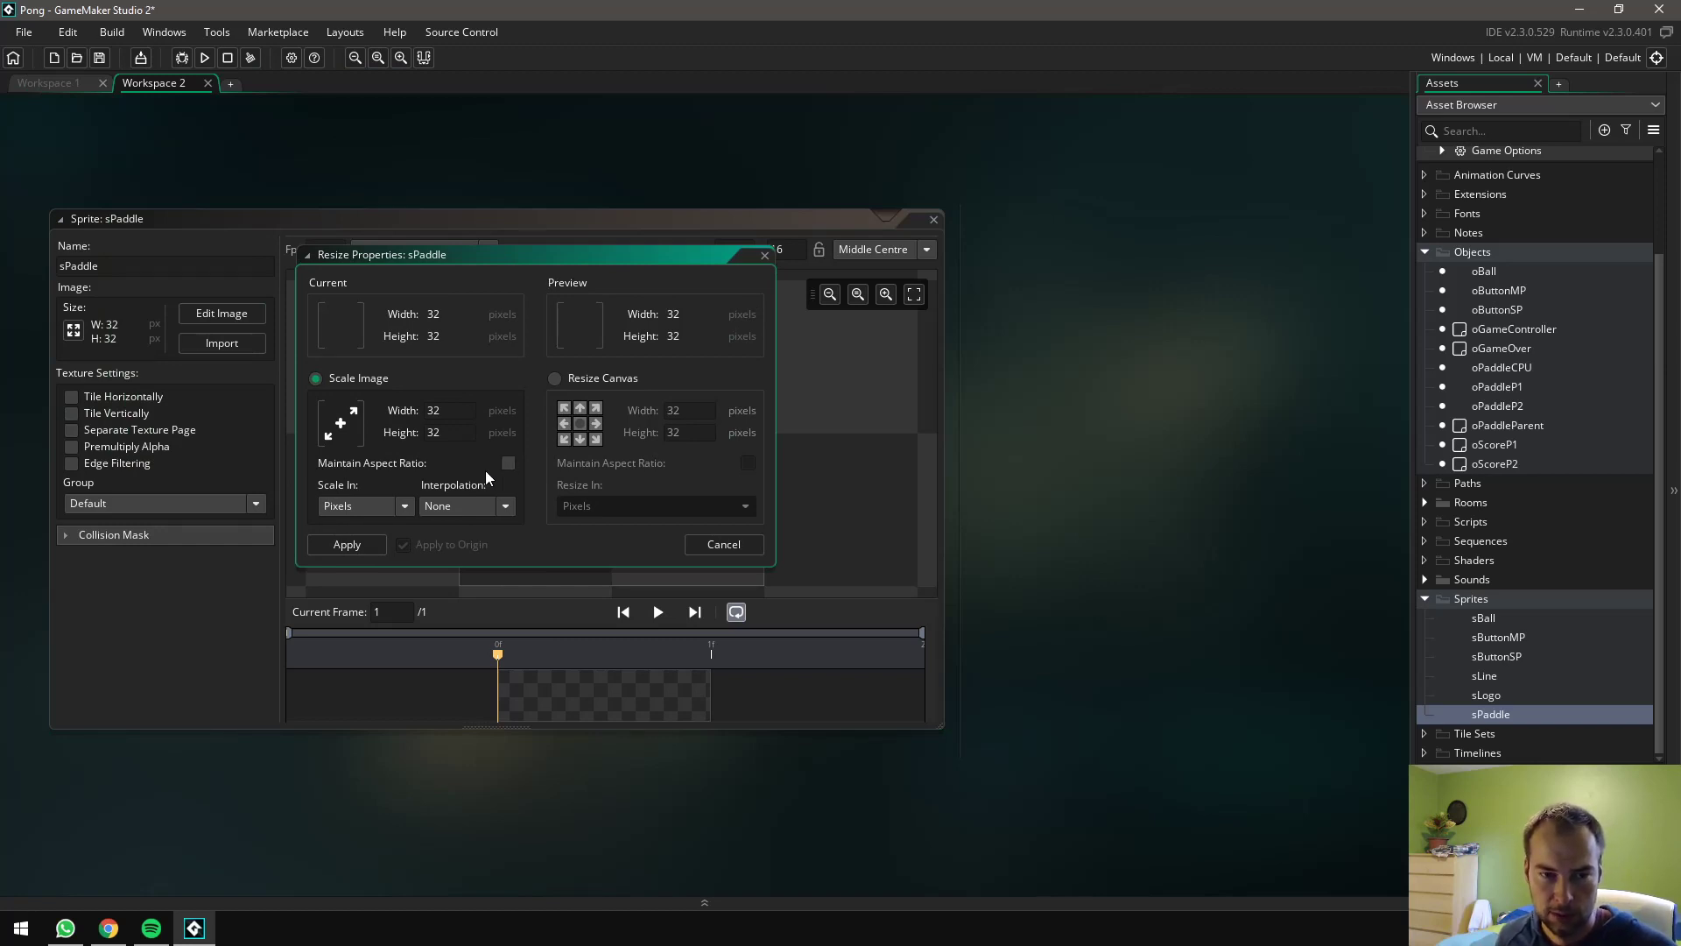
type("16")
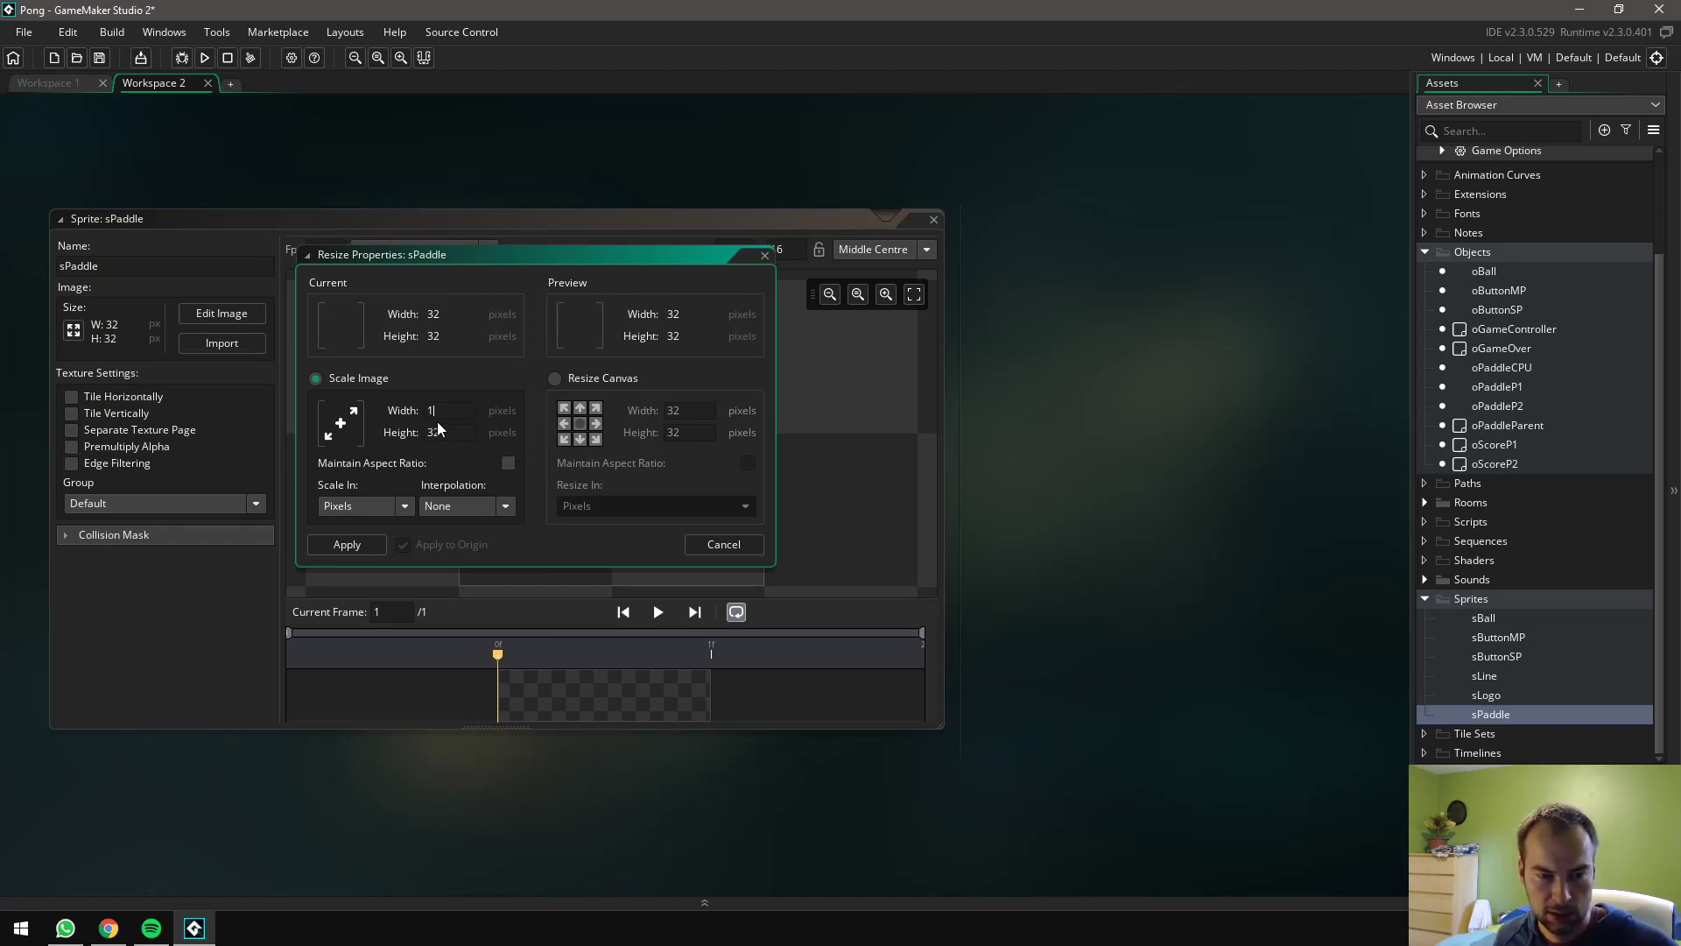
left_click_drag(441, 430, 422, 429)
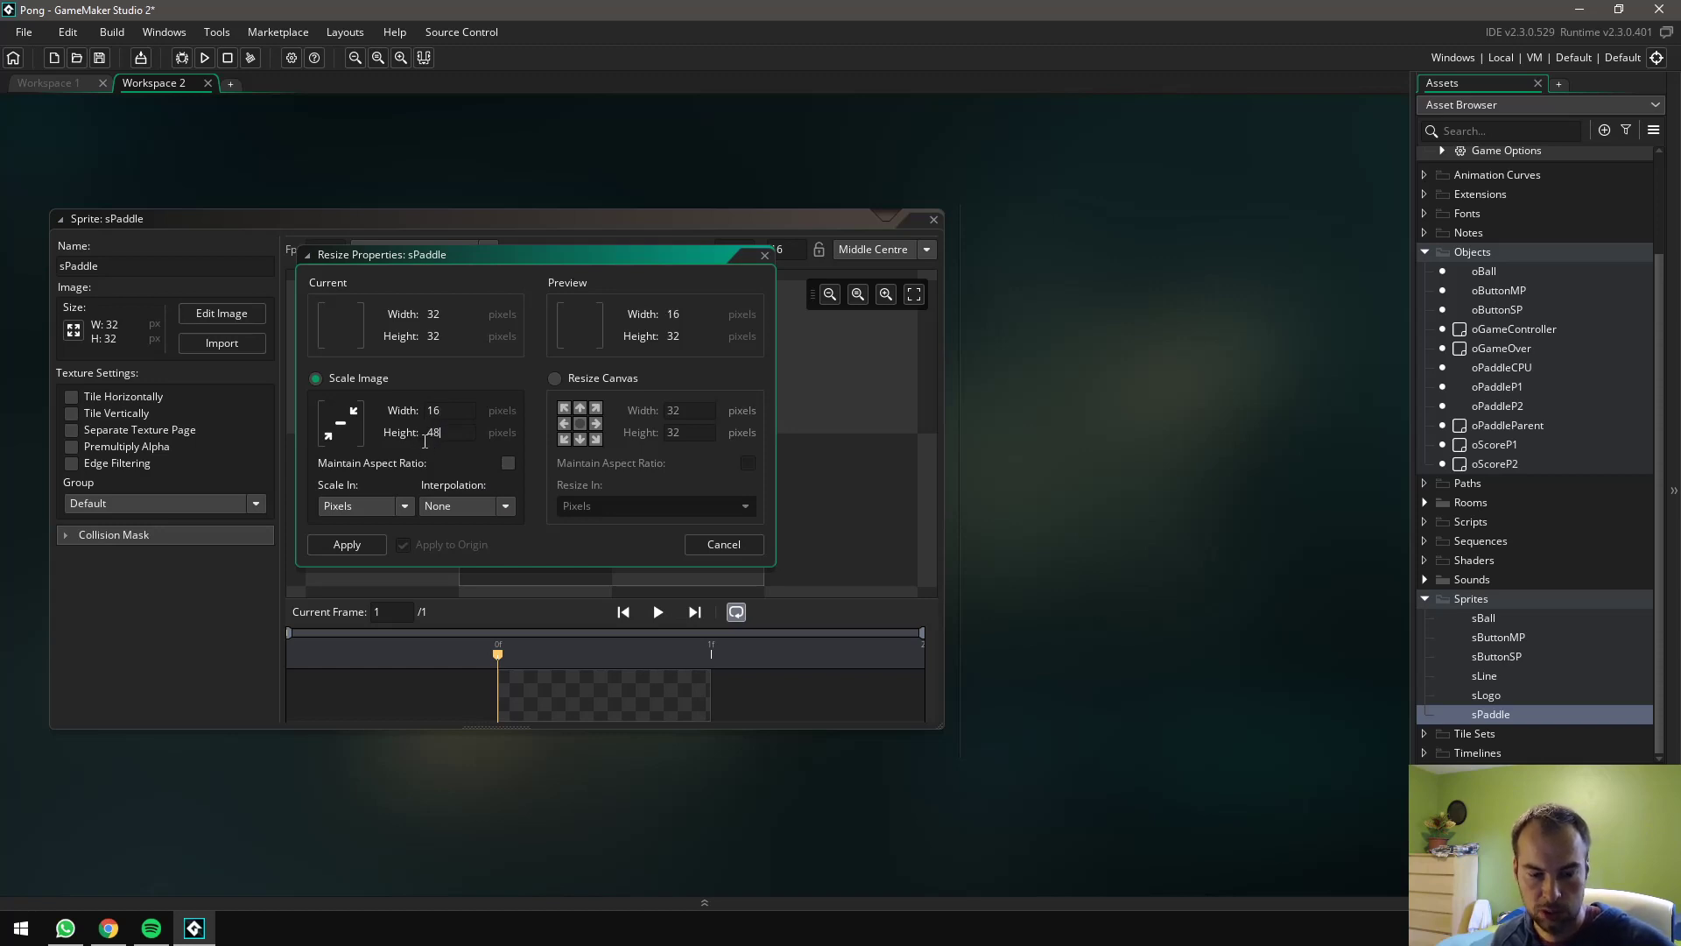
left_click(359, 547)
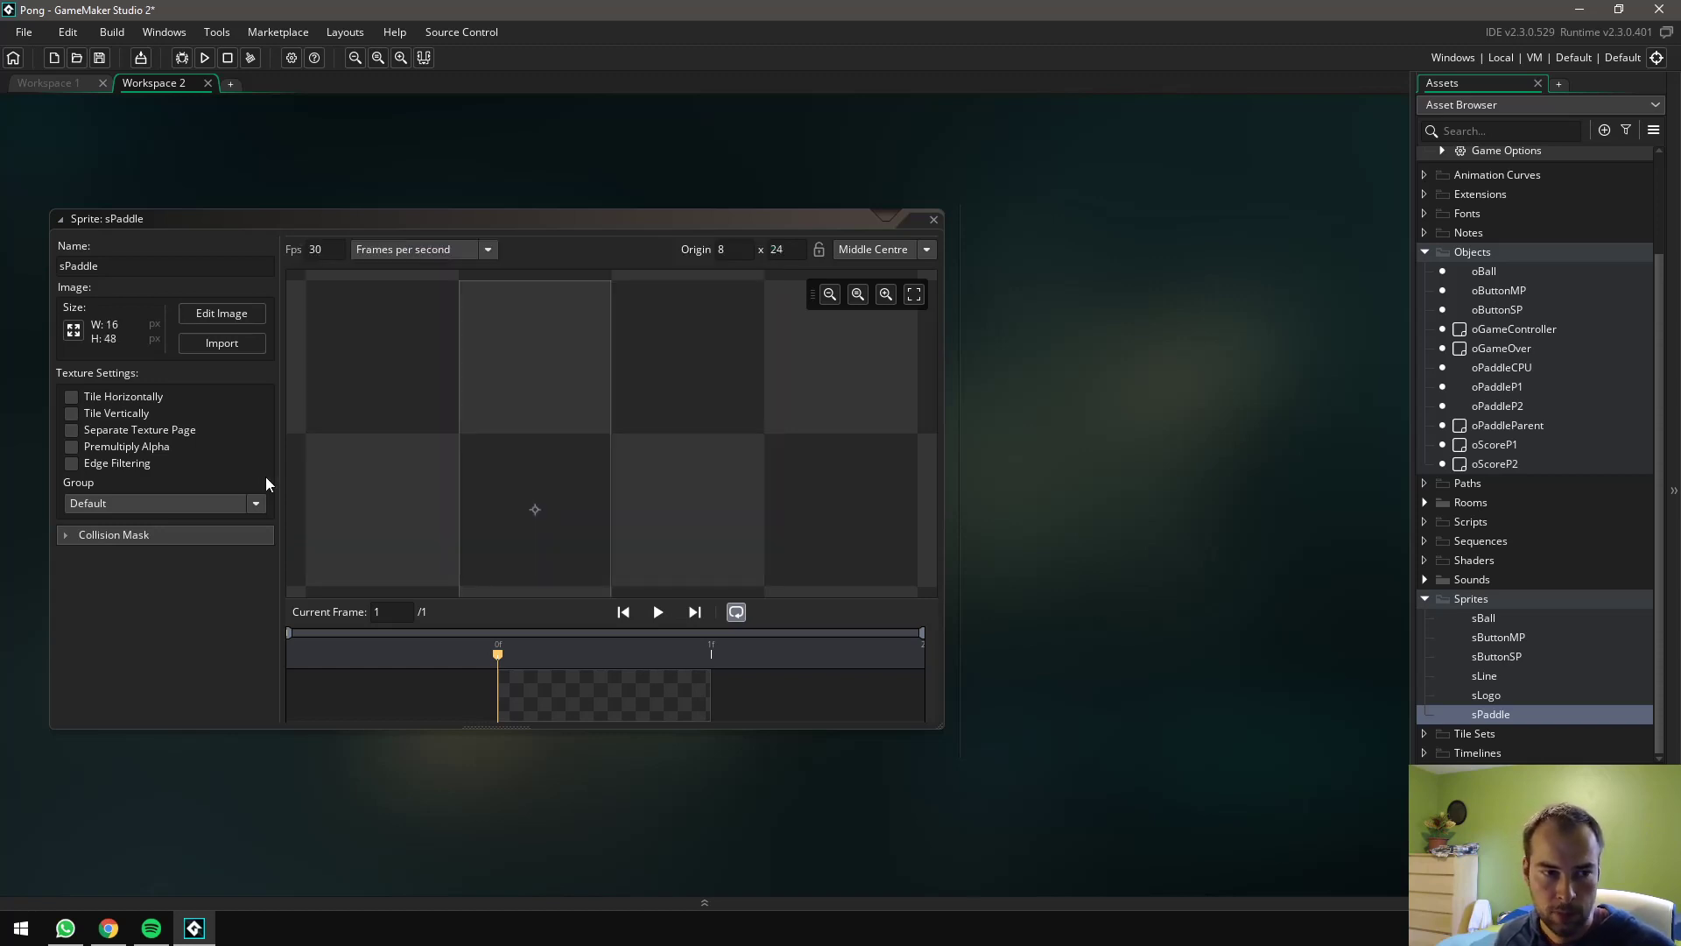
Draw a rectangle over the whole sPaddle canvas with a white outline of size 2 and a black fill, then close the image
left_click(222, 314)
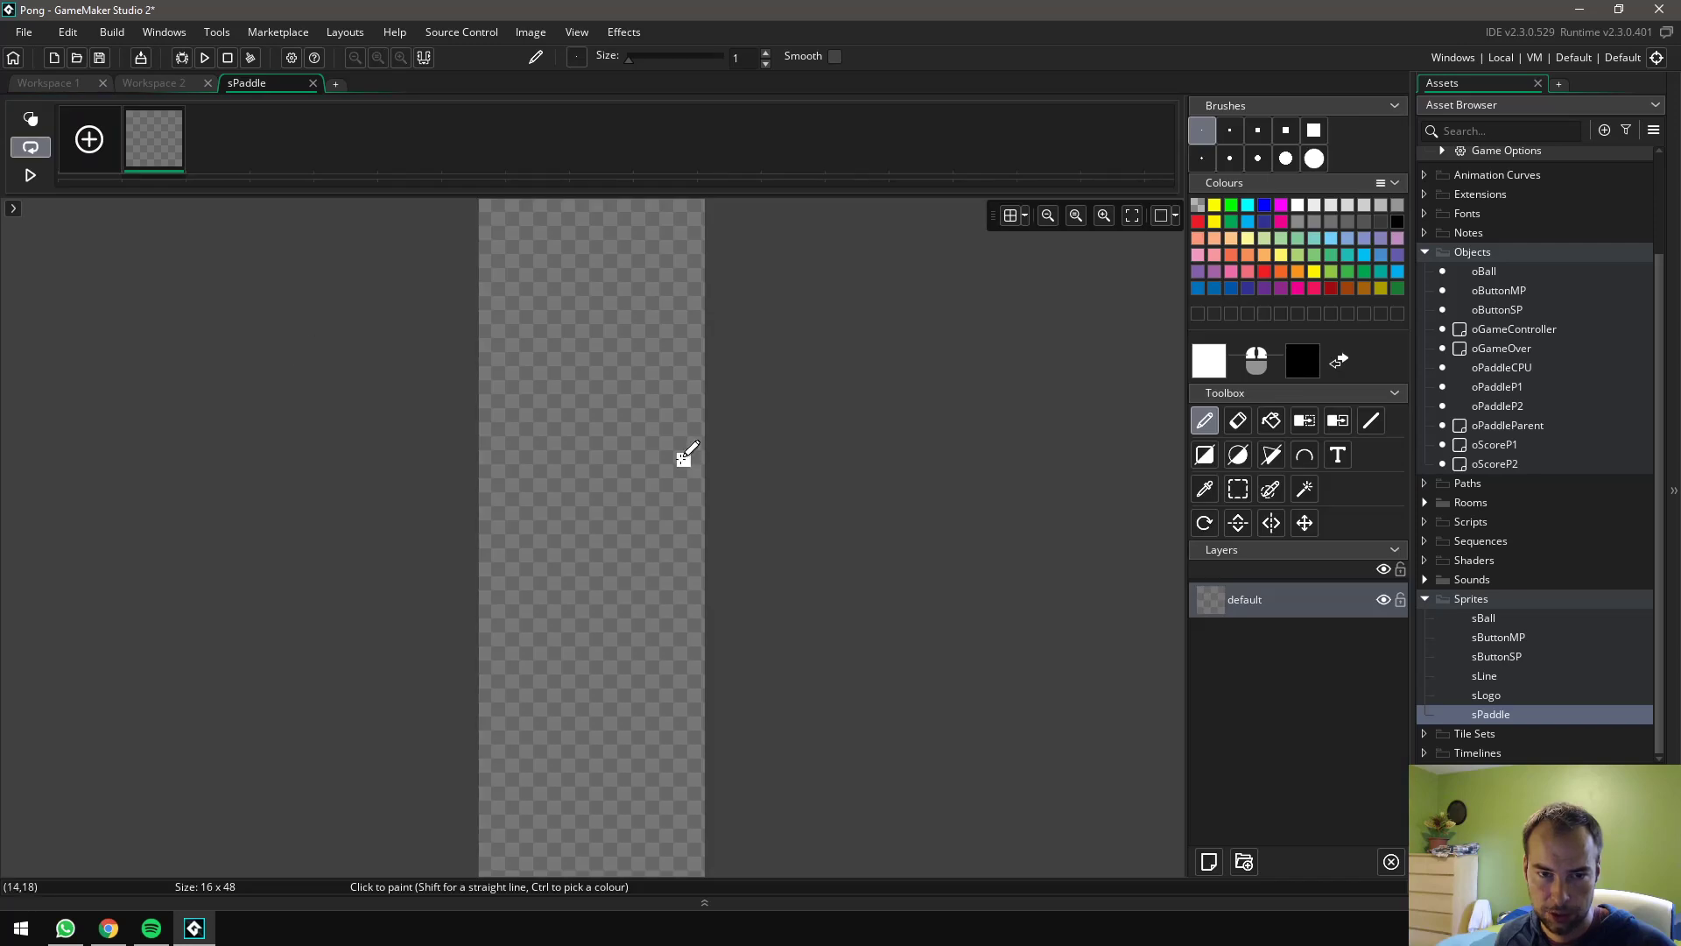
left_click(1048, 217)
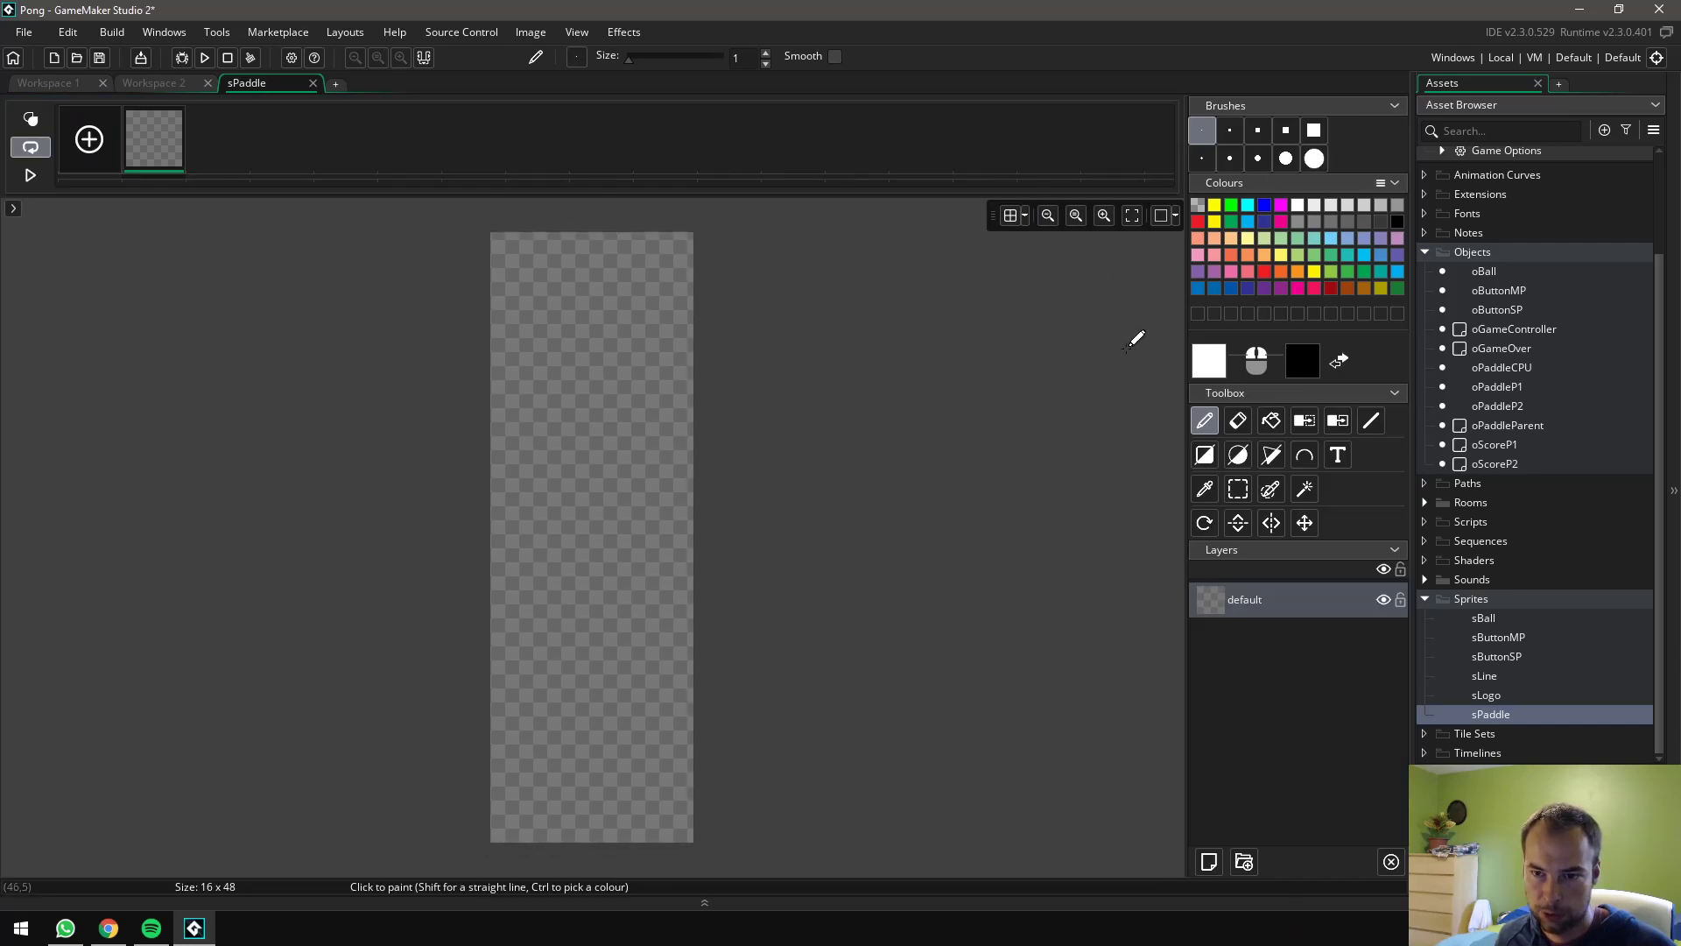
left_click(1211, 459)
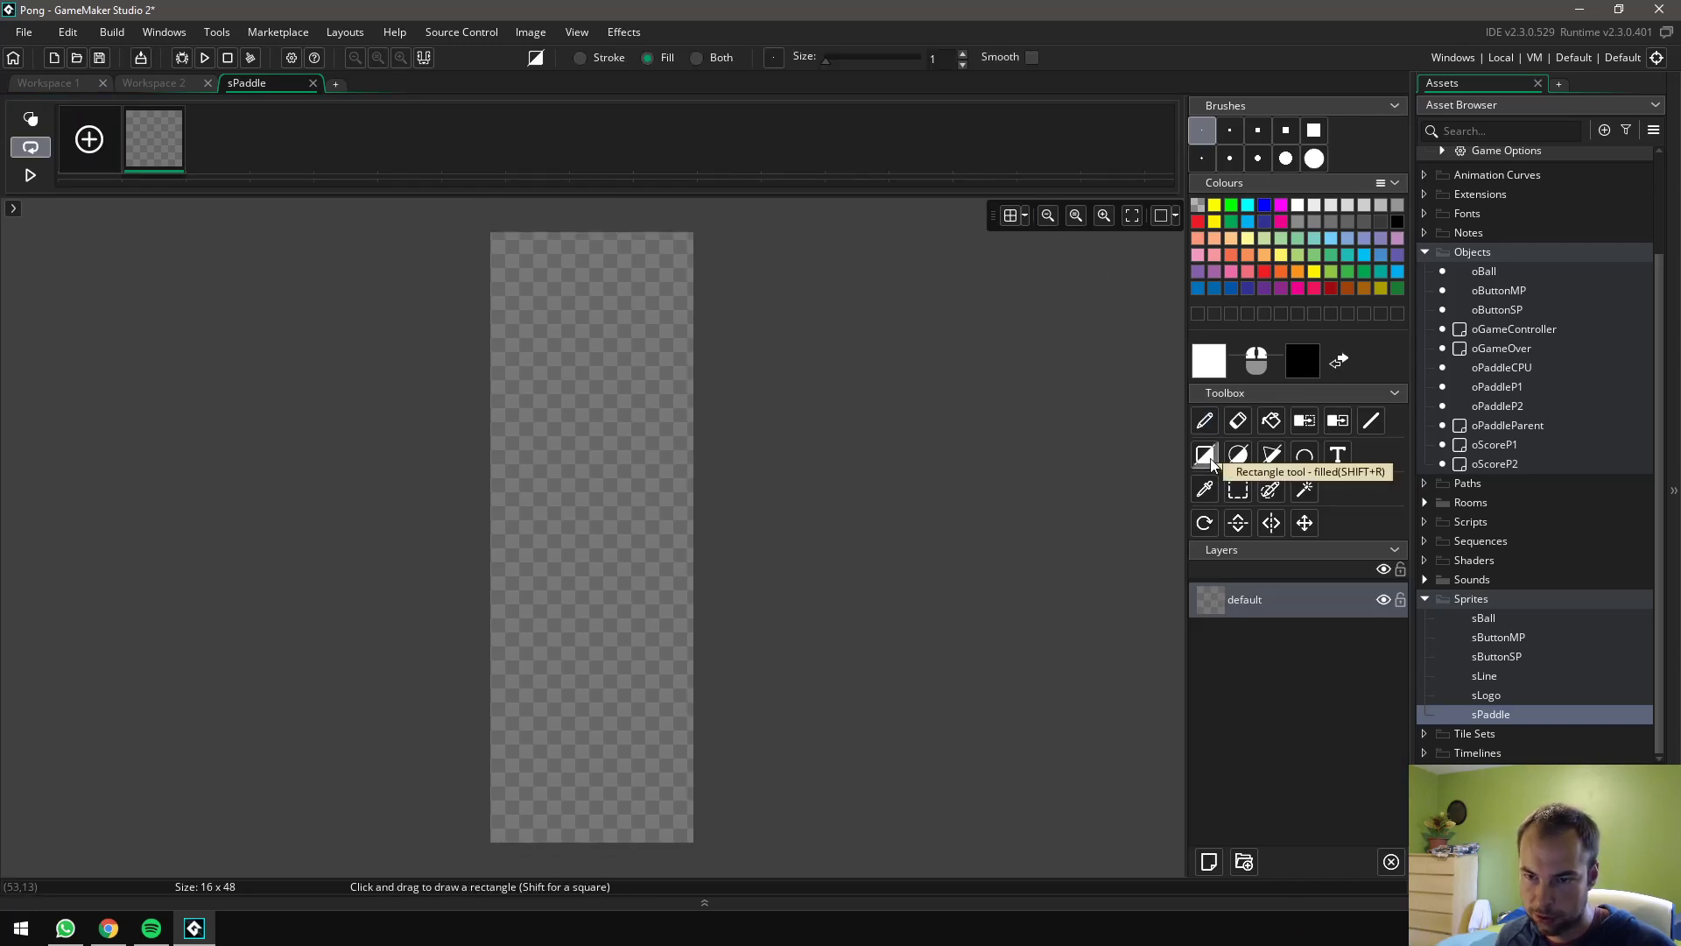
left_click(696, 59)
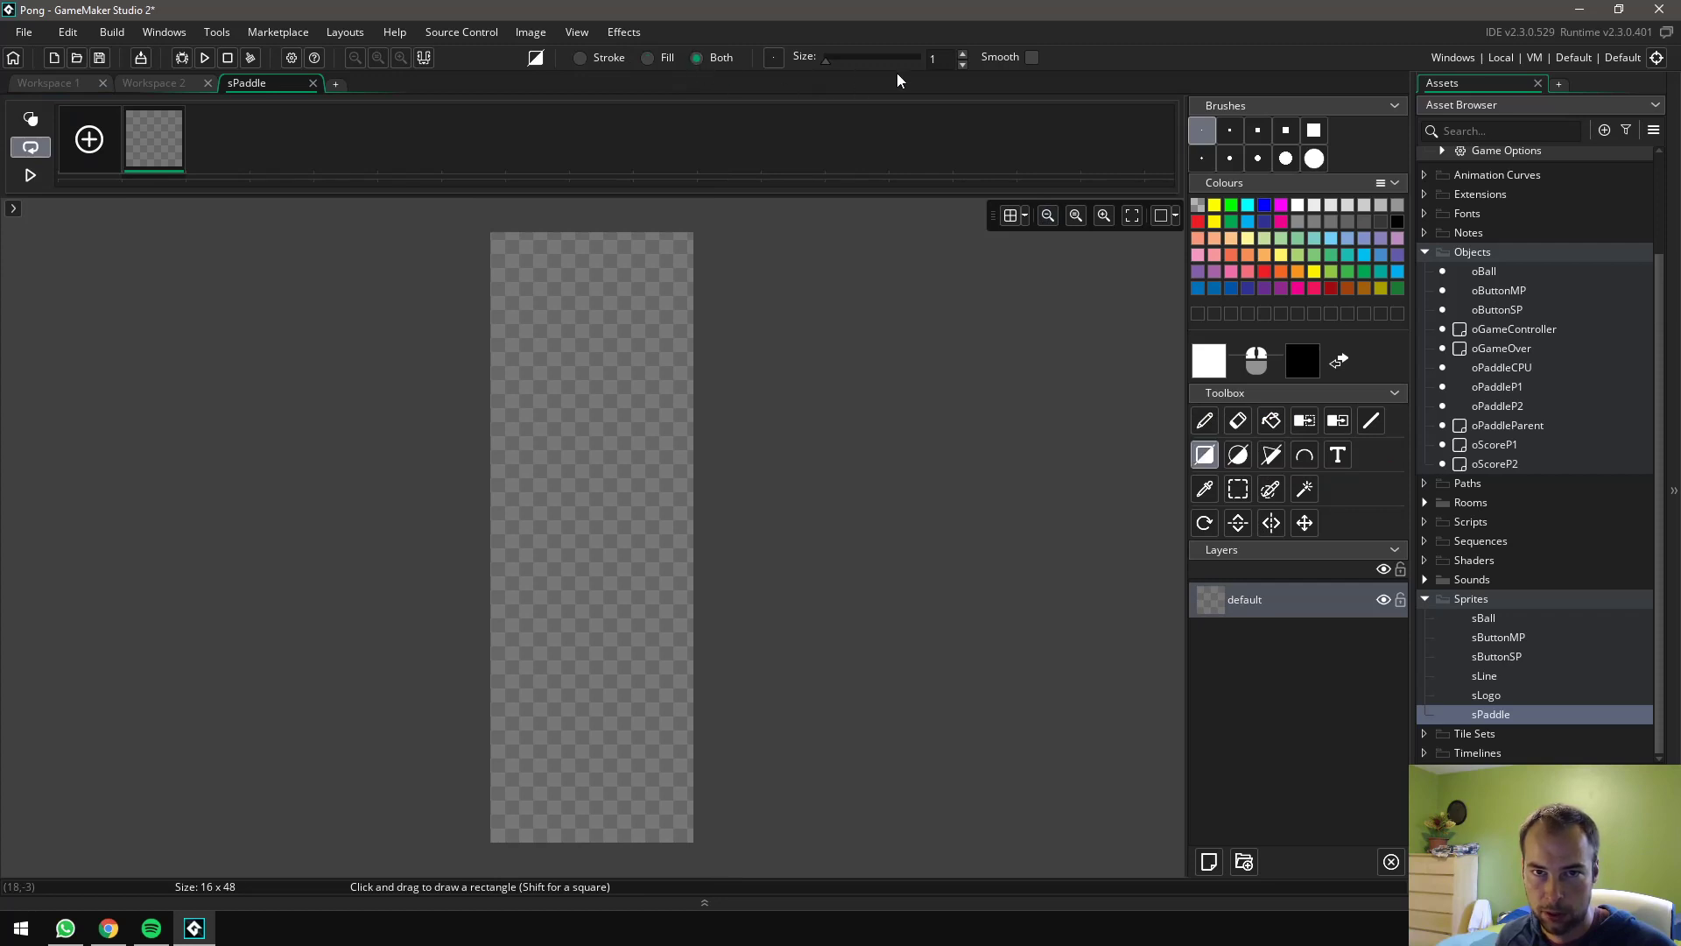
left_click(963, 53)
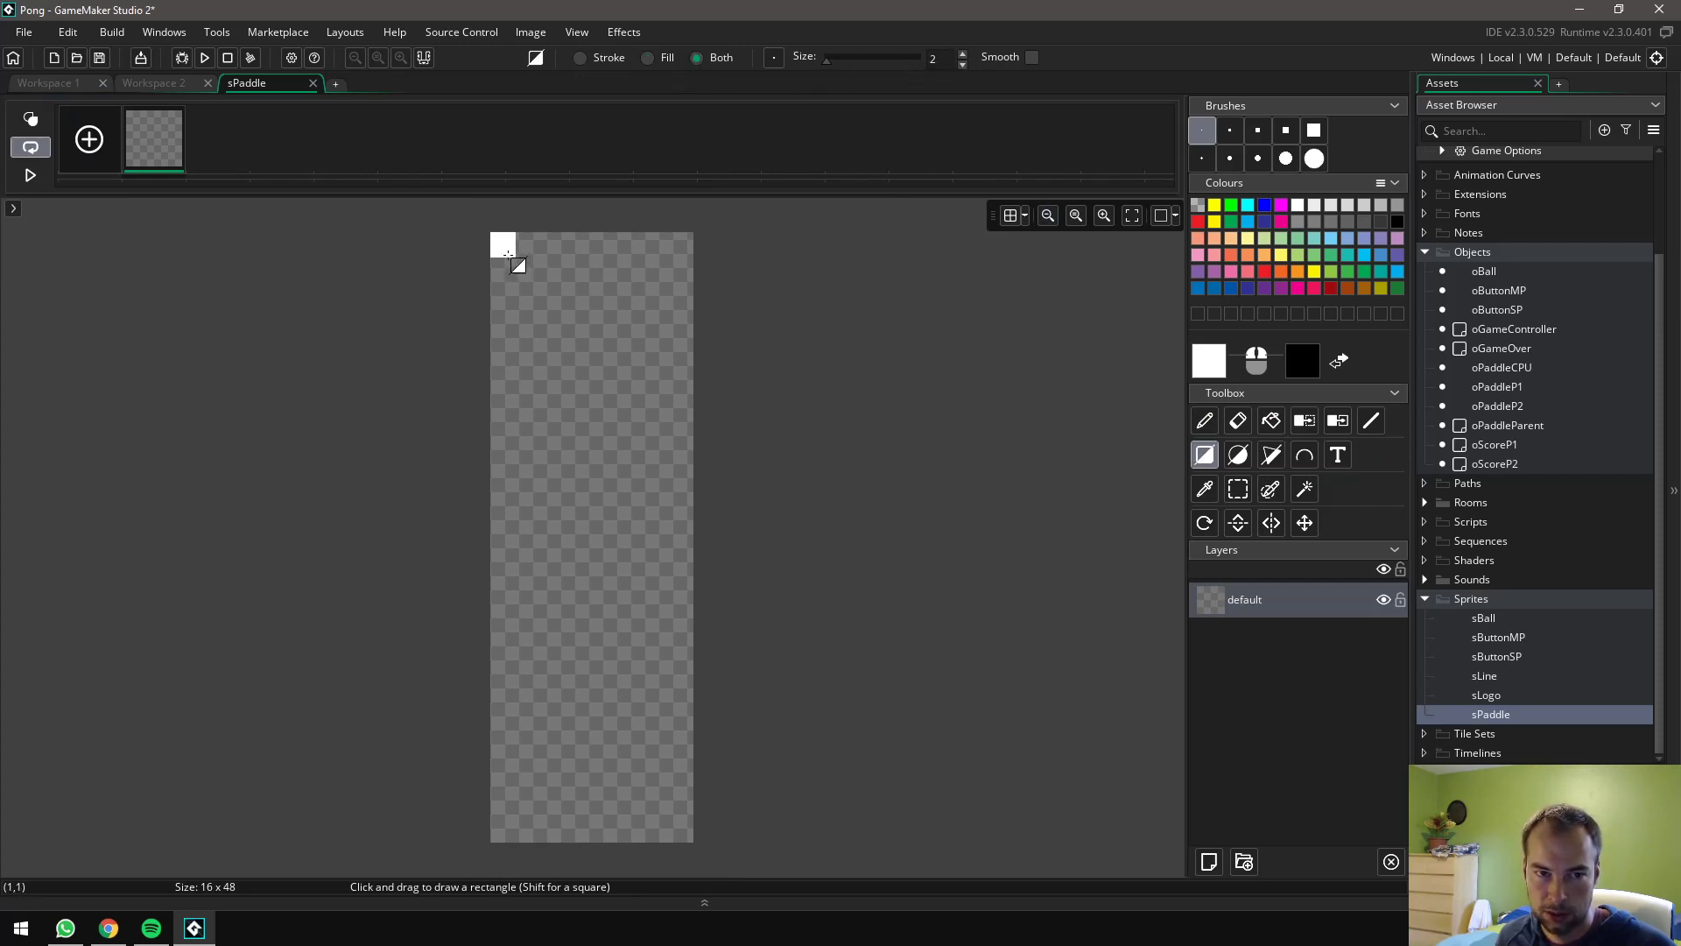
mouse_move(497, 246)
left_mouse_down()
mouse_move(537, 300)
mouse_move(657, 799)
mouse_move(694, 843)
left_mouse_up()
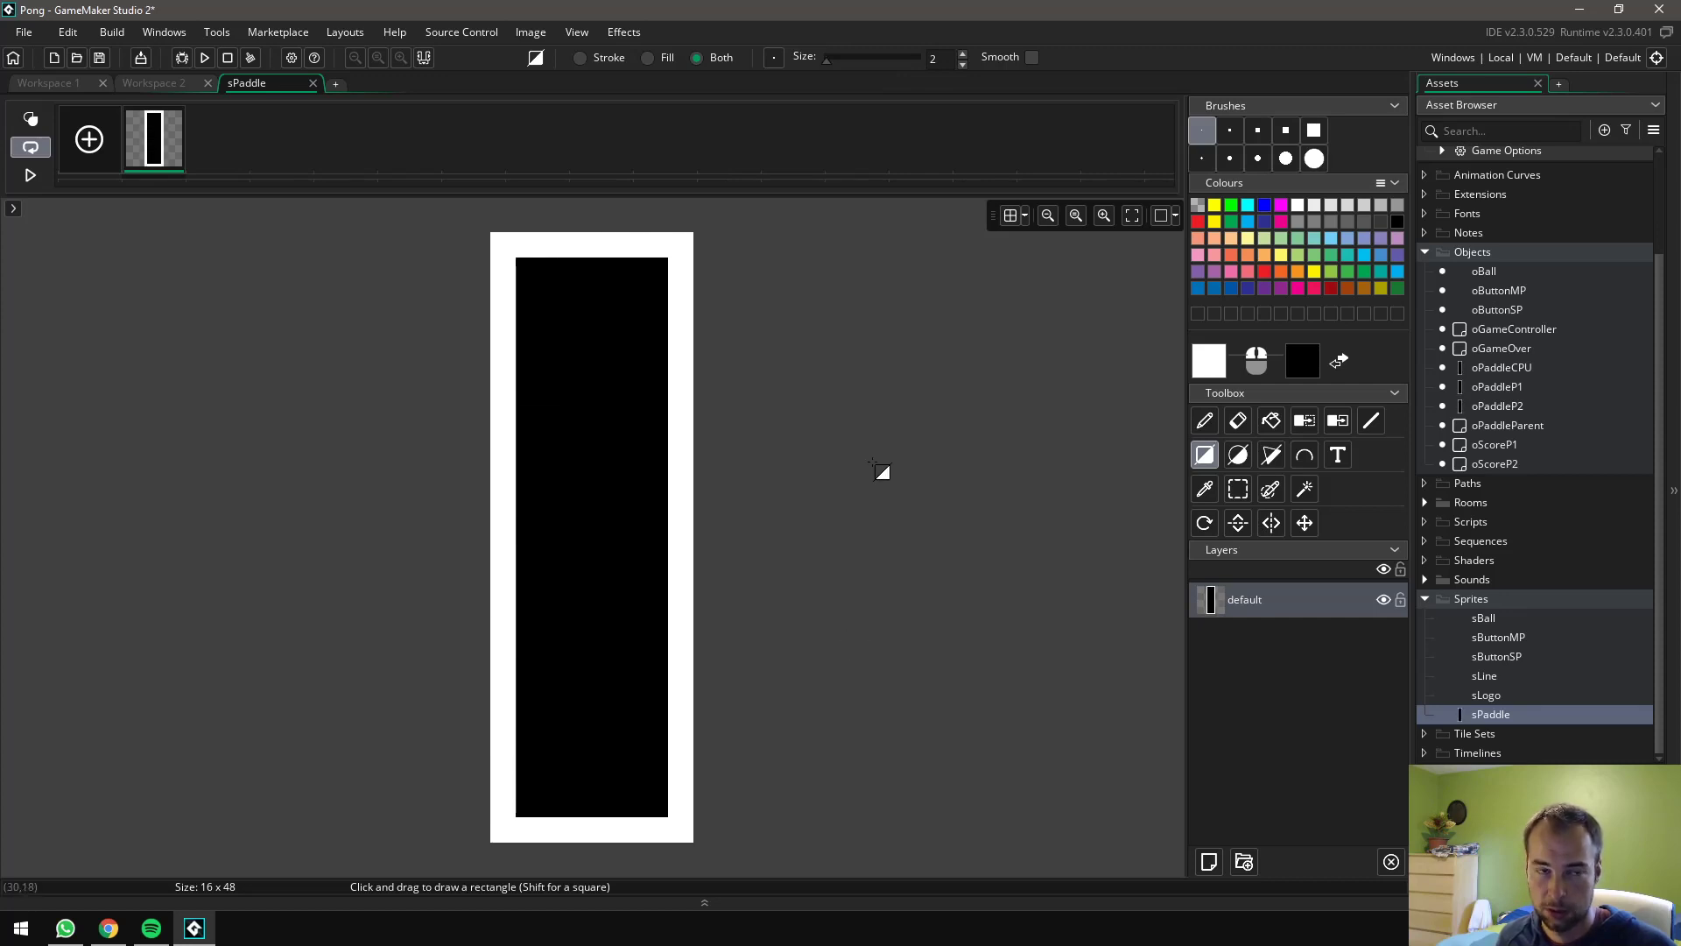
left_click(313, 84)
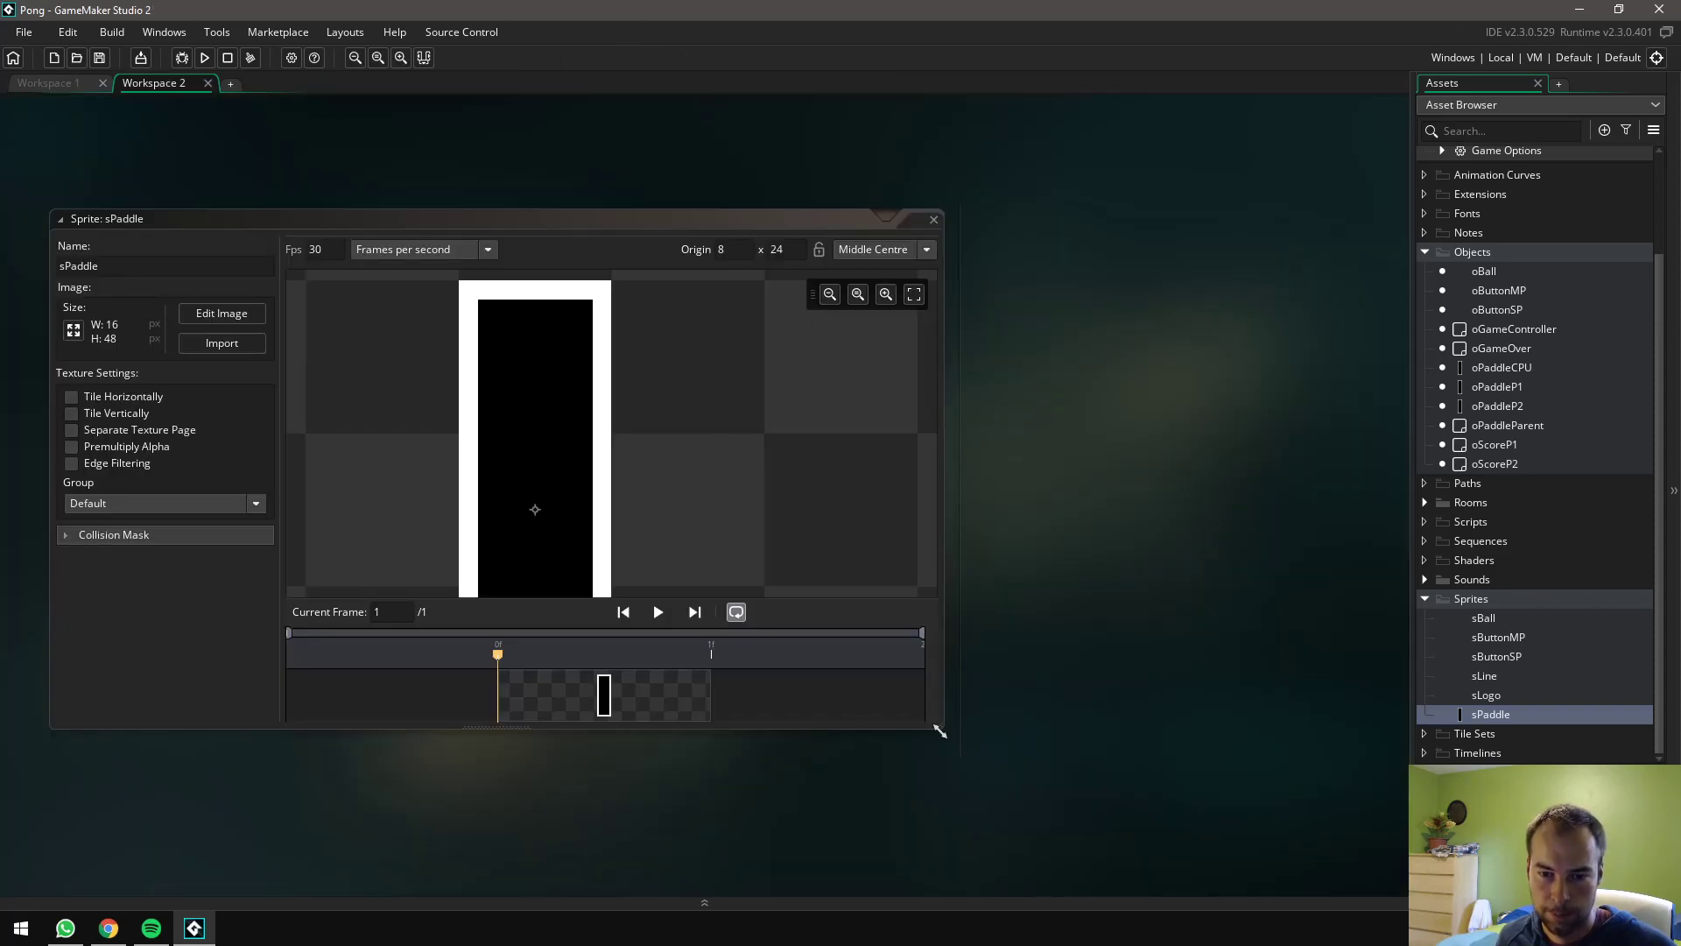
Enlarge the sPaddle sprite window, choose Middle Centre as the sprite's origin, and close it
left_click_drag(939, 730, 1080, 887)
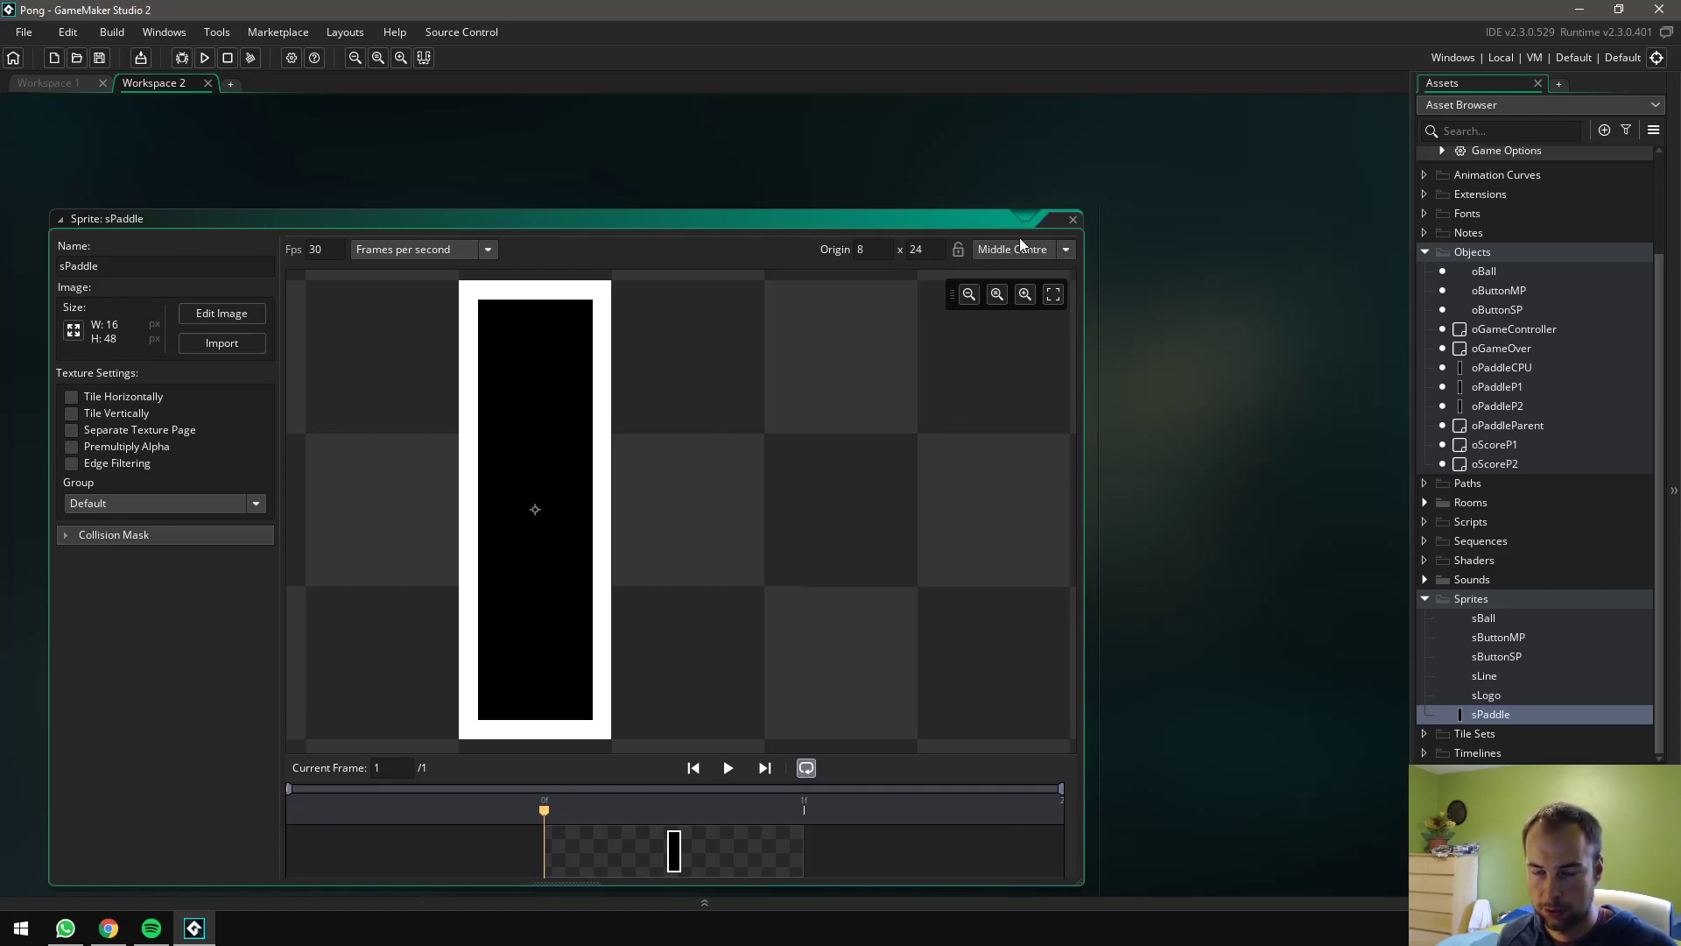
left_click_drag(993, 221, 1079, 176)
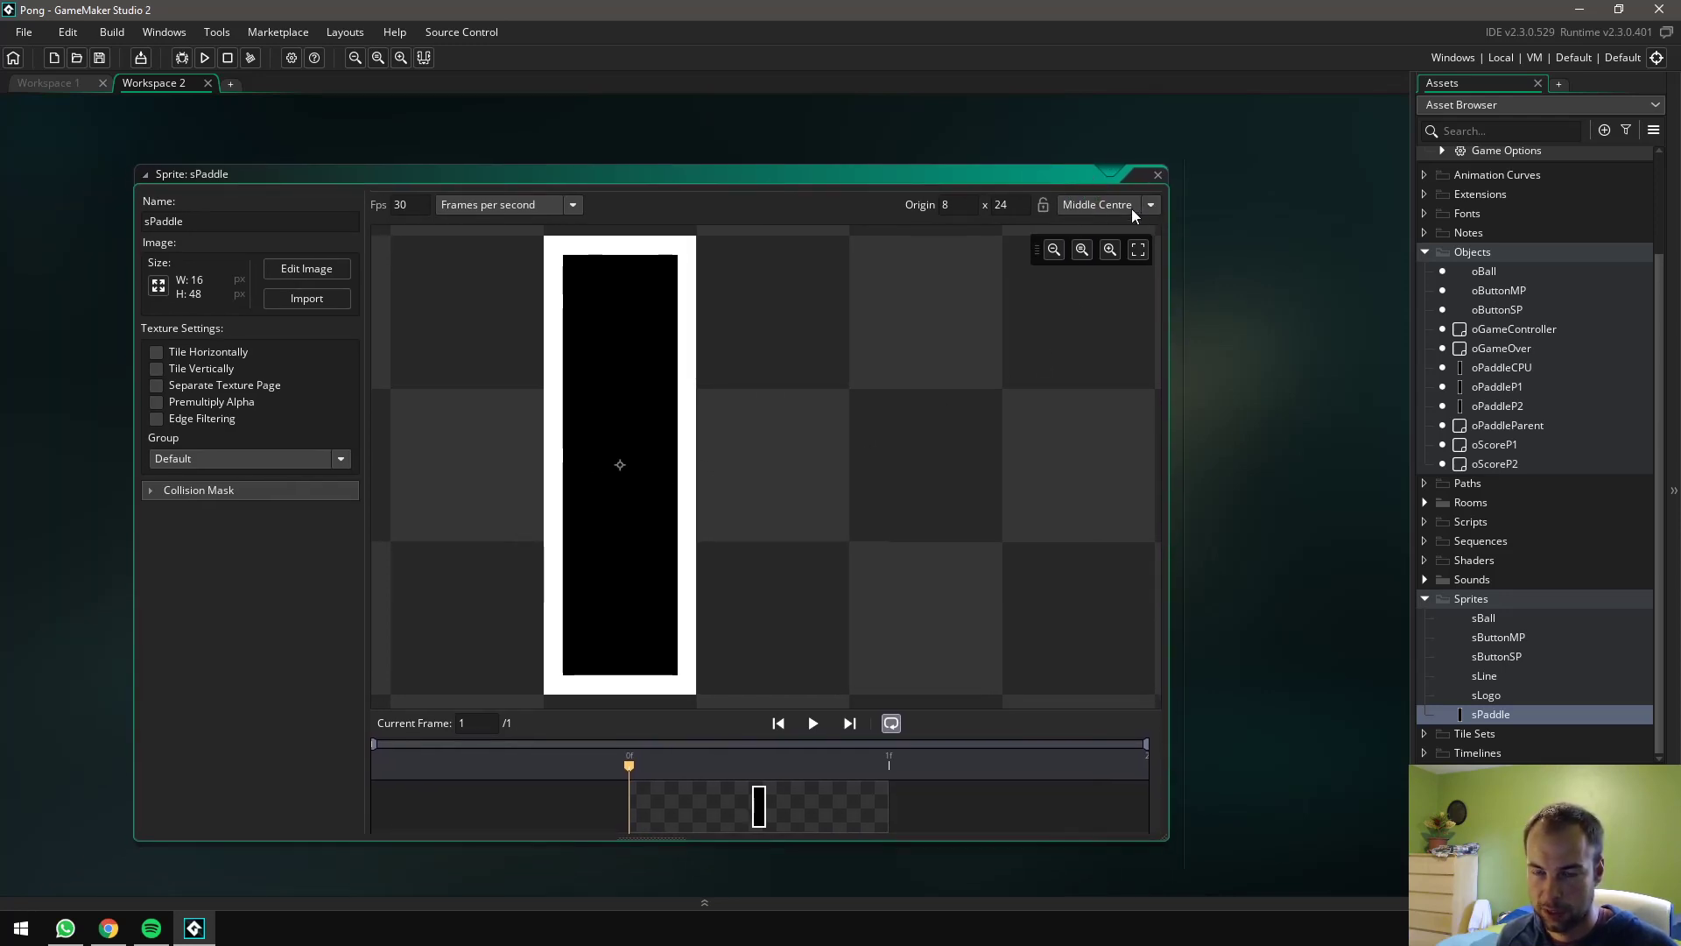
left_click(1150, 205)
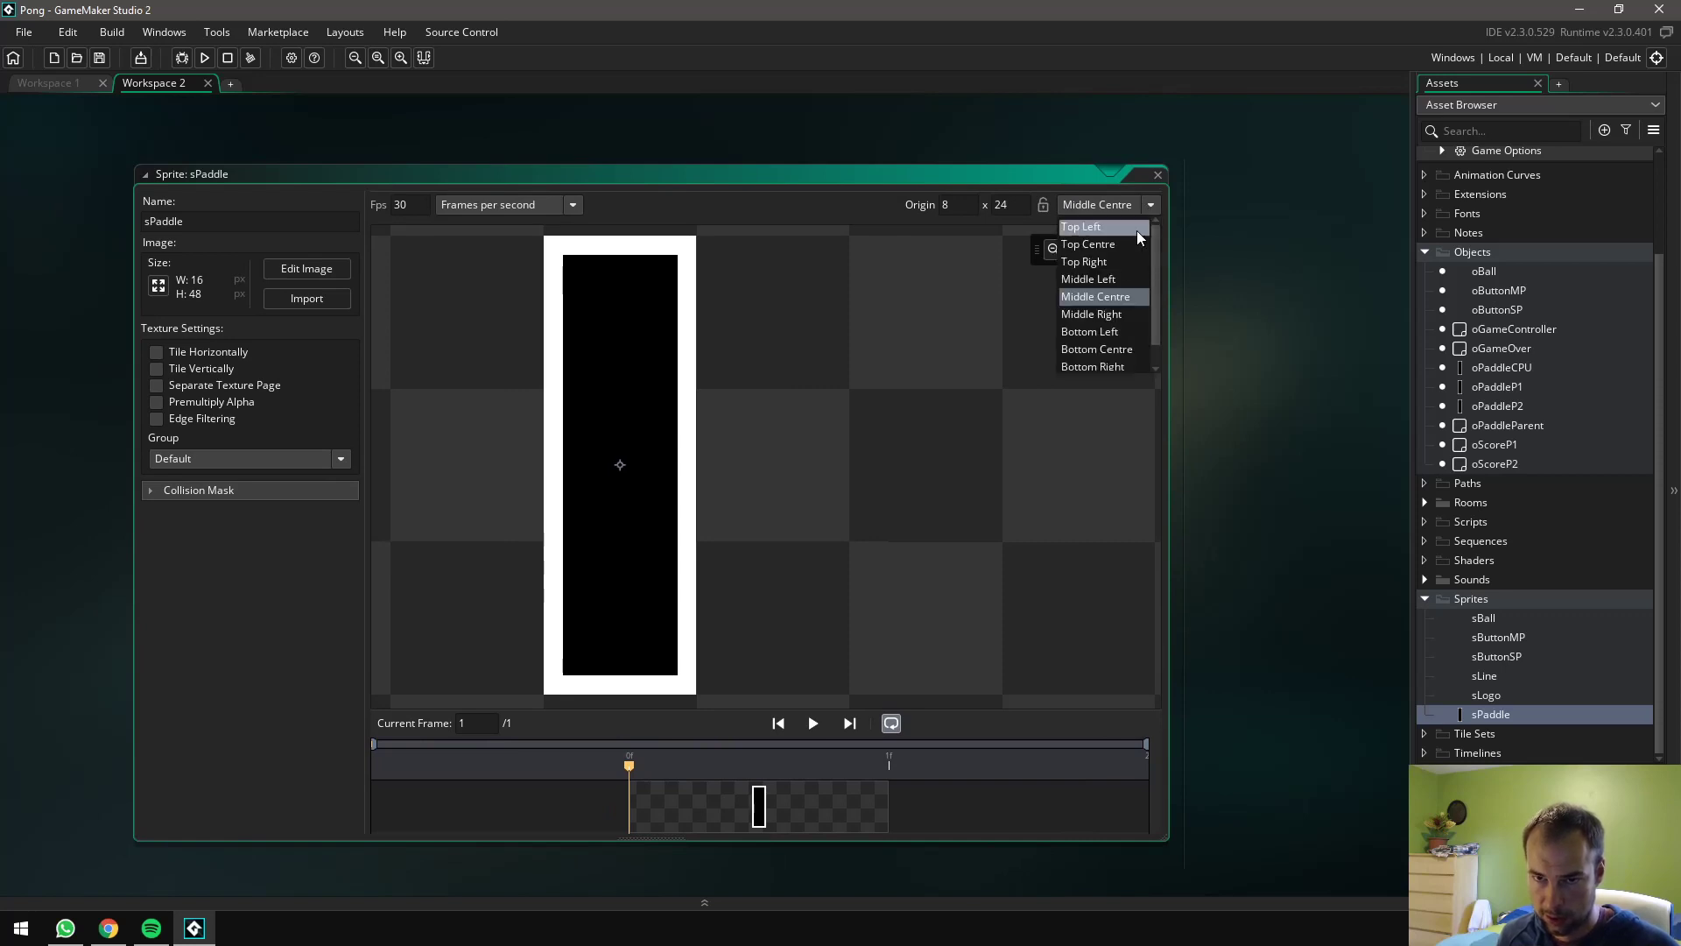
left_click(1099, 298)
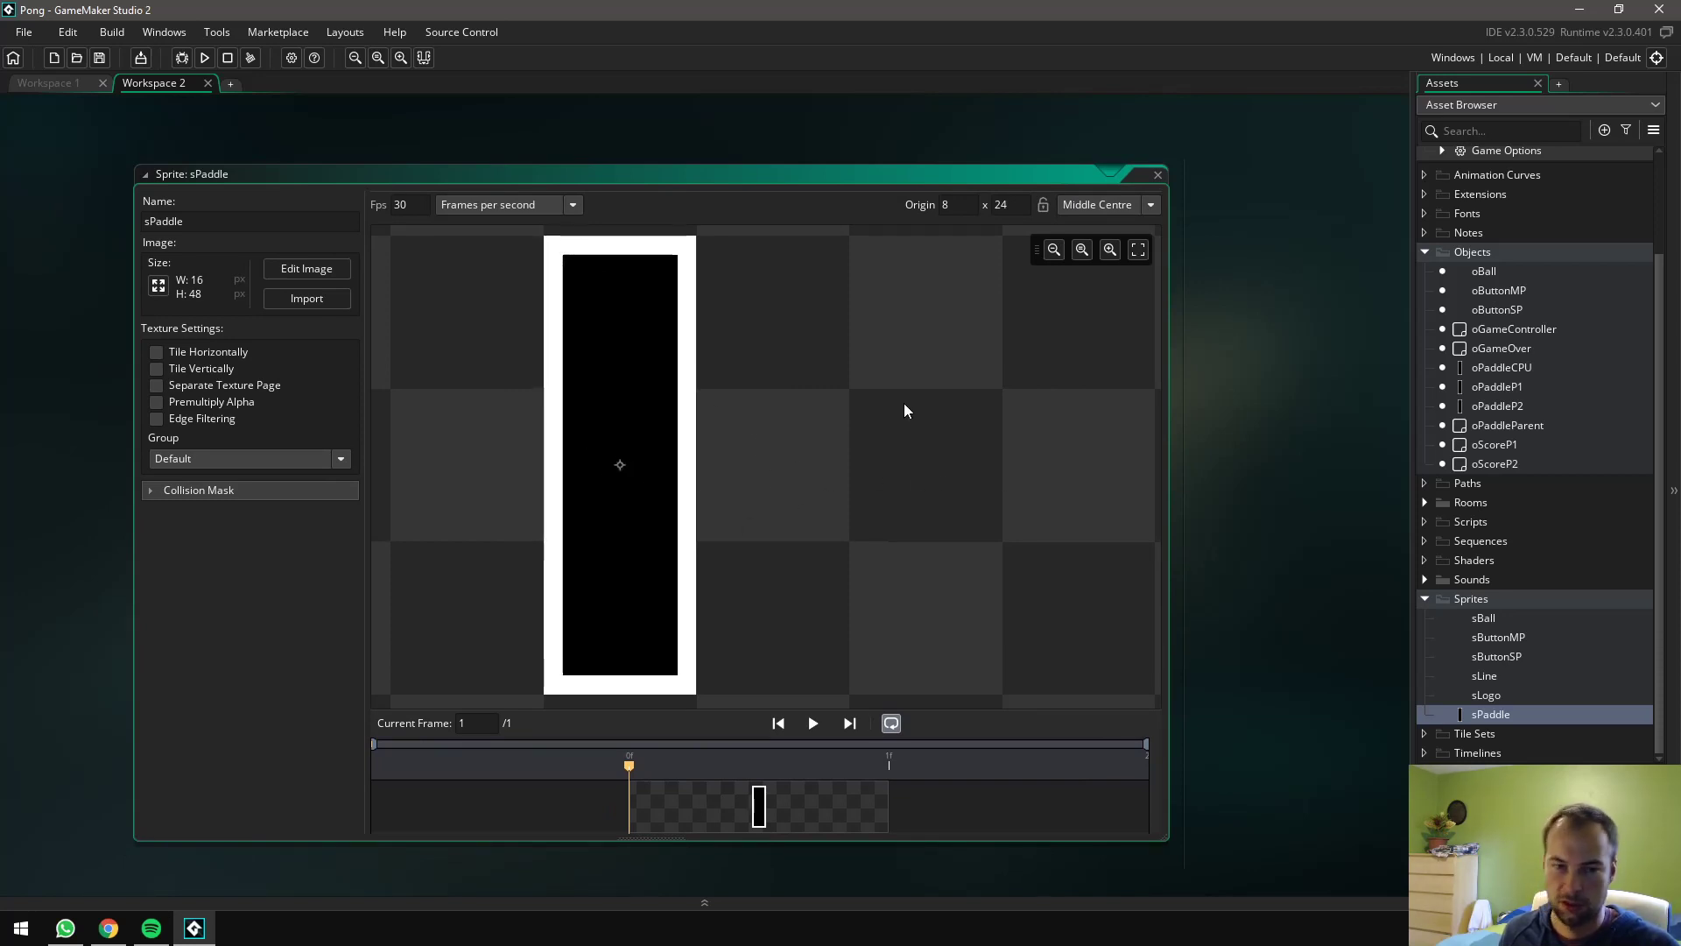
left_click(1157, 179)
Open the sLogo sprite's image for editing
left_click(1487, 697)
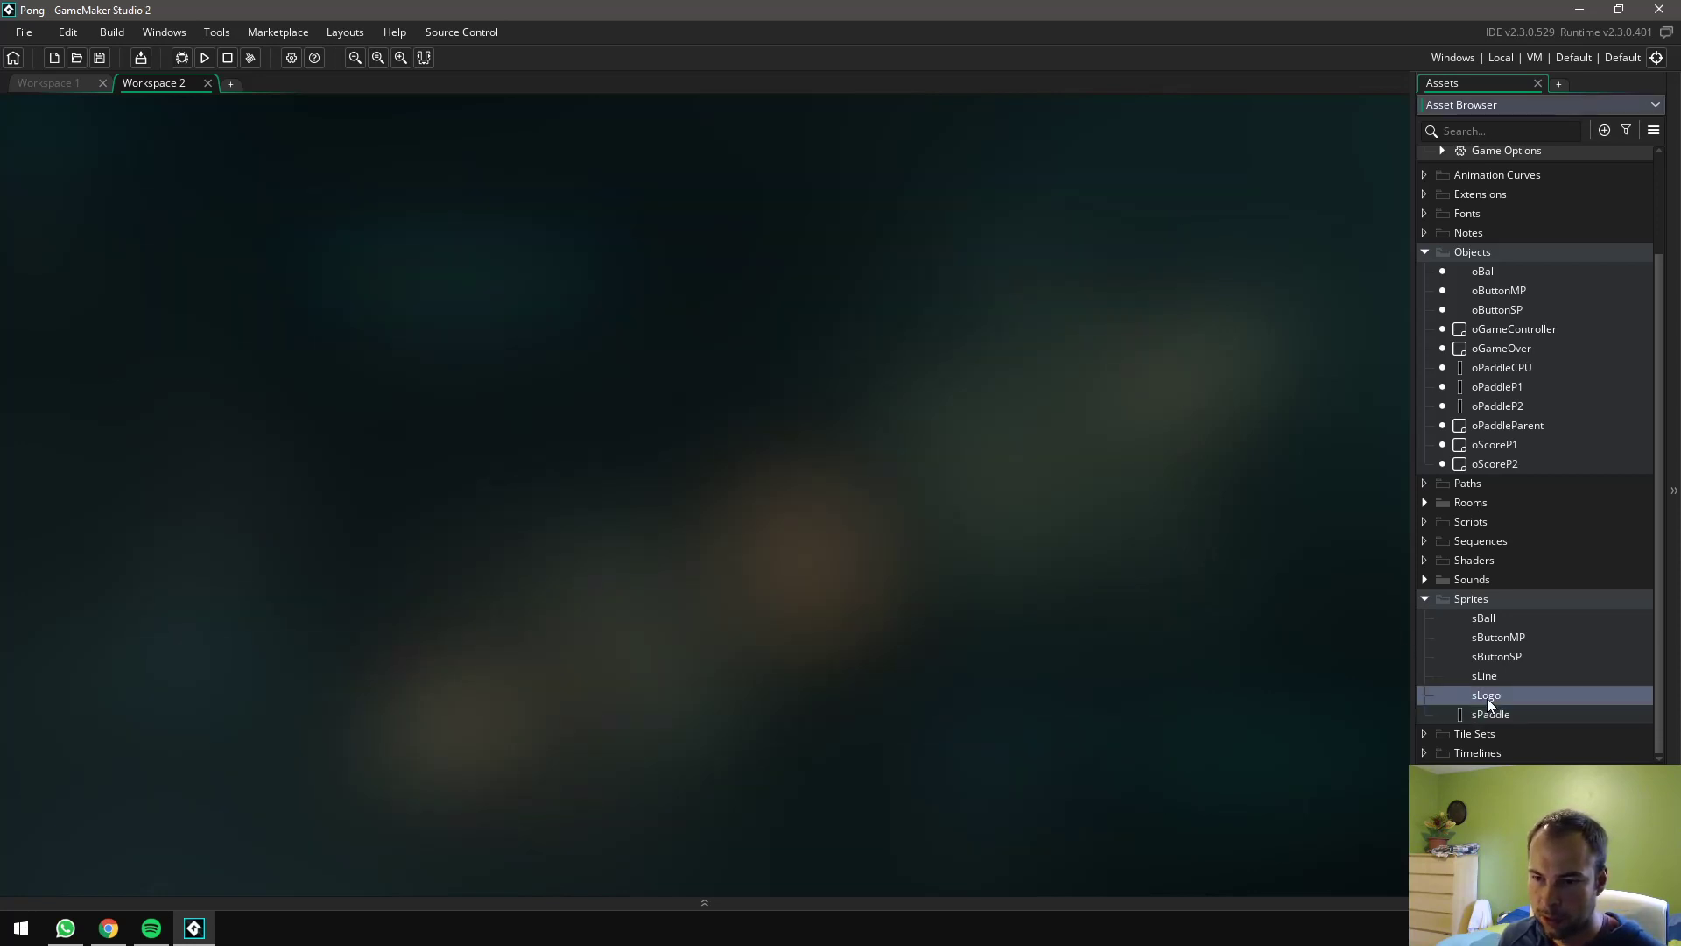
double_click(1486, 697)
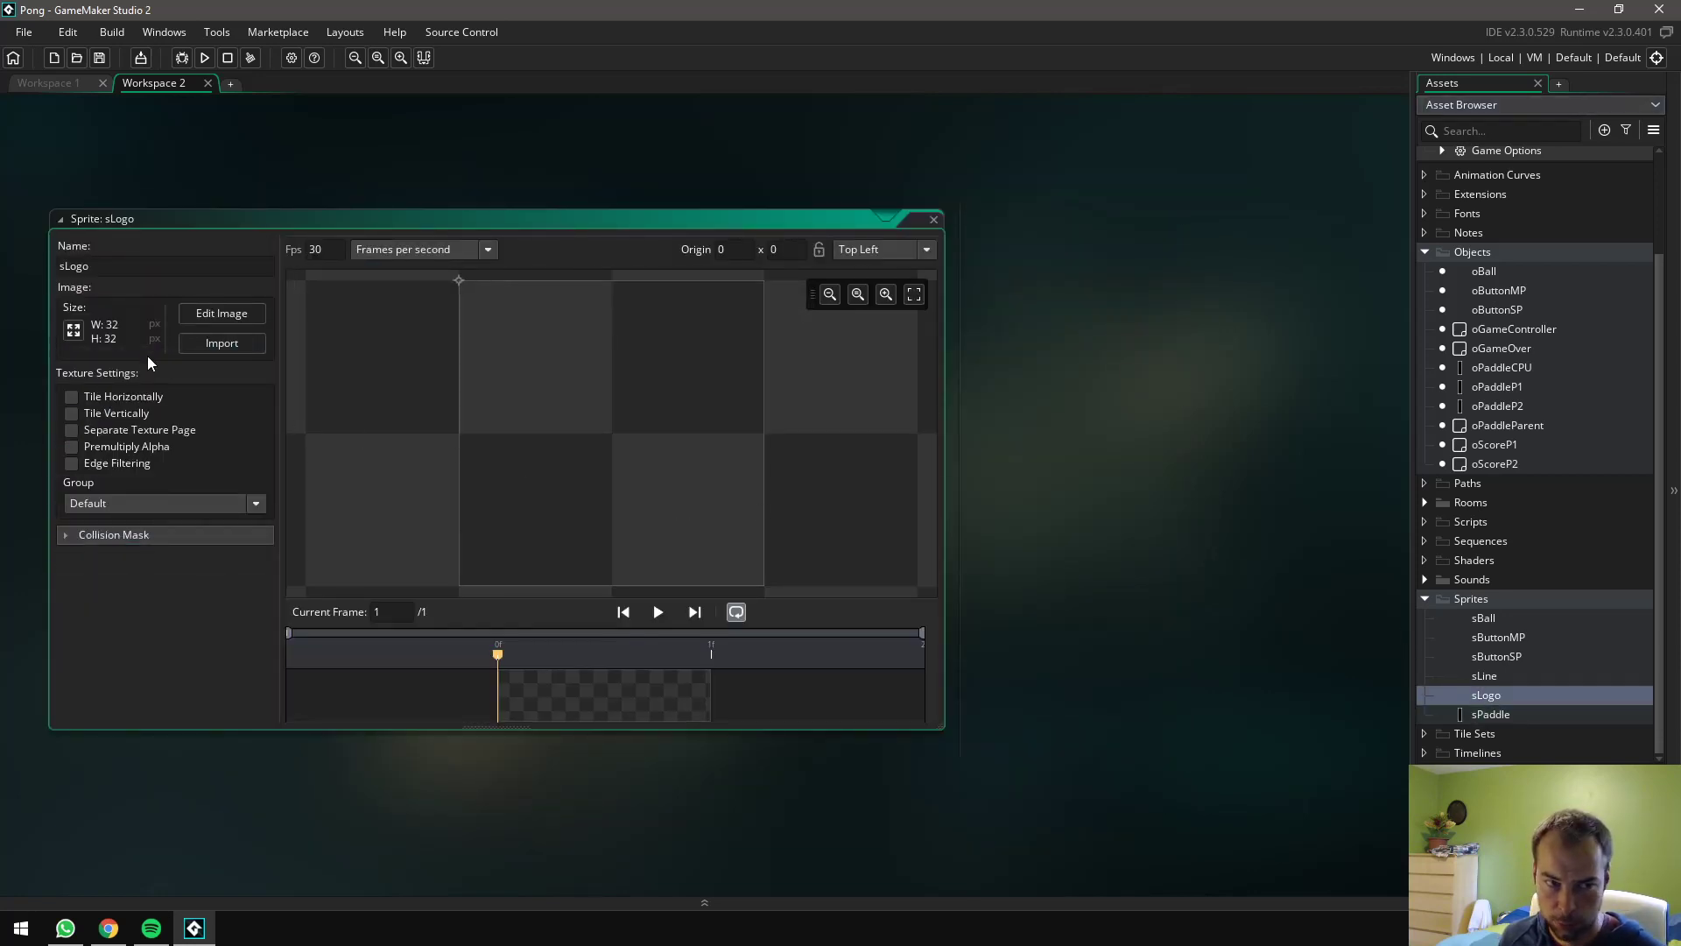
left_click(221, 314)
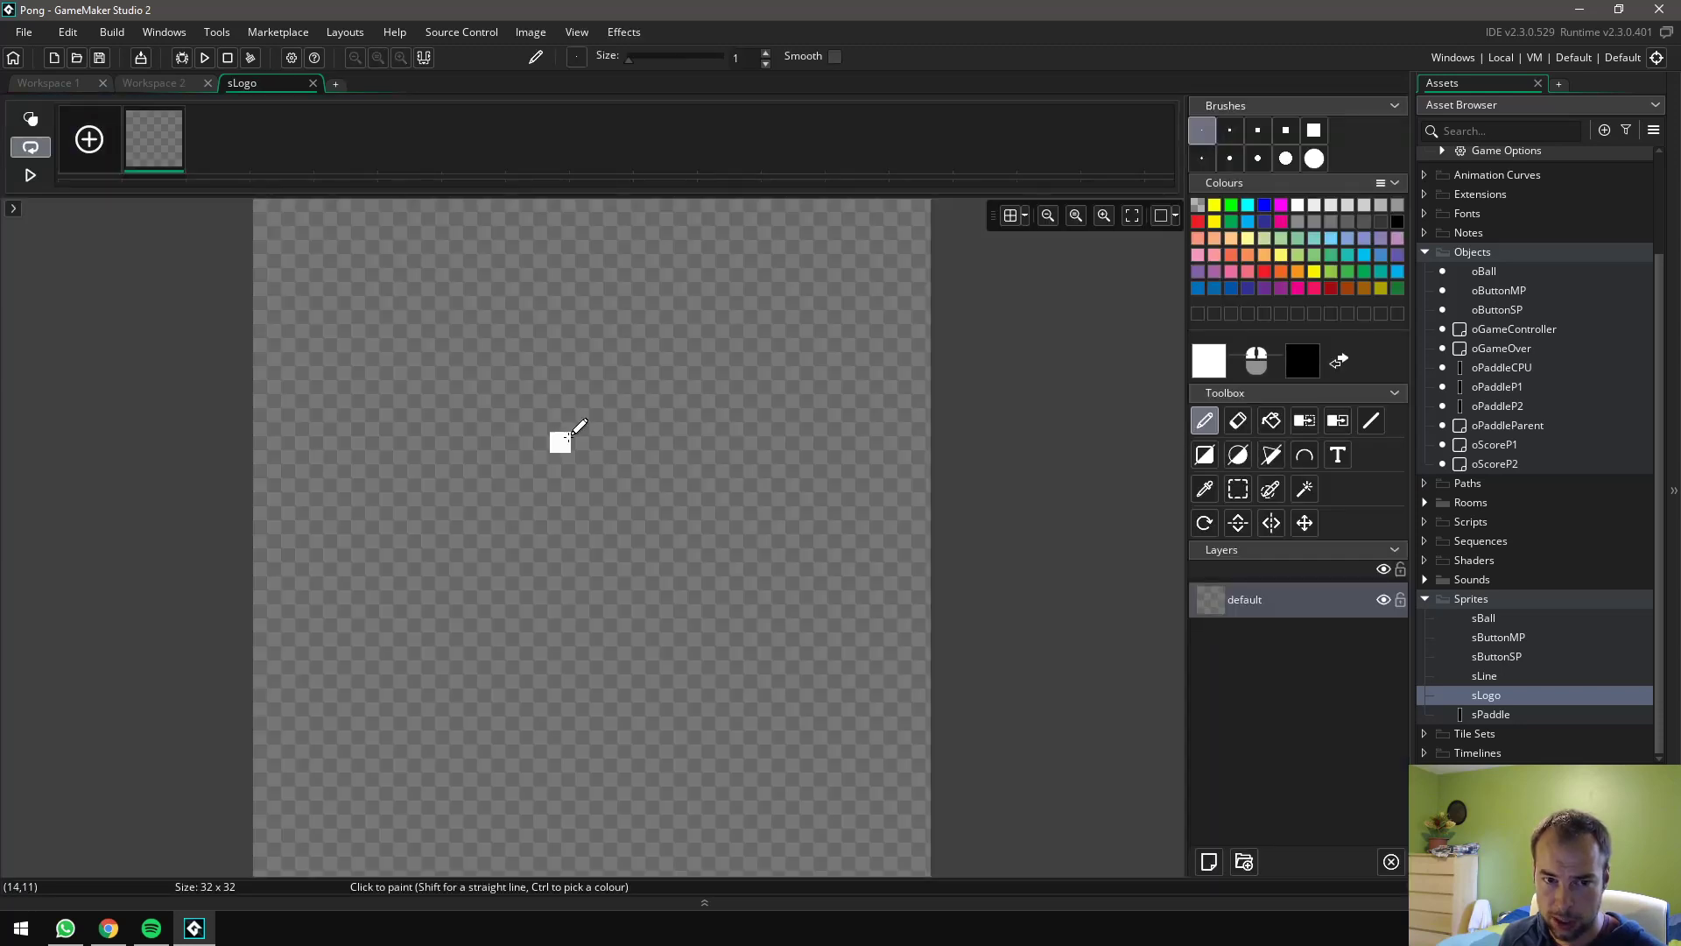
left_click(1047, 216)
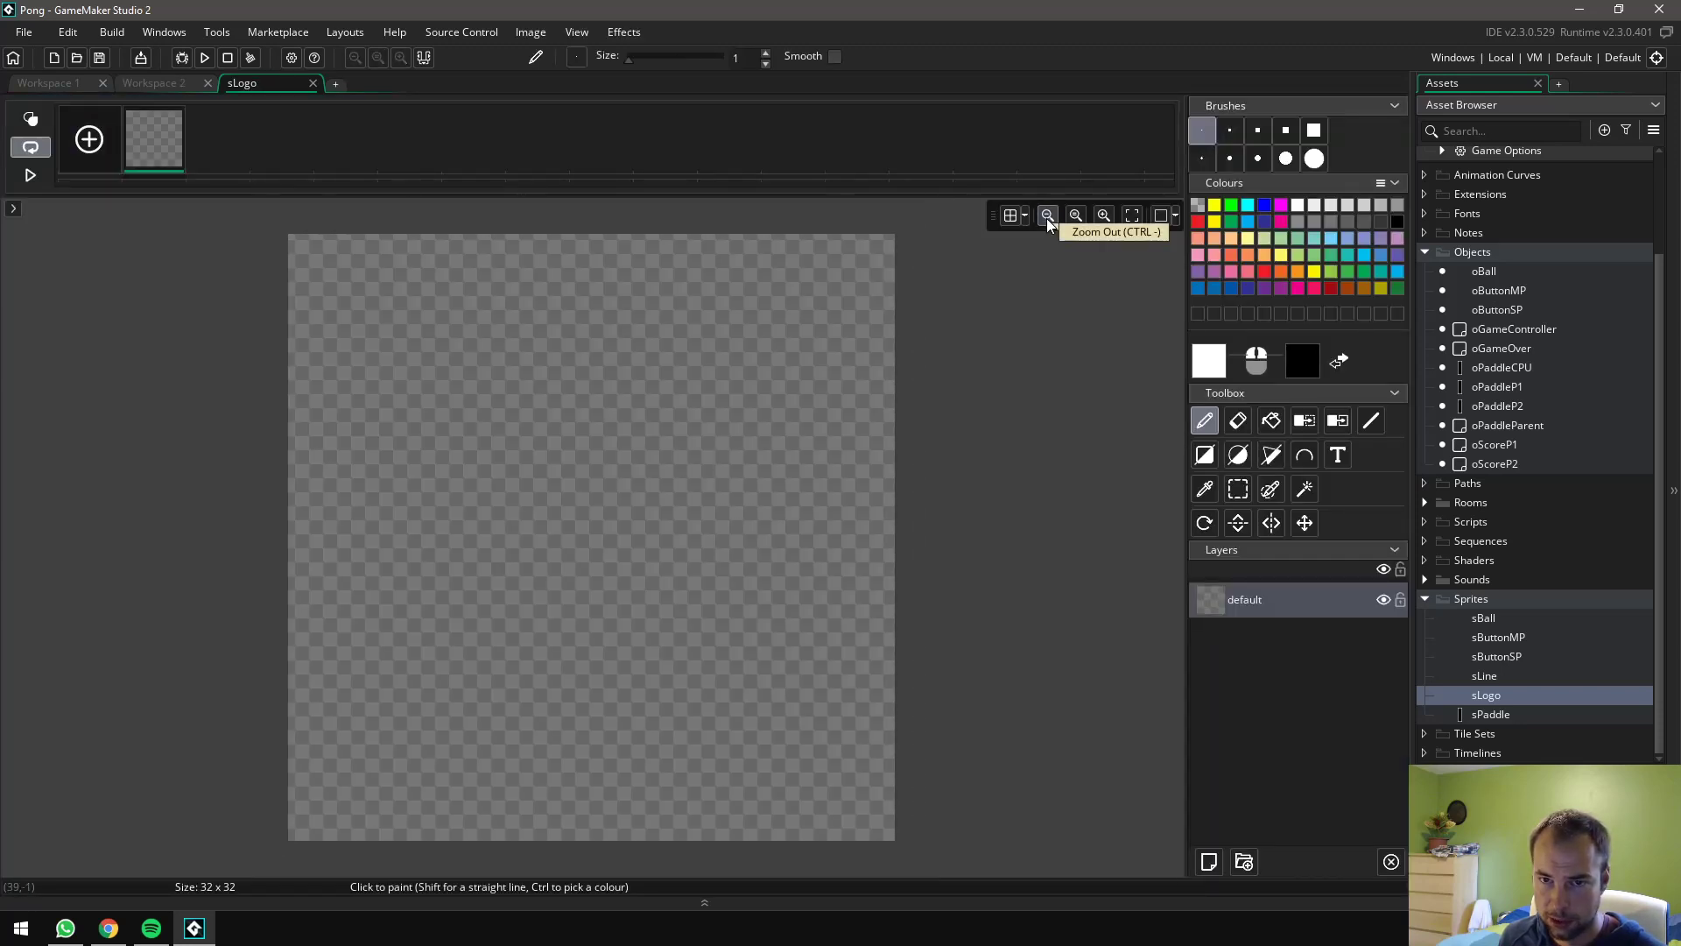
Try to write PONG on the sLogo canvas in white Open Sans Regular text at size 10
left_click(1338, 453)
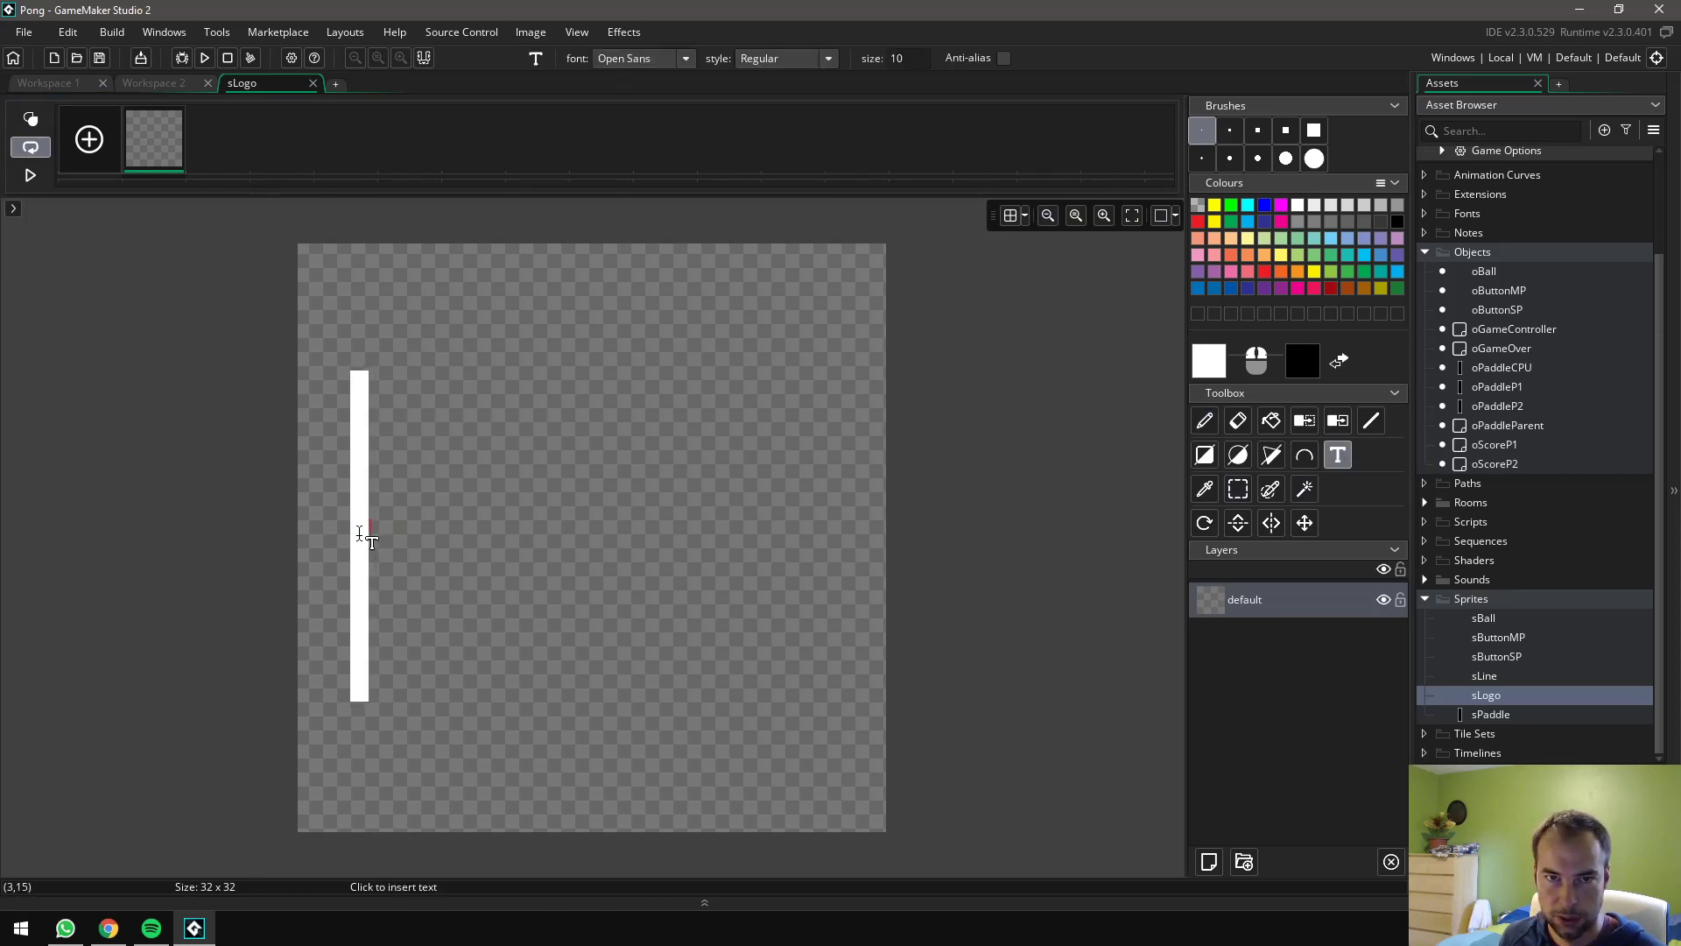
left_click(336, 534)
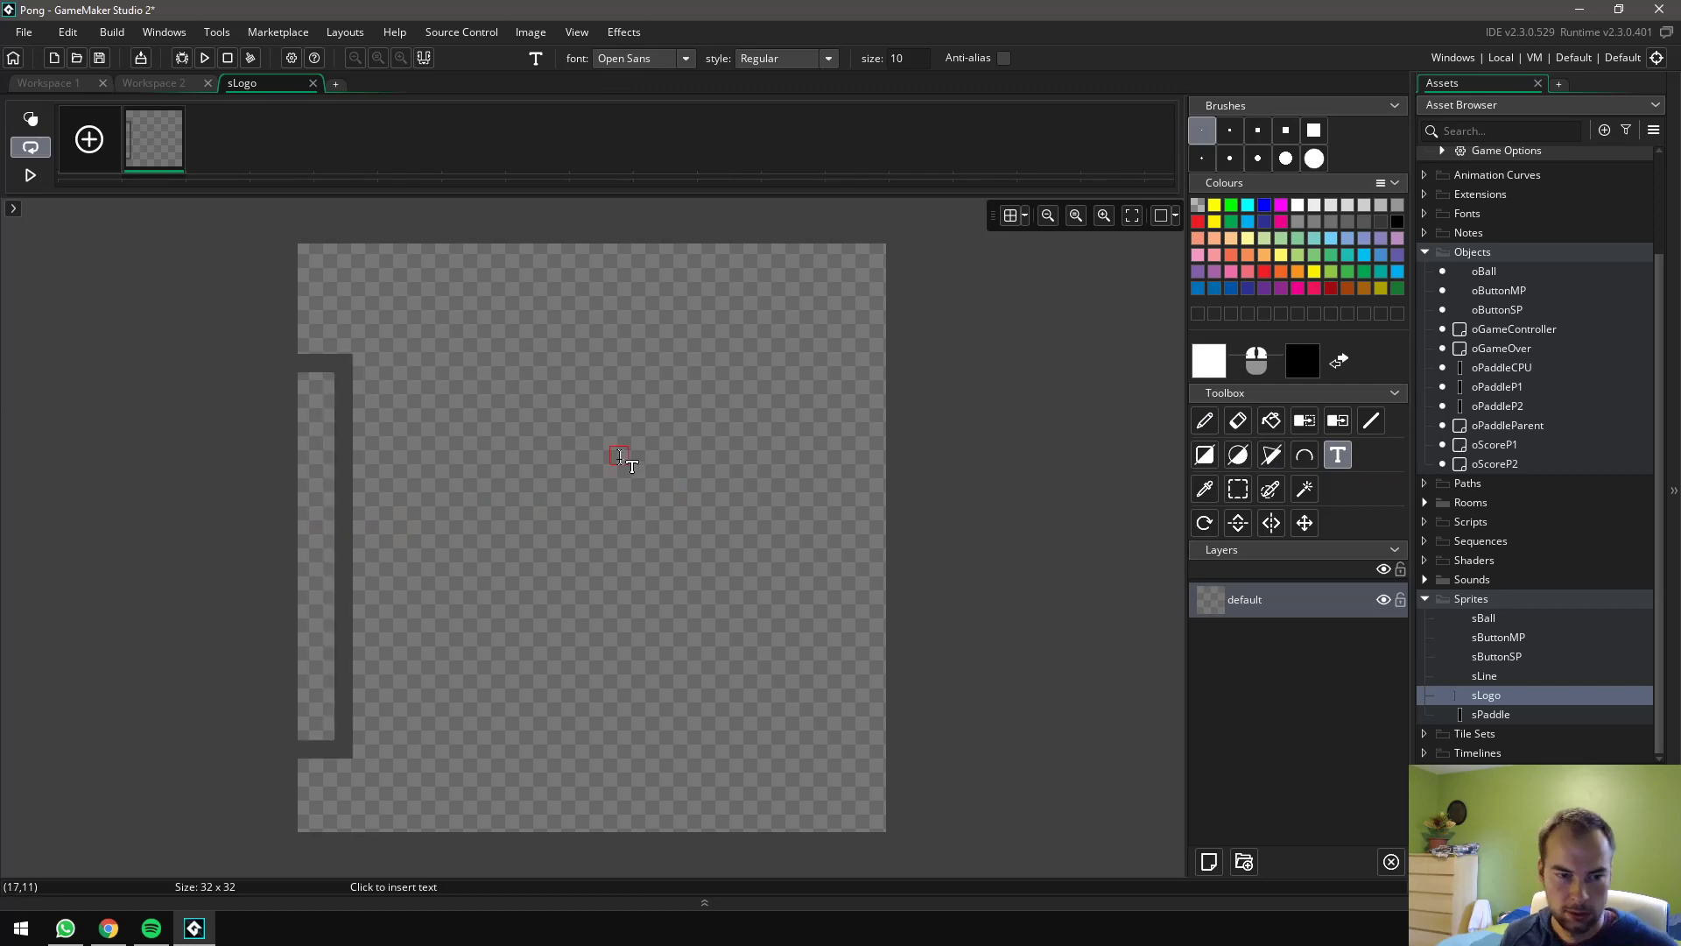
type("PONG")
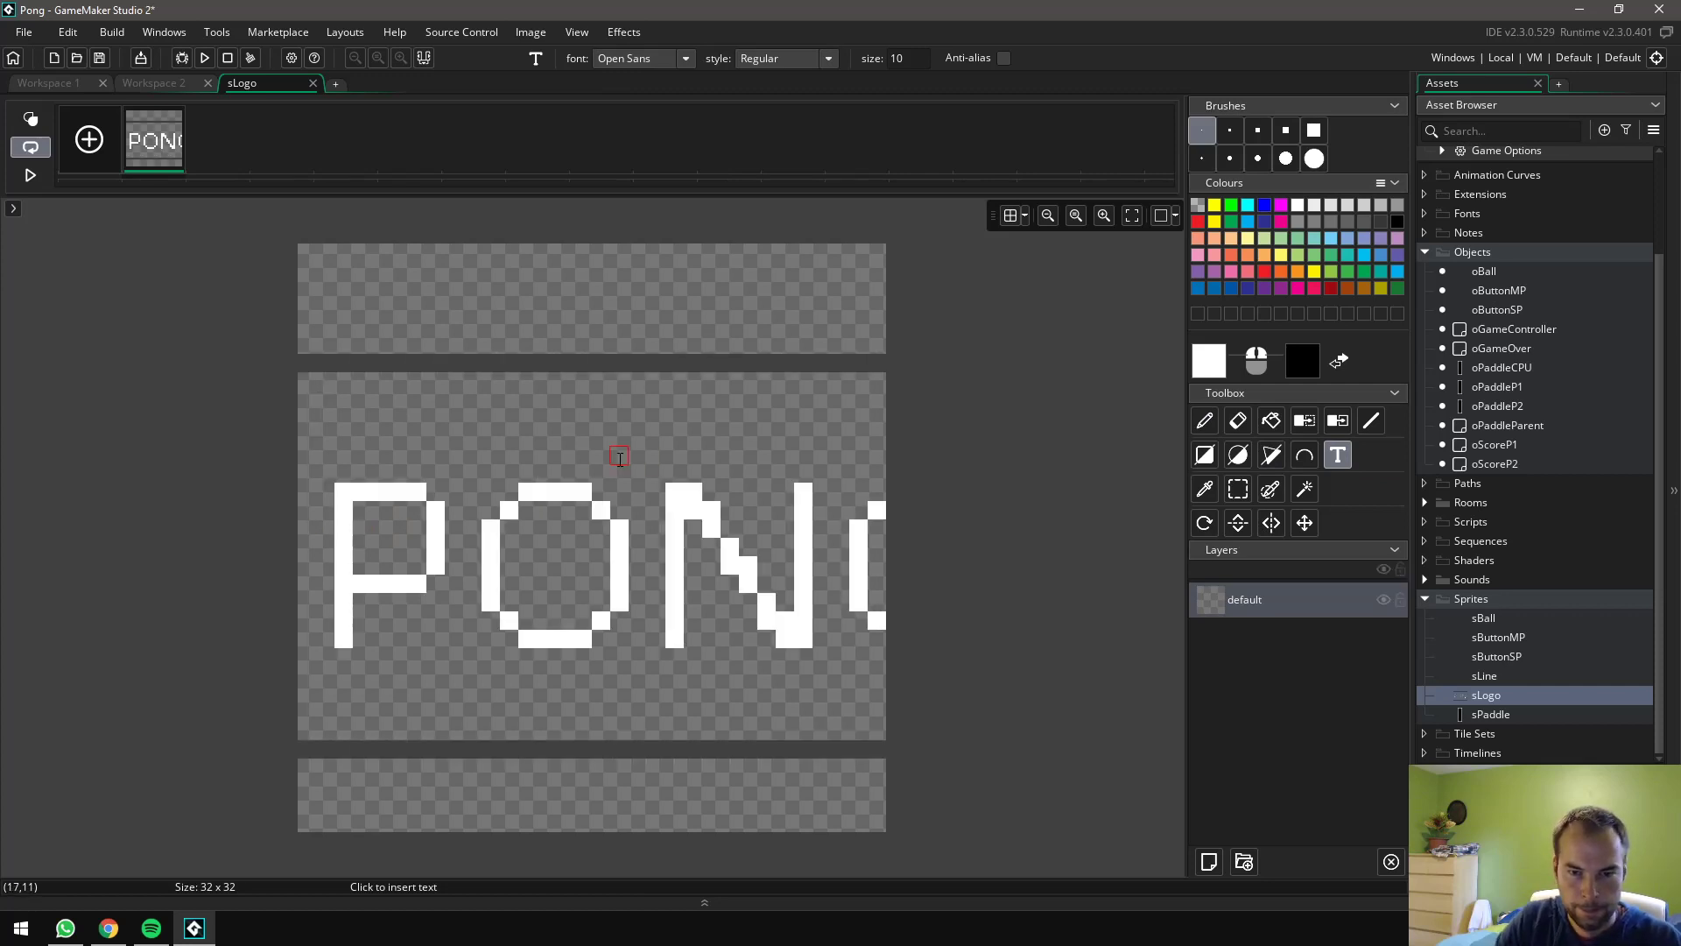
Erase the PONG lettering completely from the sLogo canvas, enlarging the eraser to size 7
left_click(1049, 217)
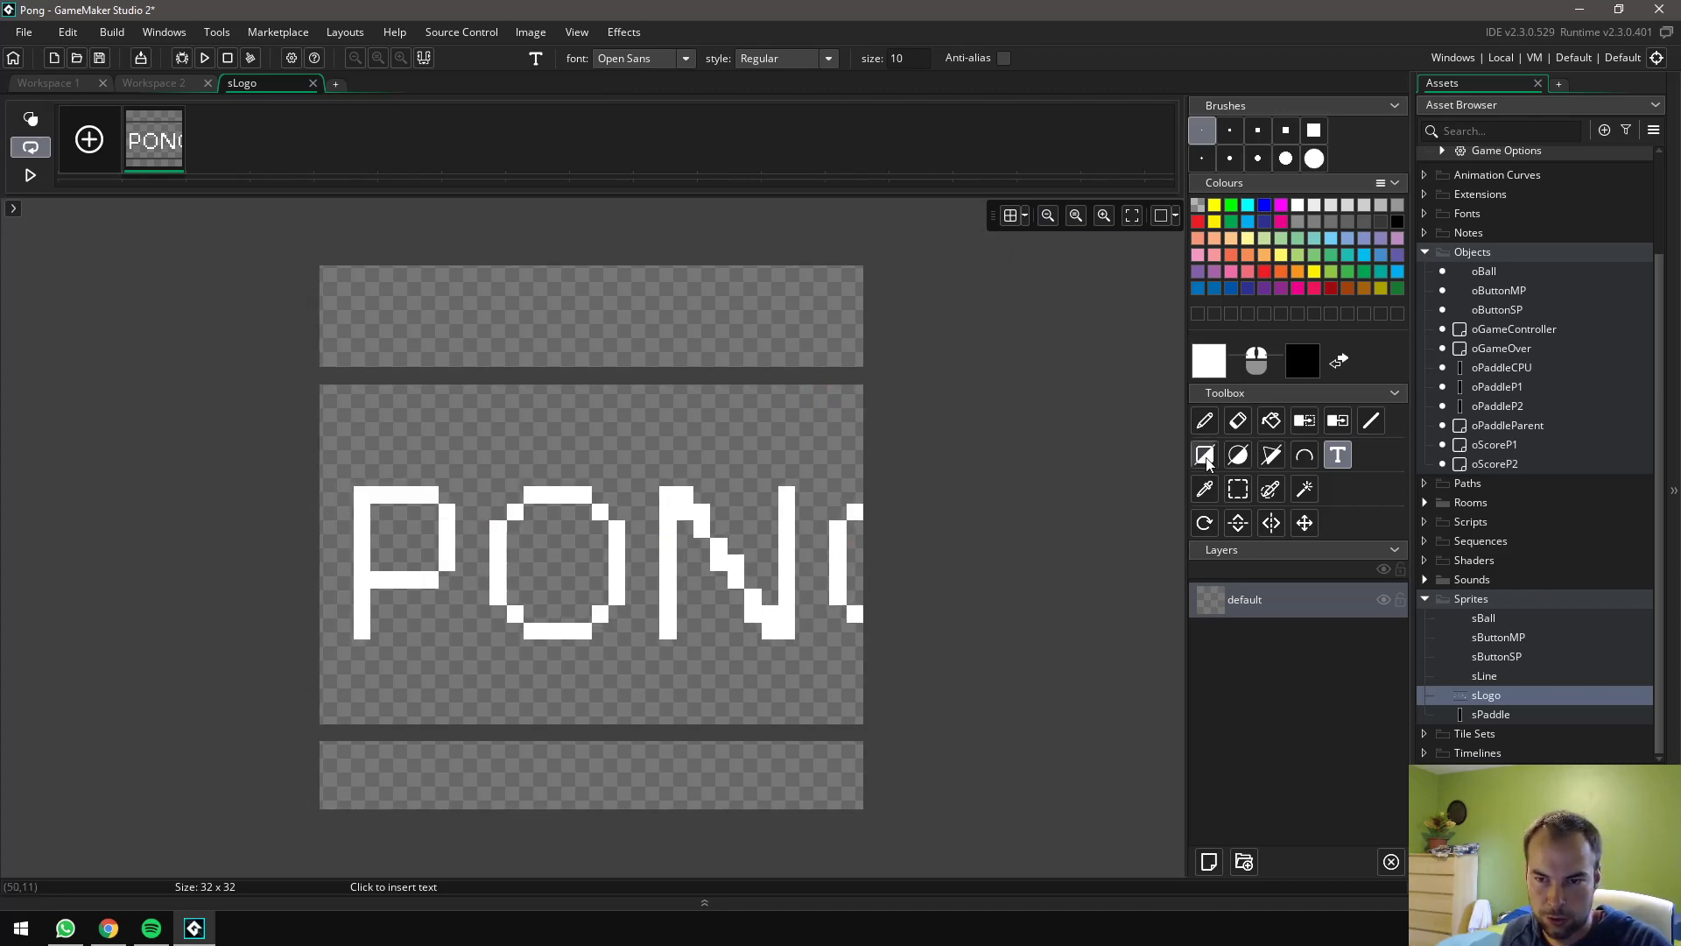
left_click(1237, 425)
mouse_move(668, 512)
left_mouse_down()
mouse_move(418, 655)
mouse_move(368, 494)
left_mouse_up()
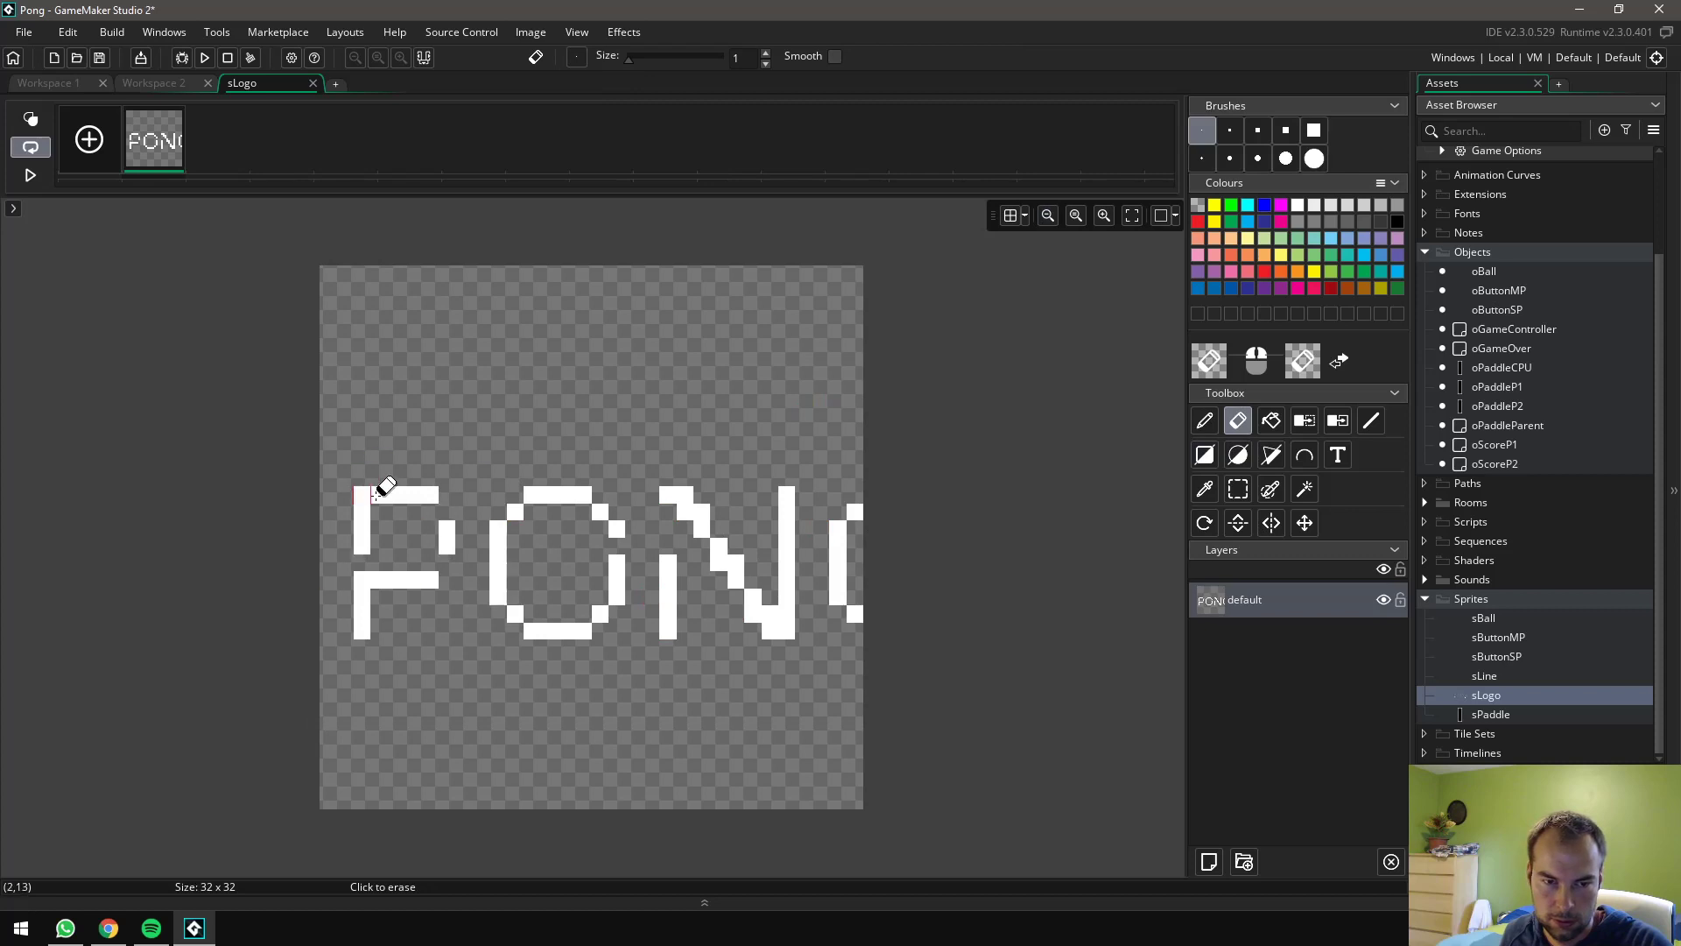
left_click(1283, 135)
mouse_move(680, 478)
left_mouse_down()
mouse_move(450, 577)
mouse_move(565, 579)
mouse_move(791, 654)
mouse_move(960, 459)
left_mouse_up()
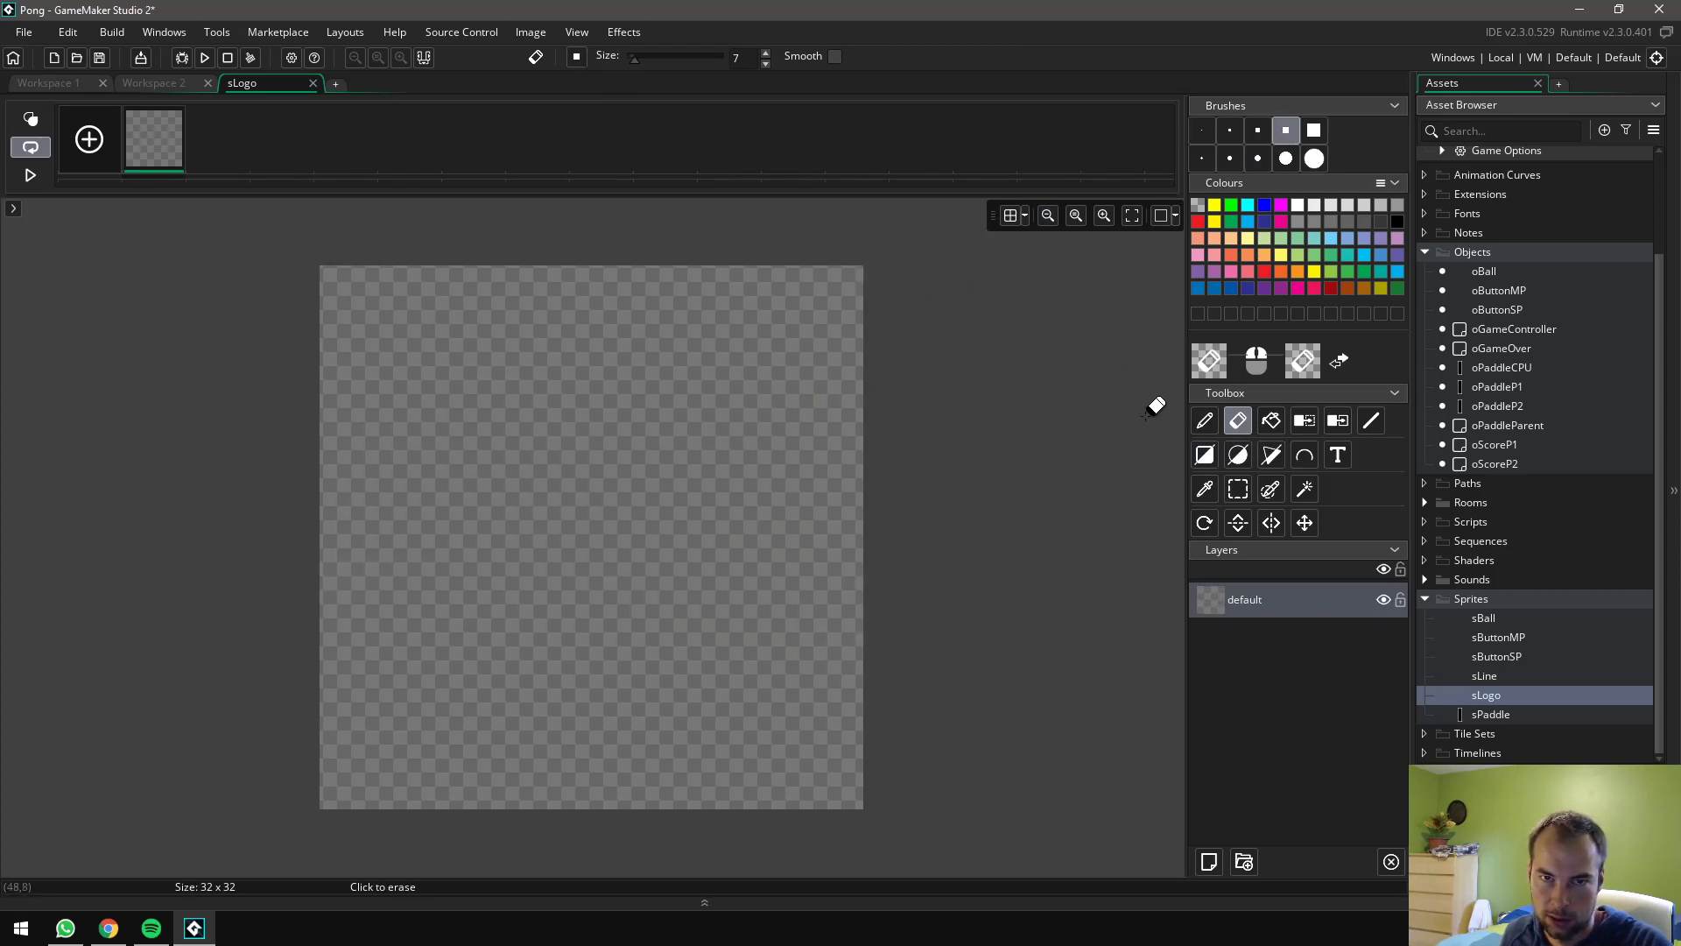
Write PONG across the sLogo canvas in white Open Sans Regular text at size 8 and auto trim all frames
left_click(1337, 455)
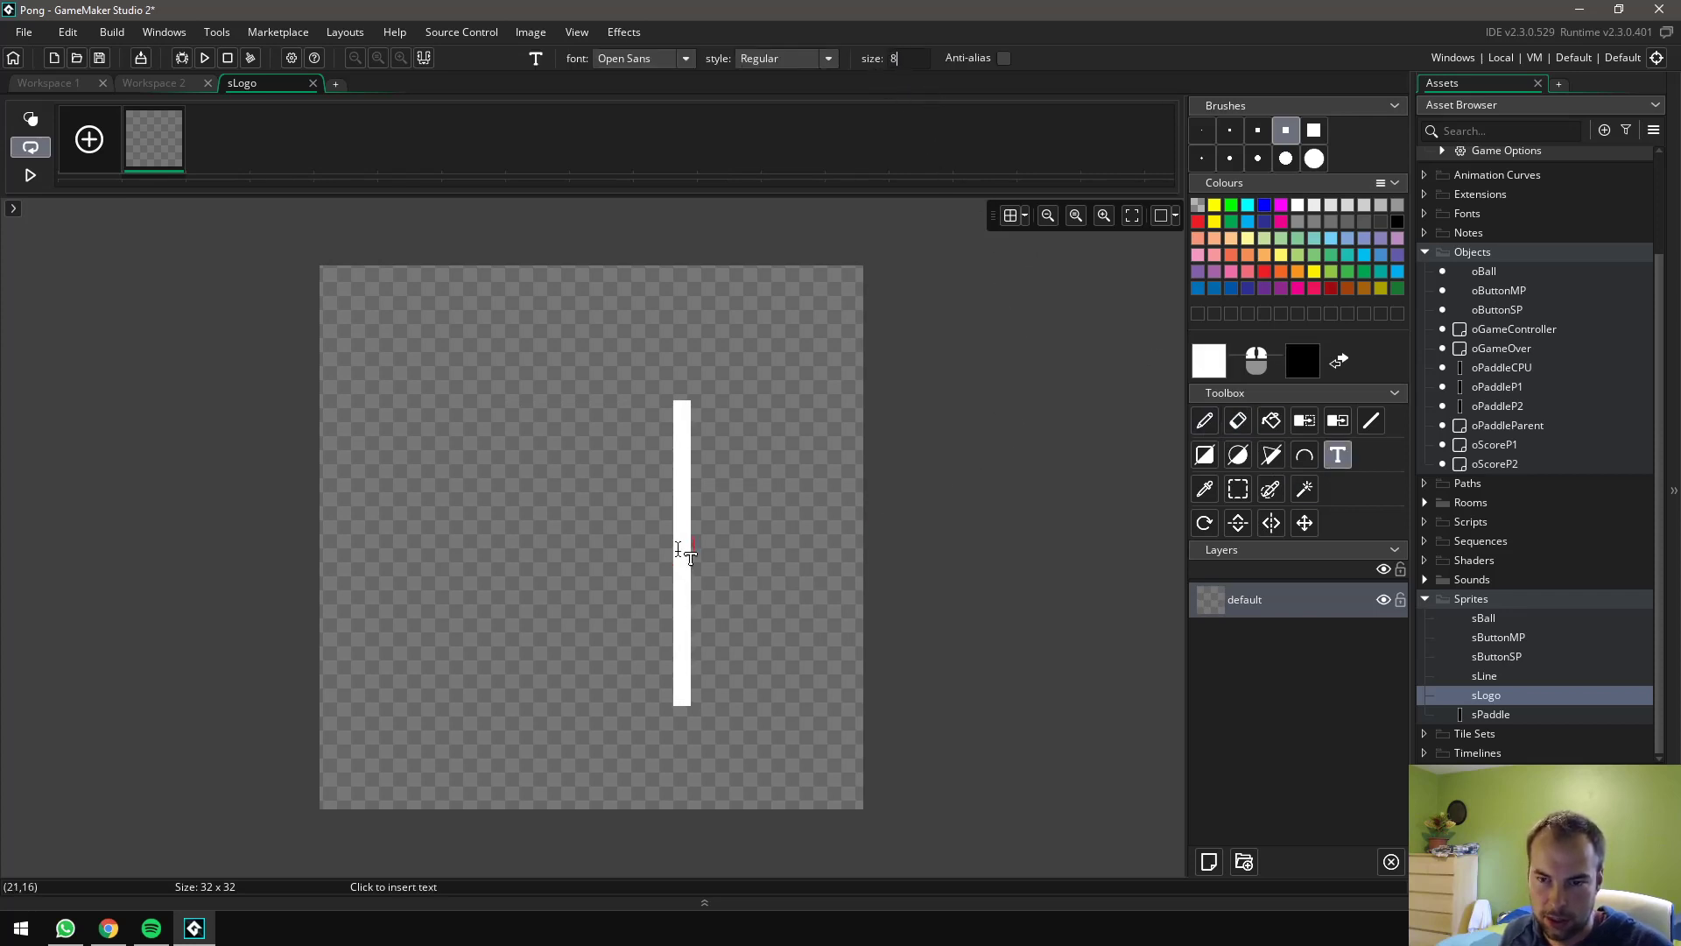
left_click(333, 528)
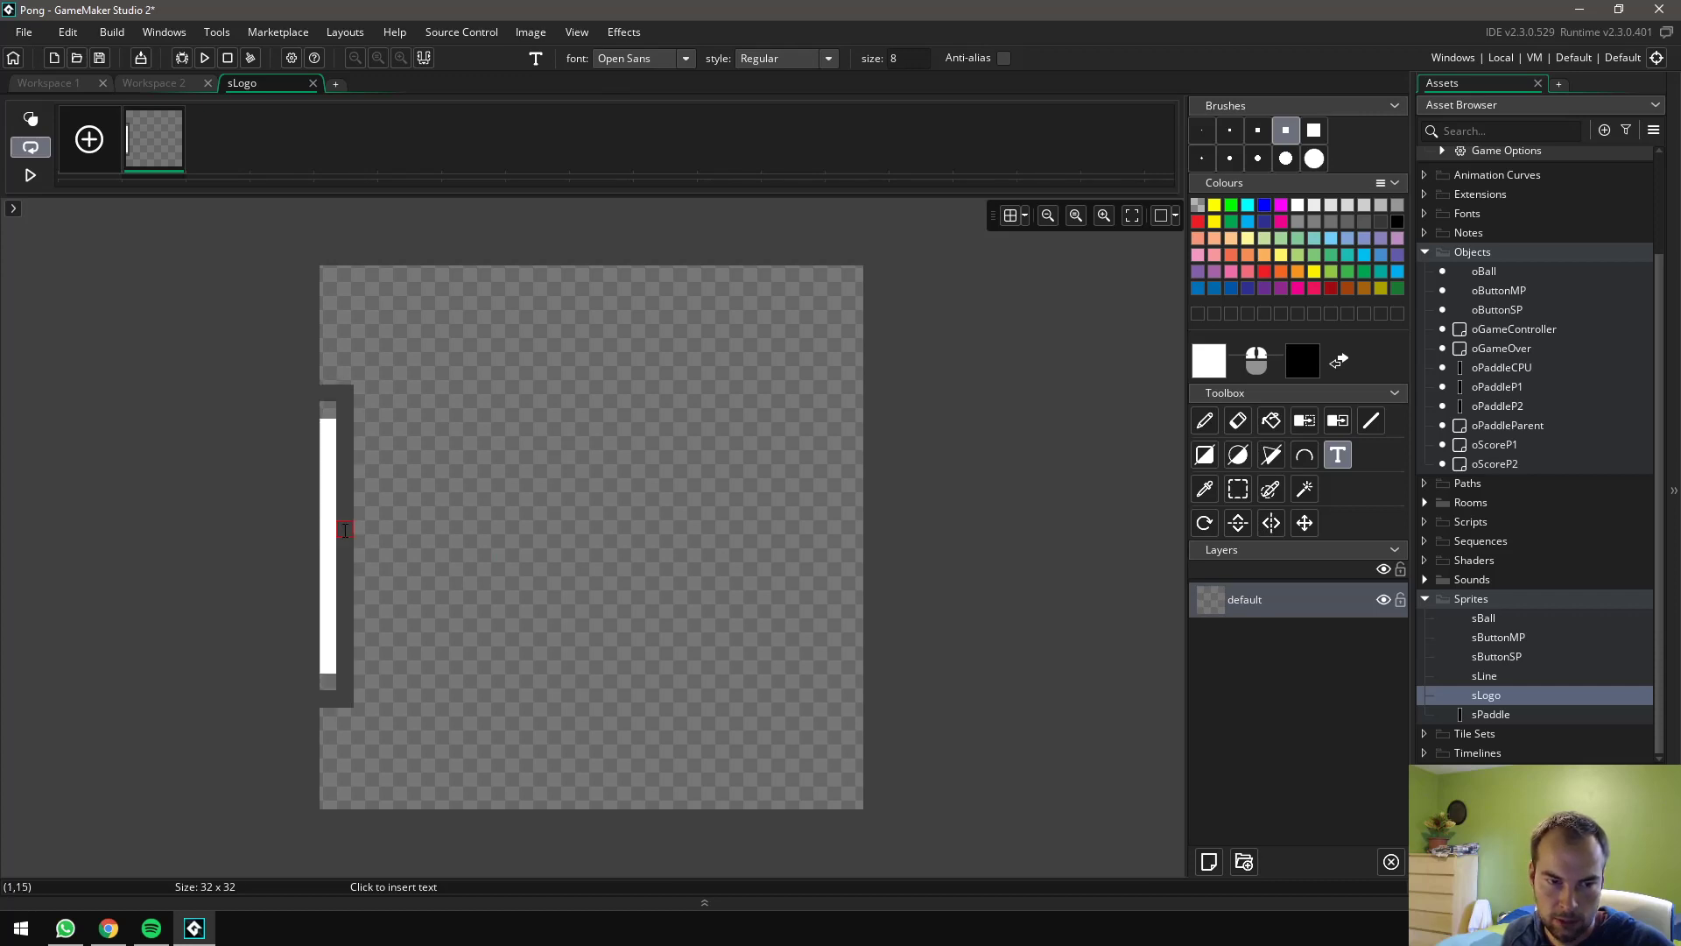
type("PONG")
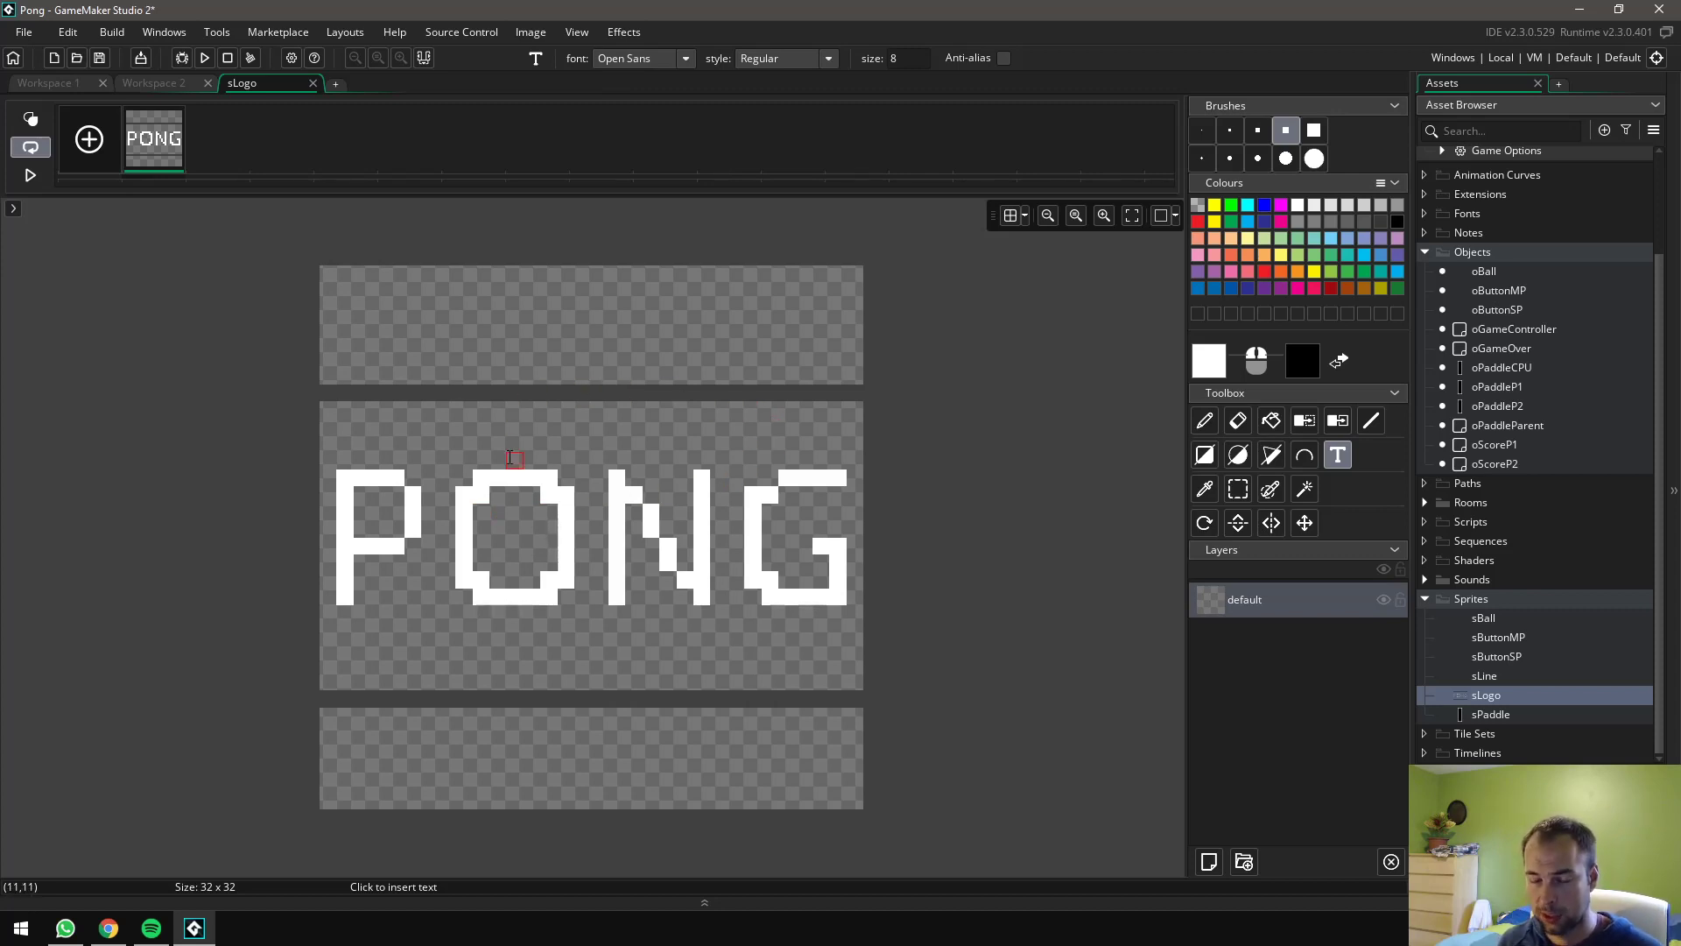
left_click(1203, 422)
left_click(642, 629)
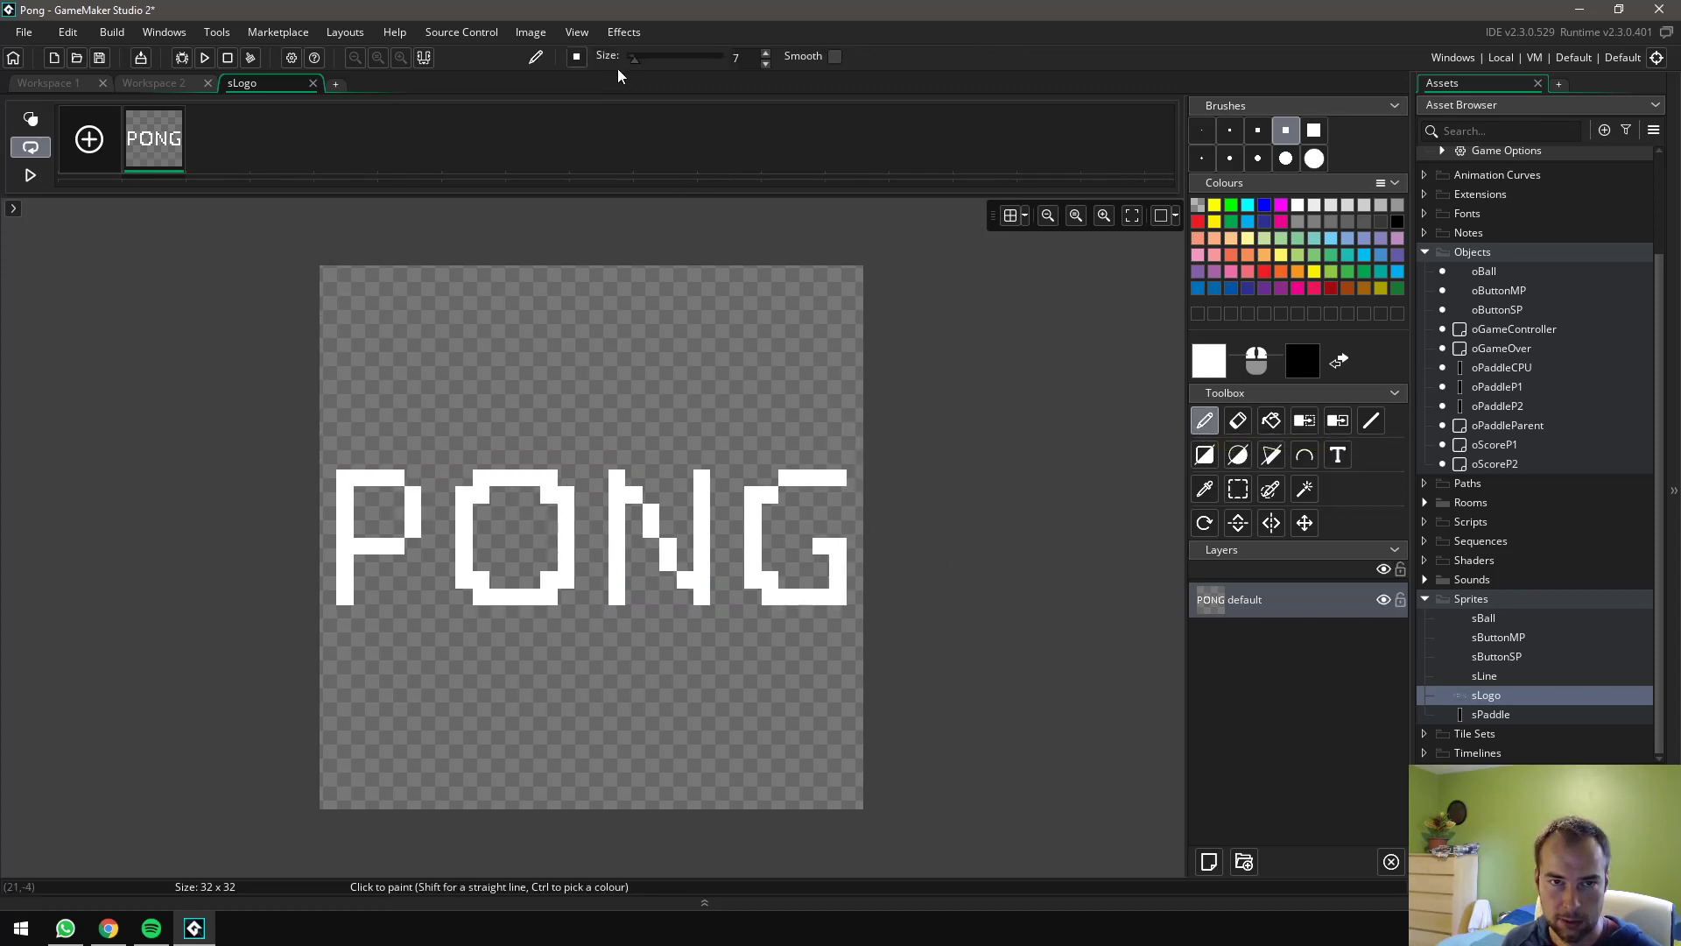
left_click(533, 32)
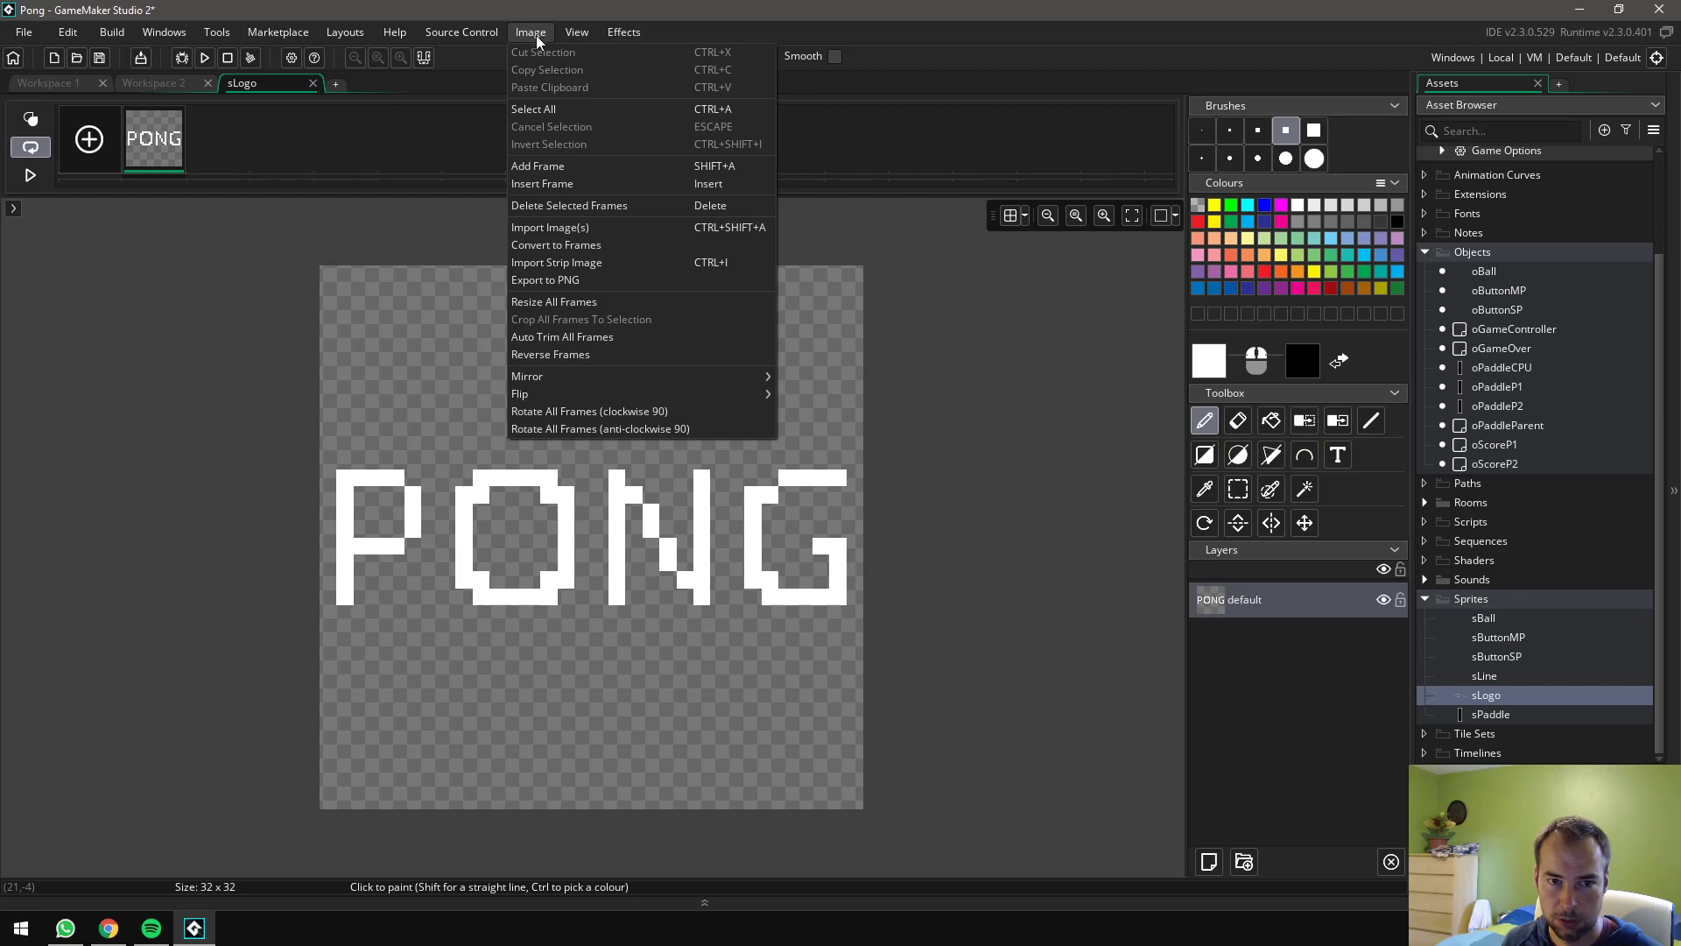
left_click(603, 338)
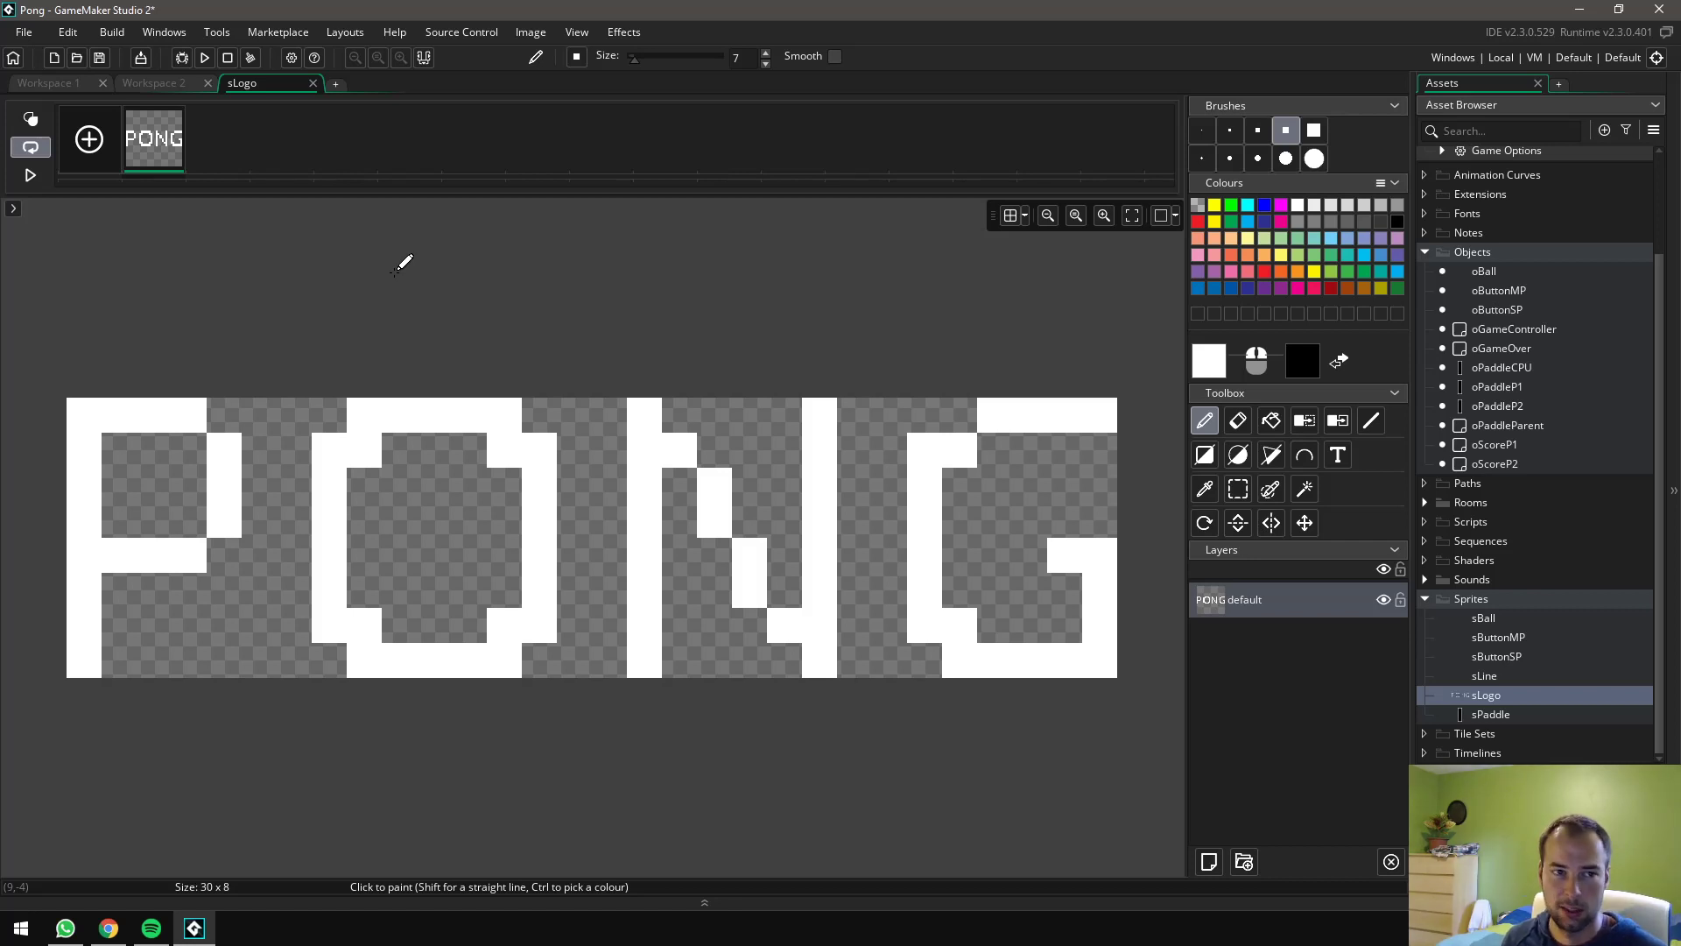
Close the sLogo image and Workspace 2, and check the finished PONG logo in the sLogo sprite's properties
left_click(311, 85)
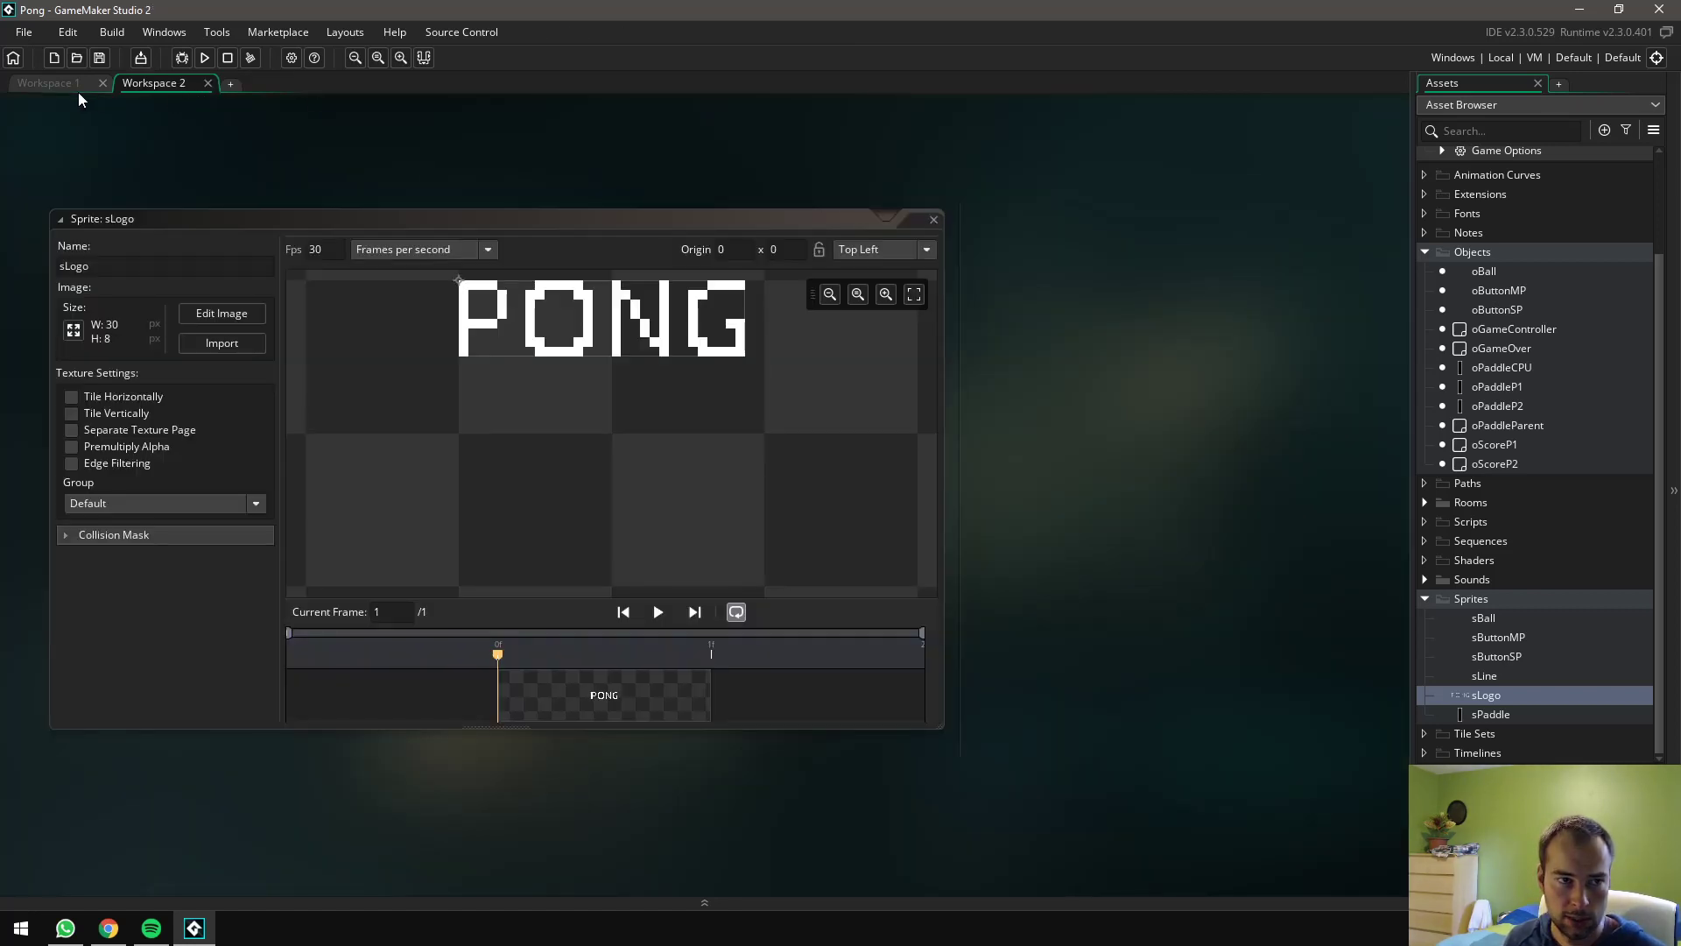
left_click(208, 83)
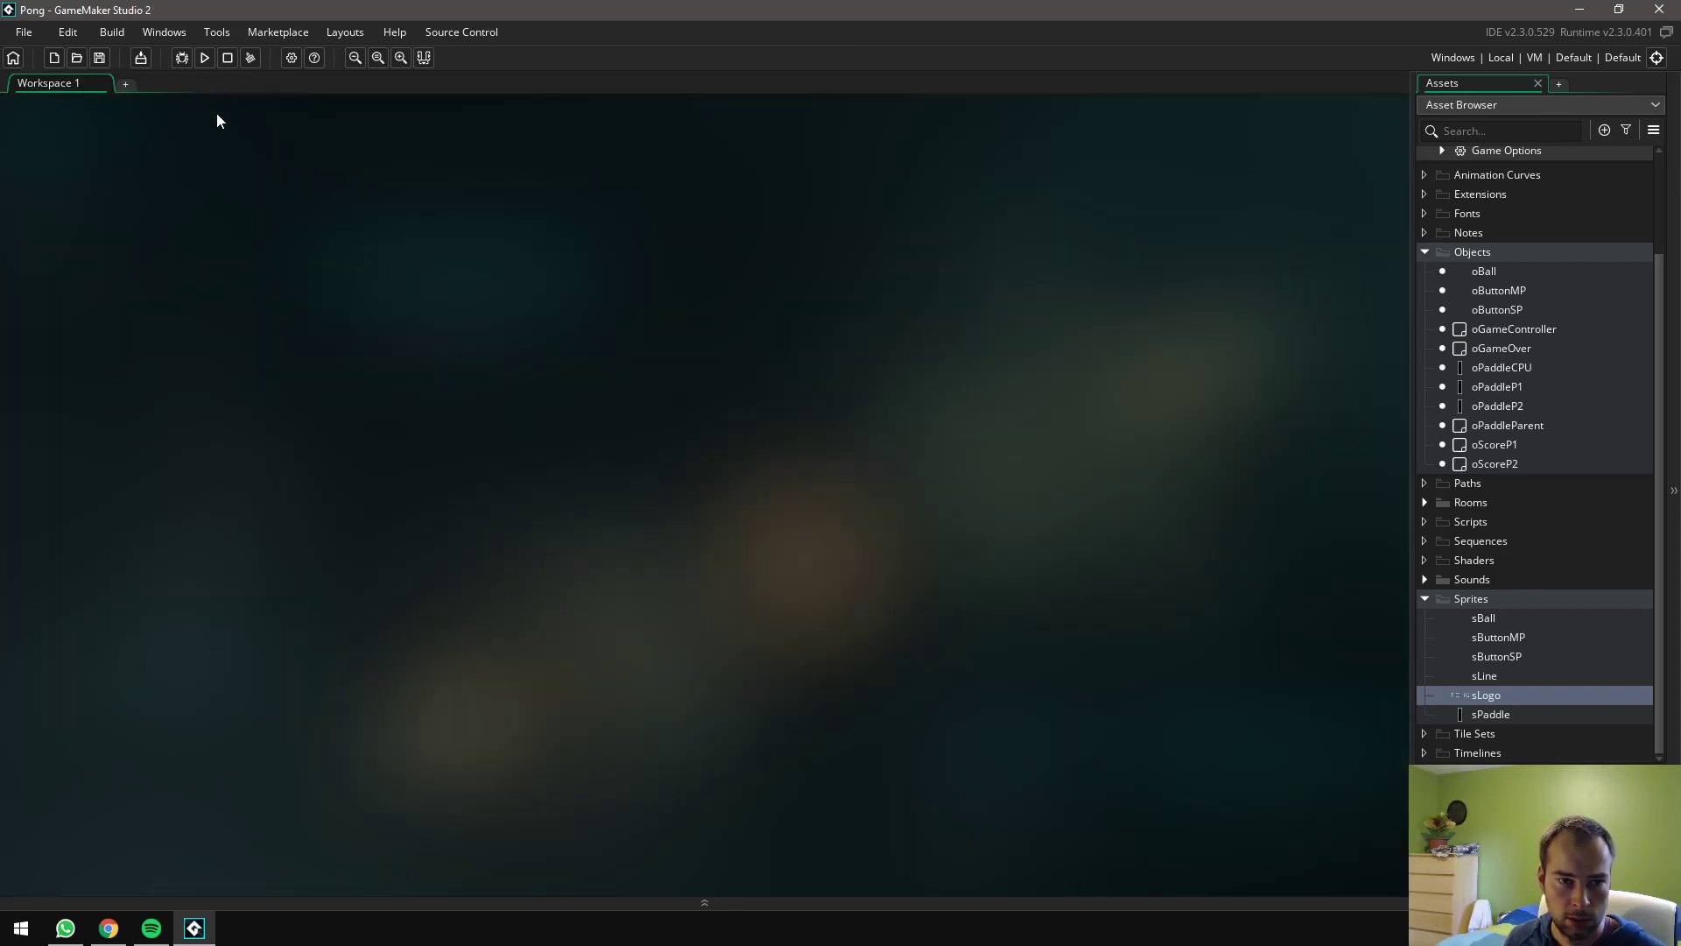
left_click(1489, 713)
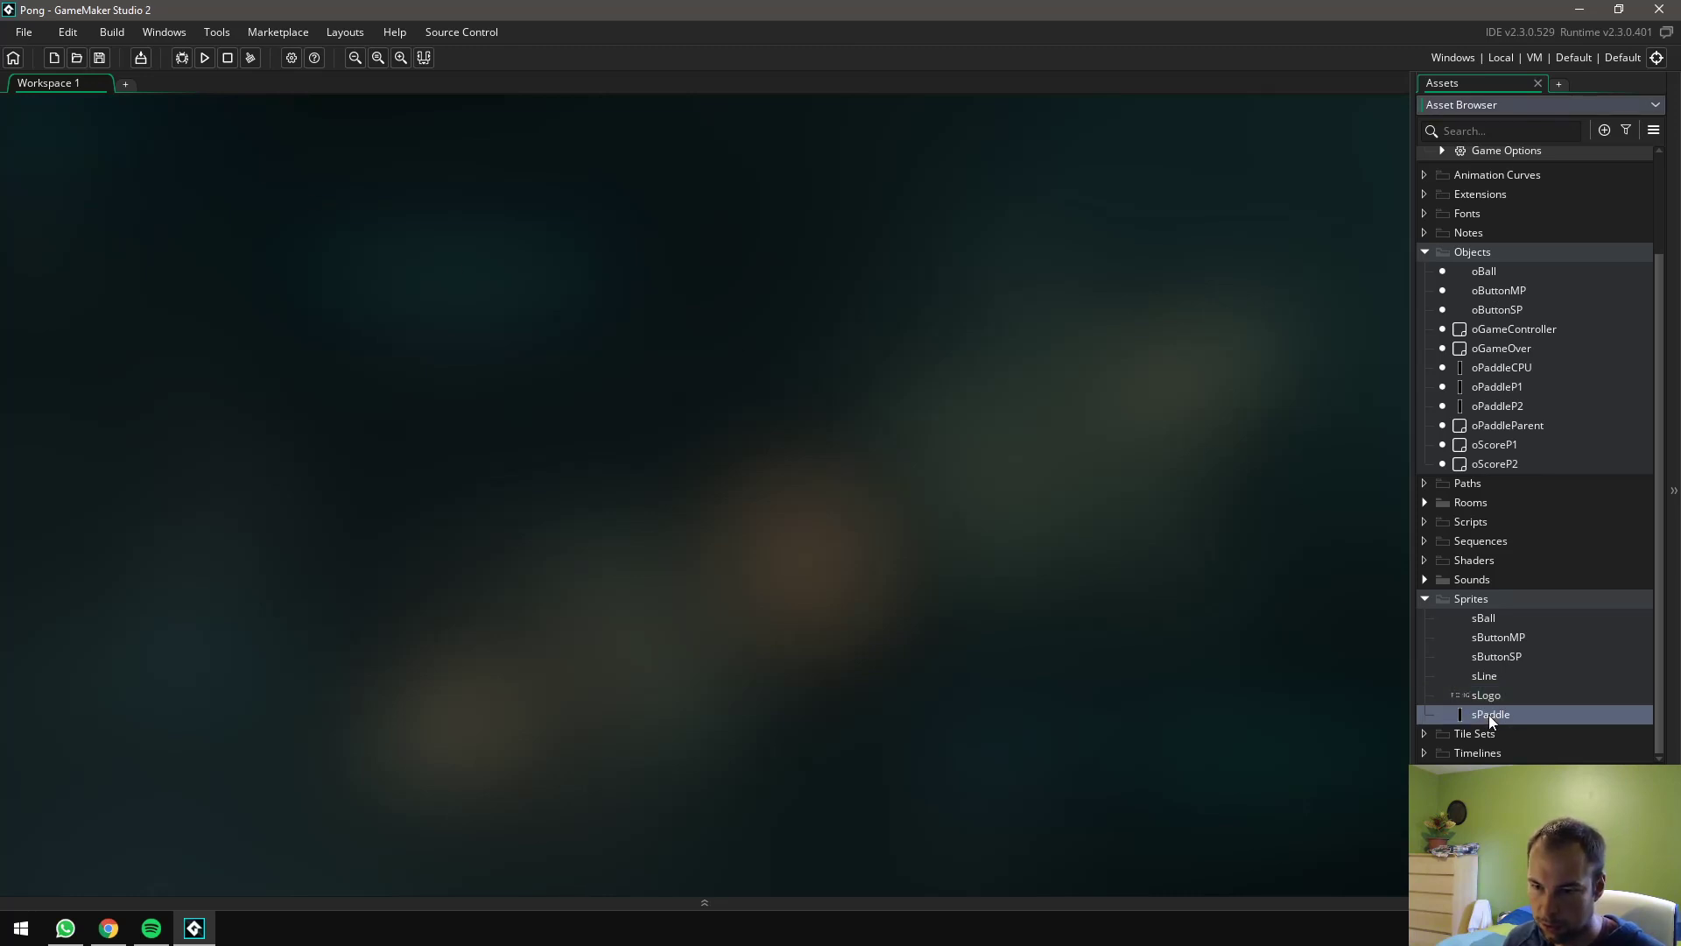
left_click(1489, 695)
double_click(1490, 695)
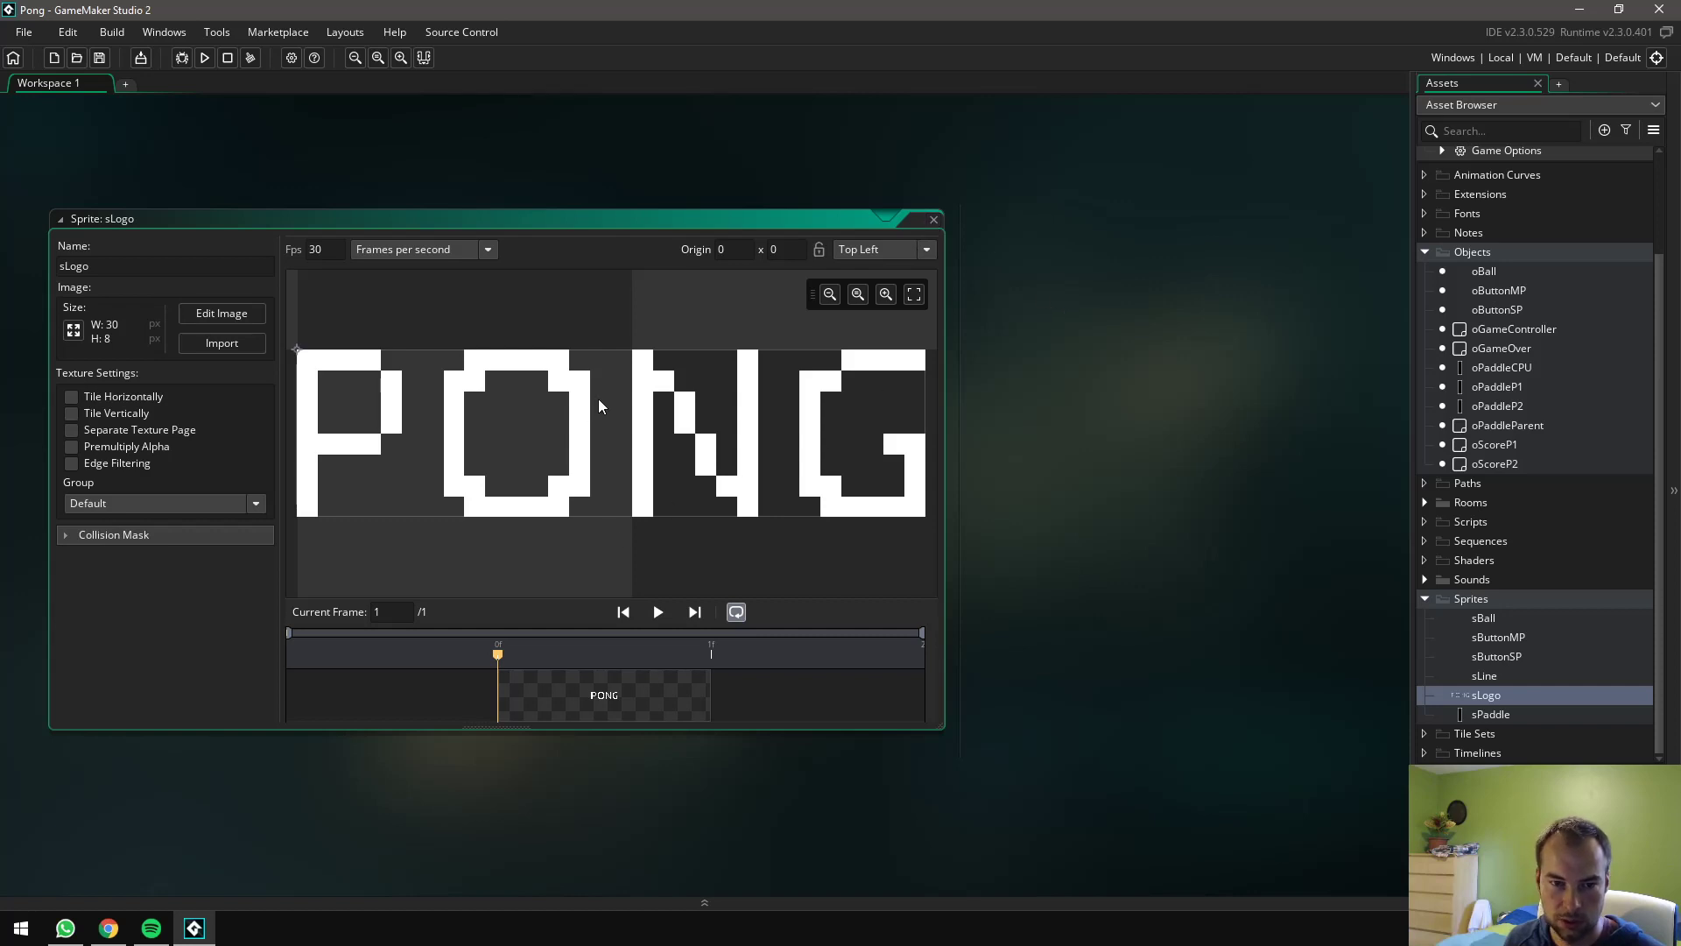
left_click(935, 221)
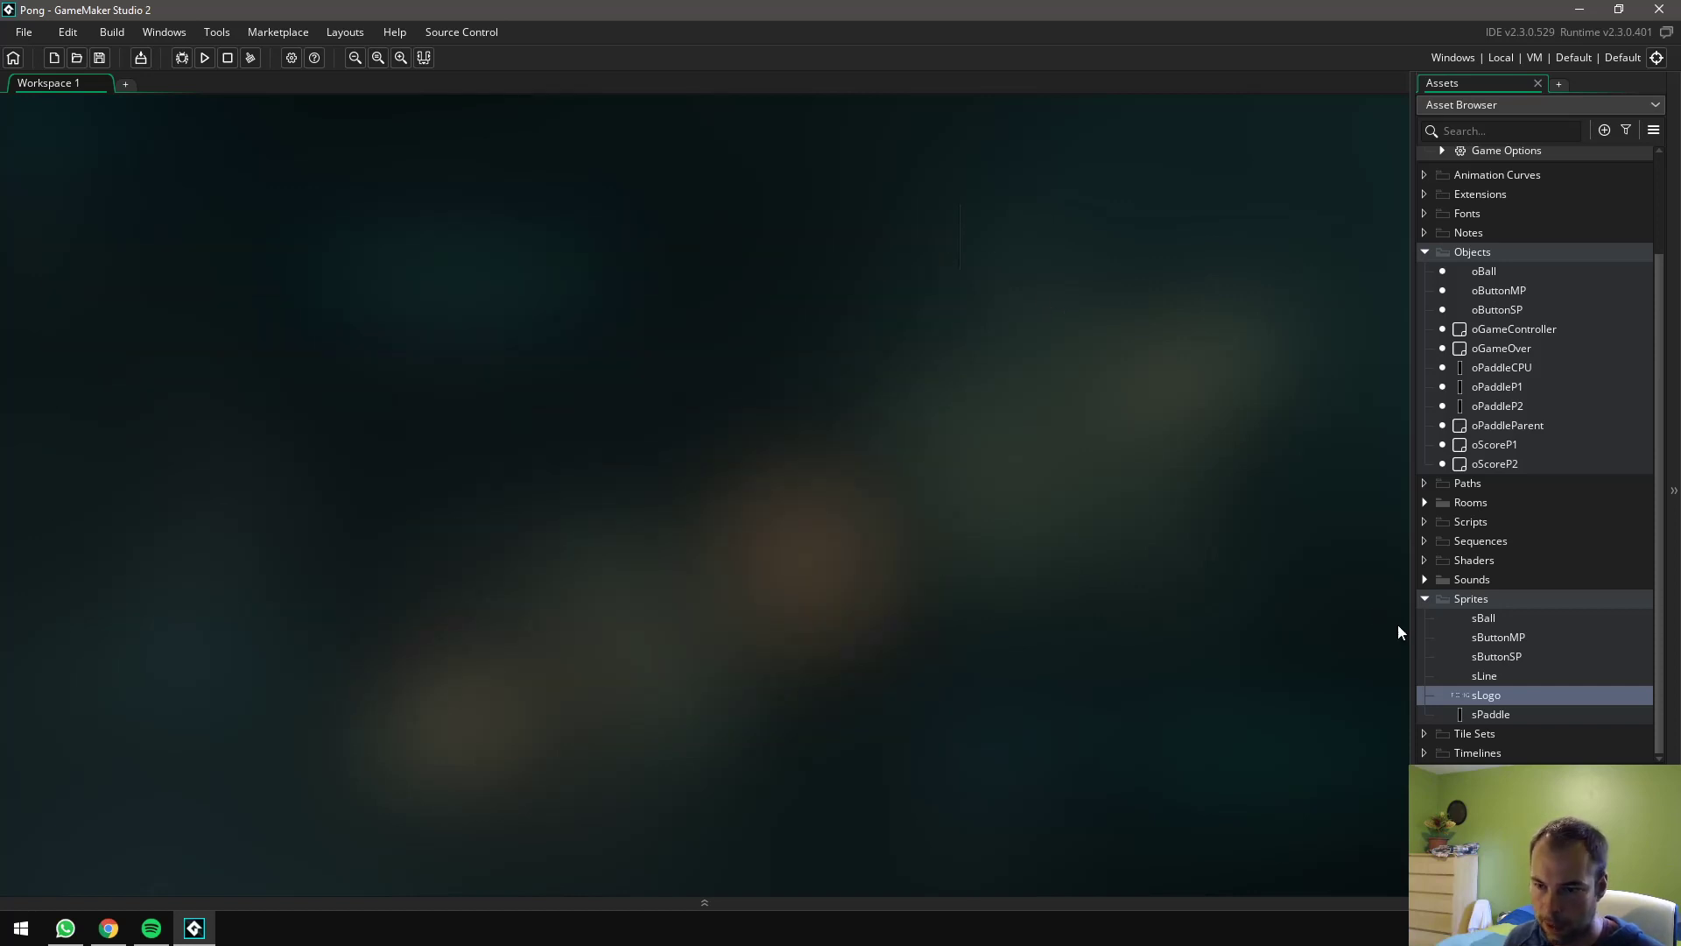
Scale the sLine sprite to 1 pixel wide and 14 pixels high without maintaining the aspect ratio
left_click(1499, 677)
double_click(1499, 675)
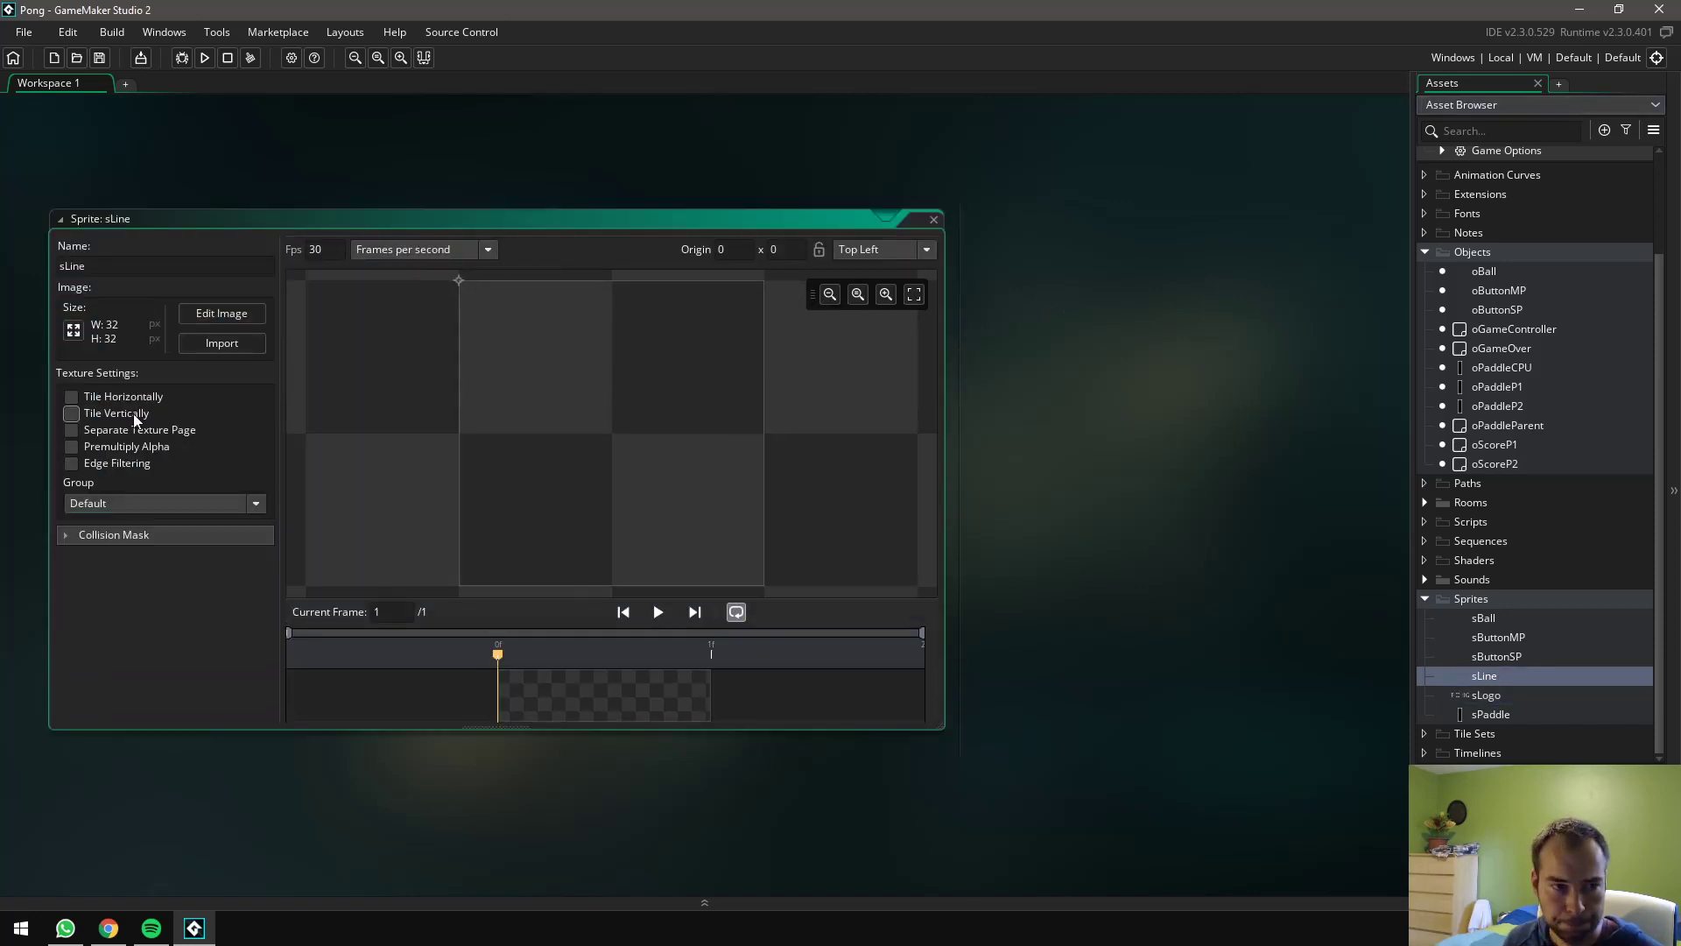
left_click(221, 343)
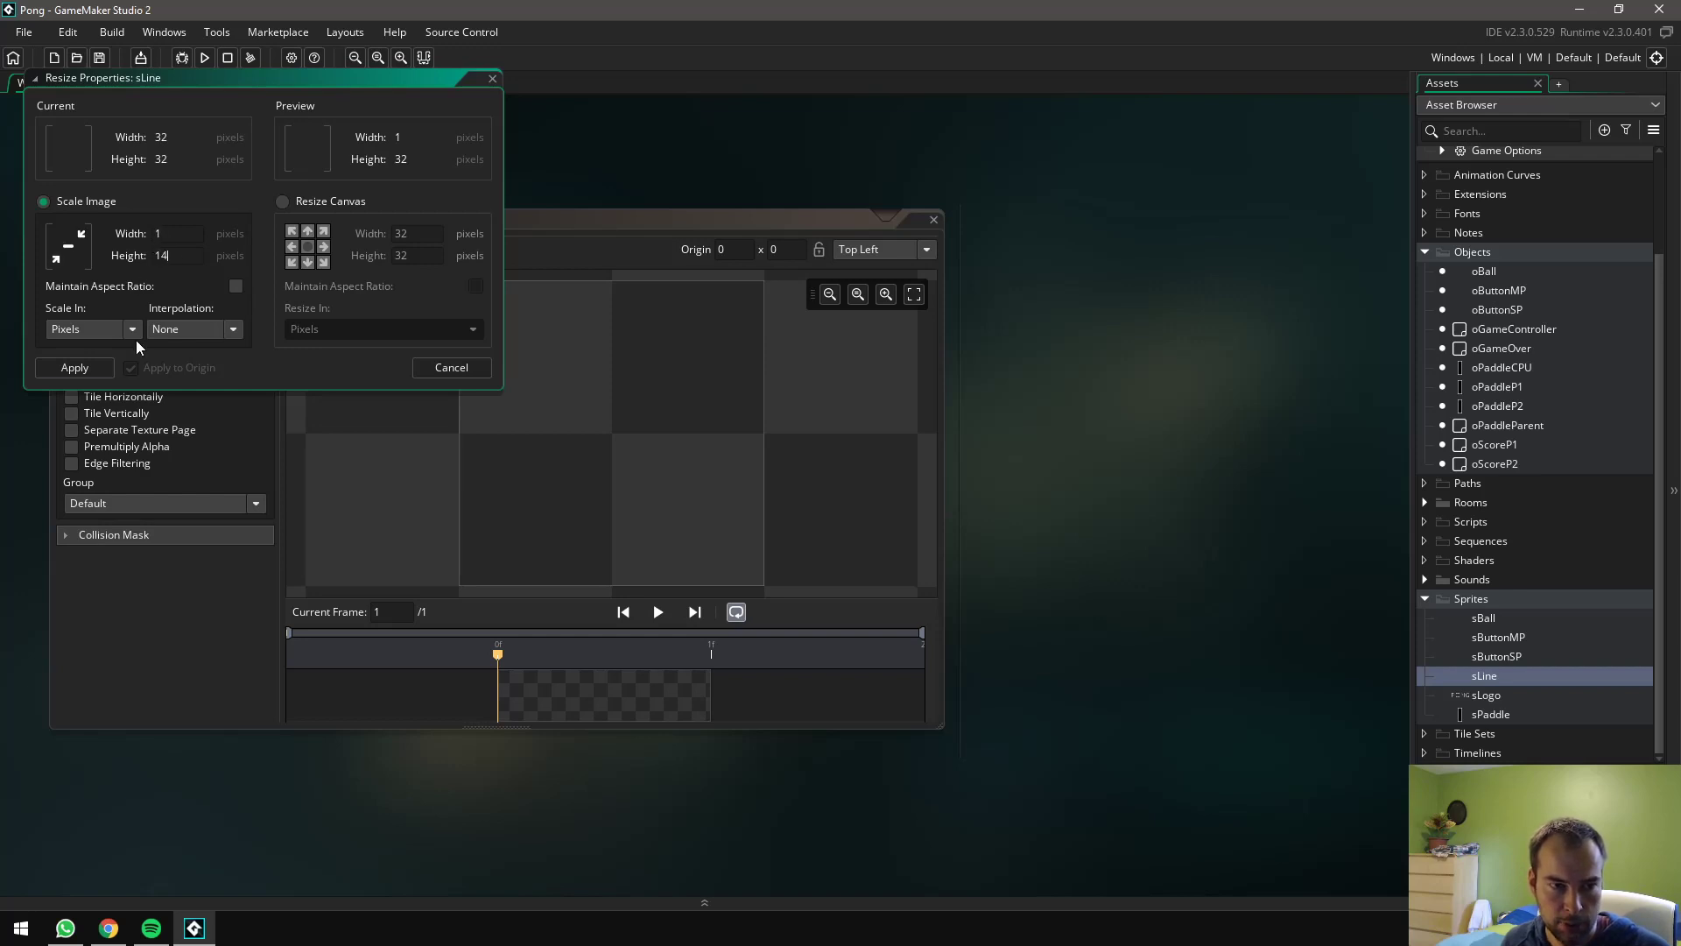
left_click(98, 369)
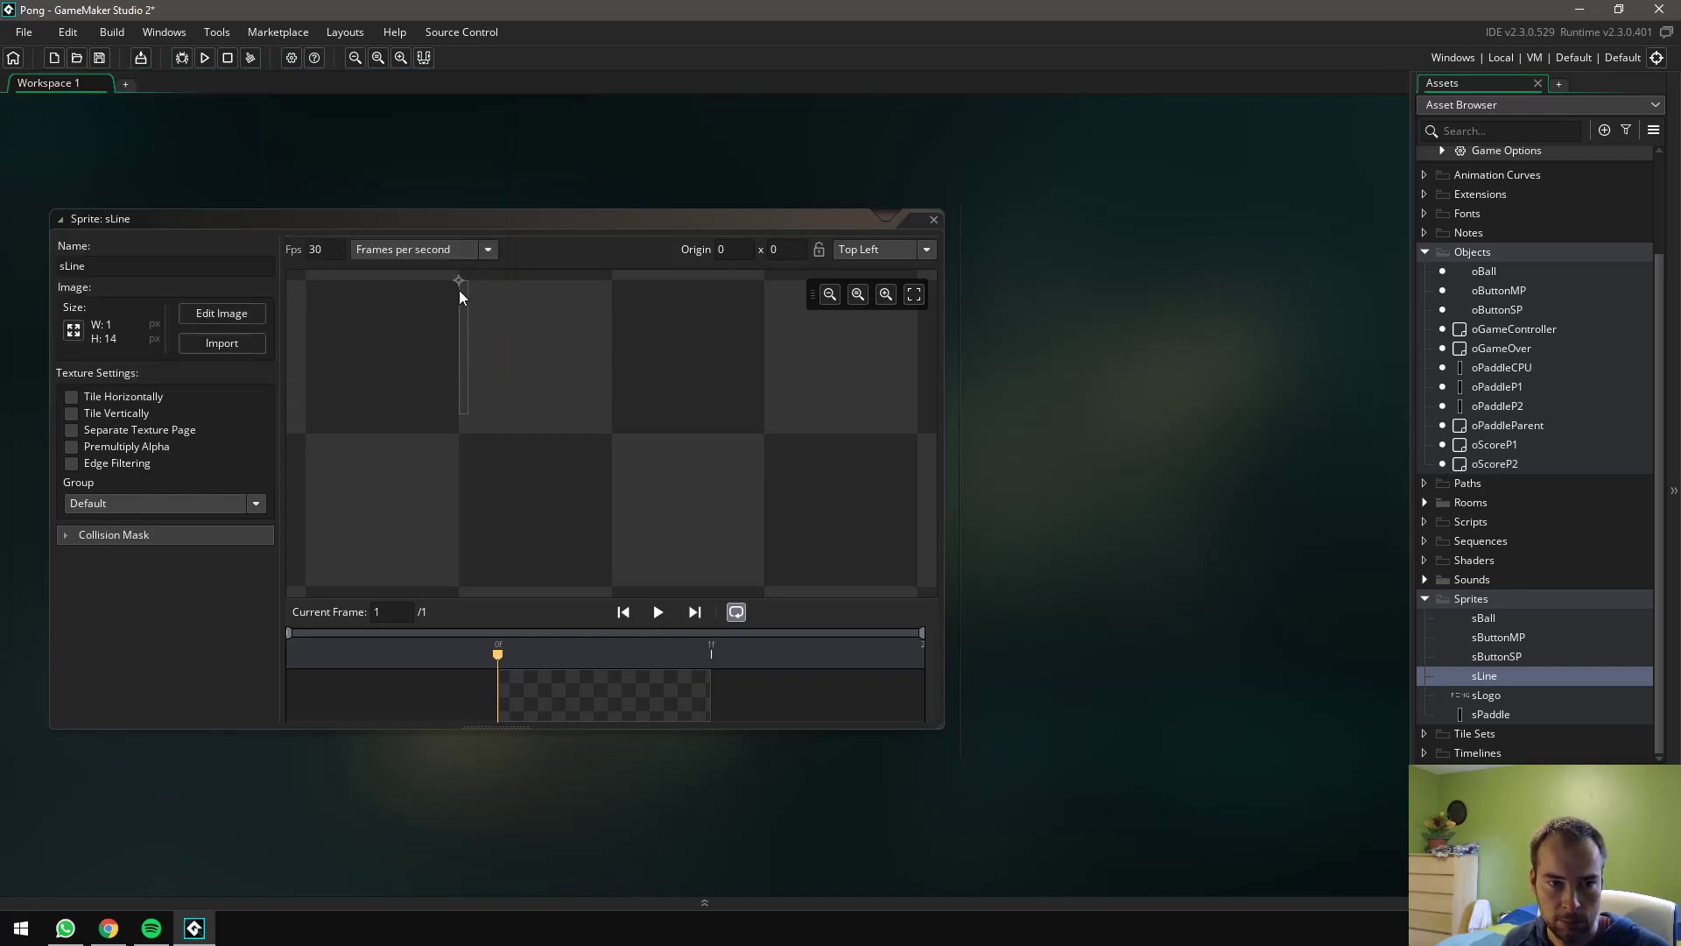
Fill the whole sLine canvas with white and close the sprite
left_click(252, 313)
left_click(612, 309)
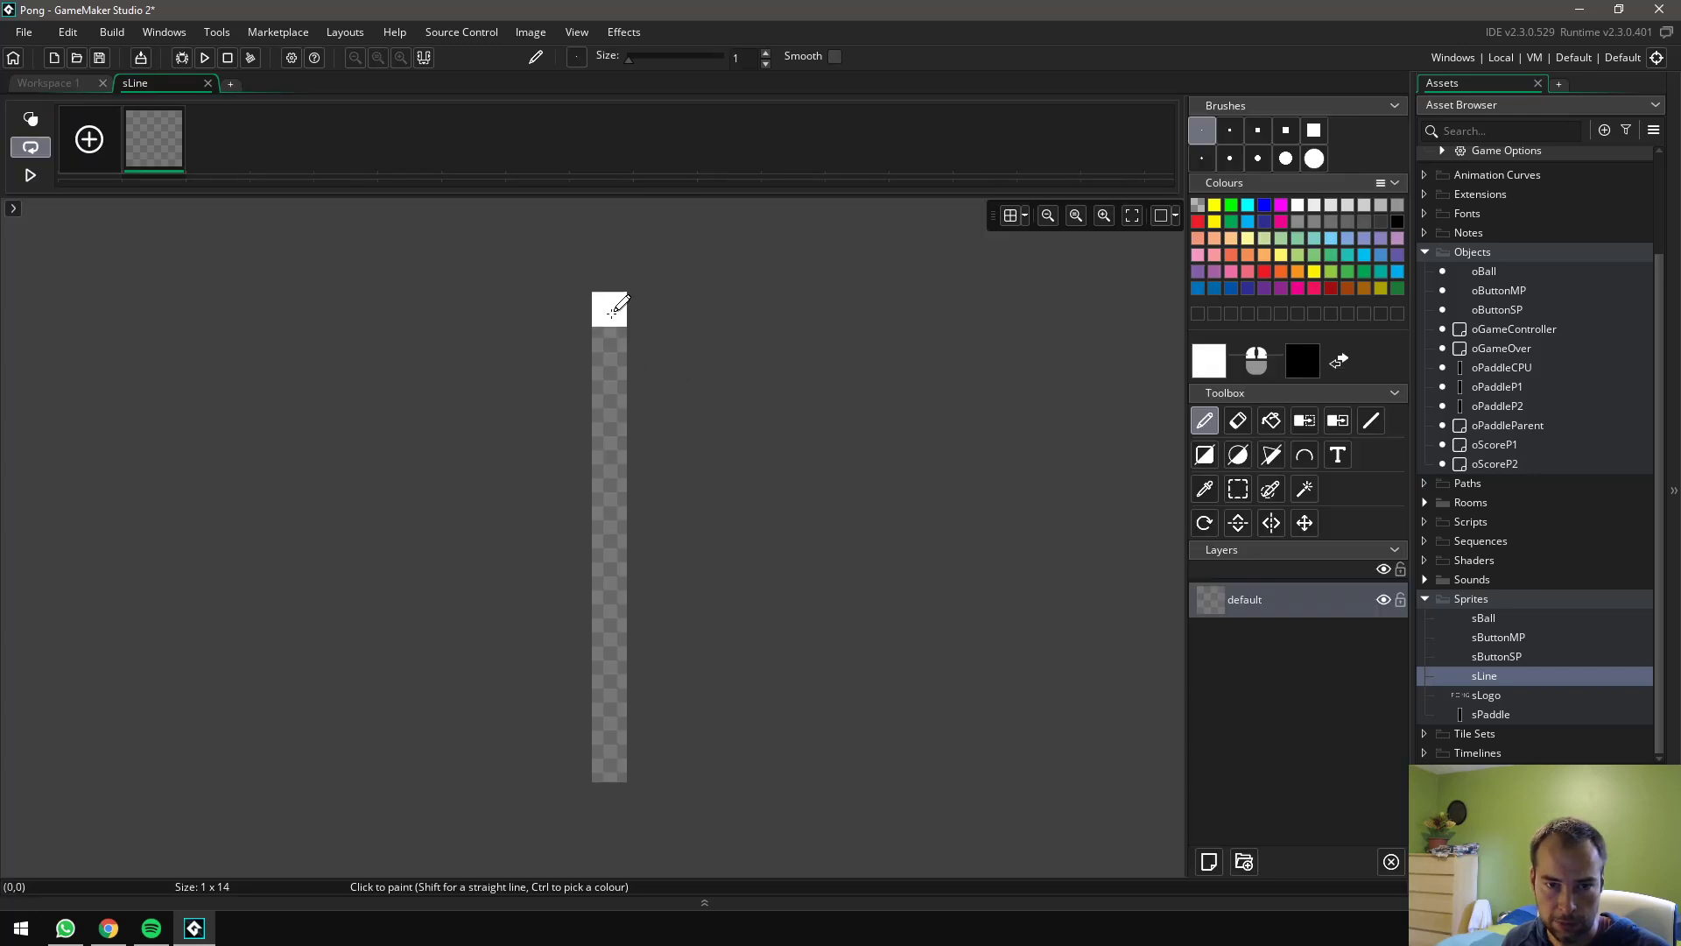
left_click(1274, 422)
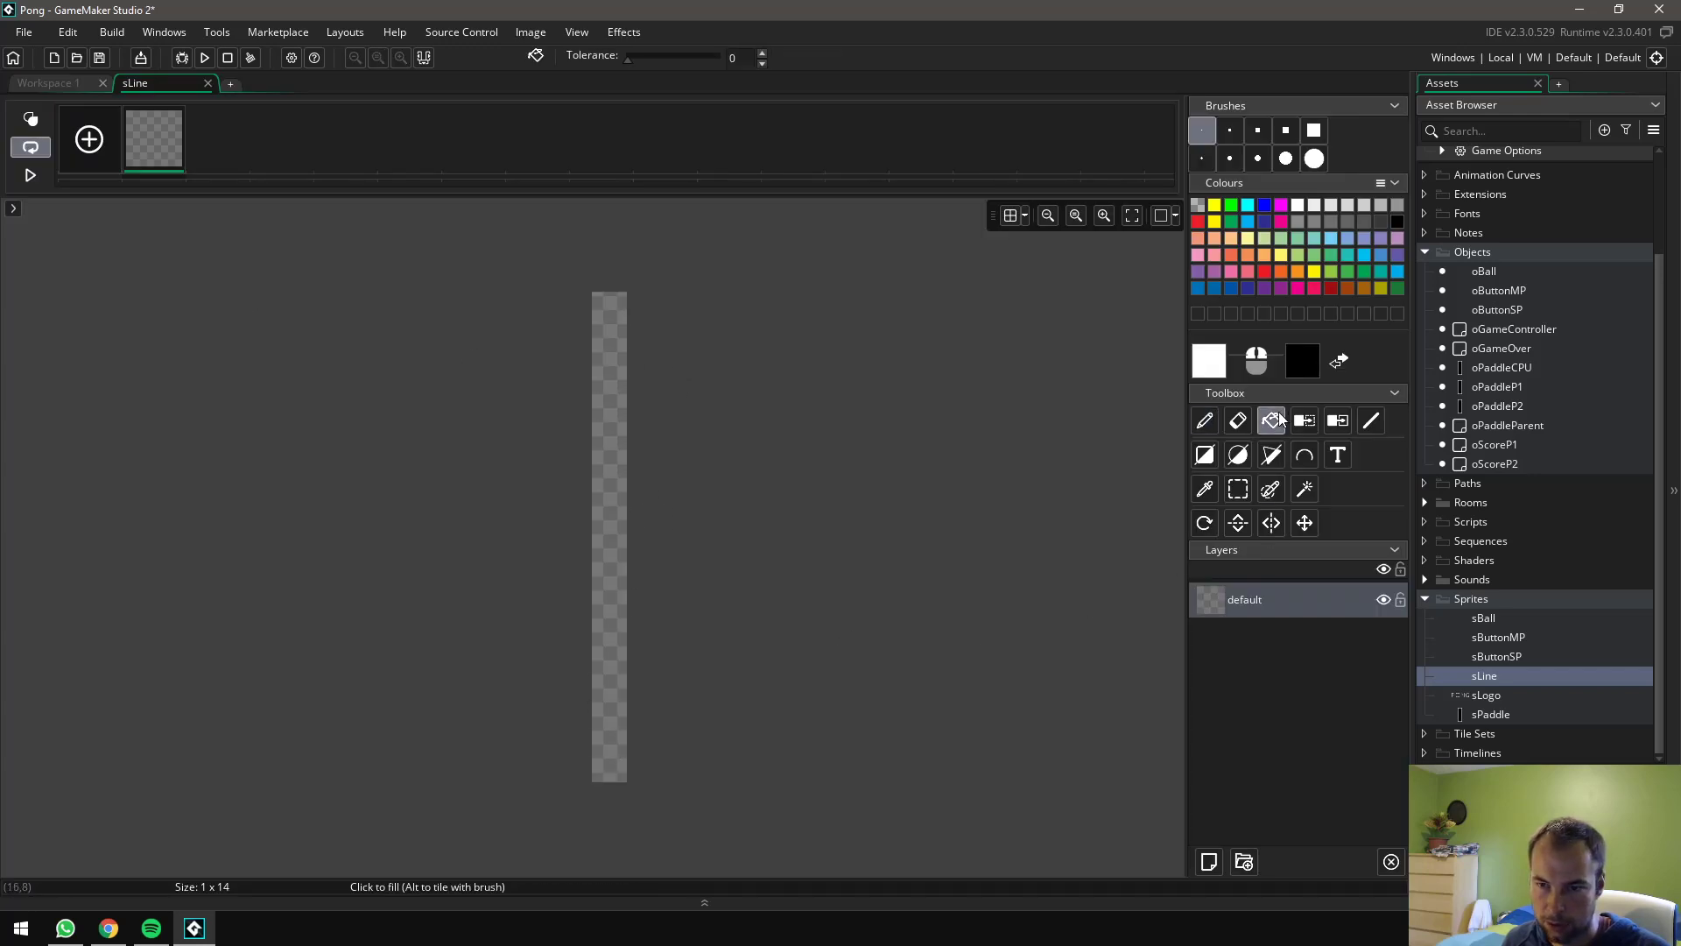
left_click(613, 473)
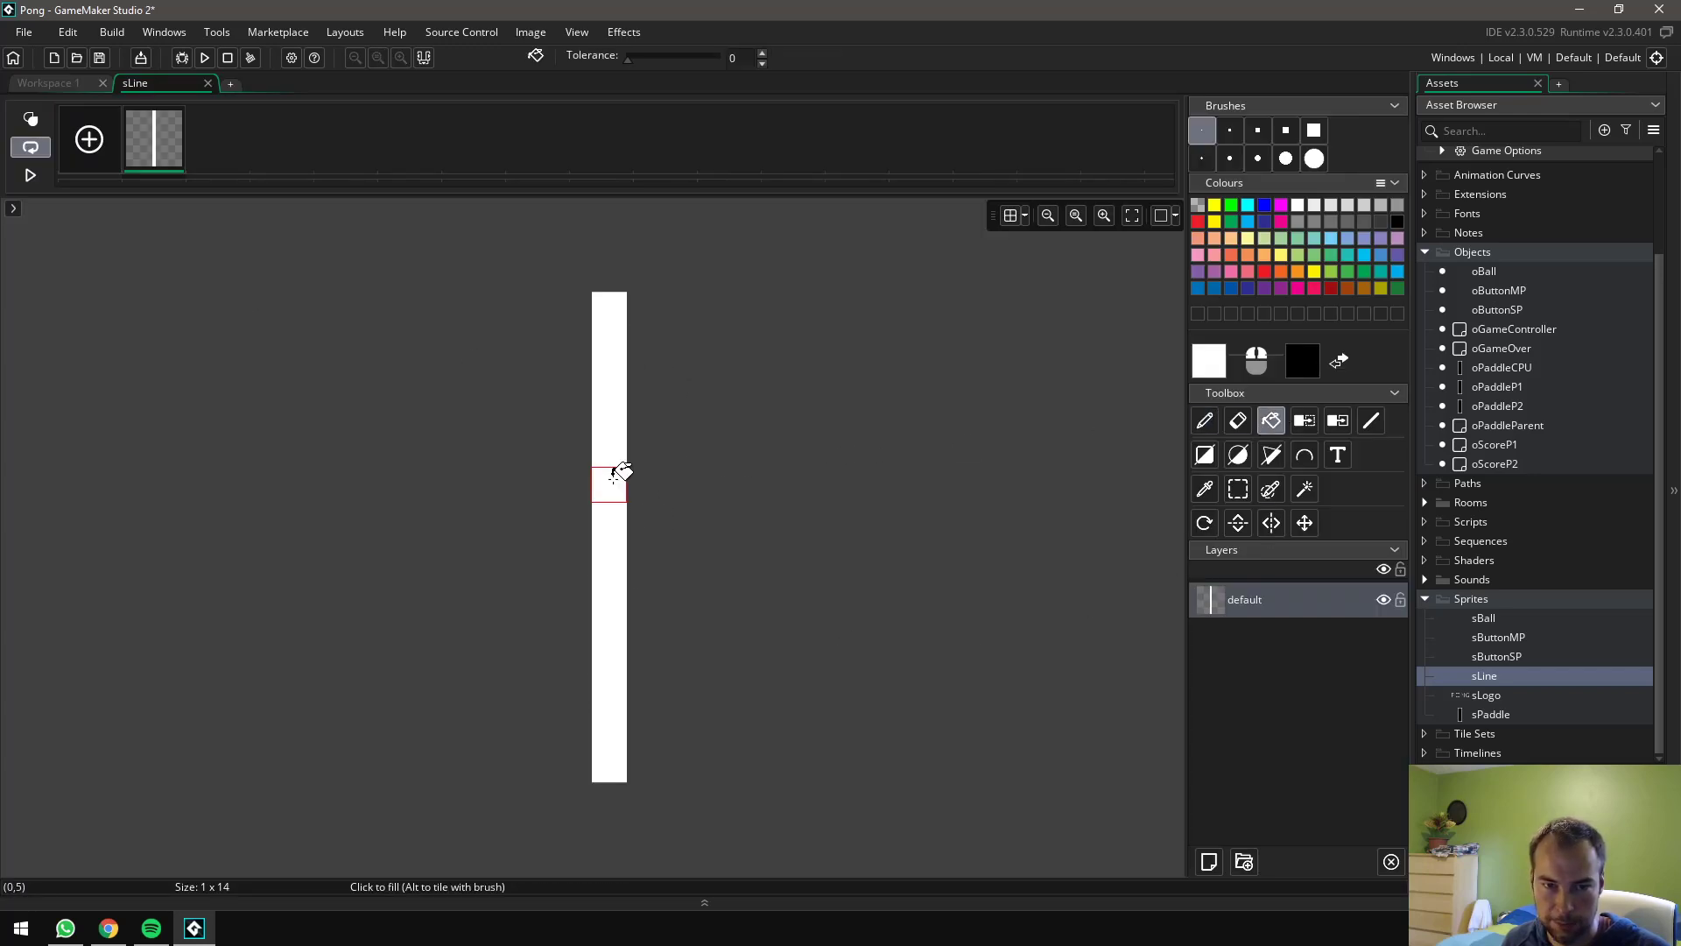
left_click(208, 84)
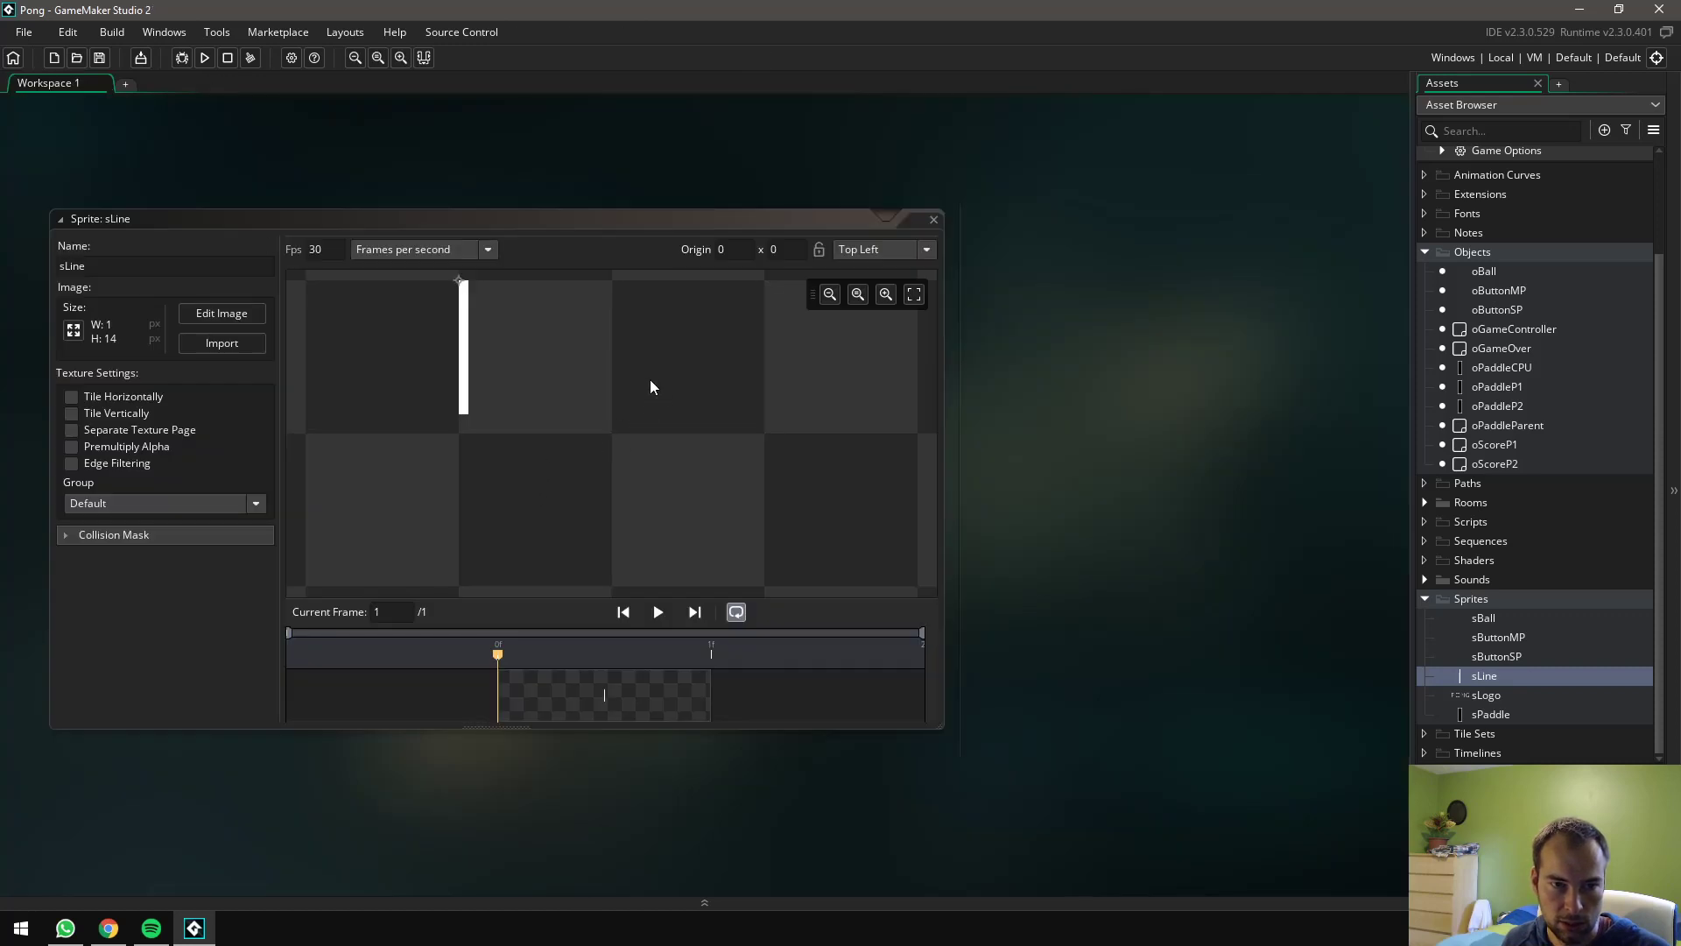
left_click(932, 222)
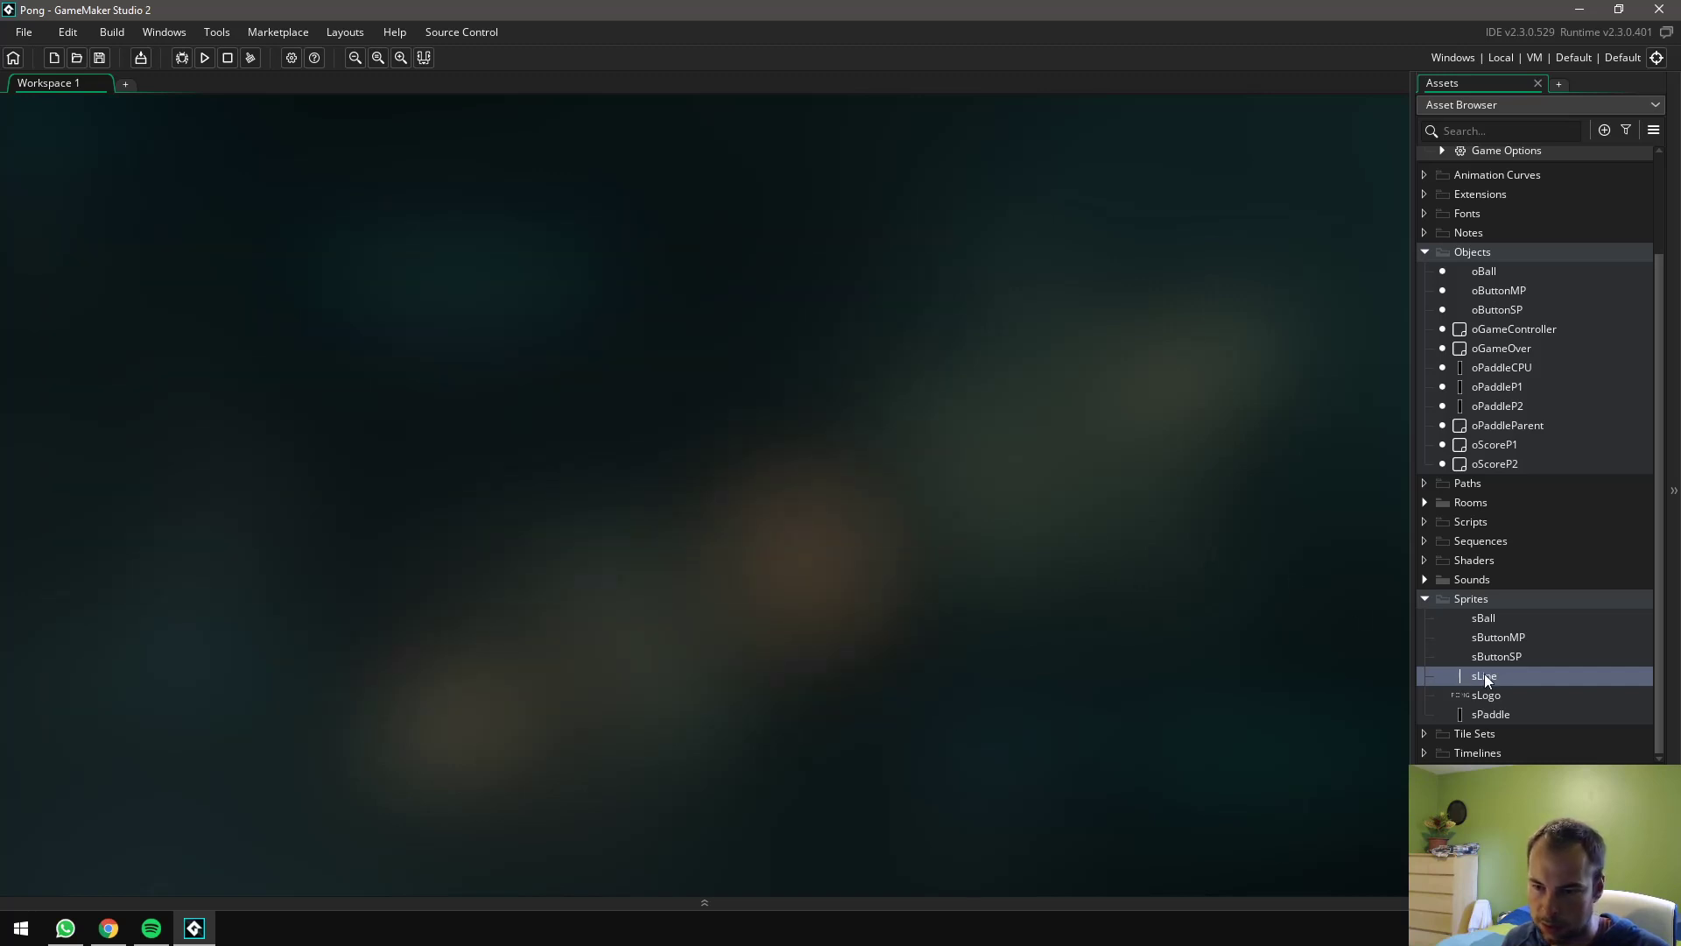
Scale the sBall sprite to 24 by 24 pixels with the aspect ratio maintained
double_click(1483, 617)
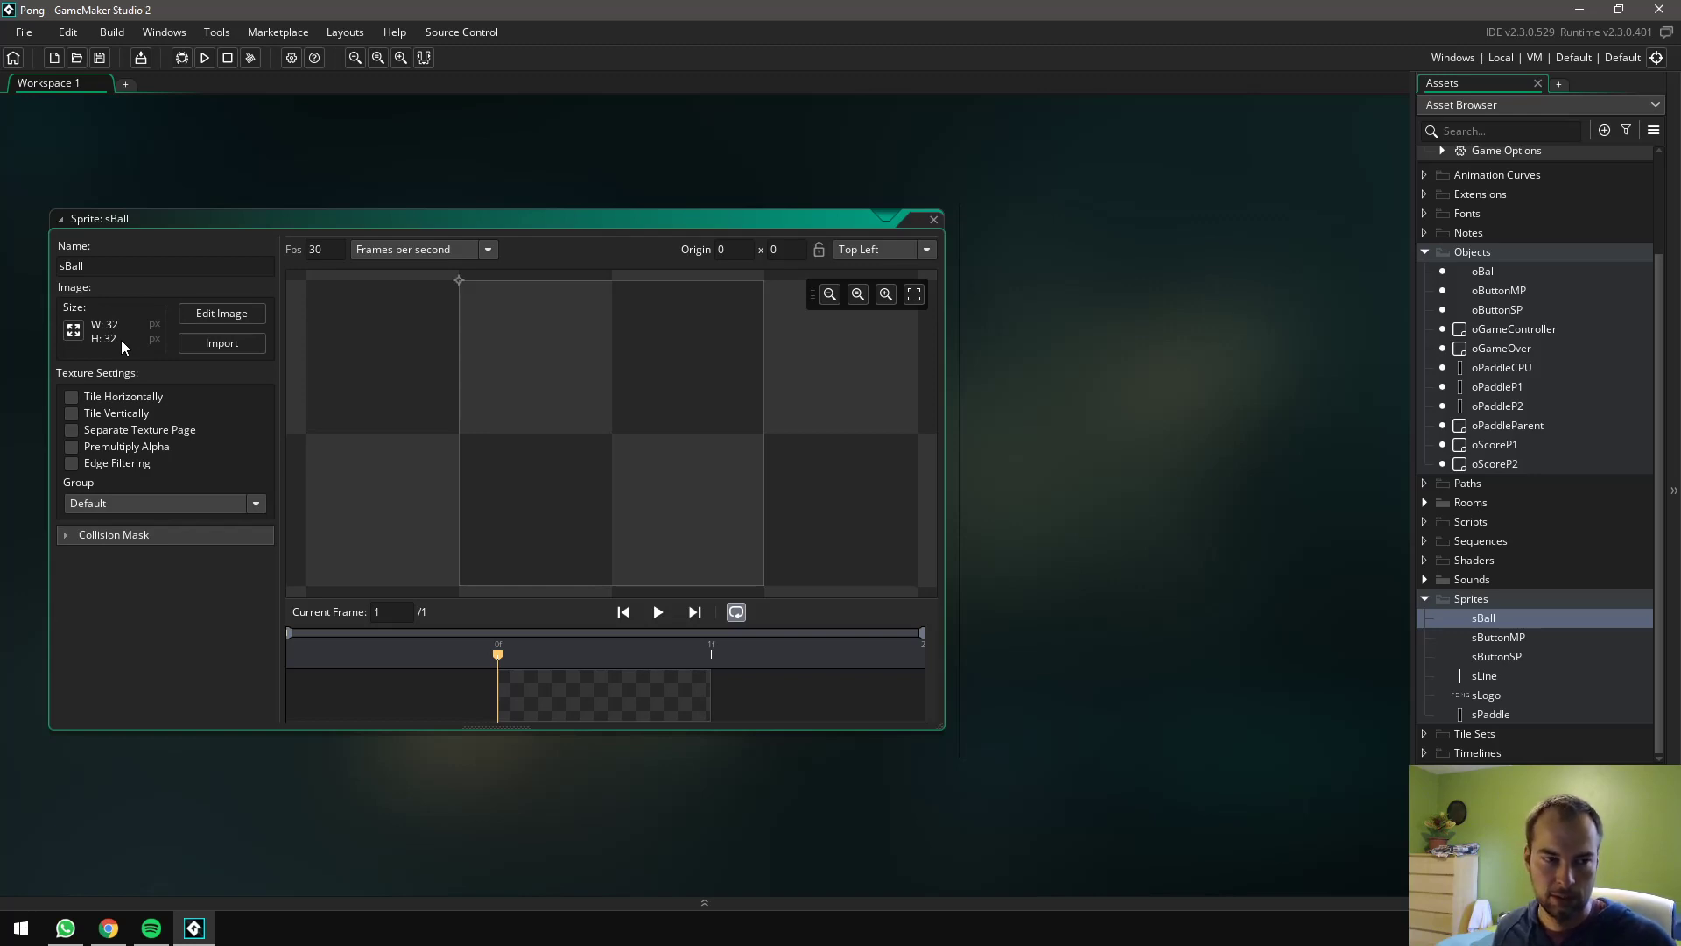
left_click(74, 331)
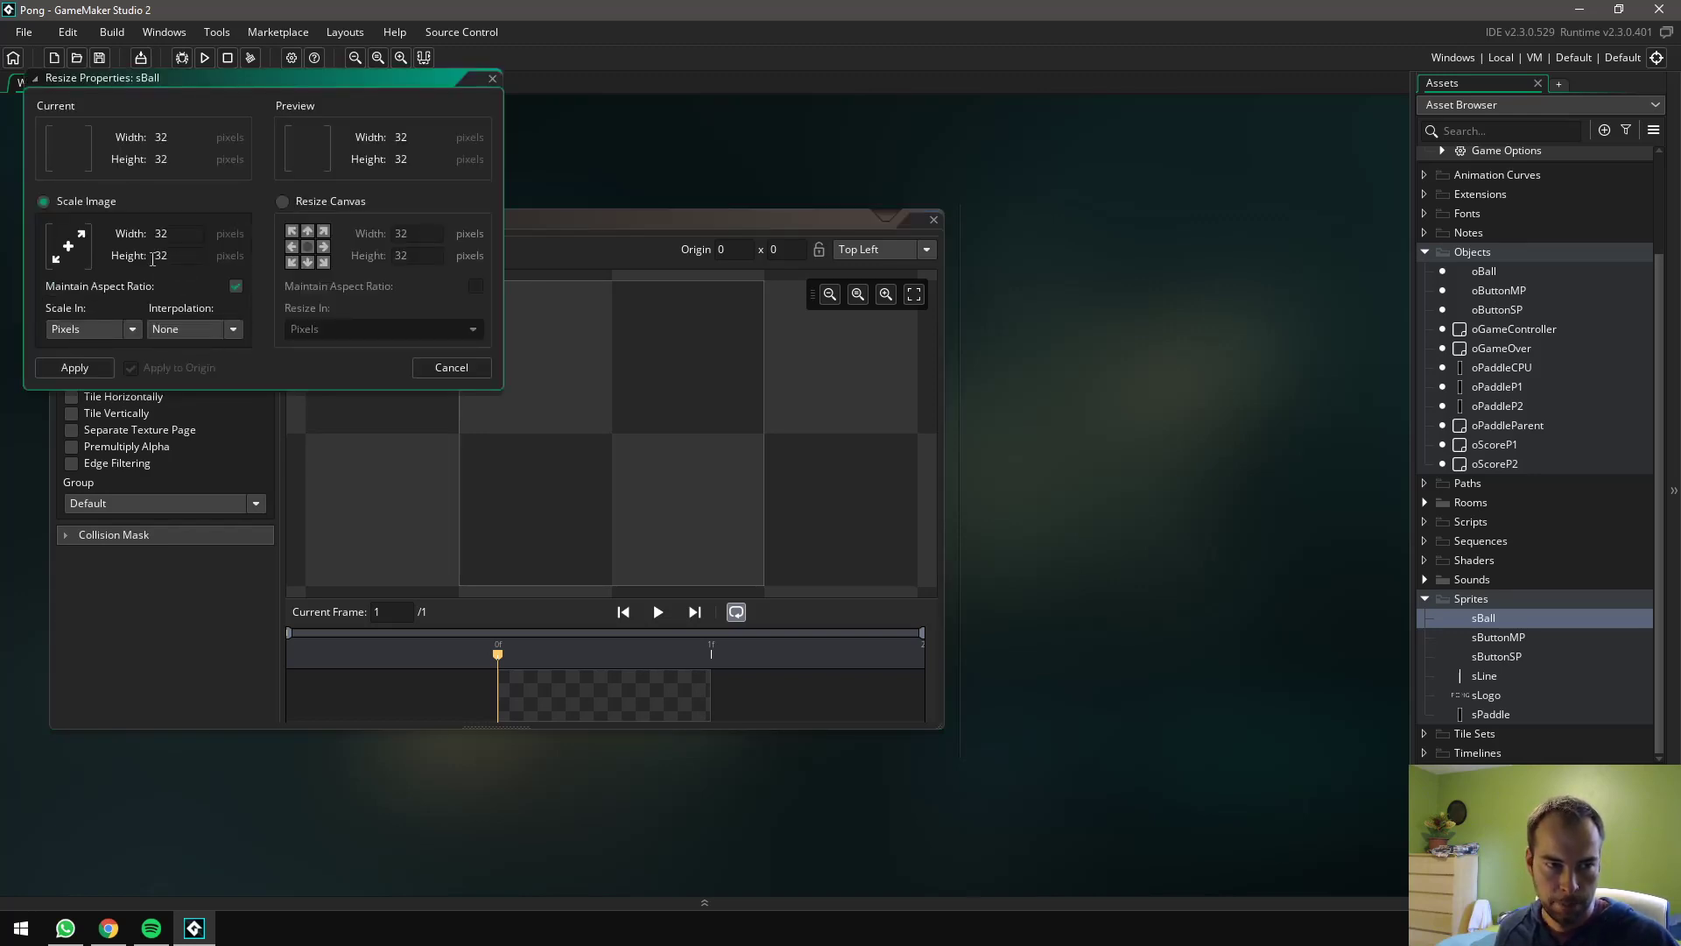
left_click_drag(170, 233, 154, 233)
type("24")
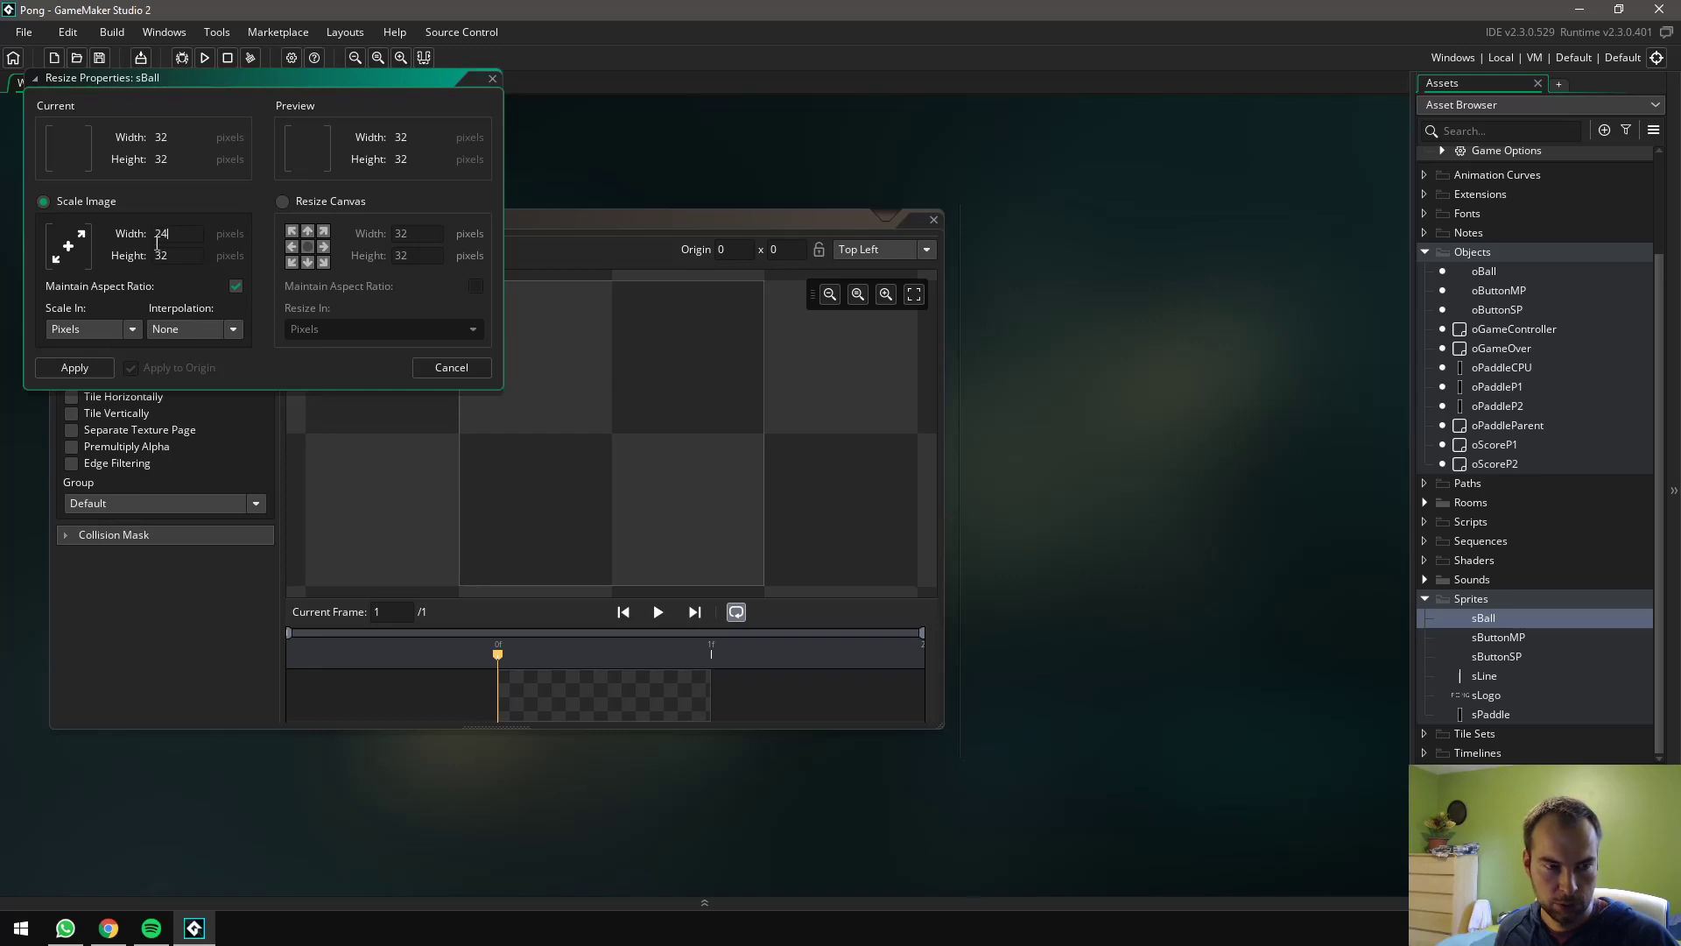
left_click(181, 256)
left_click(103, 373)
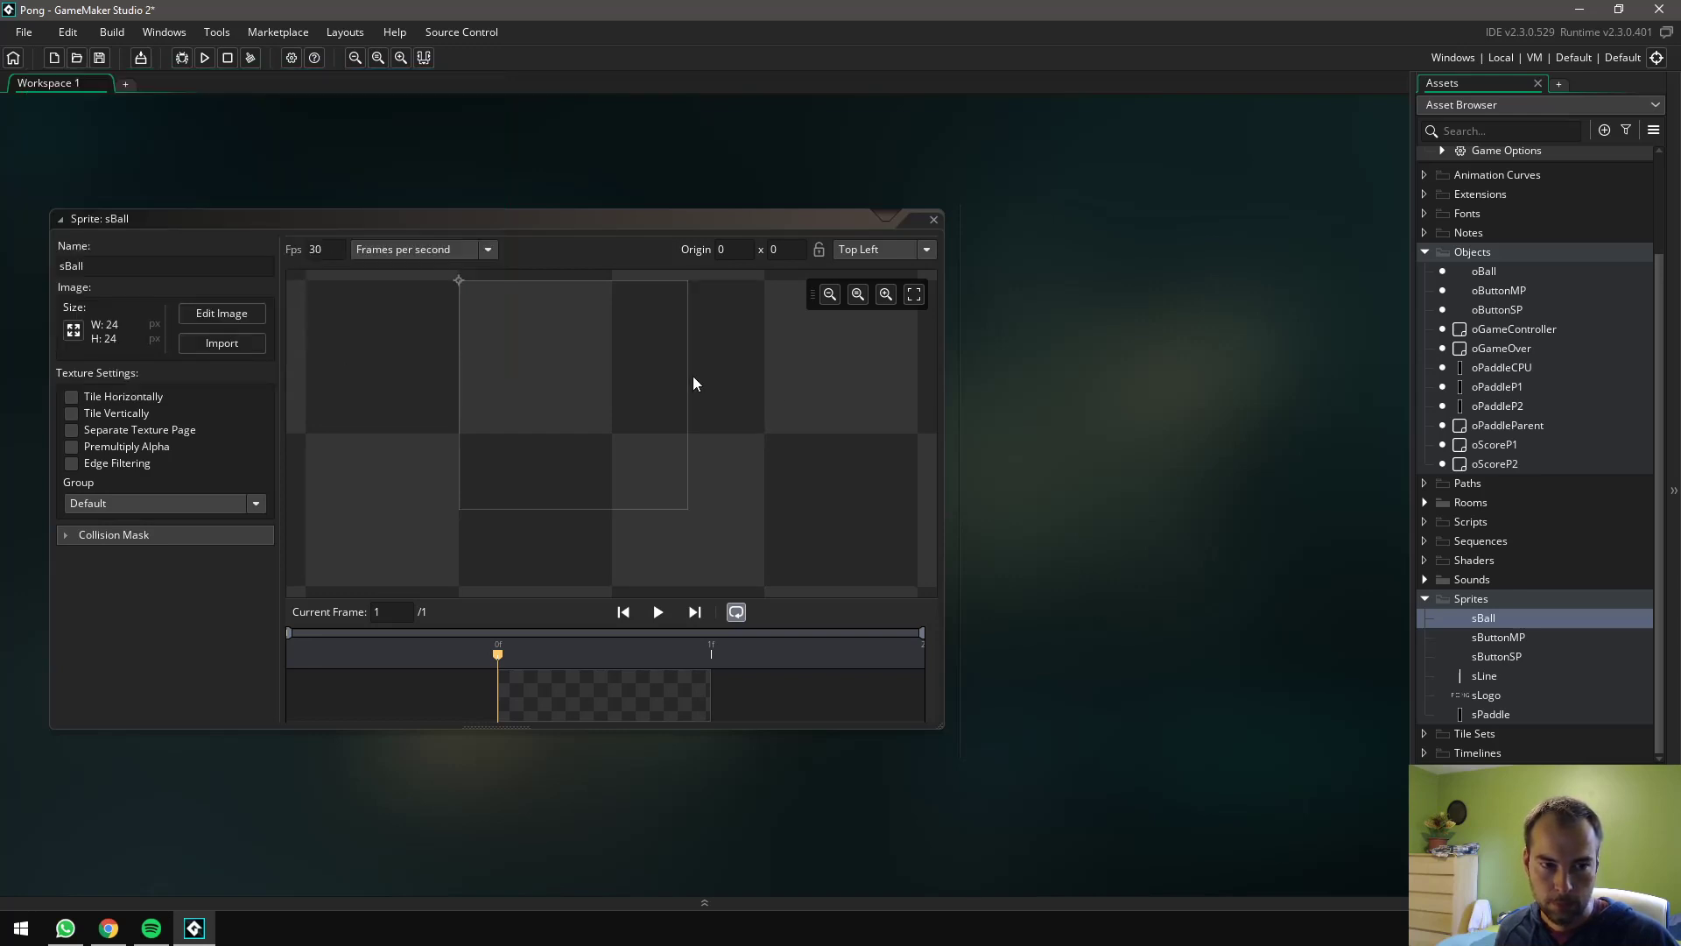
Draw a circle filling the sBall canvas with a white outline of size 2 and a black fill, and close the image
left_click_drag(941, 726, 1163, 842)
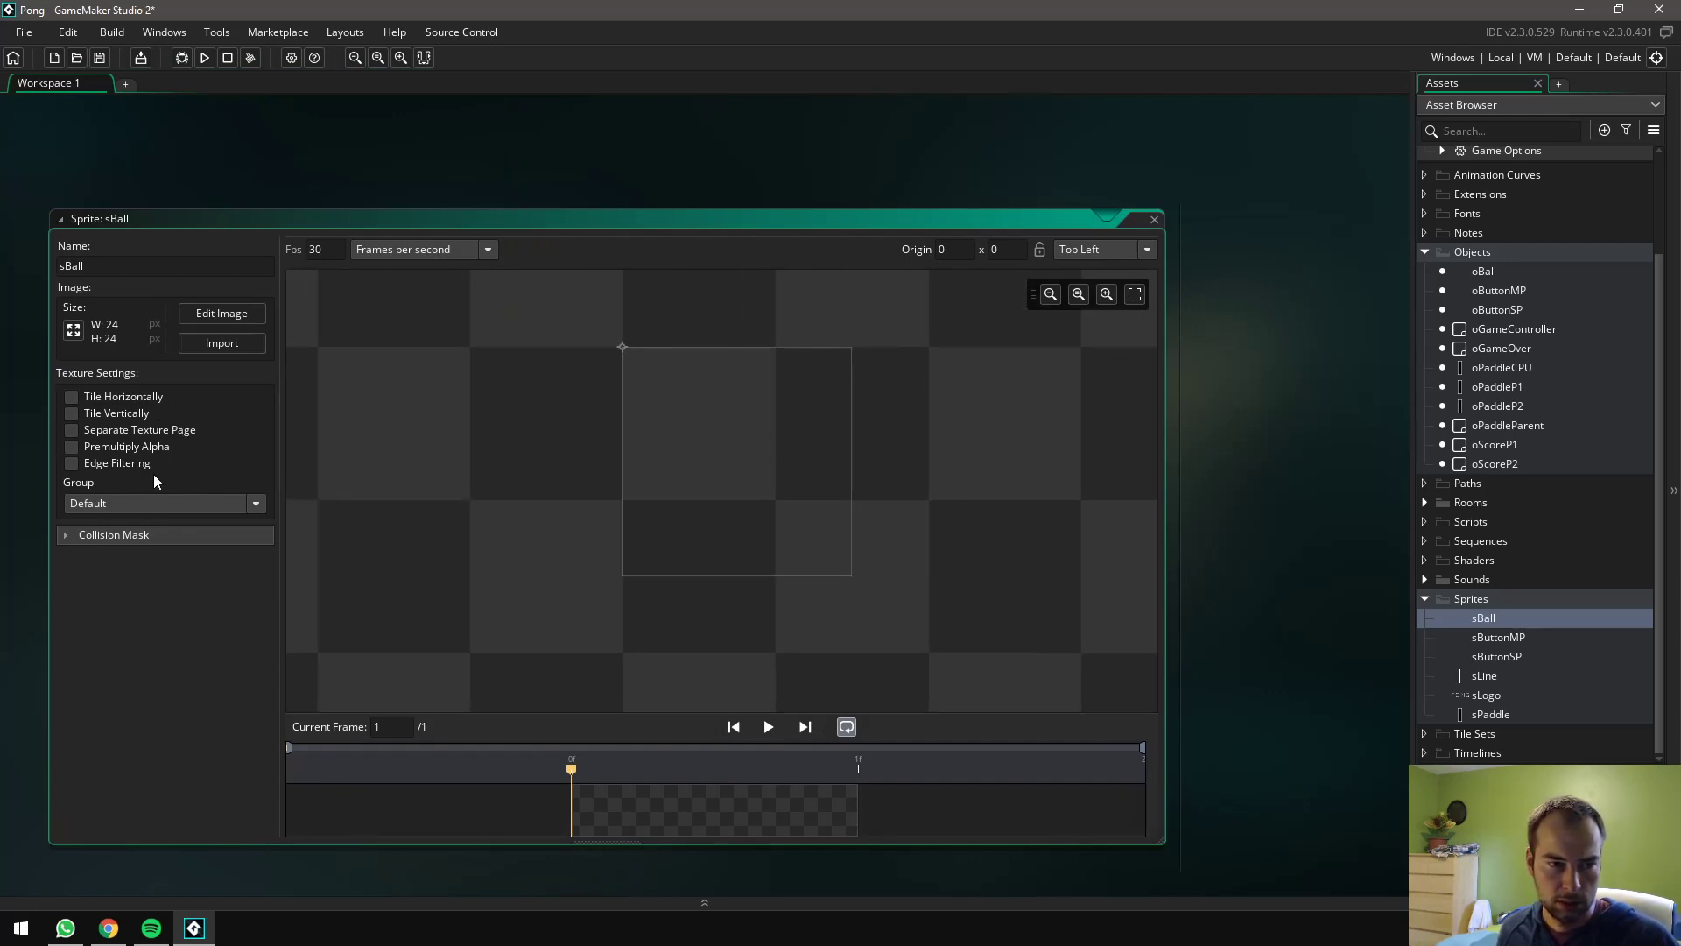
left_click(222, 313)
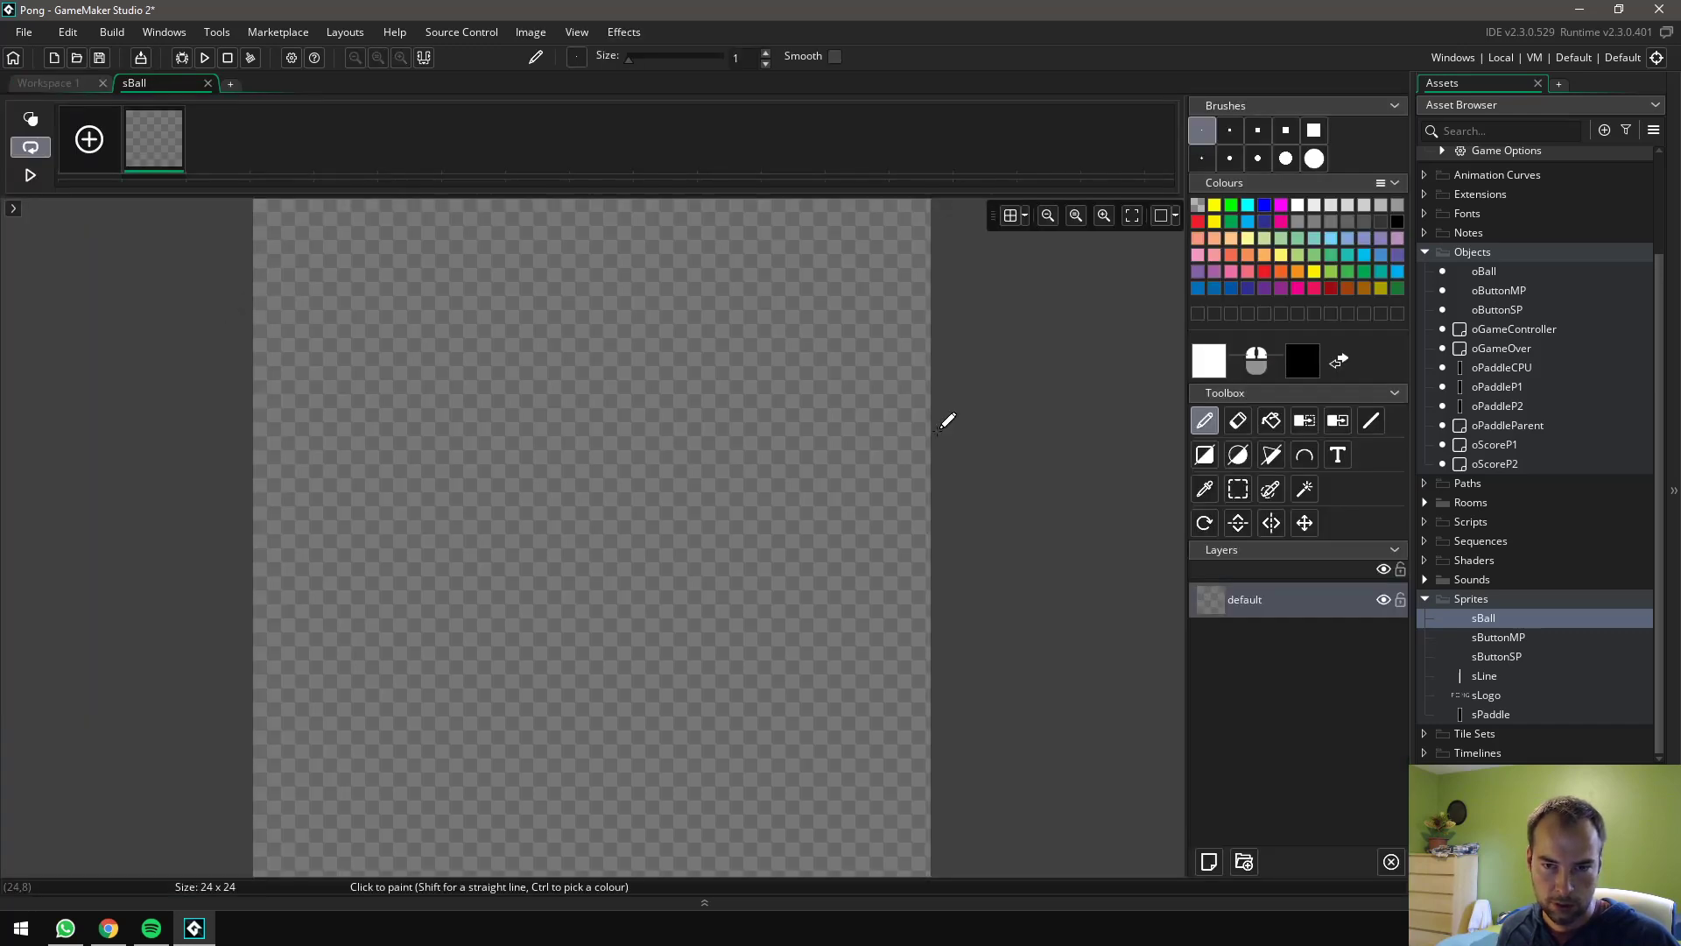
left_click(1241, 459)
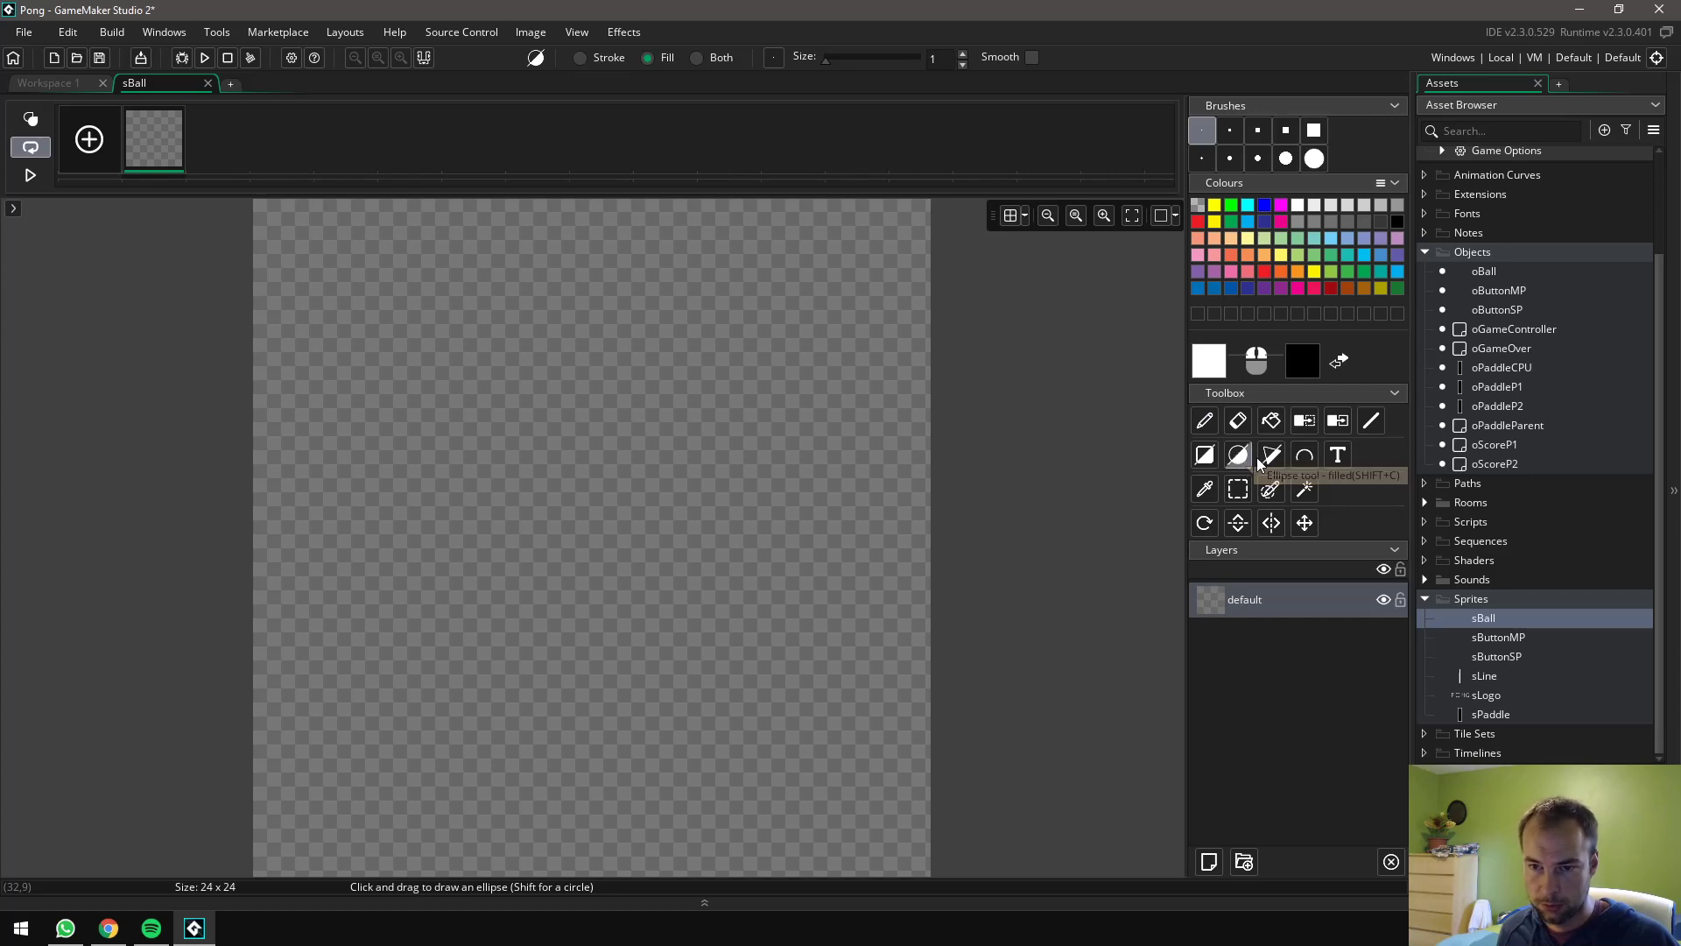
left_click(698, 59)
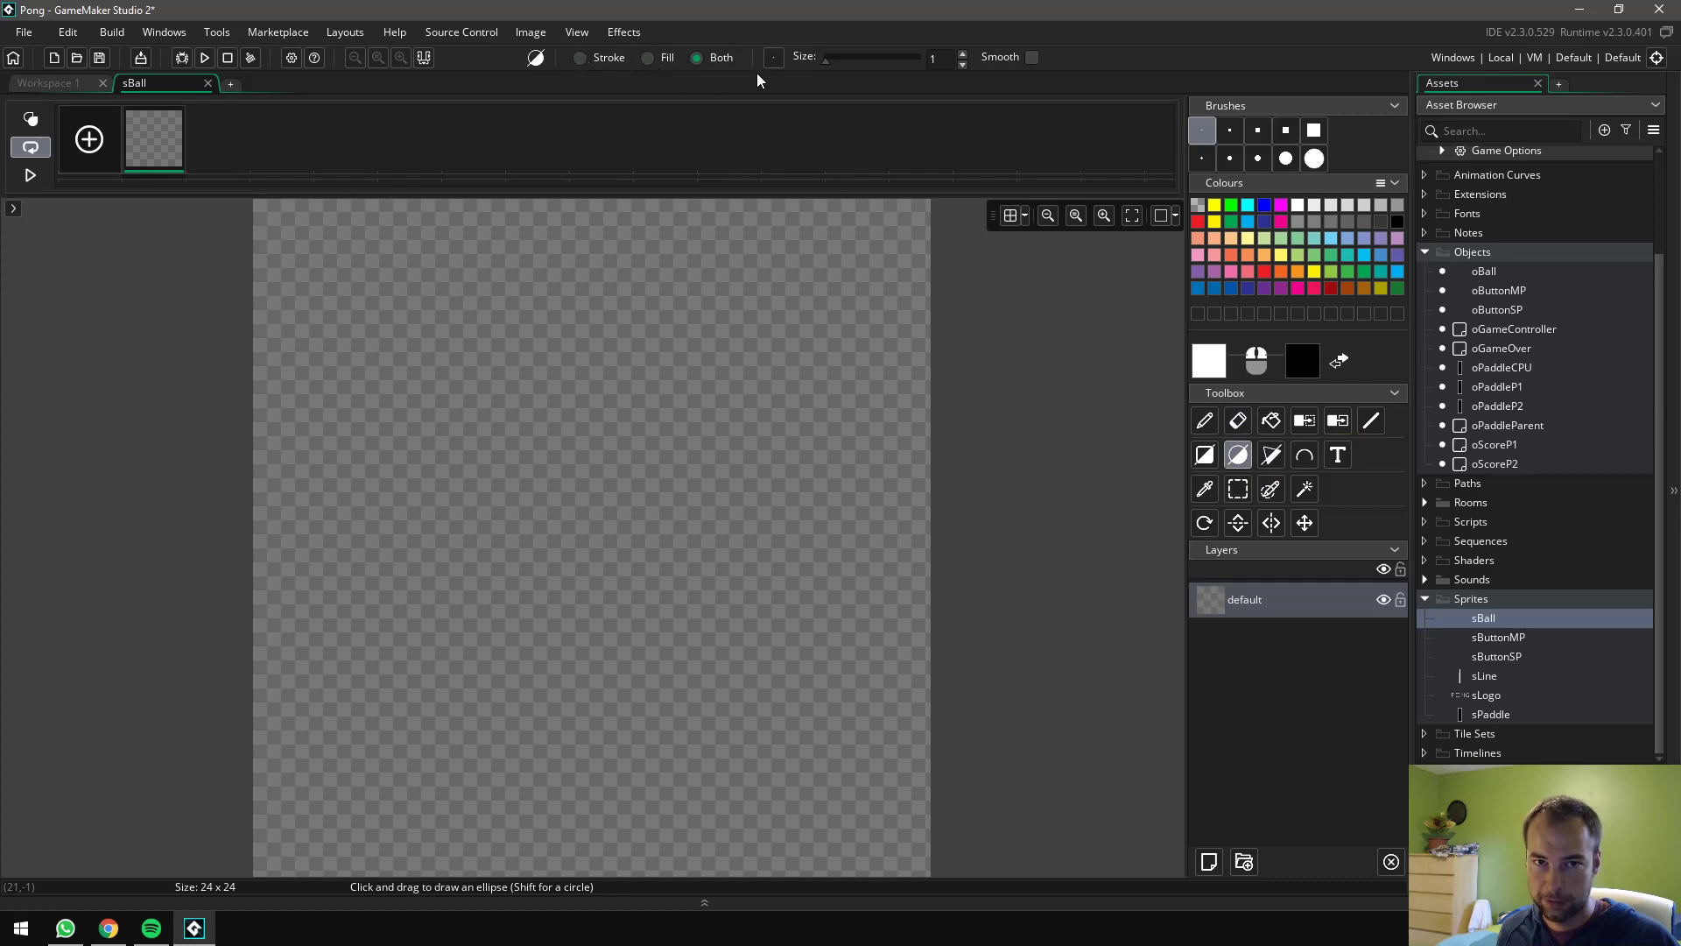
left_click(962, 54)
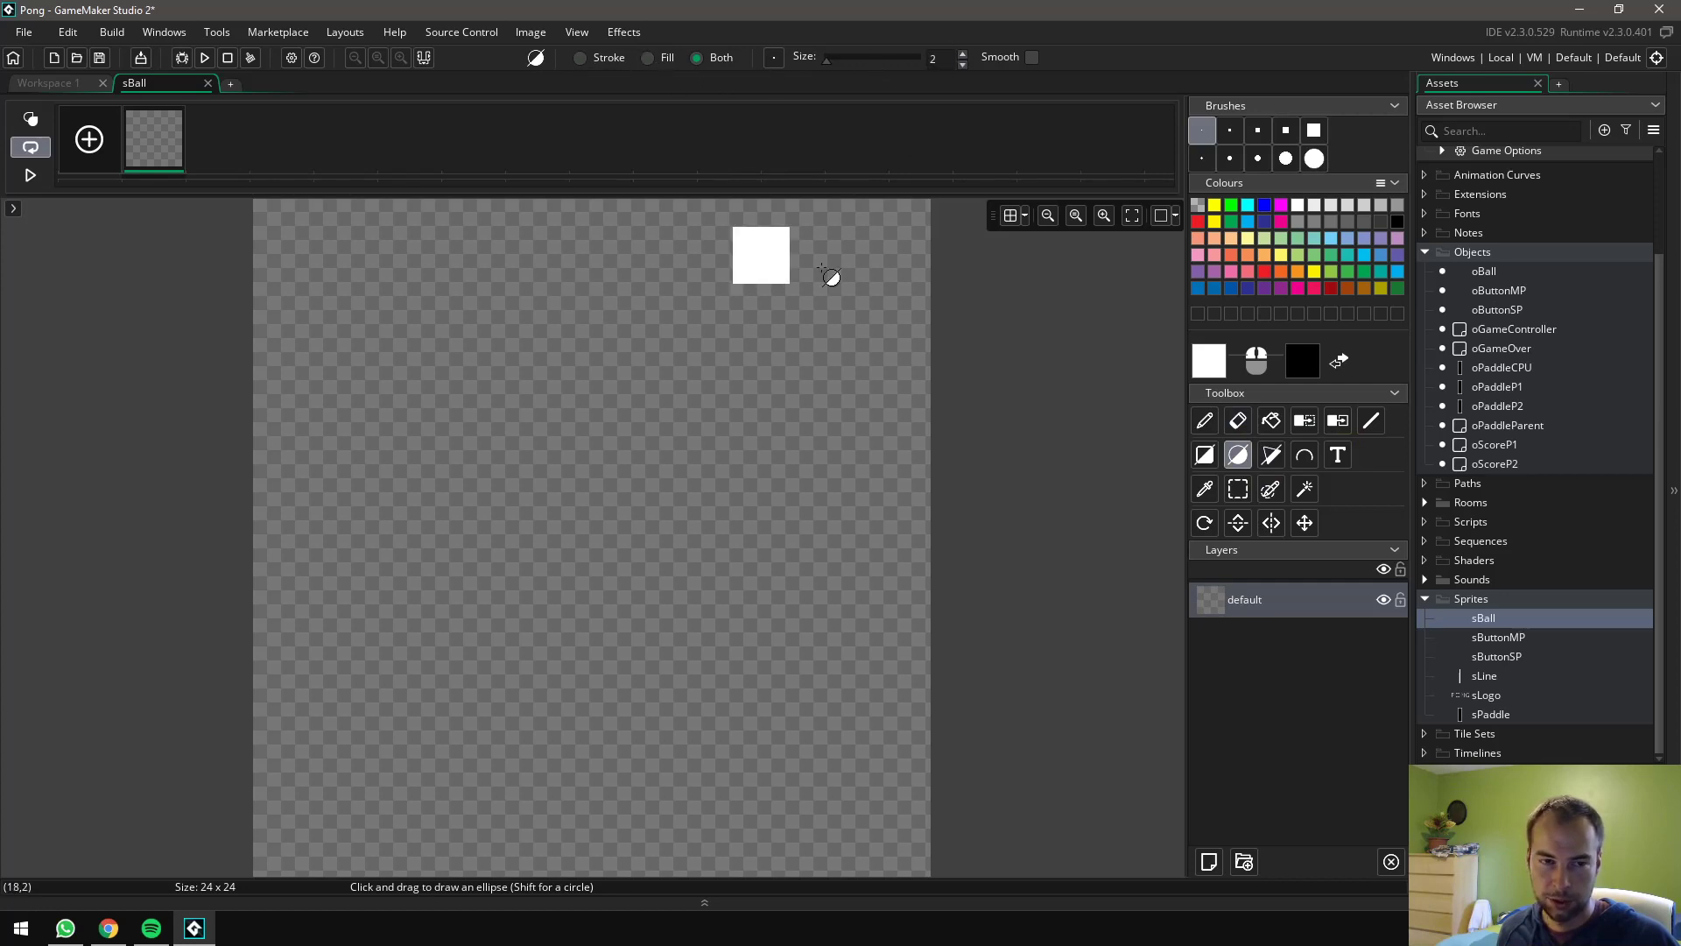
left_click(1048, 216)
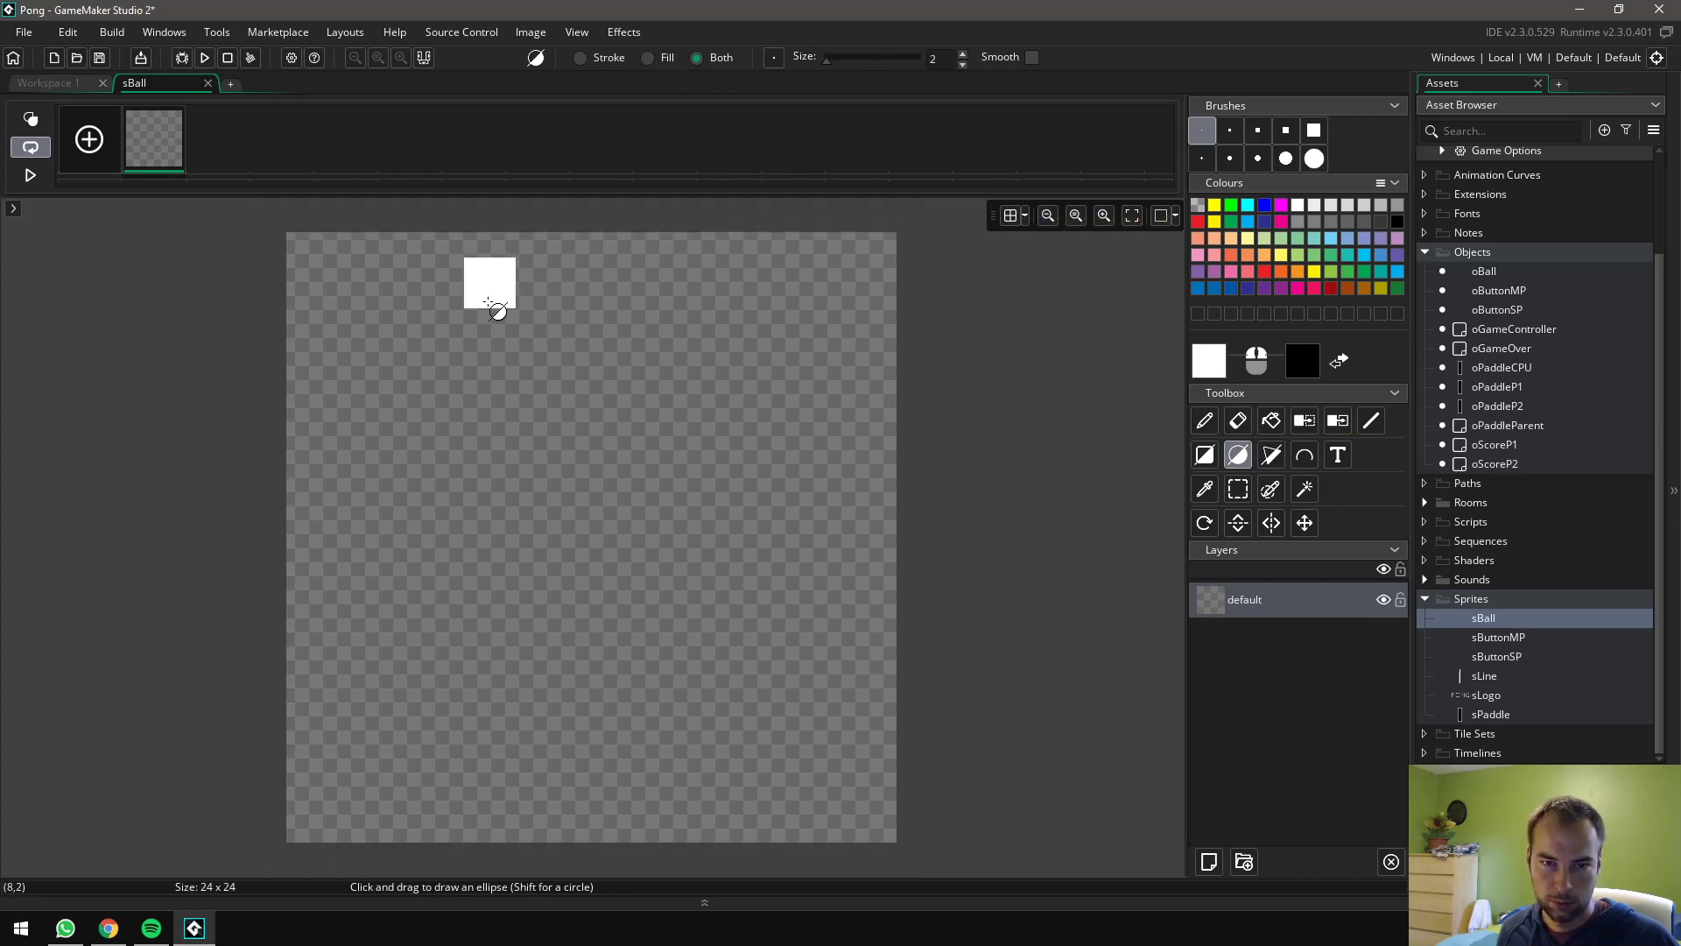
mouse_move(317, 261)
left_mouse_down()
mouse_move(570, 563)
mouse_move(880, 826)
left_mouse_up()
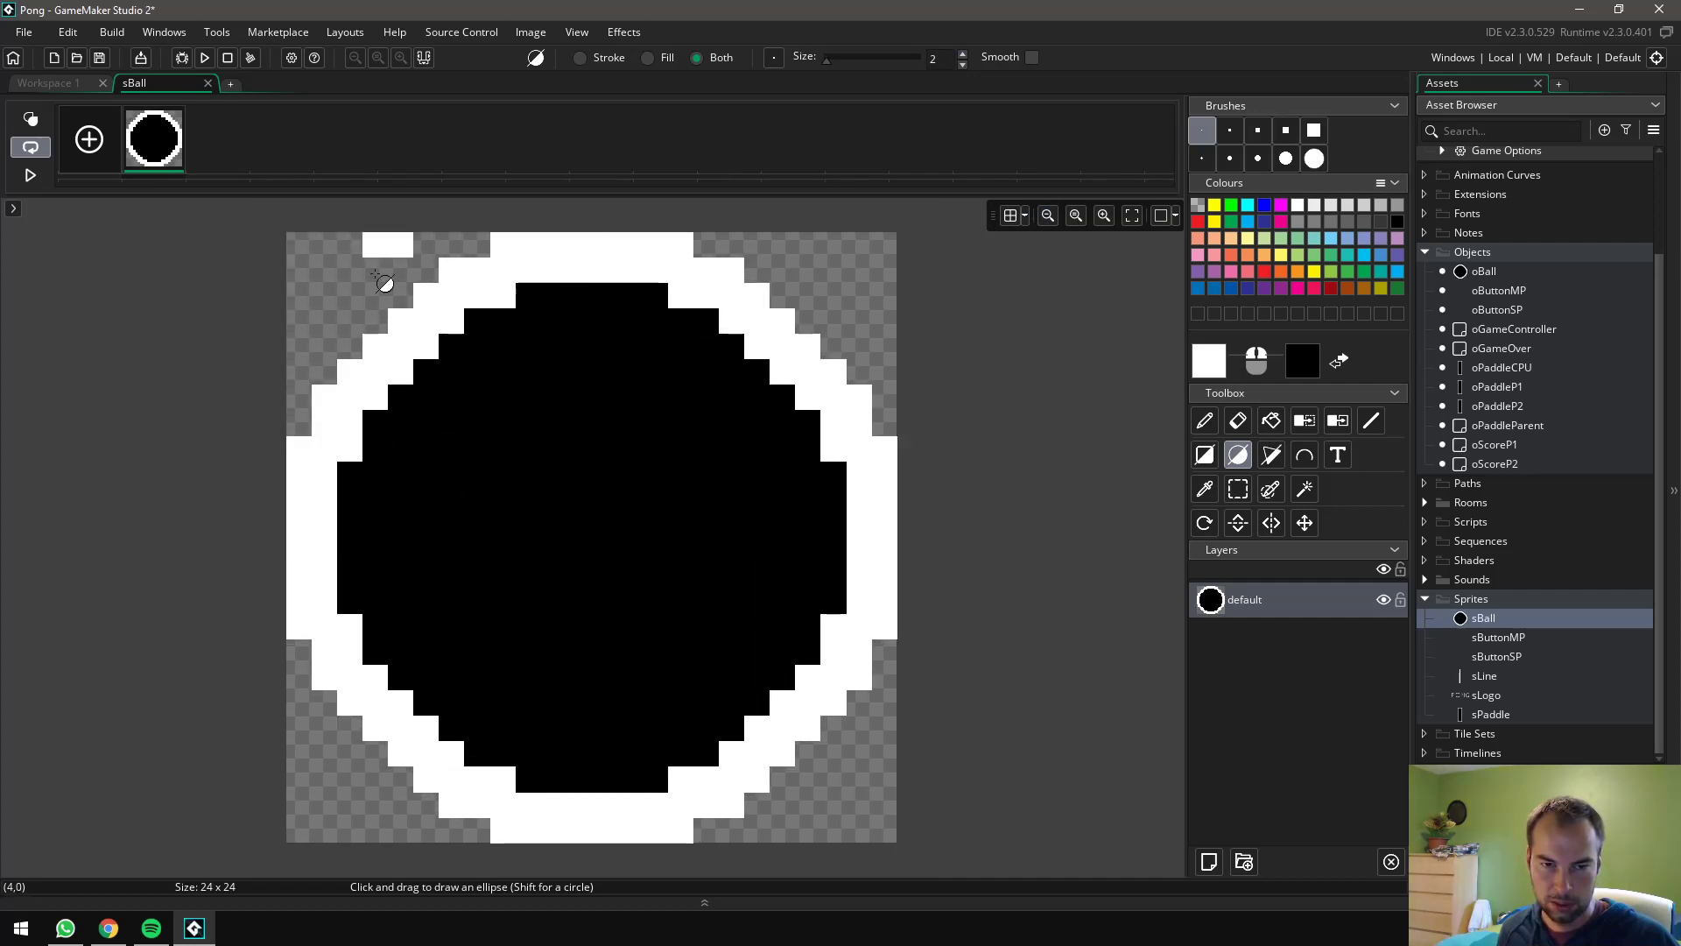
left_click(208, 83)
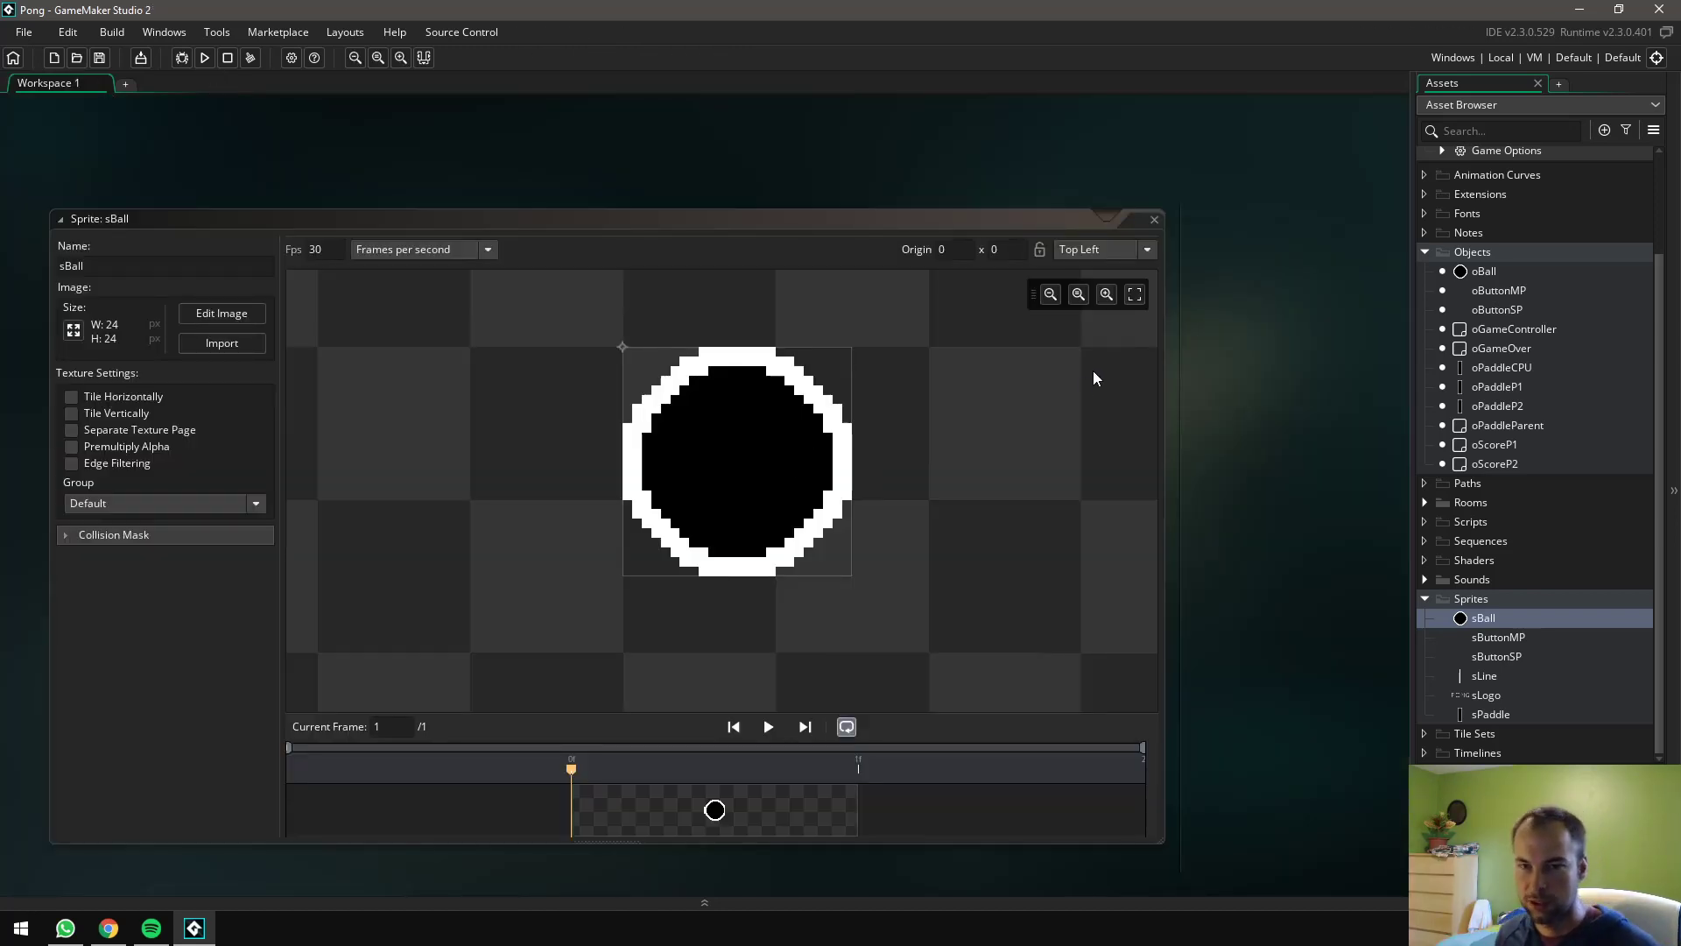
Set the sBall sprite's origin to Middle Centre
left_click(1144, 251)
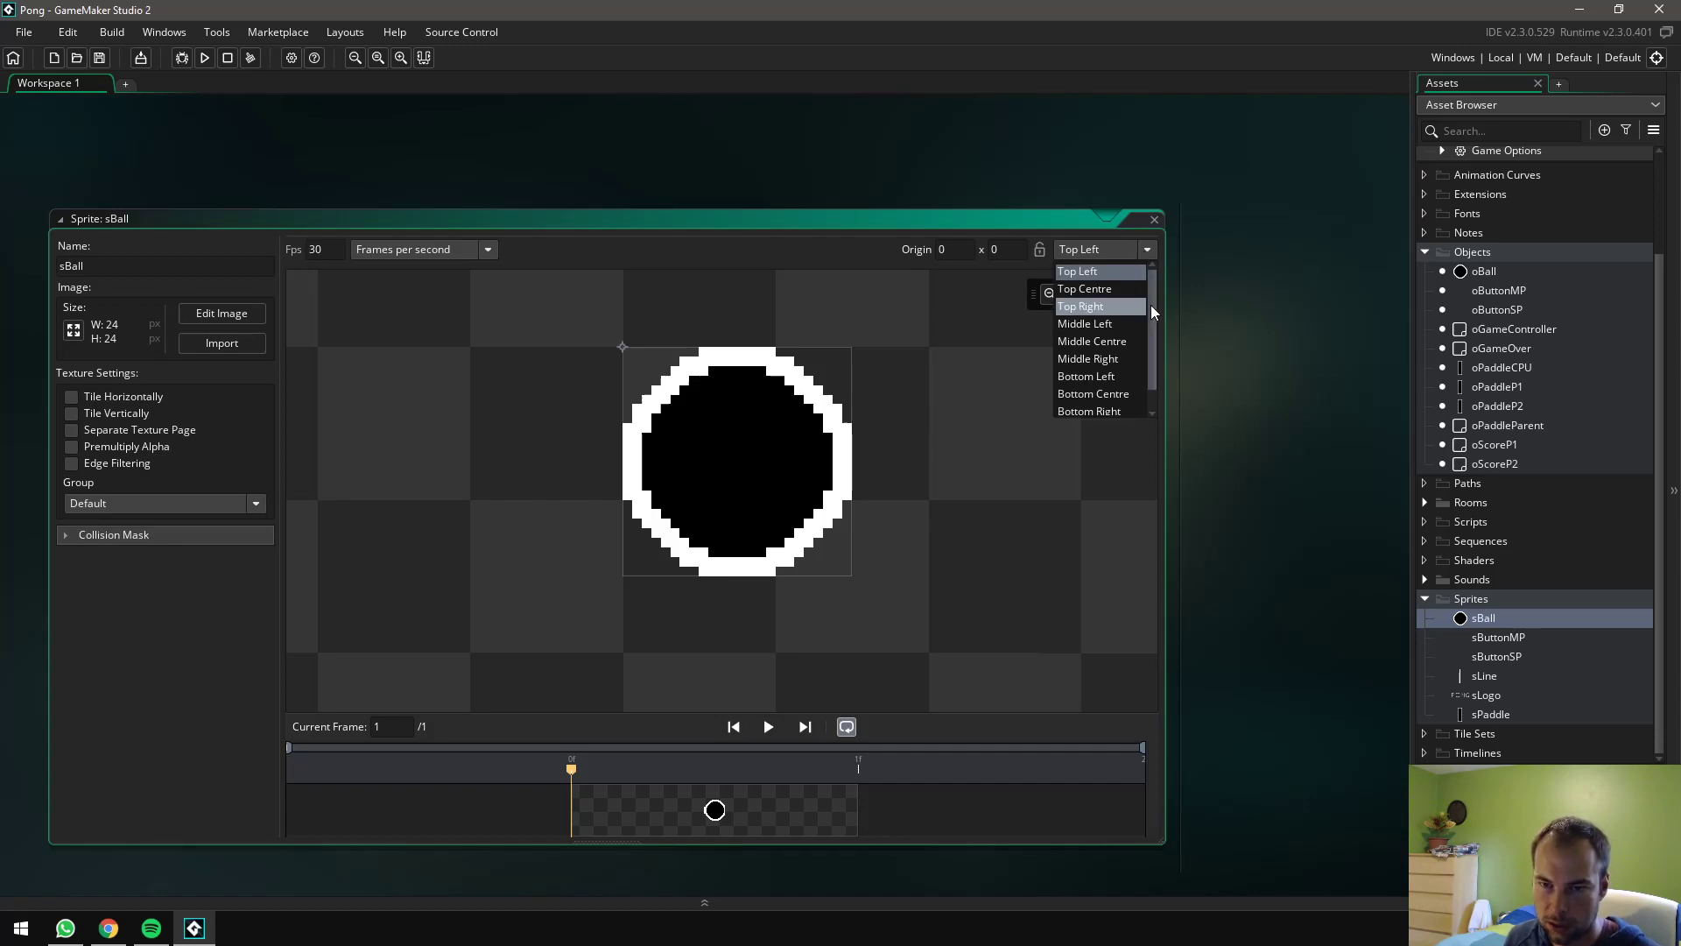
left_click_drag(1150, 305, 1149, 327)
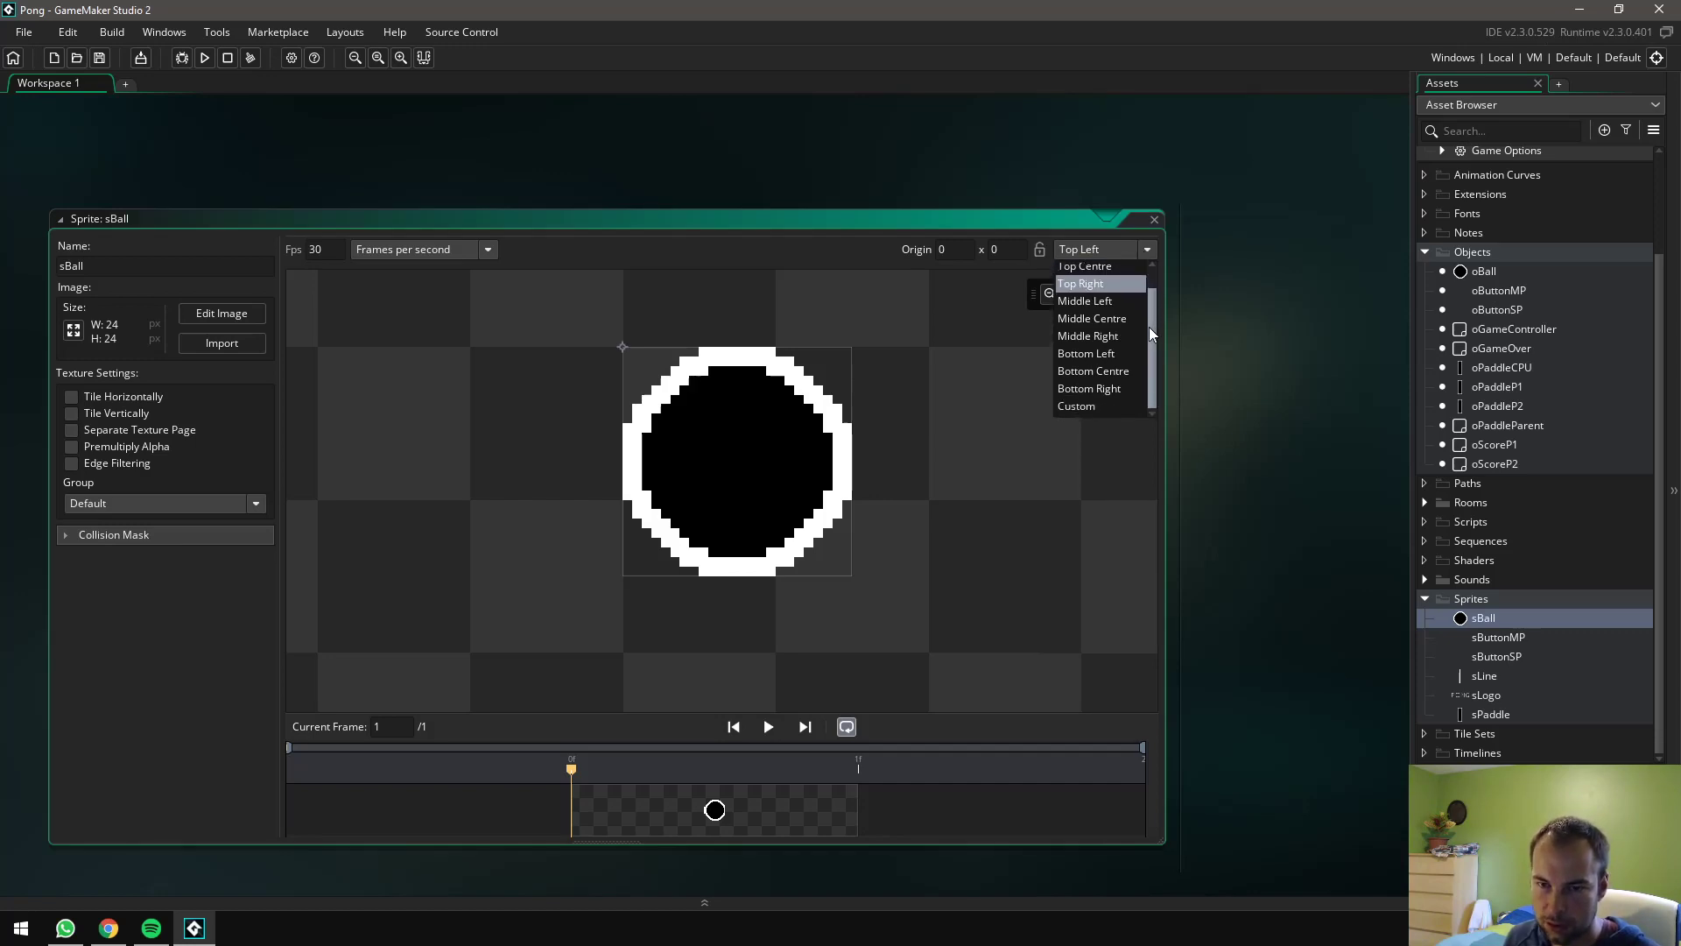
left_click(1117, 319)
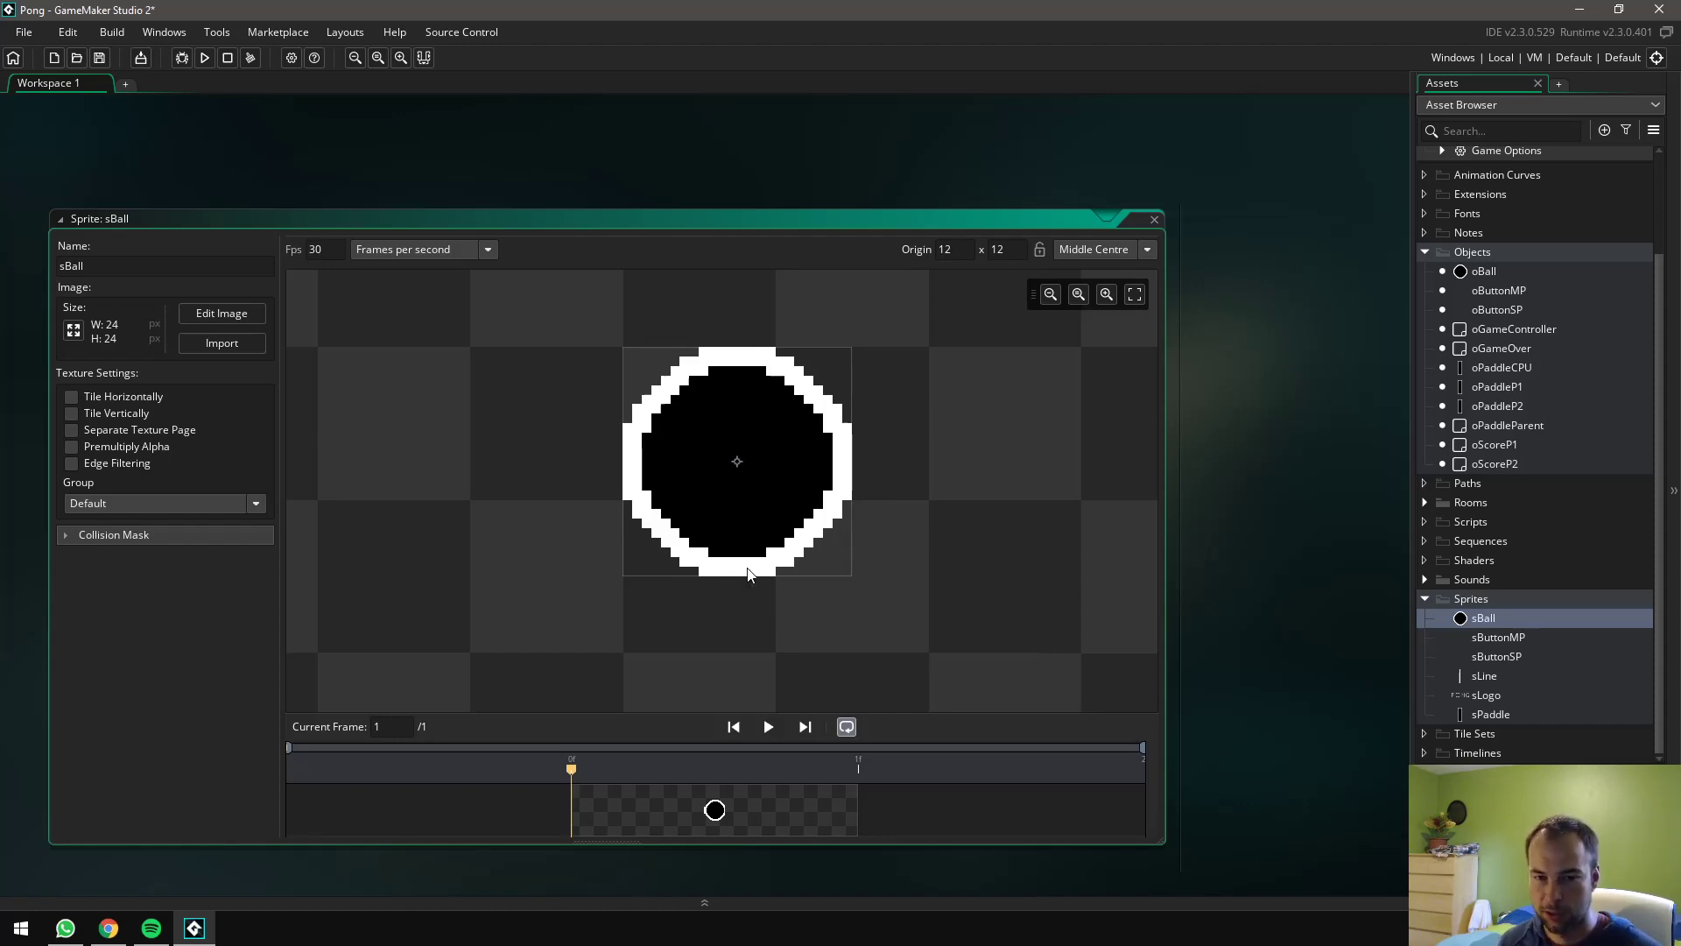
Set the sBall collision mask type to Precise (Slow) and close the sprite
left_click(66, 535)
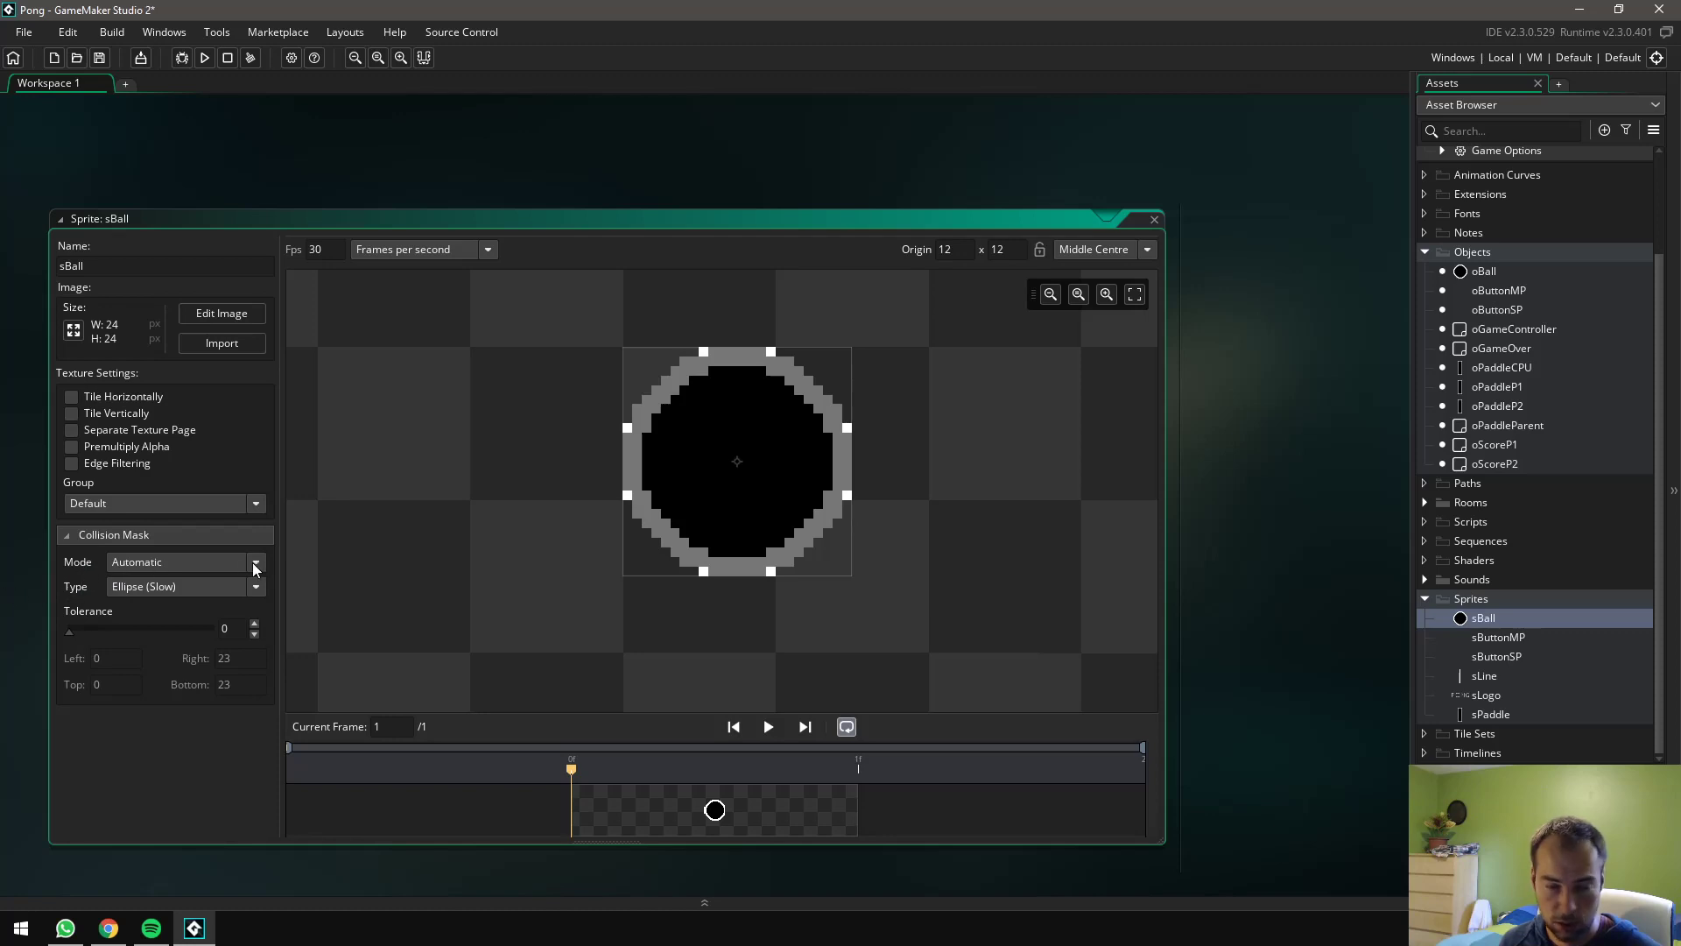
left_click(256, 591)
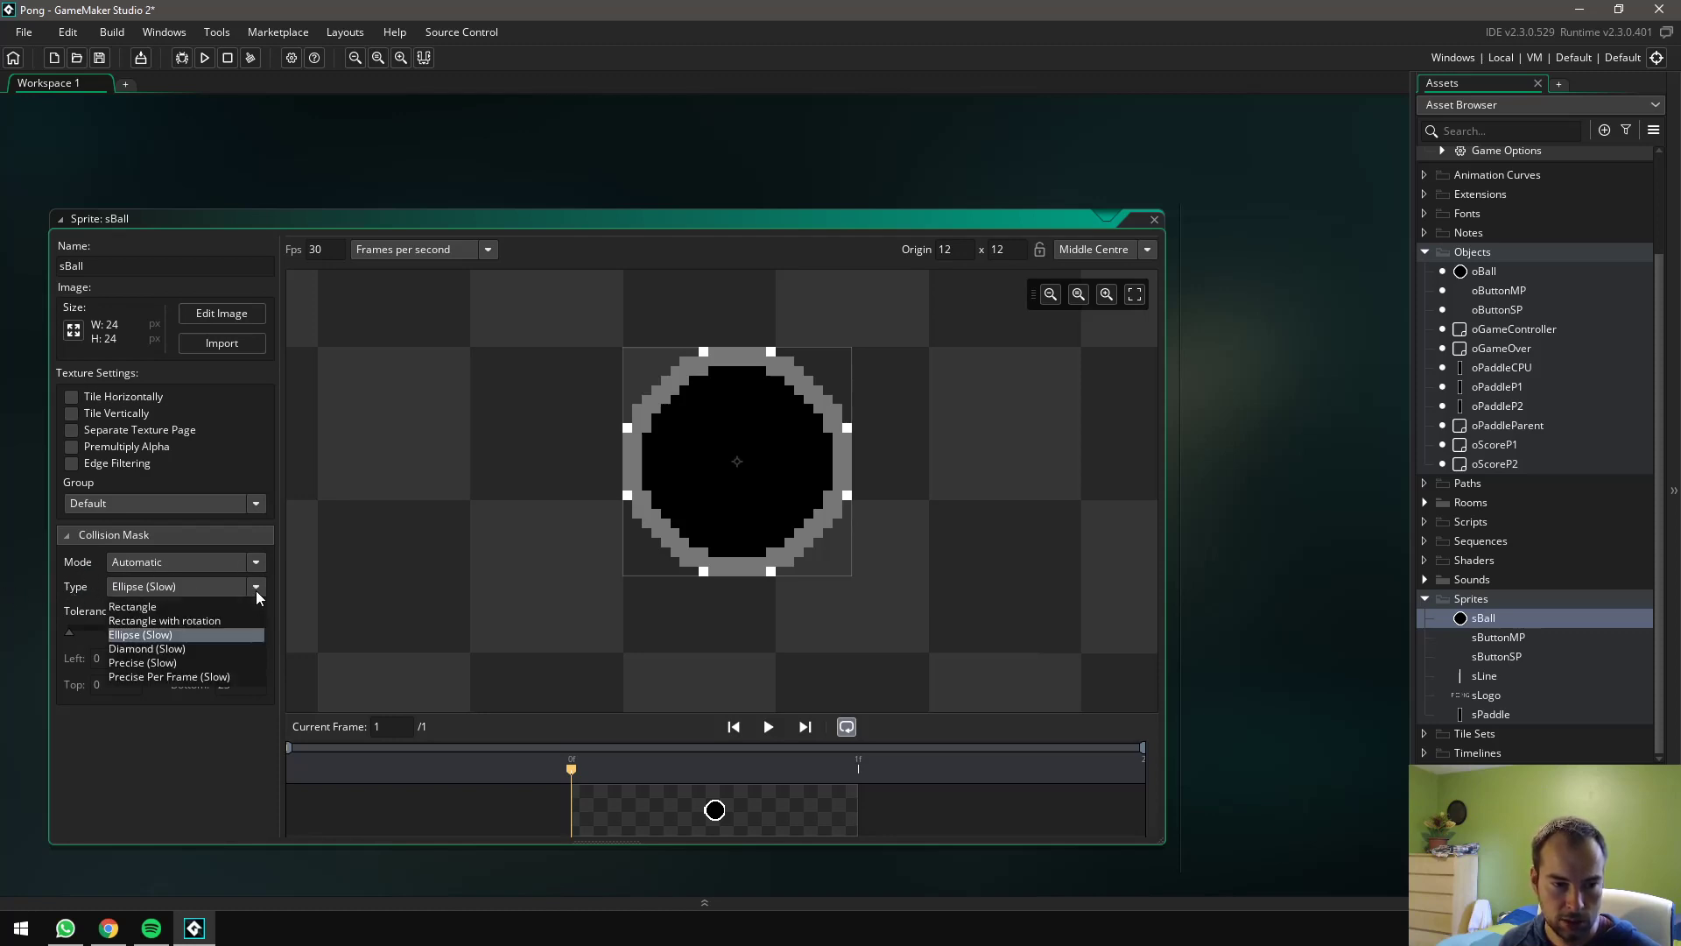
left_click(201, 663)
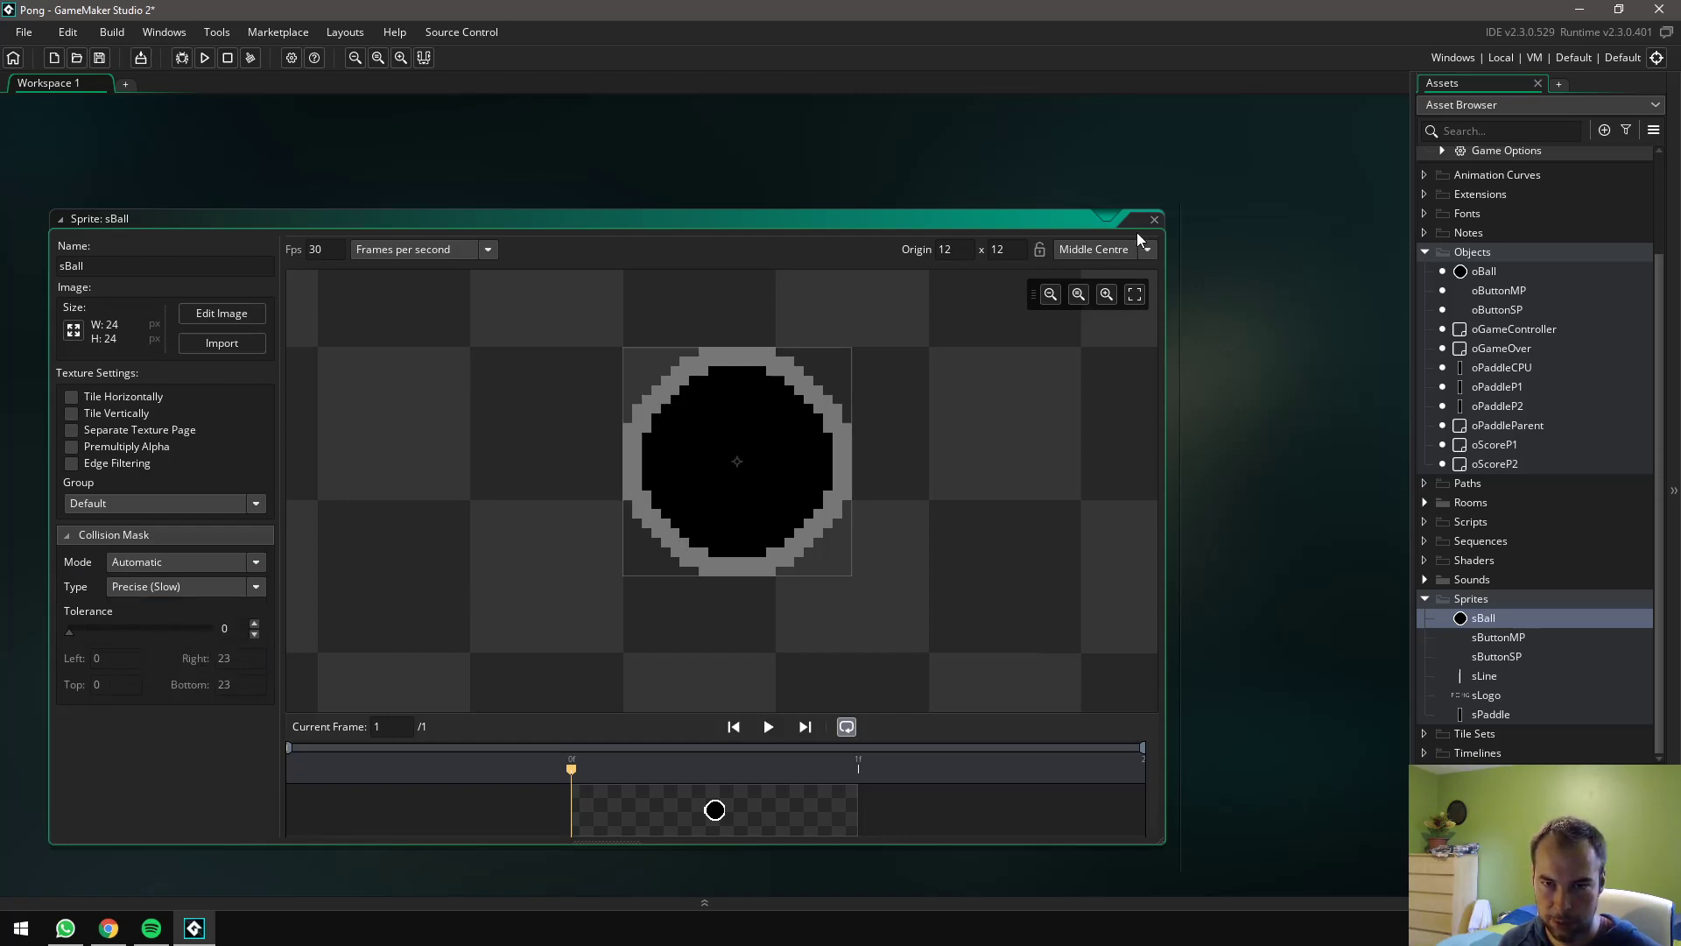
left_click(1154, 220)
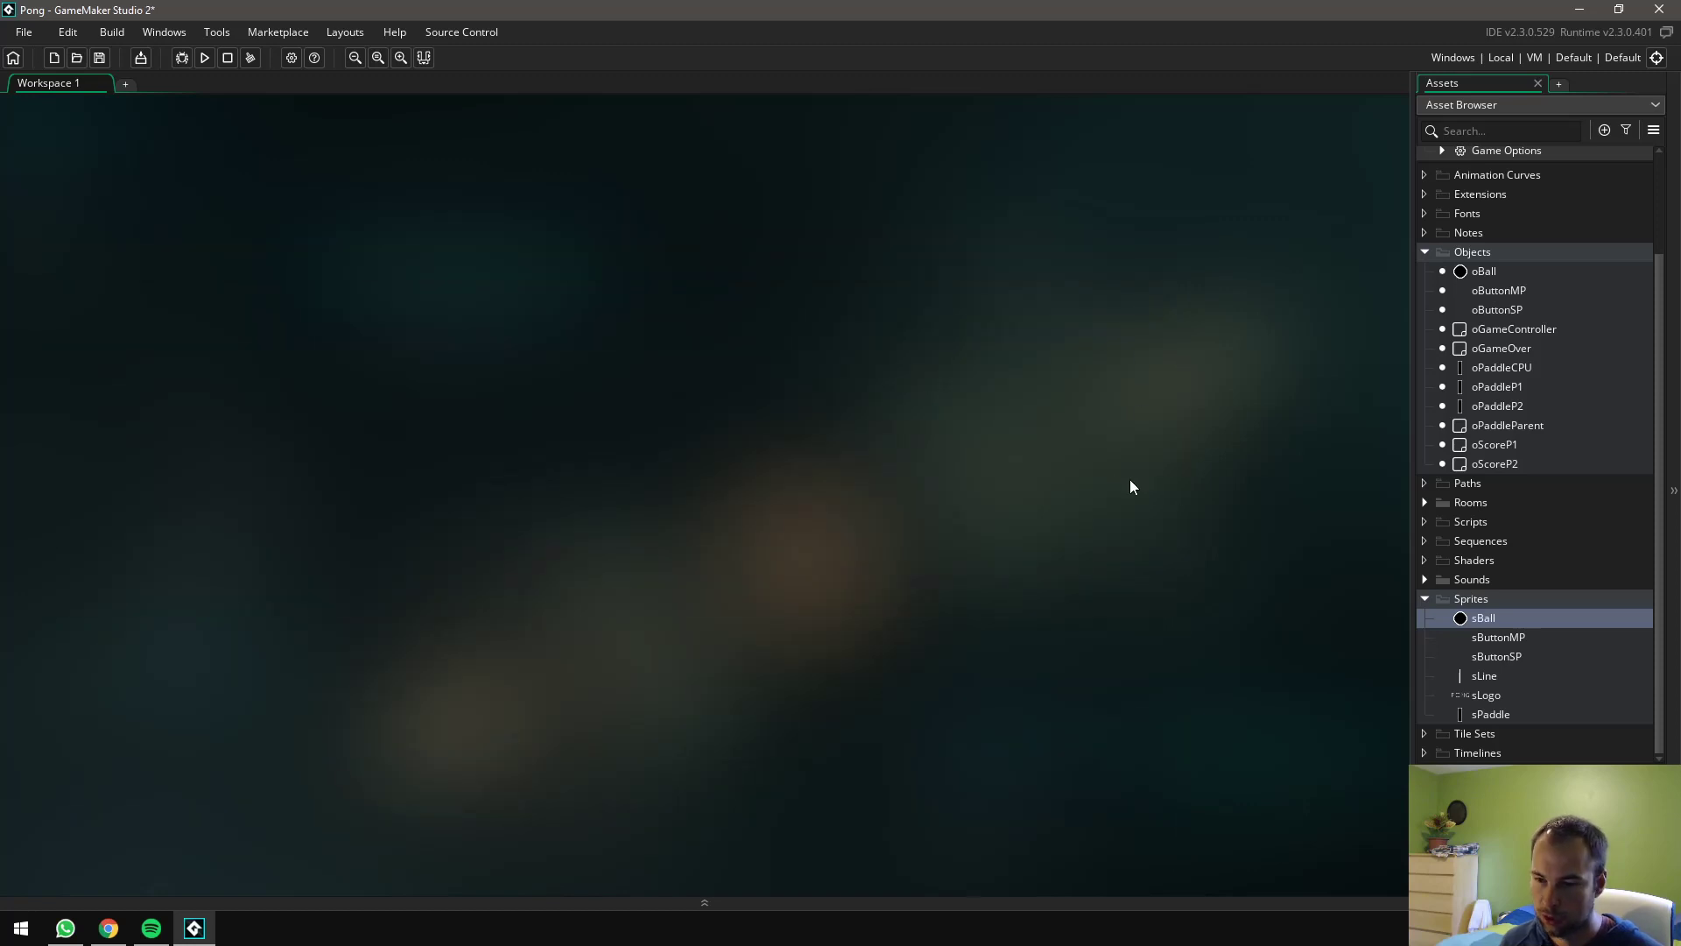
Set the sPaddle sprite's collision mask type to Precise (Slow) and close the sprite
left_click(1493, 715)
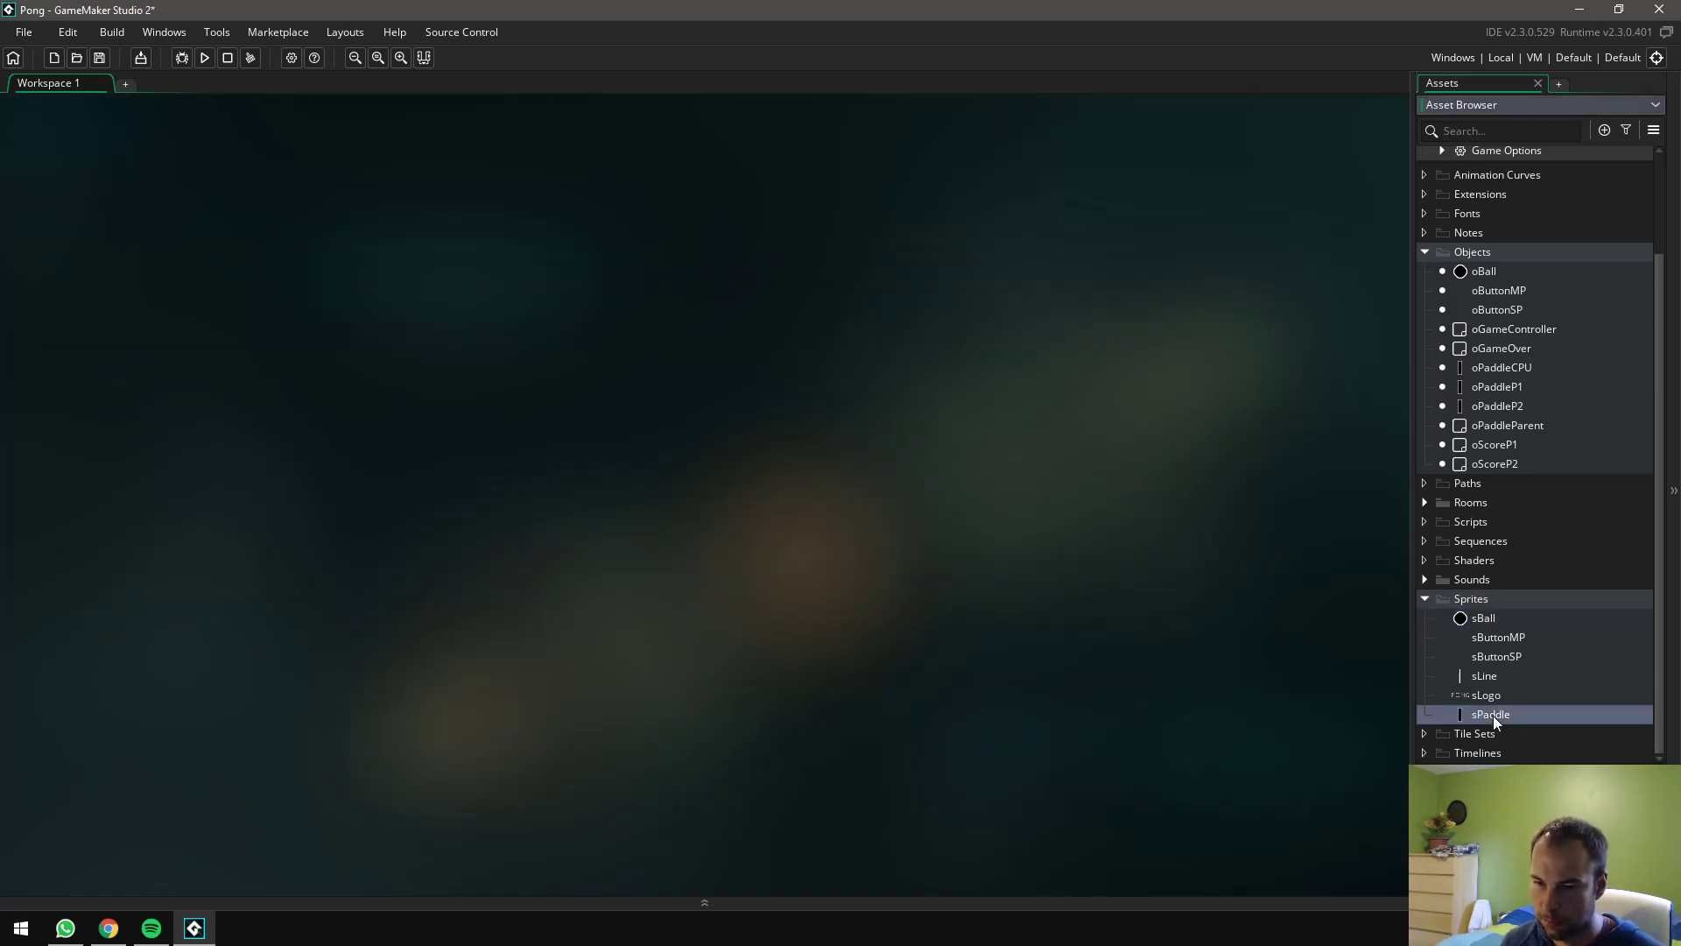
double_click(1494, 716)
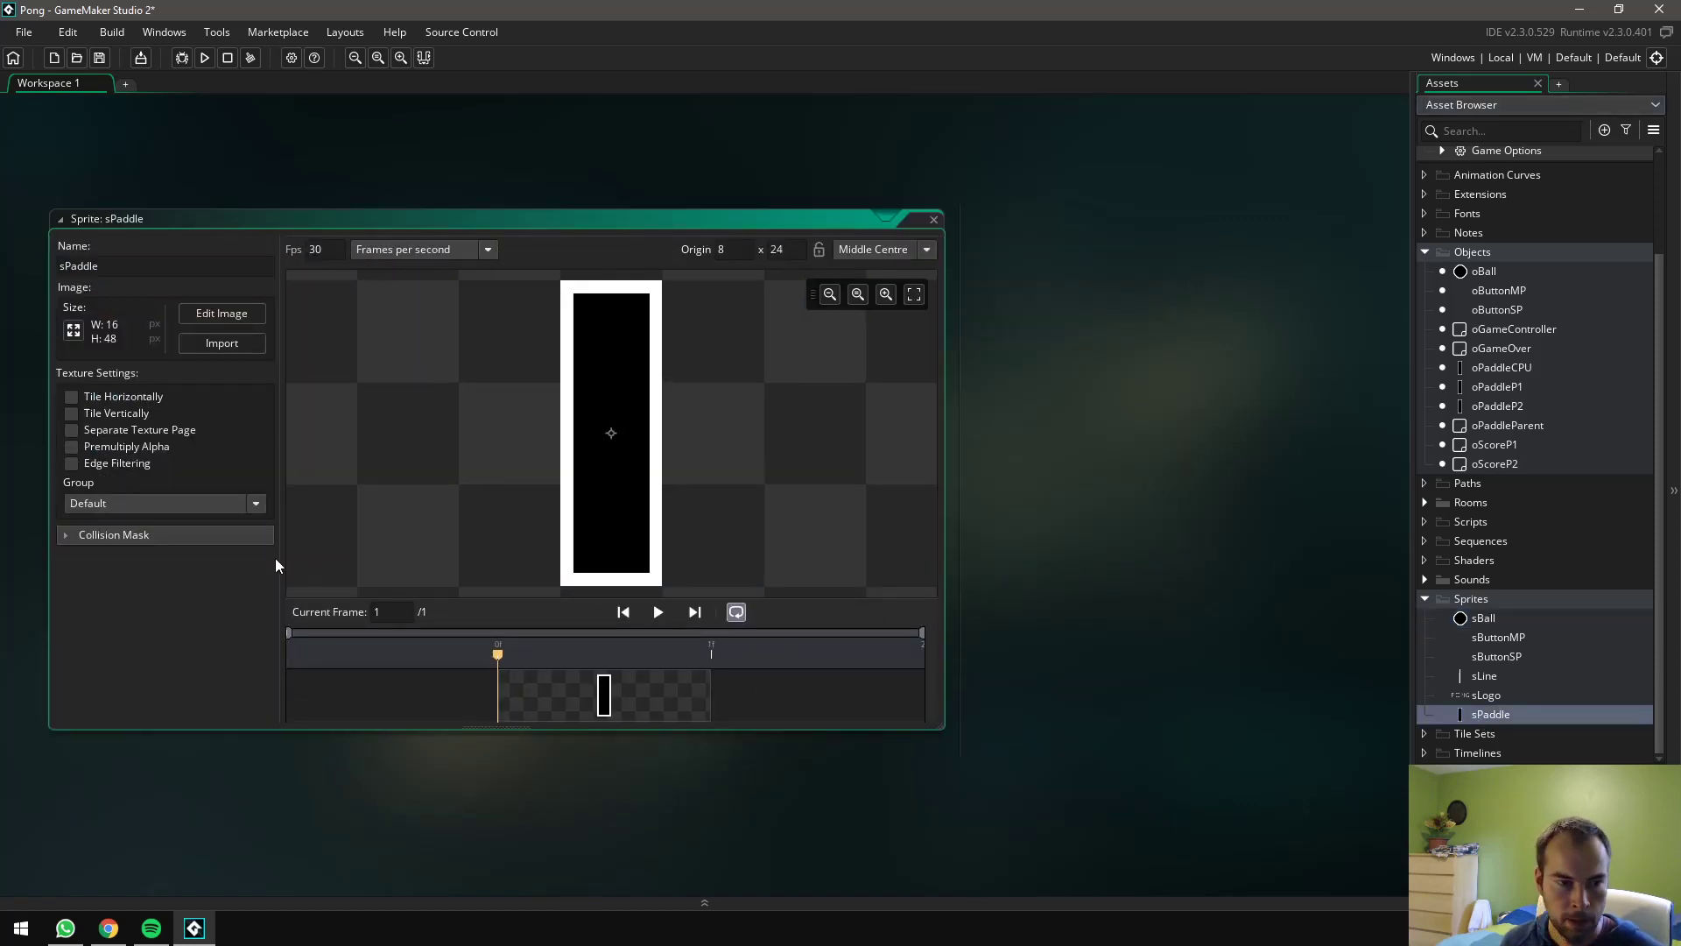
left_click(66, 535)
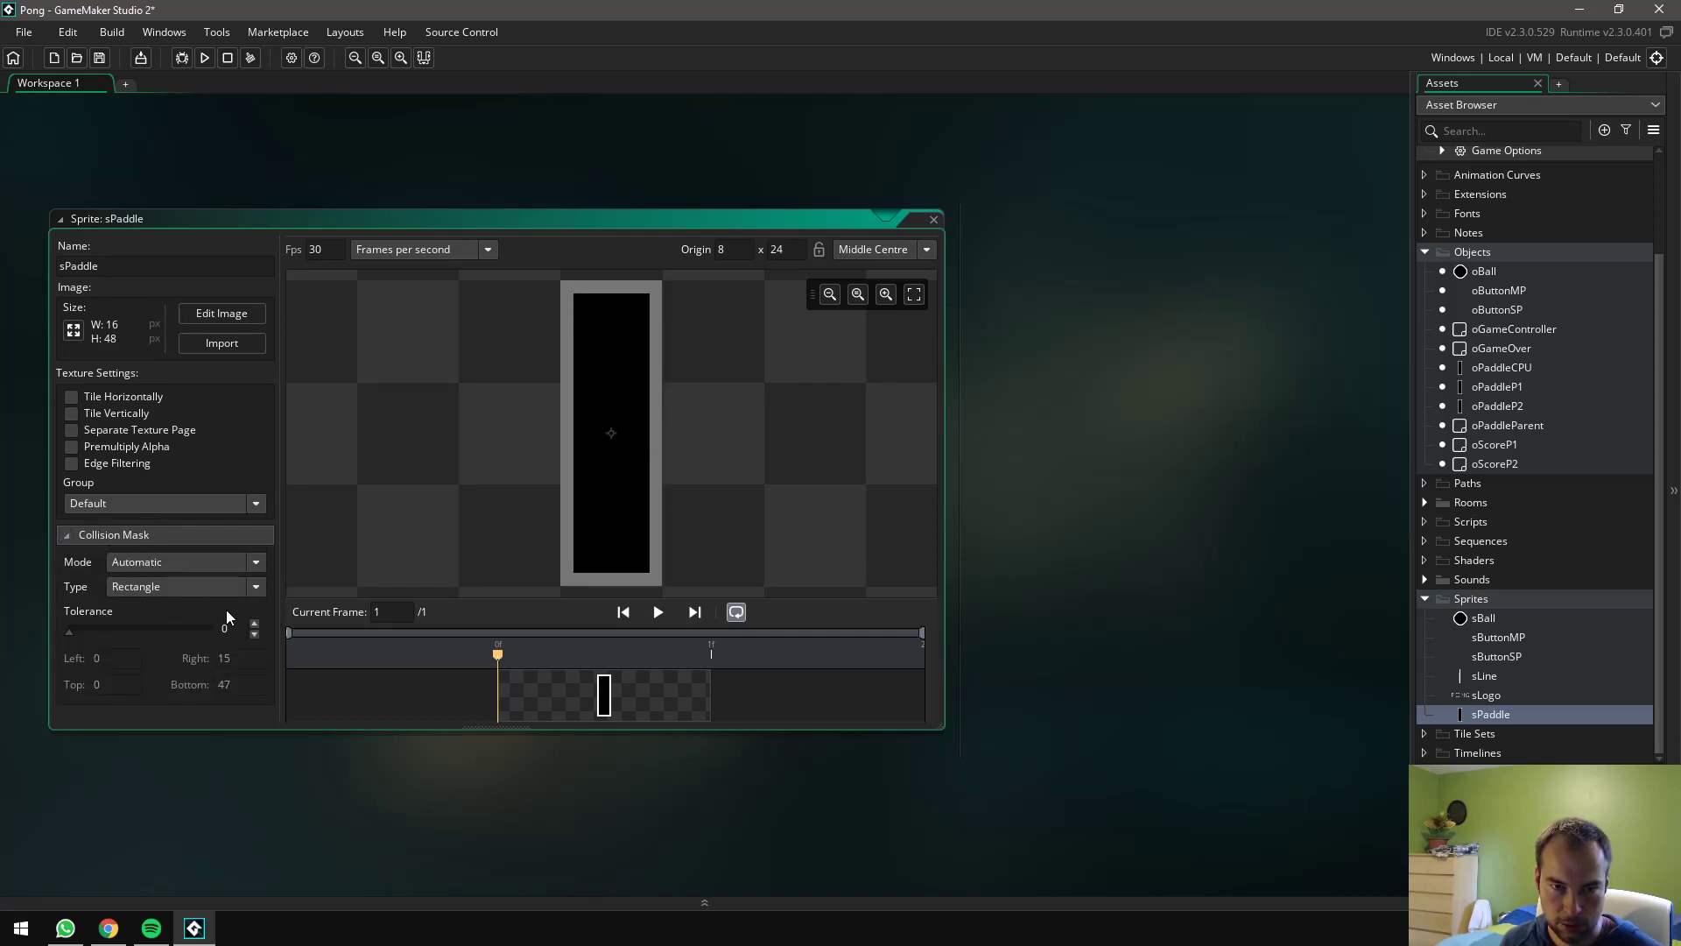
left_click(254, 587)
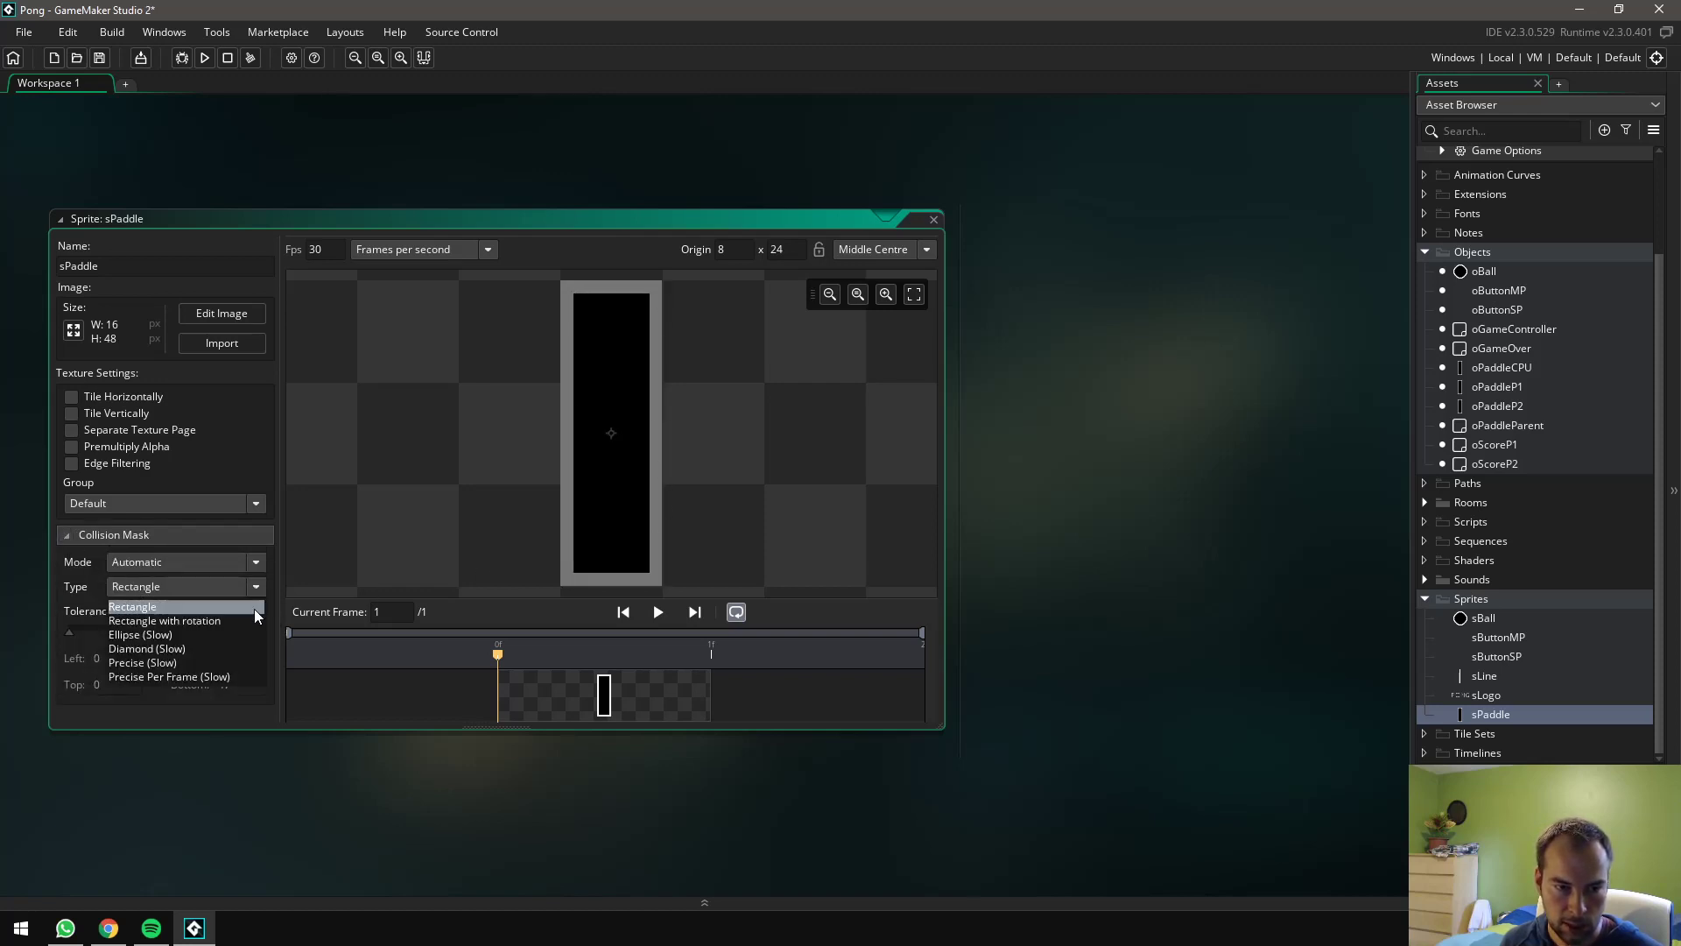
left_click(151, 664)
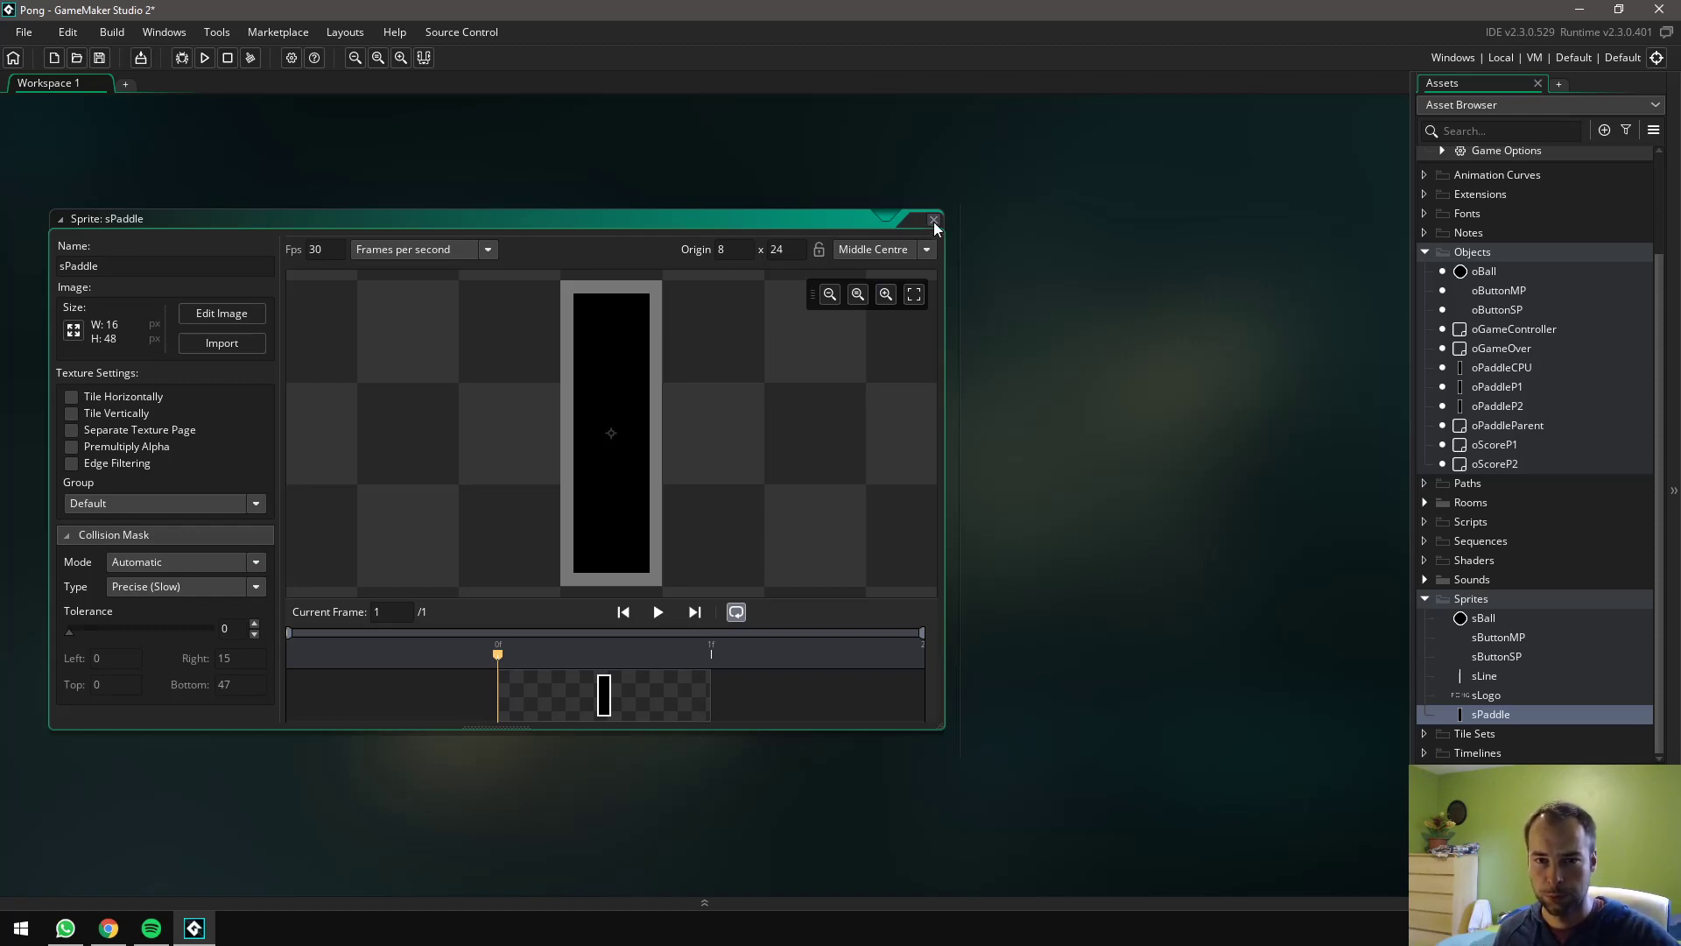
middle_click_drag(691, 326, 659, 473)
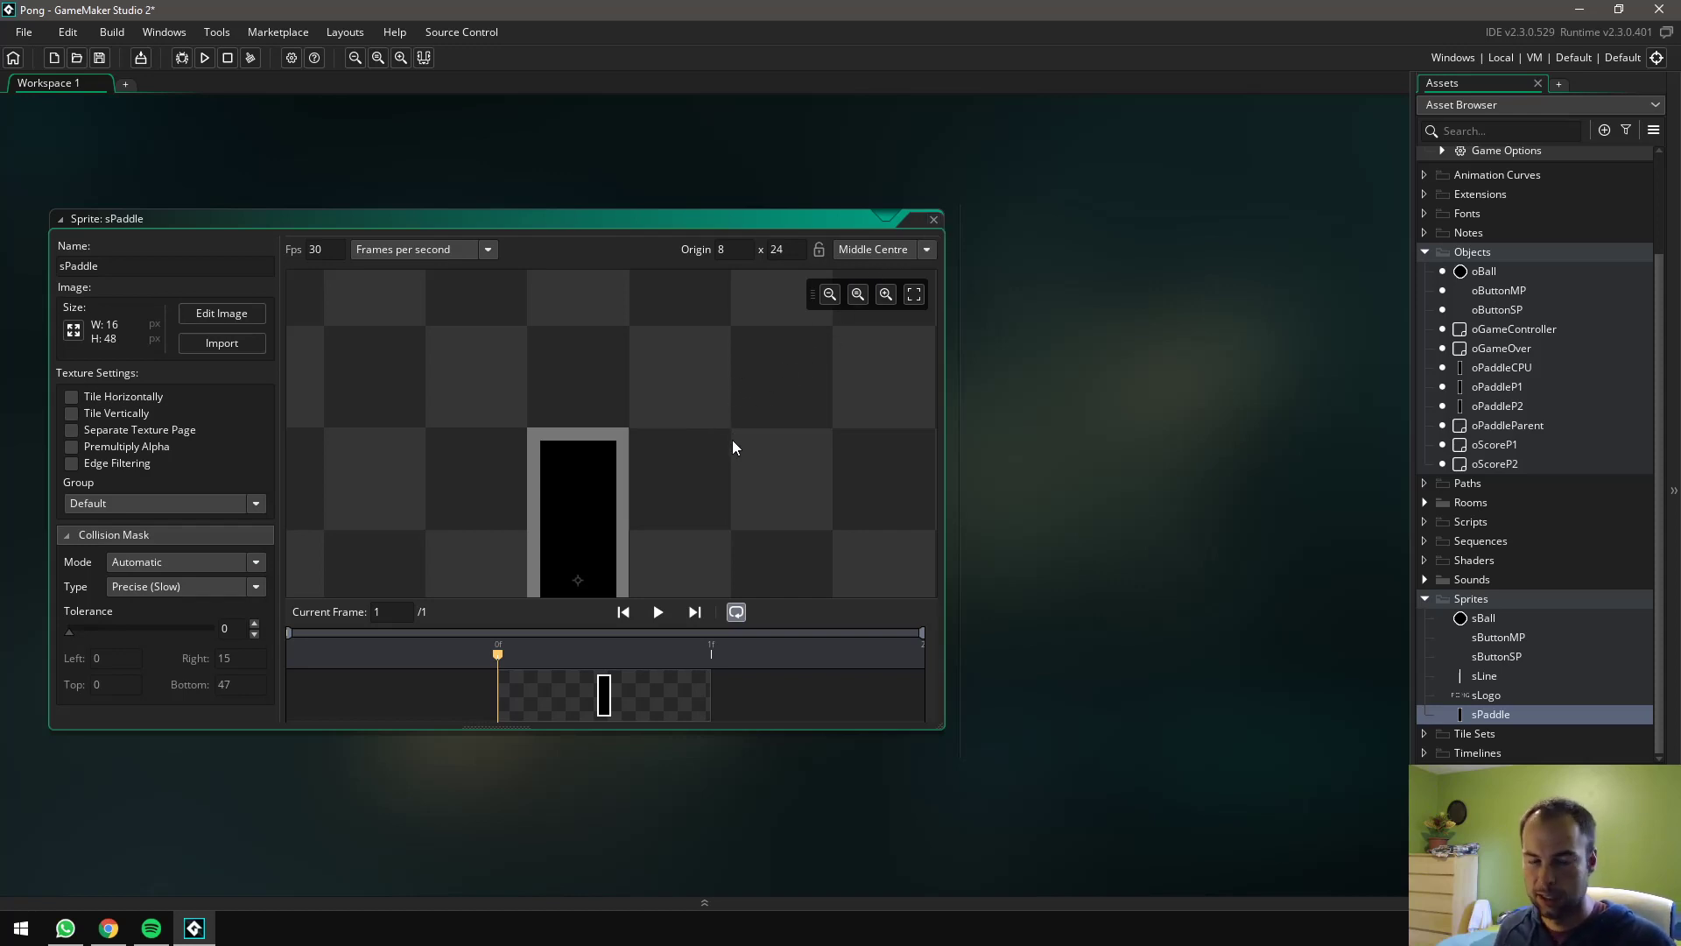
middle_click_drag(734, 448, 785, 371)
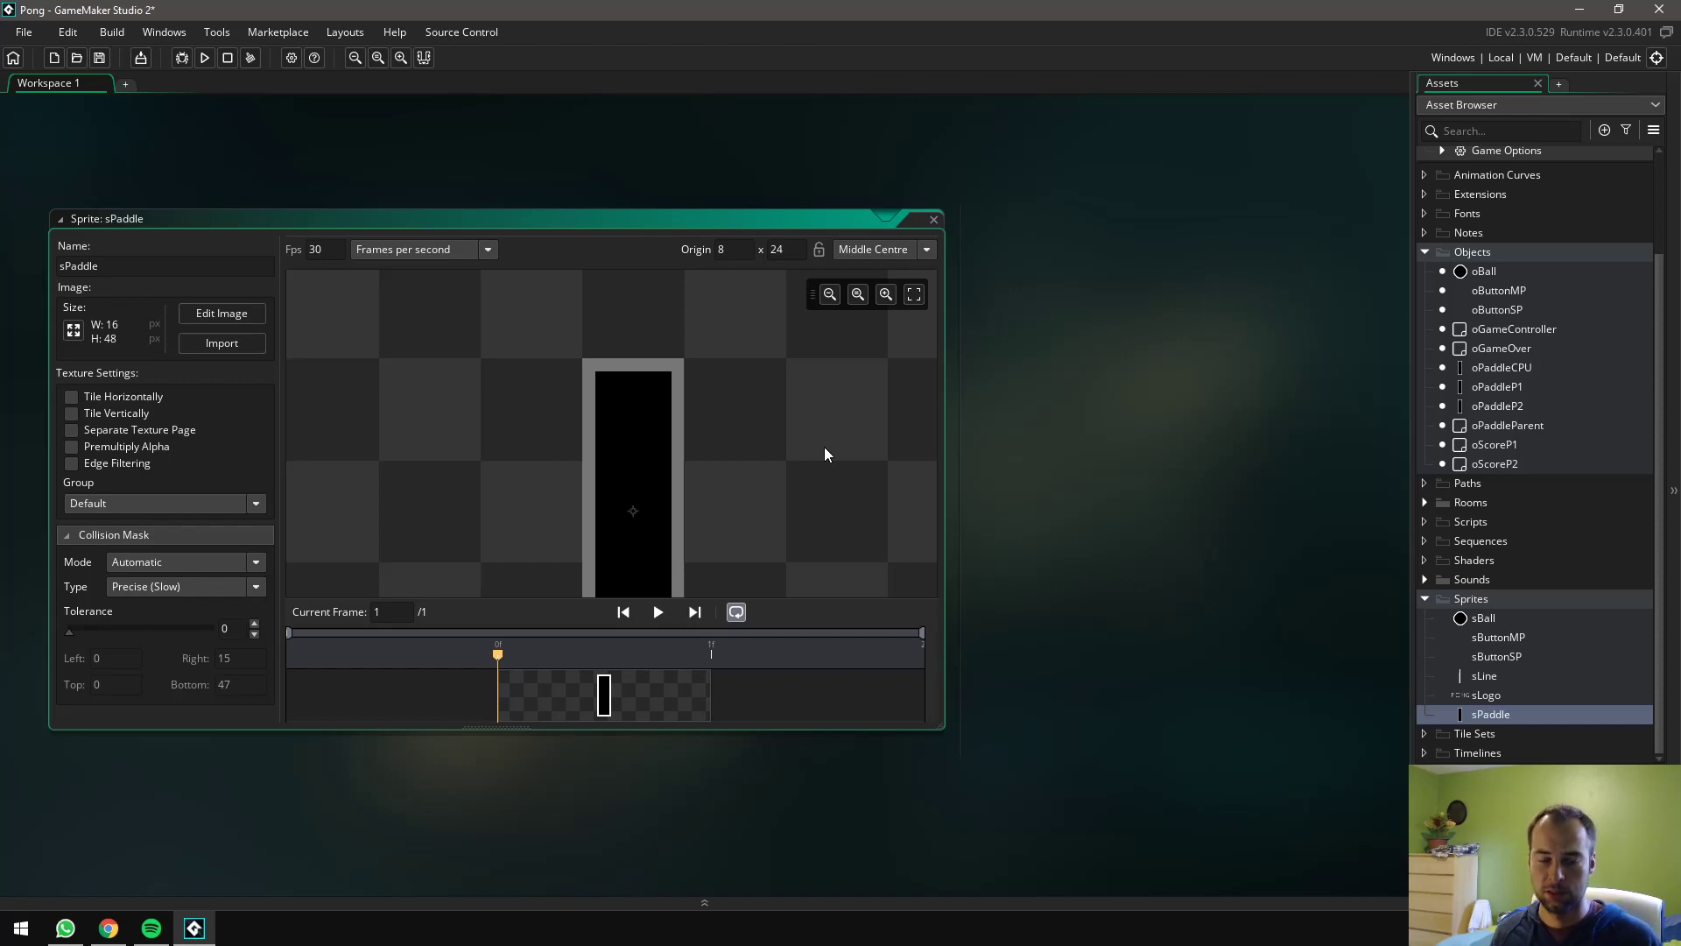
left_click(933, 220)
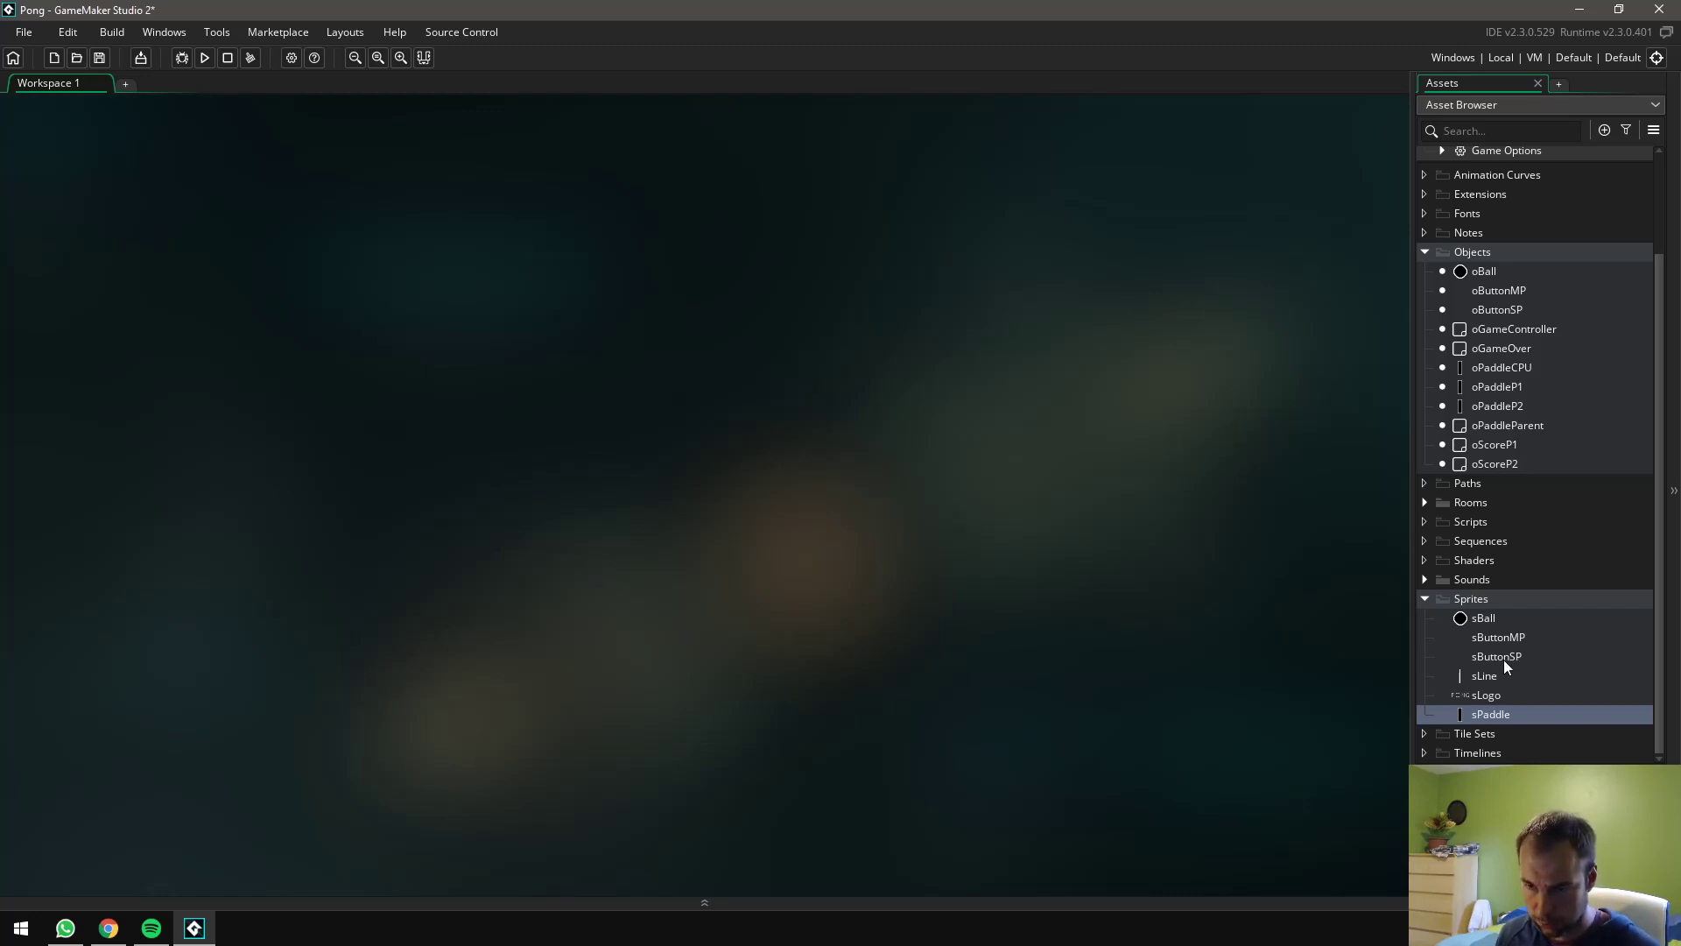
Scale the sButtonSP sprite to 256 pixels wide, keeping its height at 64 pixels
double_click(1497, 658)
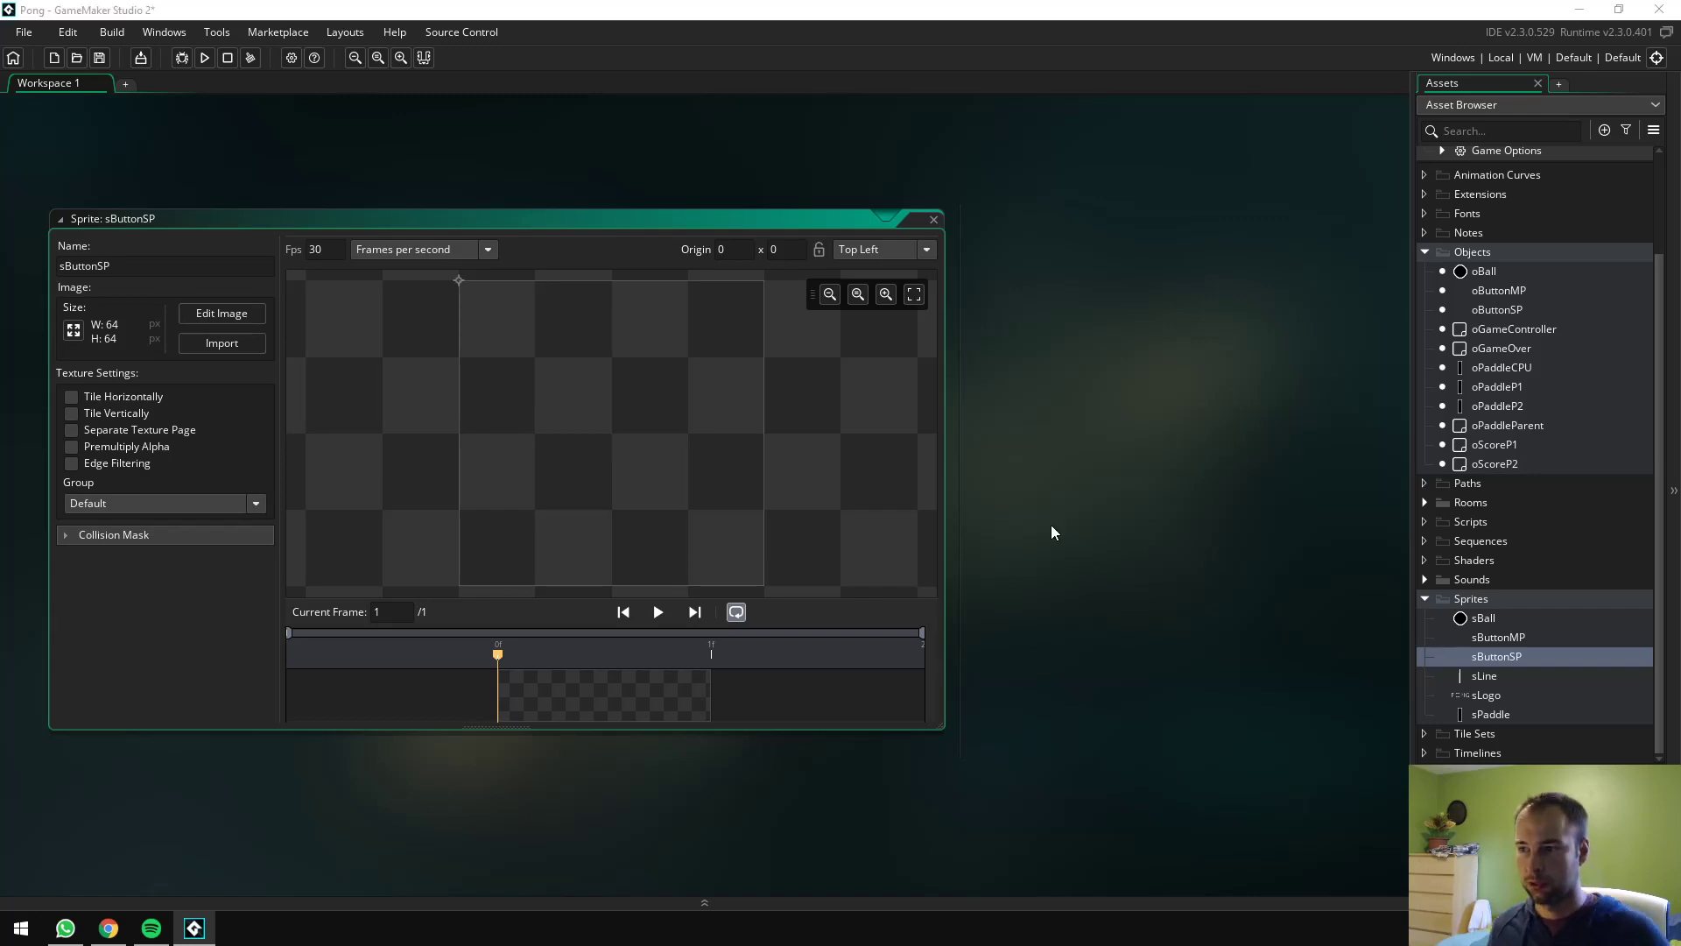
left_click(74, 330)
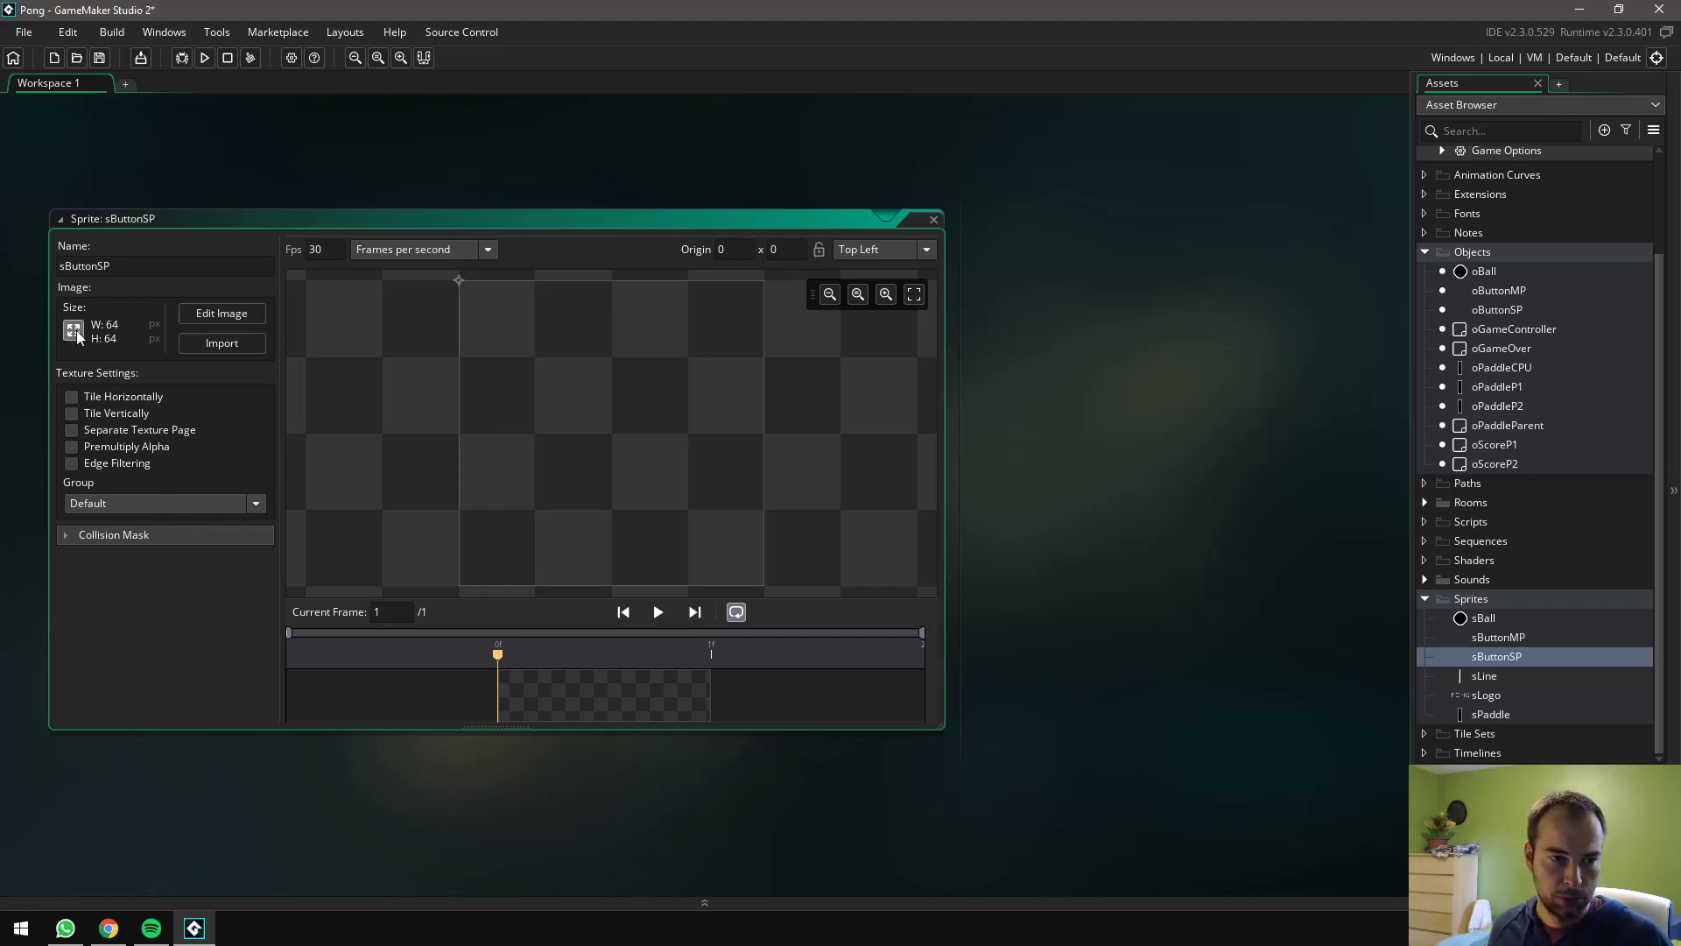
left_click(233, 286)
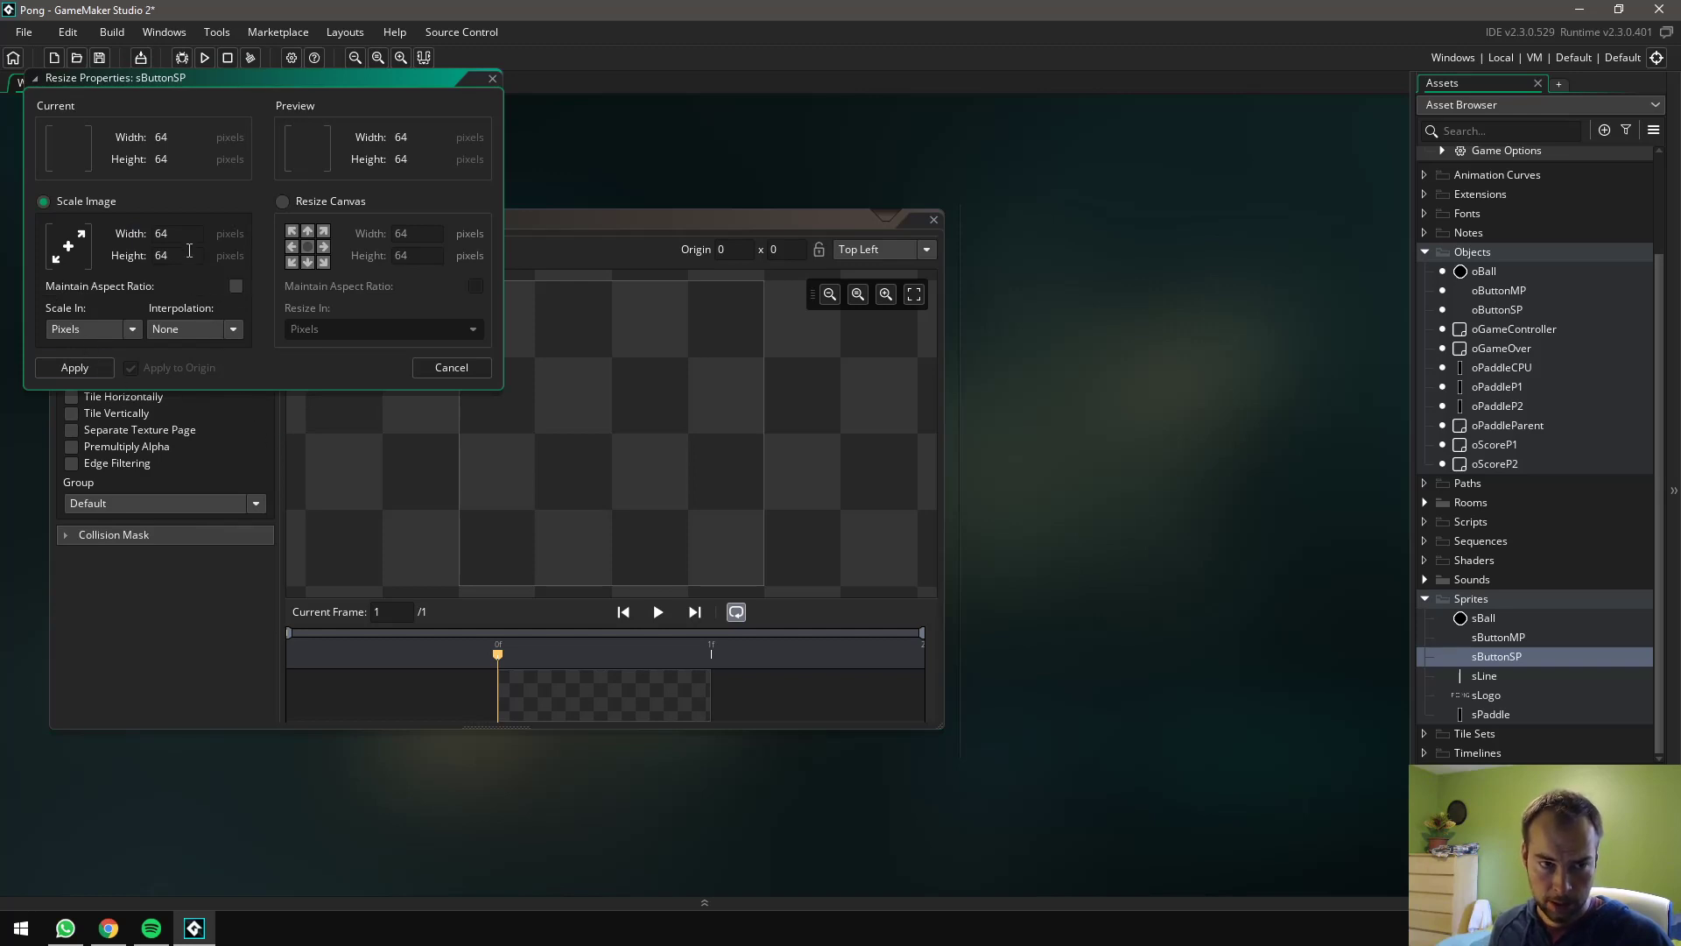
type("25")
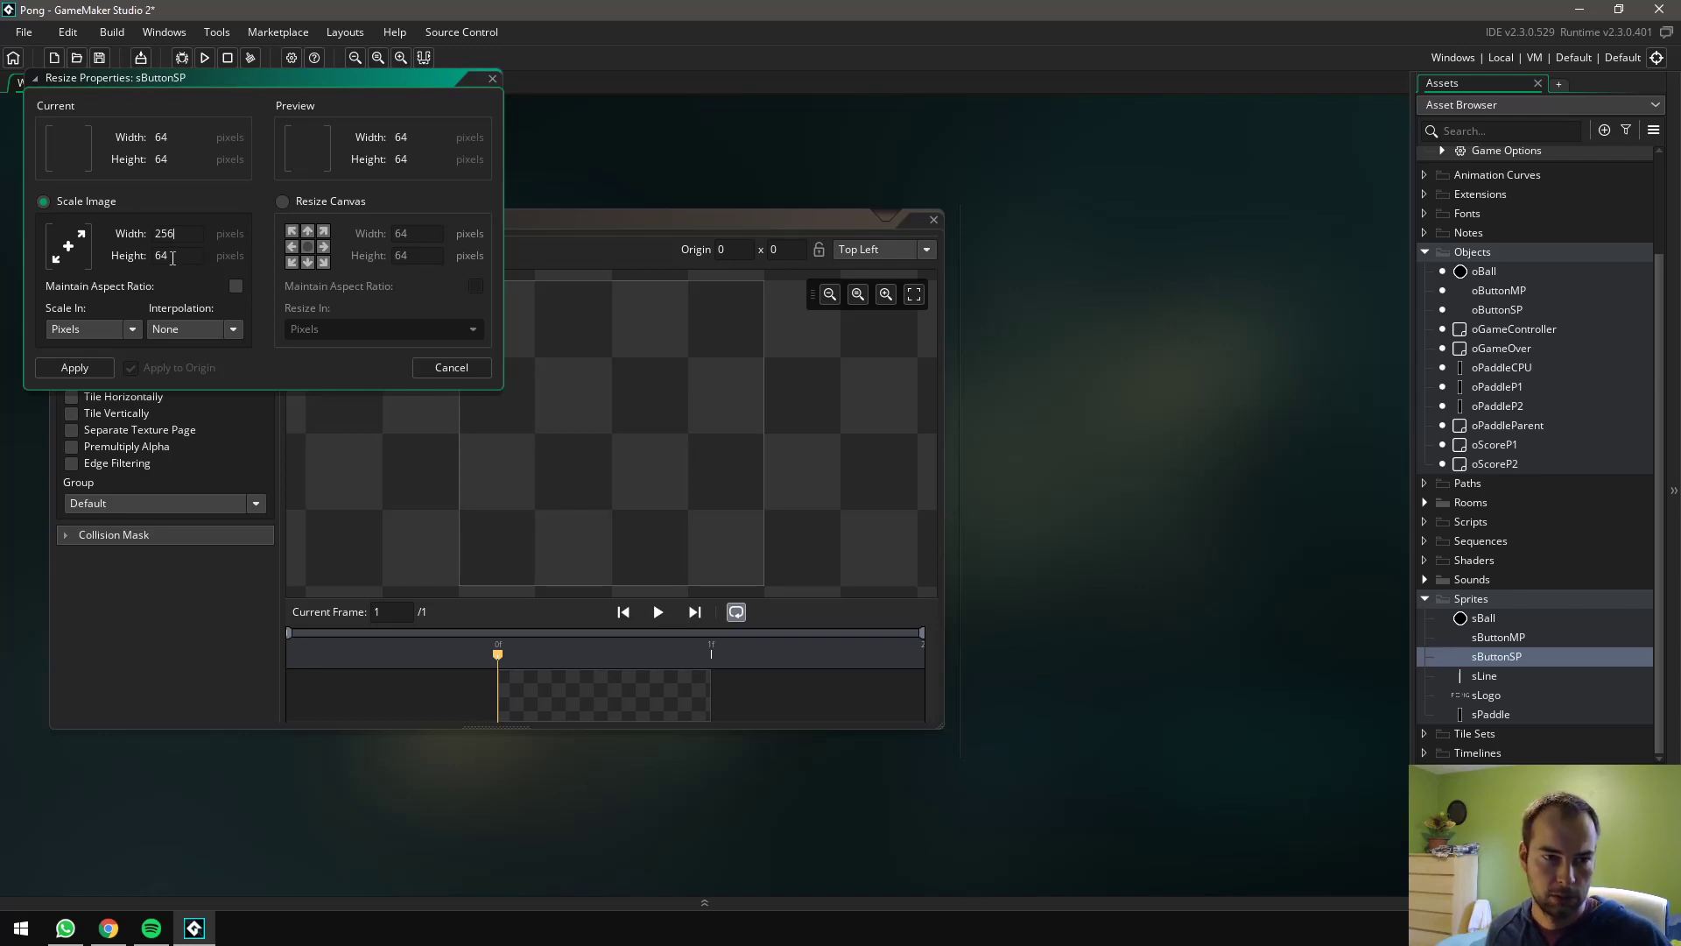
left_click(98, 367)
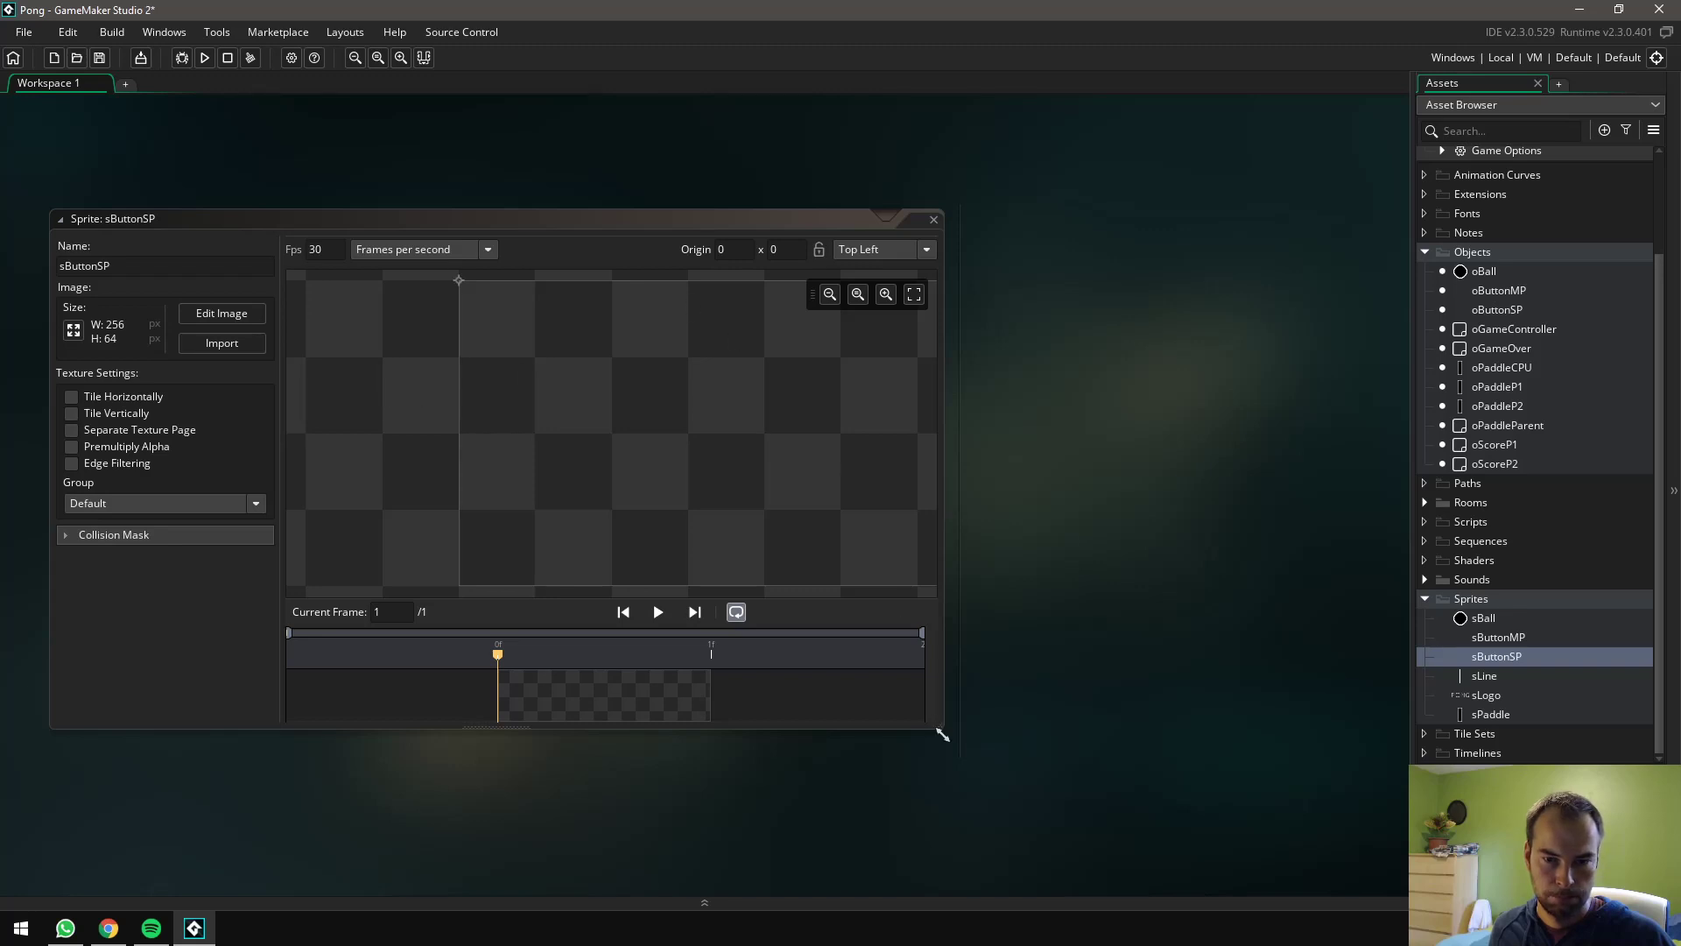
Draw a rectangle filling the sButtonSP canvas with a white outline of size 4 and a black fill
left_click_drag(939, 727, 1188, 834)
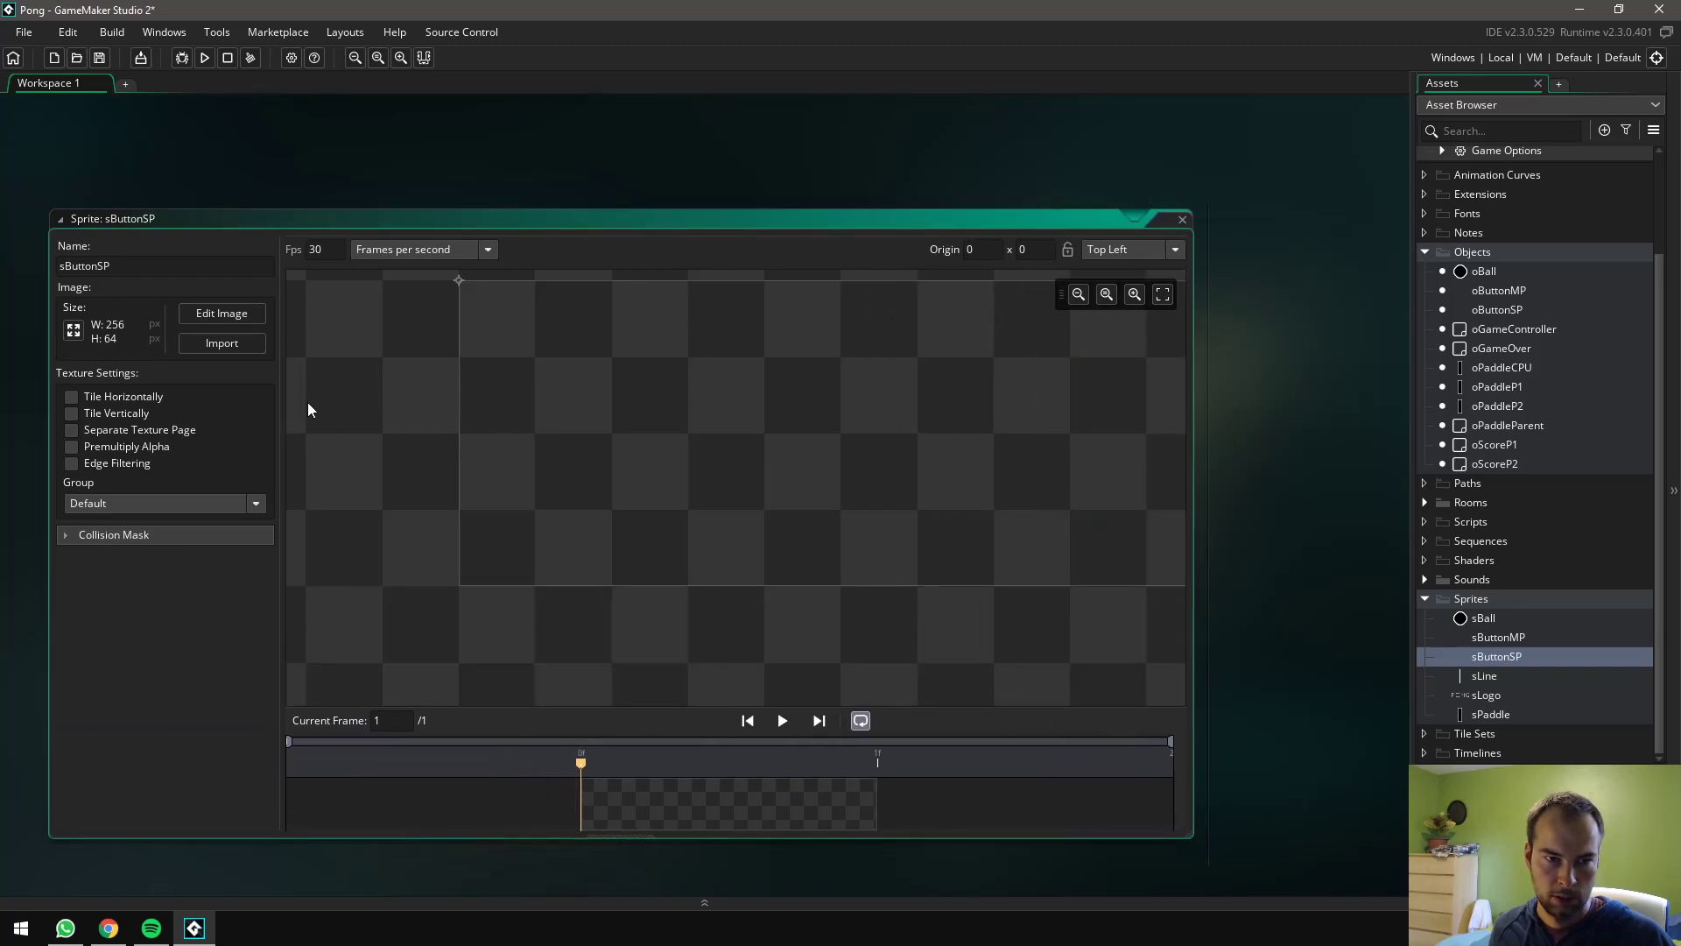
left_click(231, 318)
left_click(1046, 219)
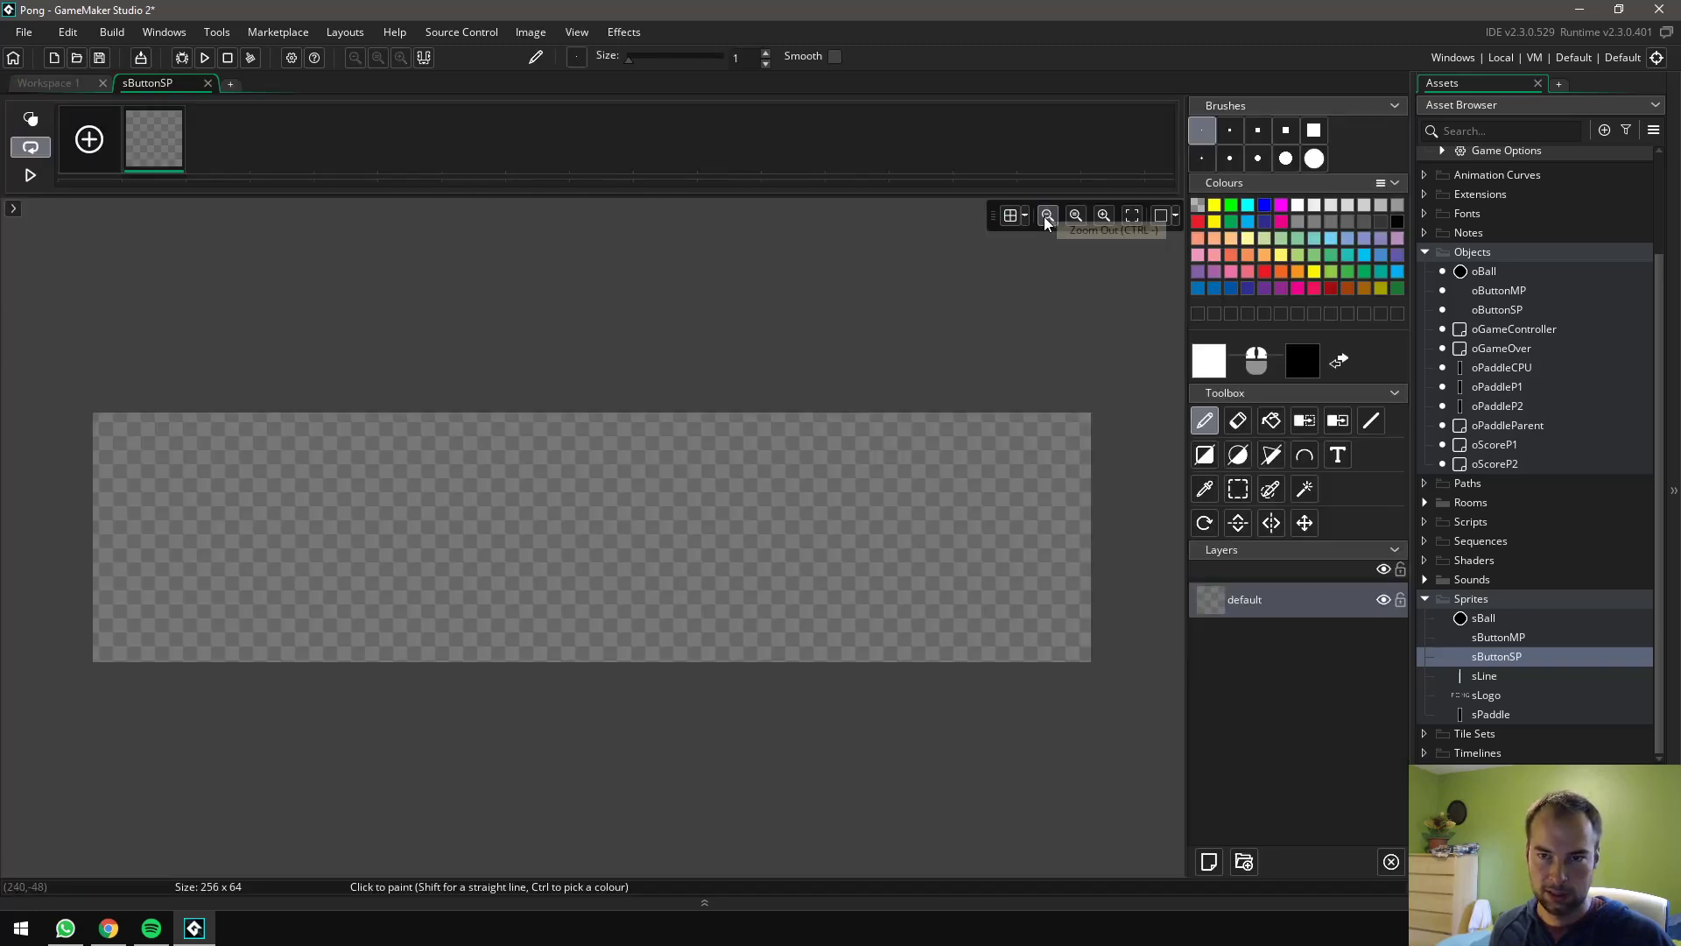
left_click(1046, 219)
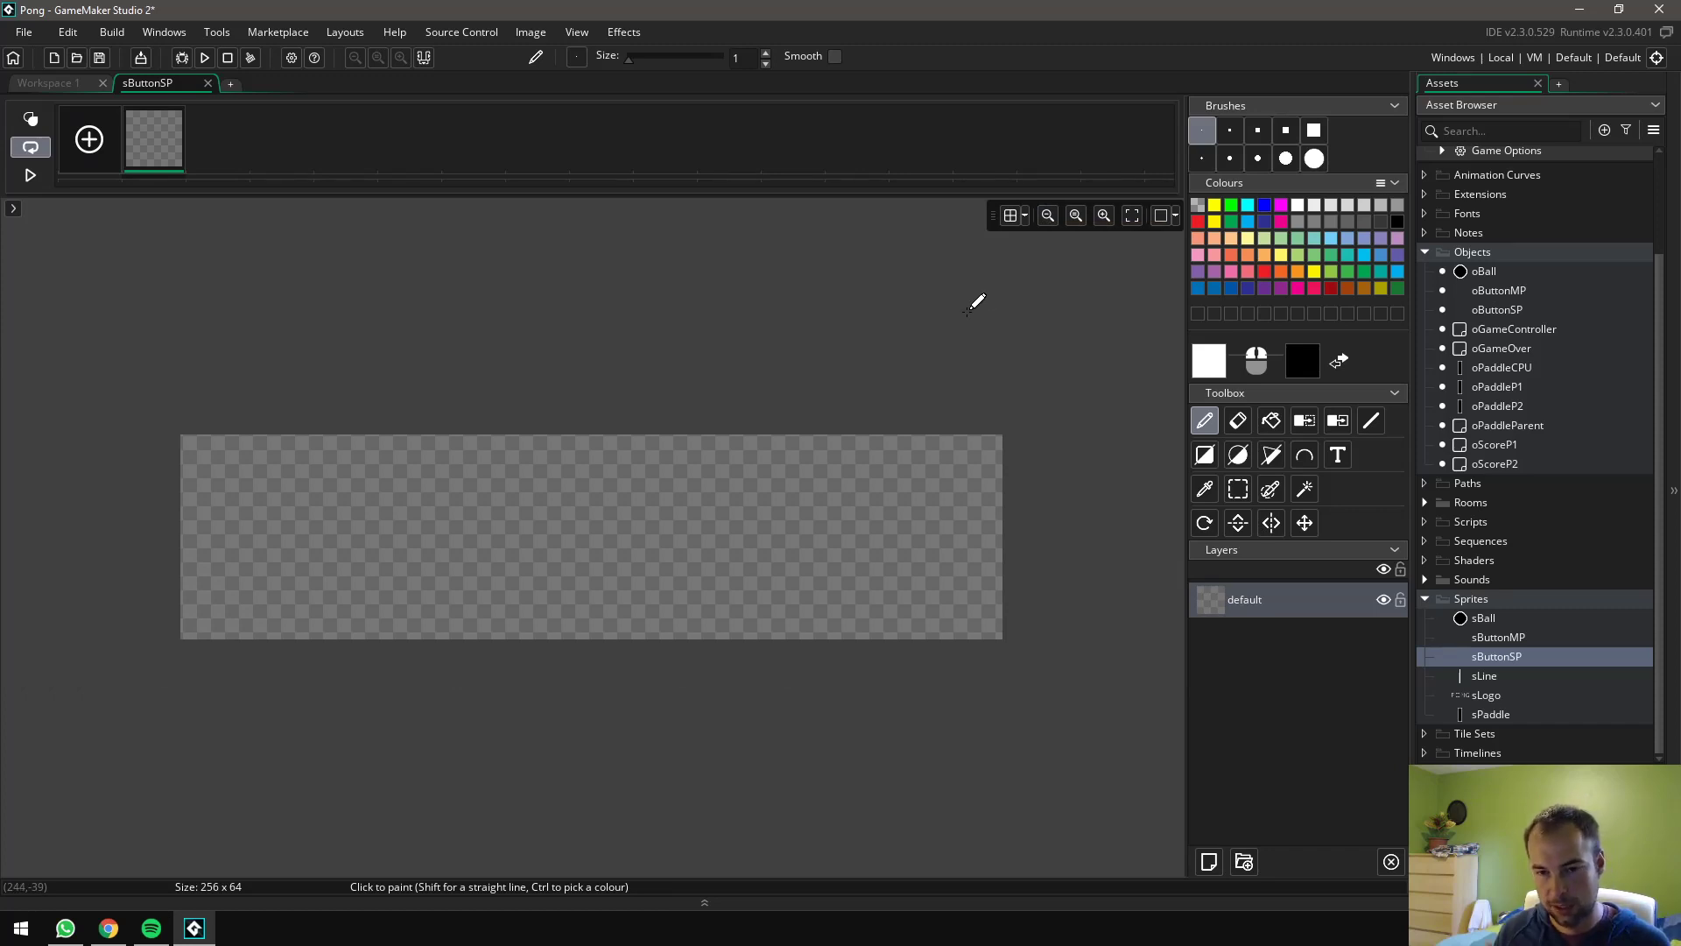
left_click(1210, 458)
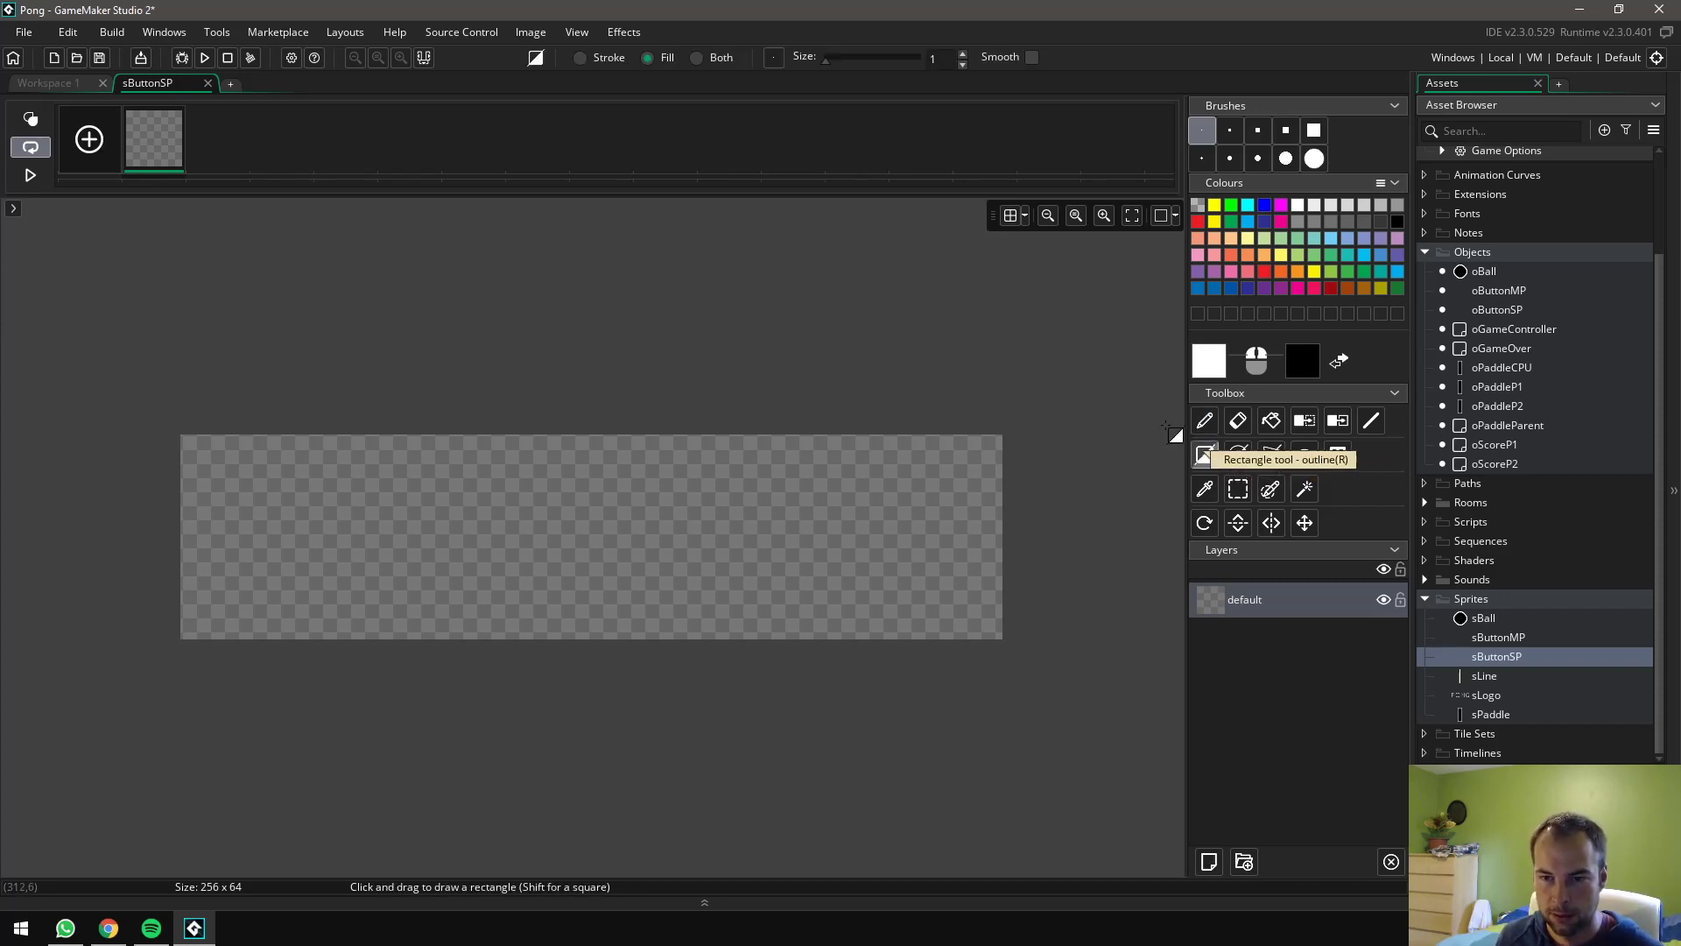
left_click(697, 58)
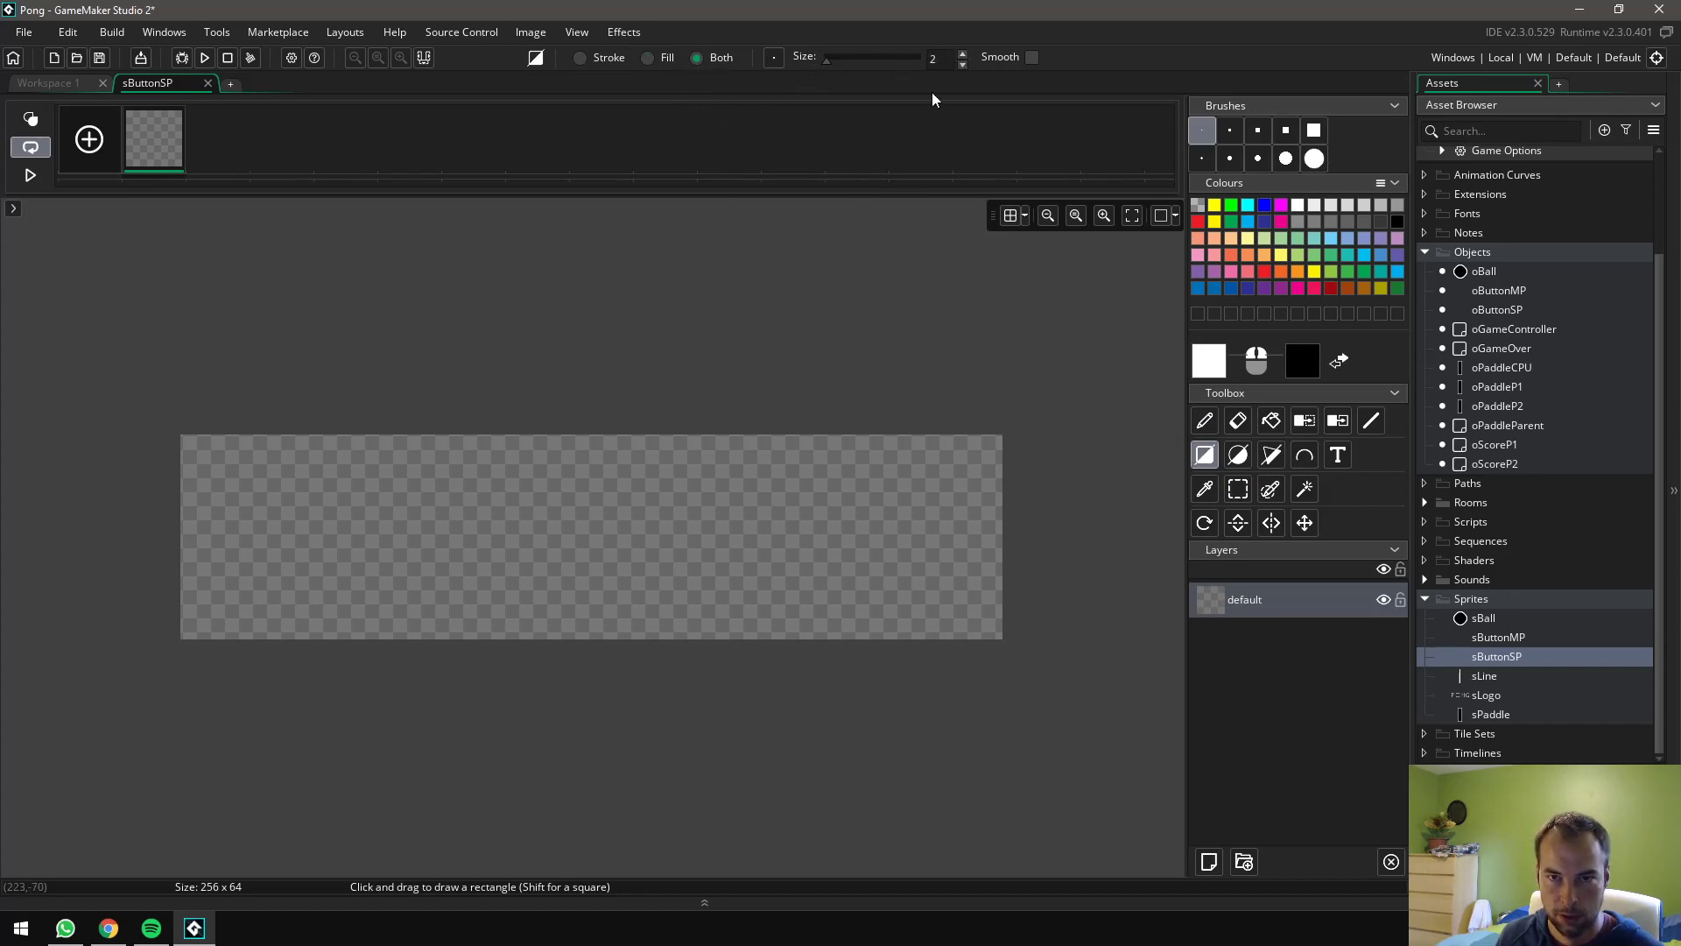
left_click(963, 54)
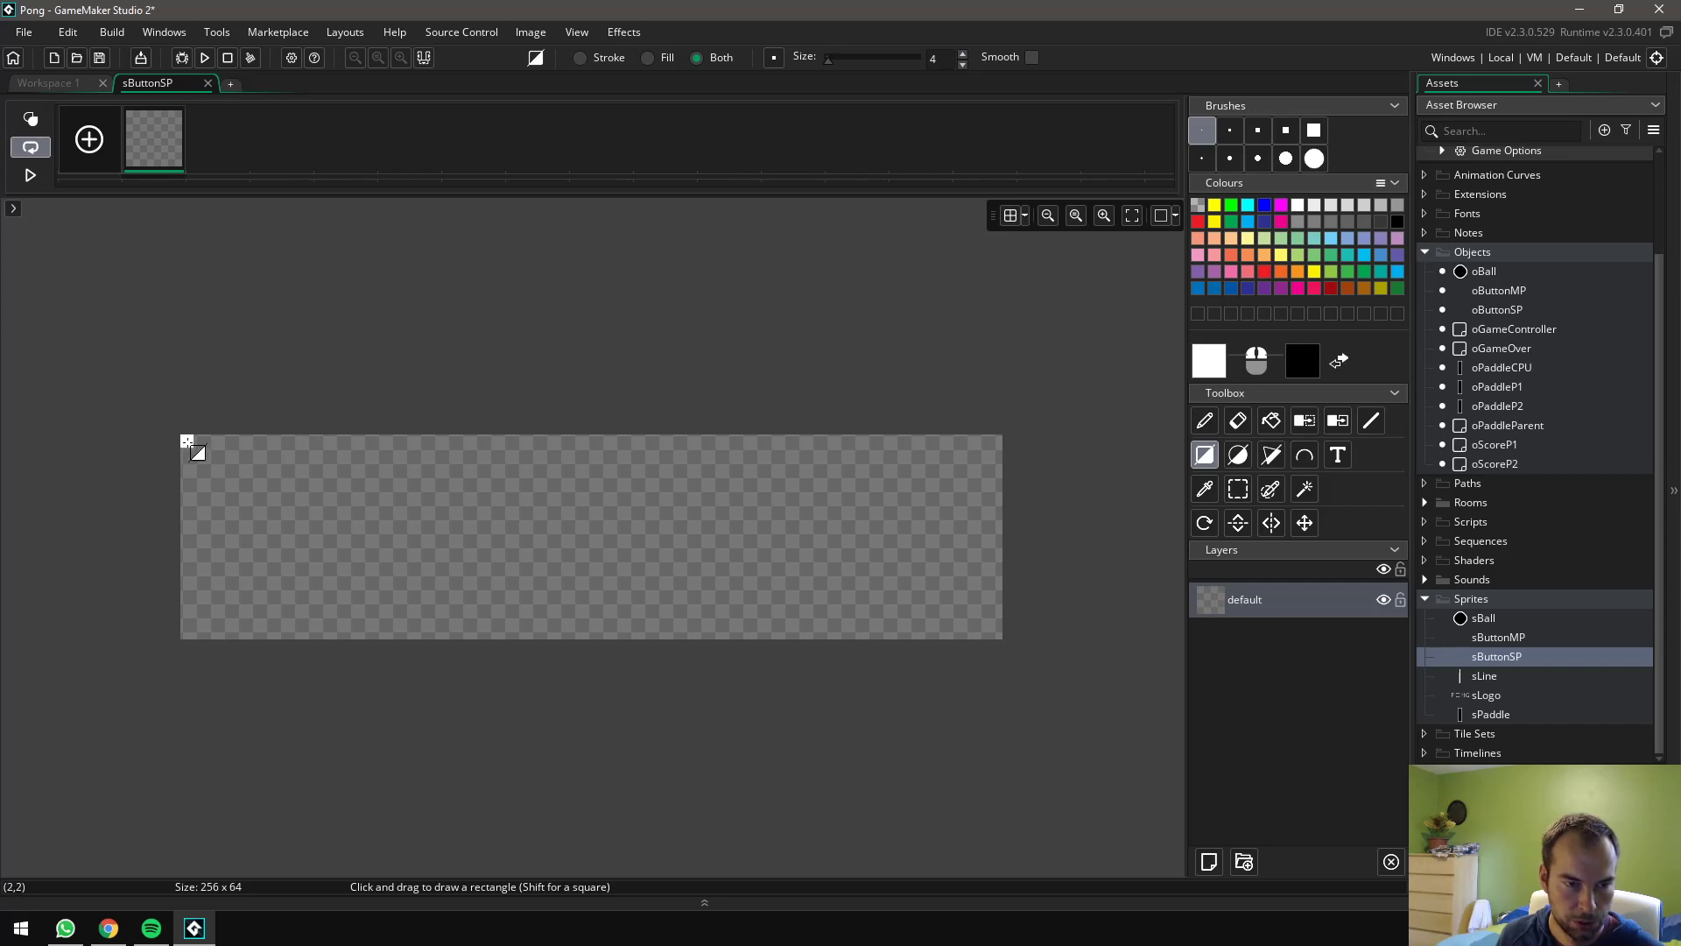
left_click_drag(187, 441, 998, 636)
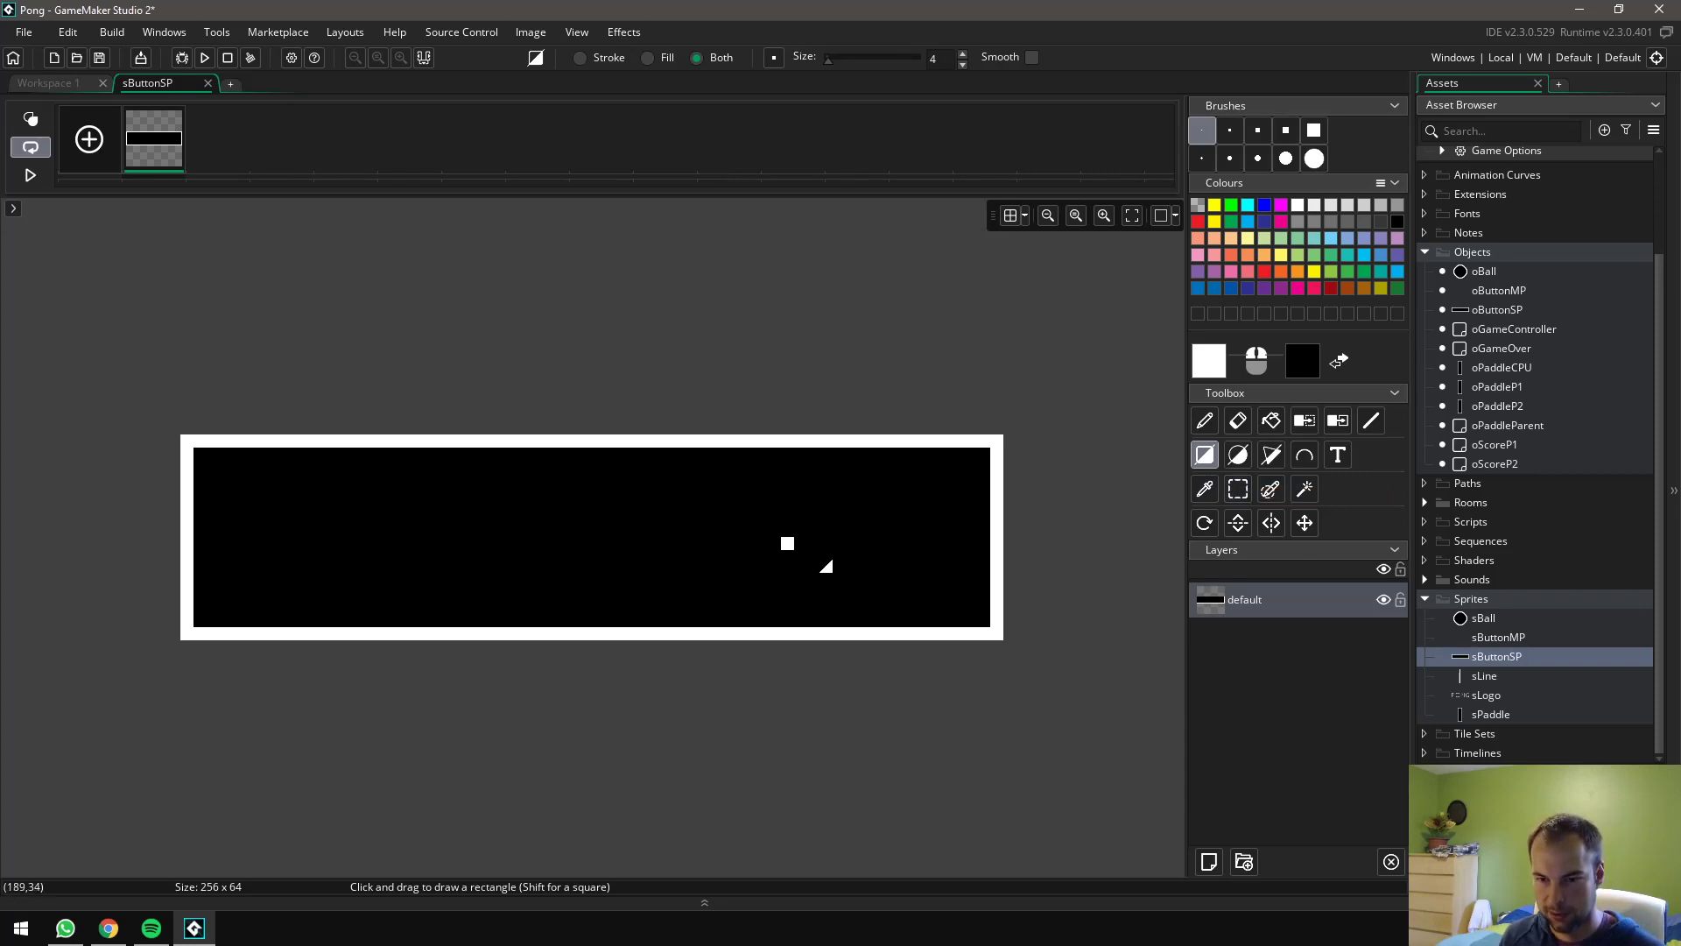
Add a new layer above the button rectangle and write "1 Player" on it in white Open Sans Regular, size 24
left_click(1210, 861)
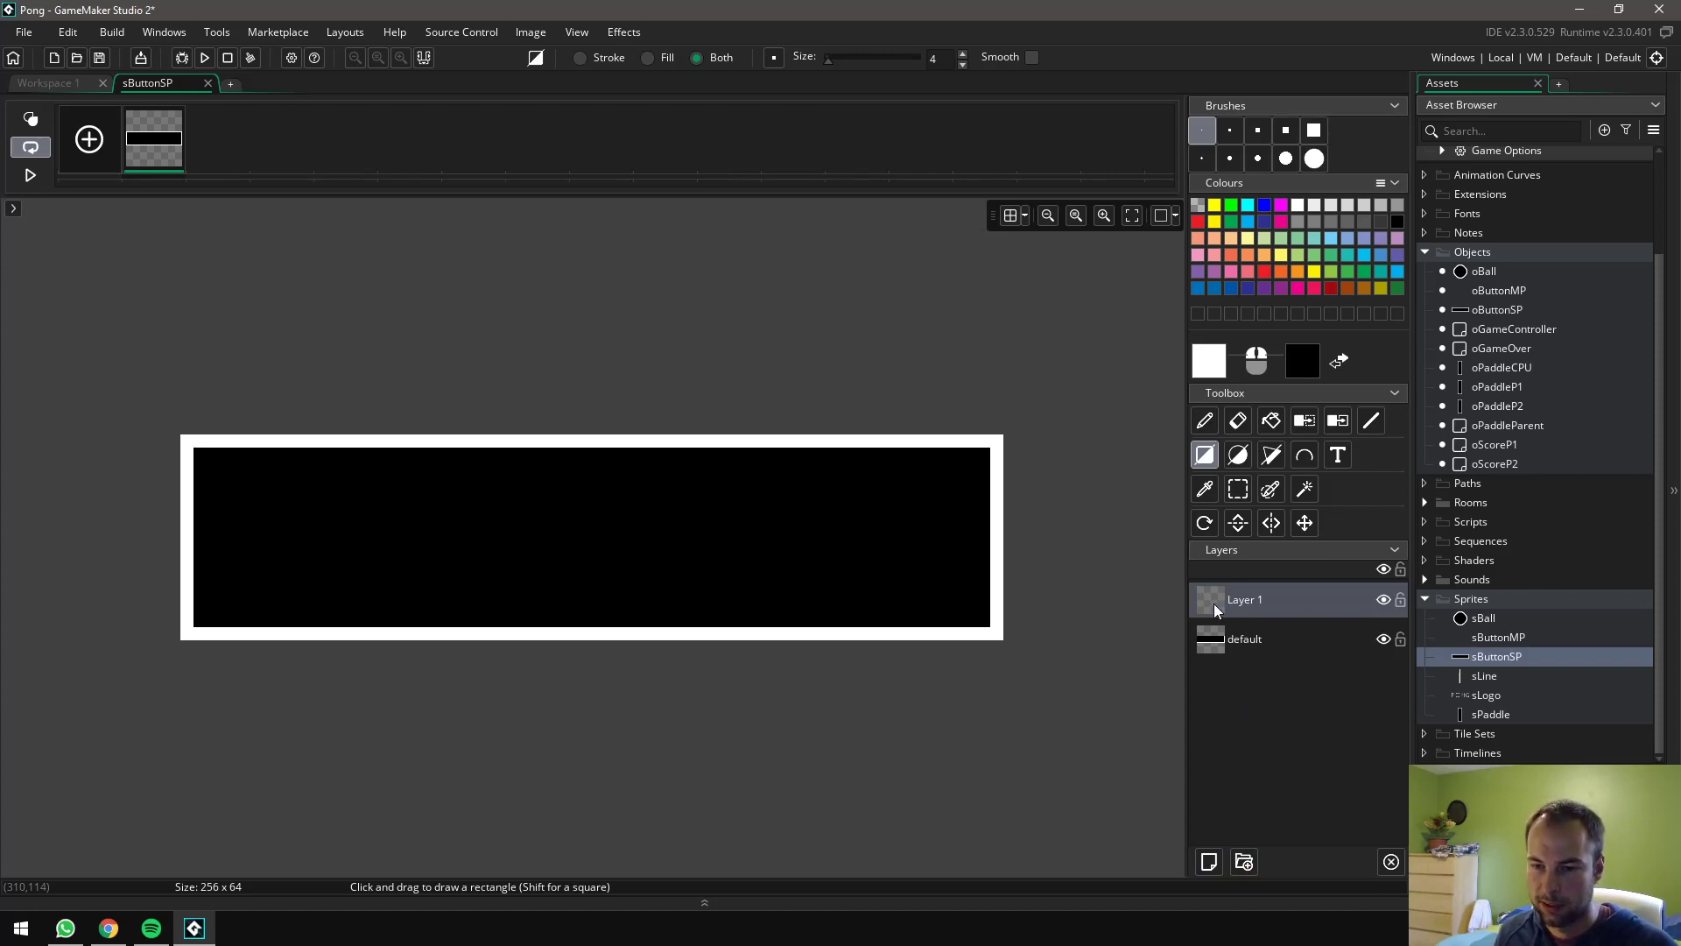
left_click(1337, 456)
left_click(450, 532)
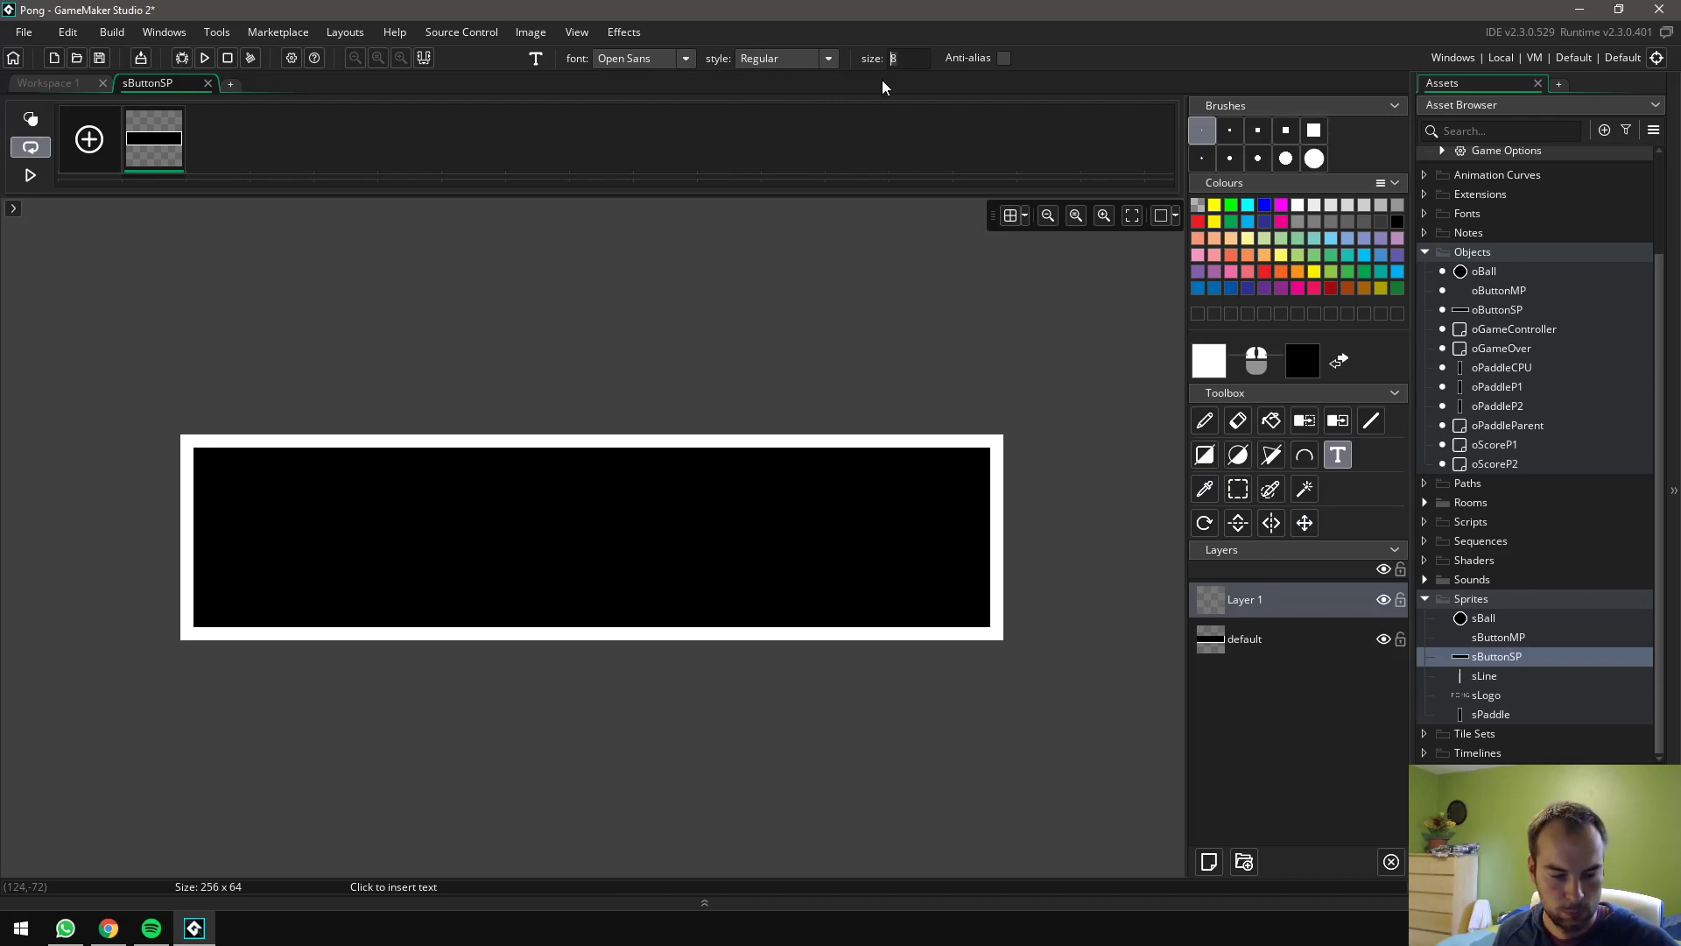
type("30")
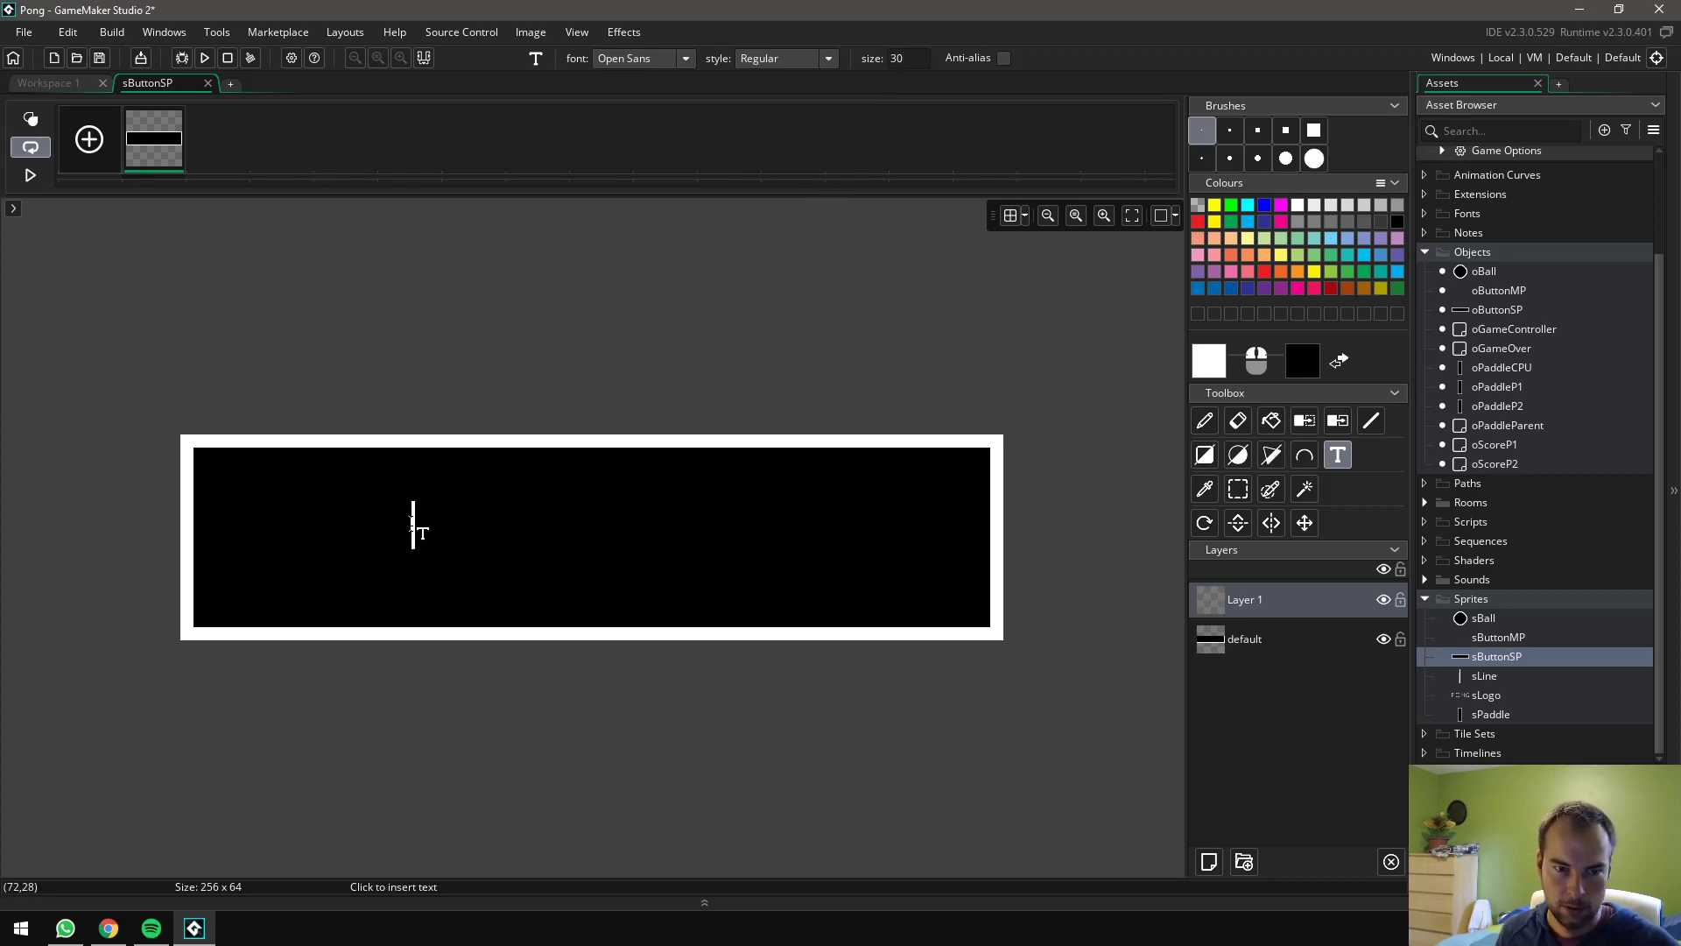
left_click(410, 525)
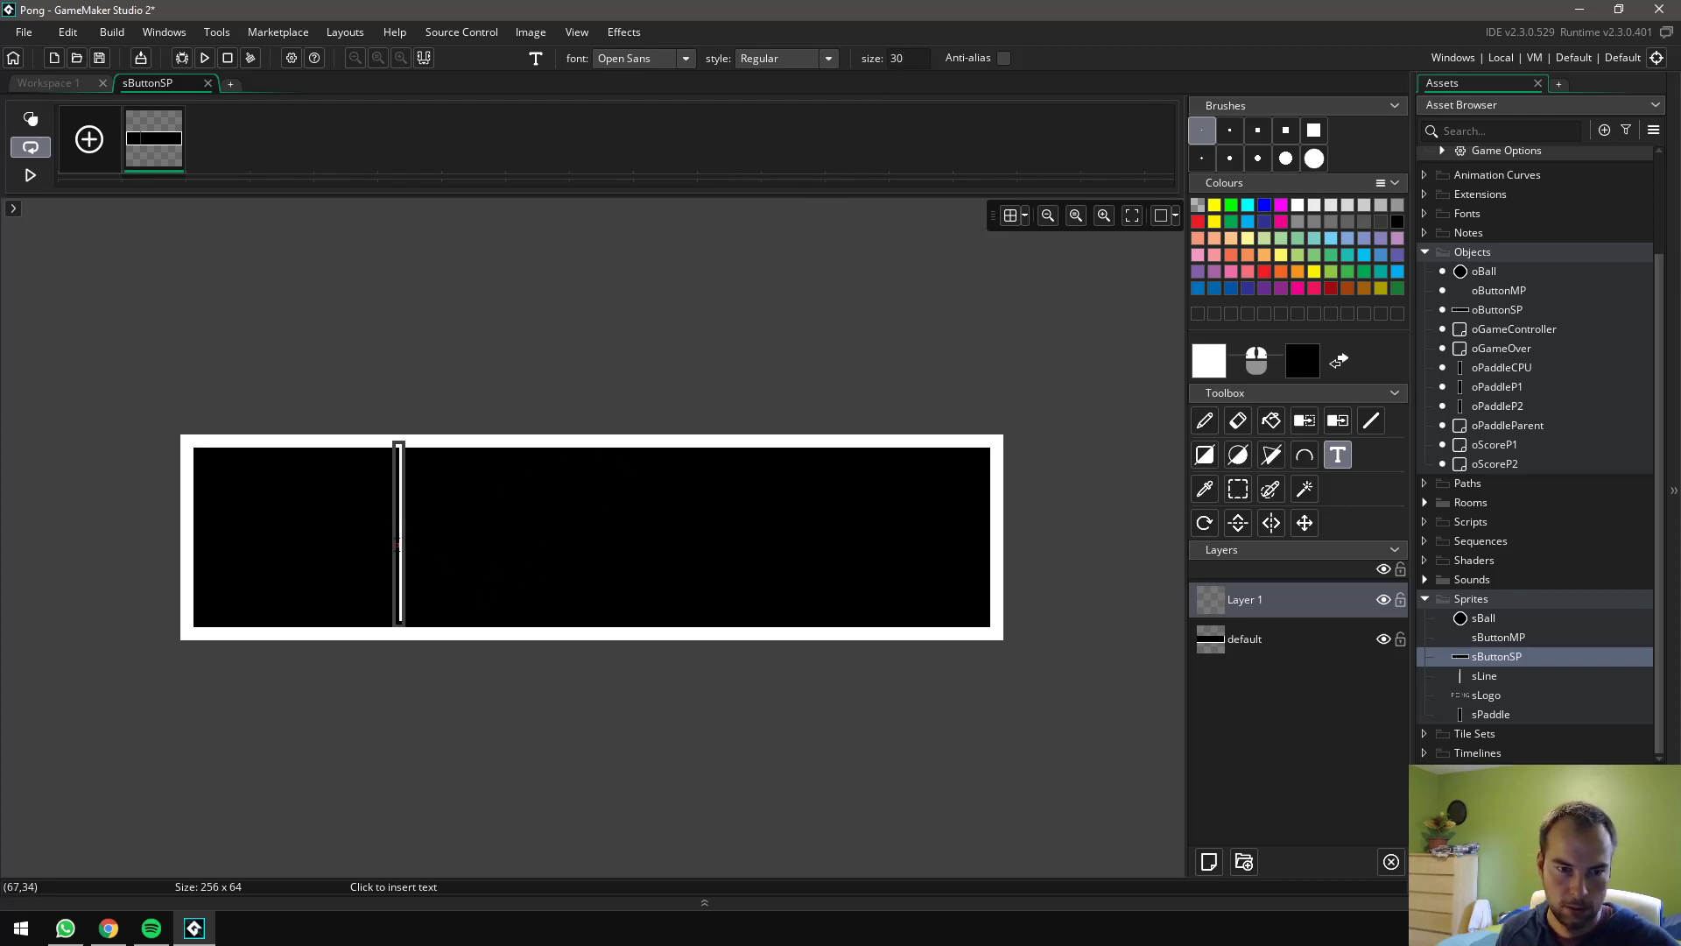
left_click(889, 59)
type("24")
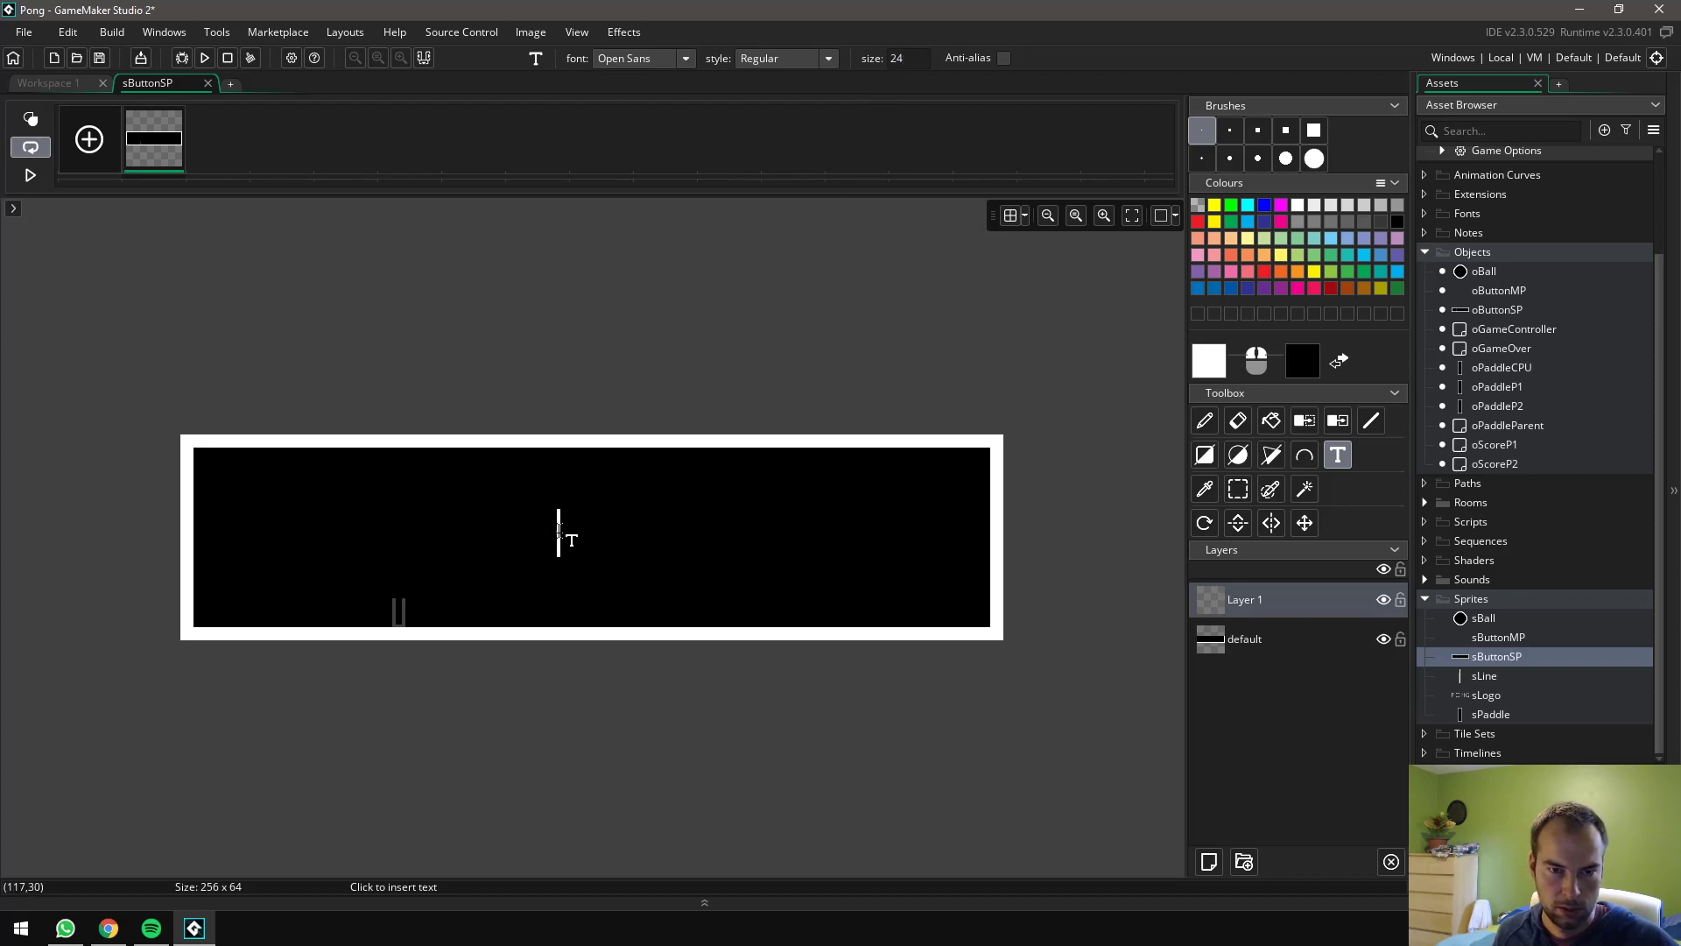
left_click(299, 533)
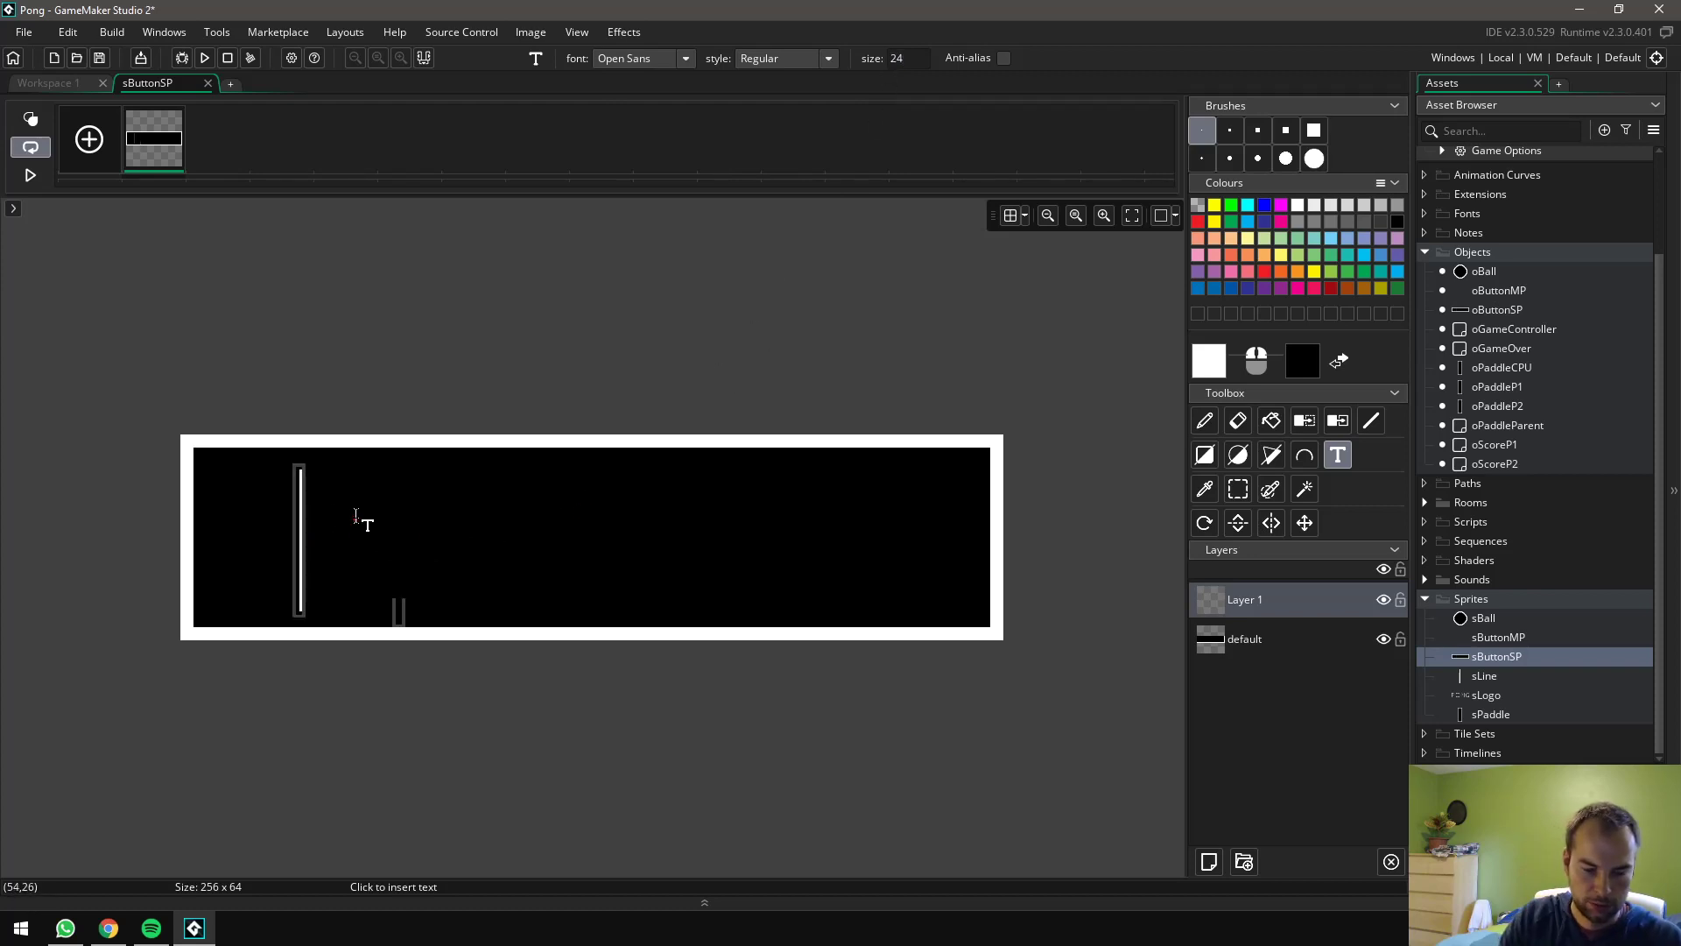
type("1")
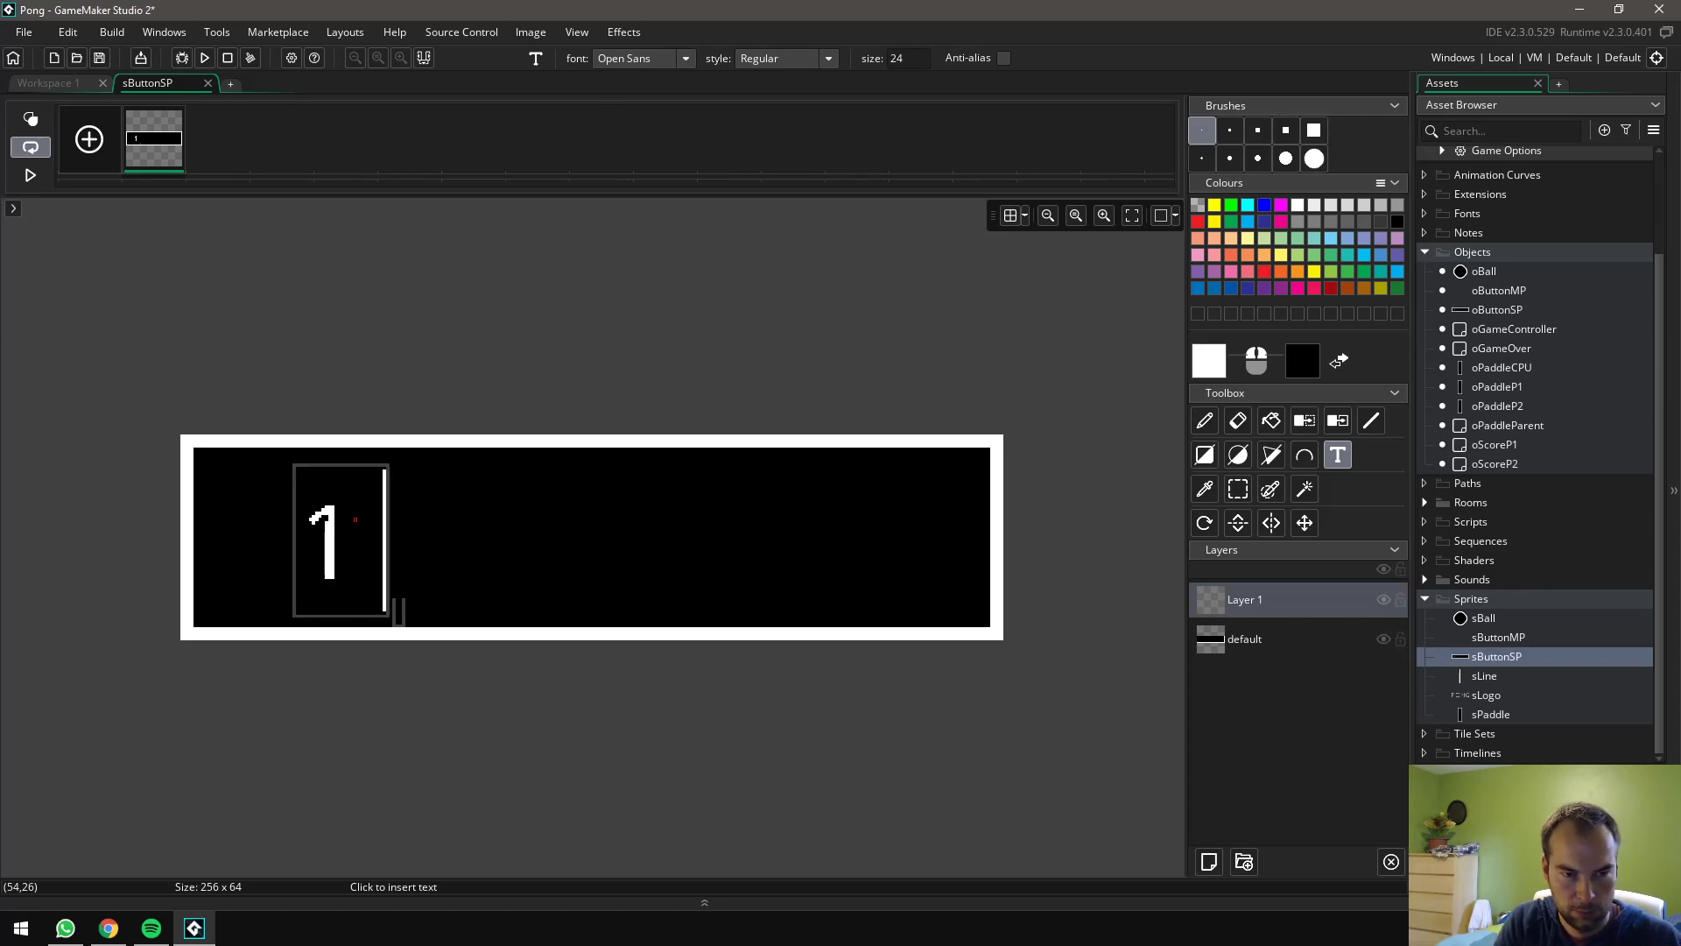
type(" Player")
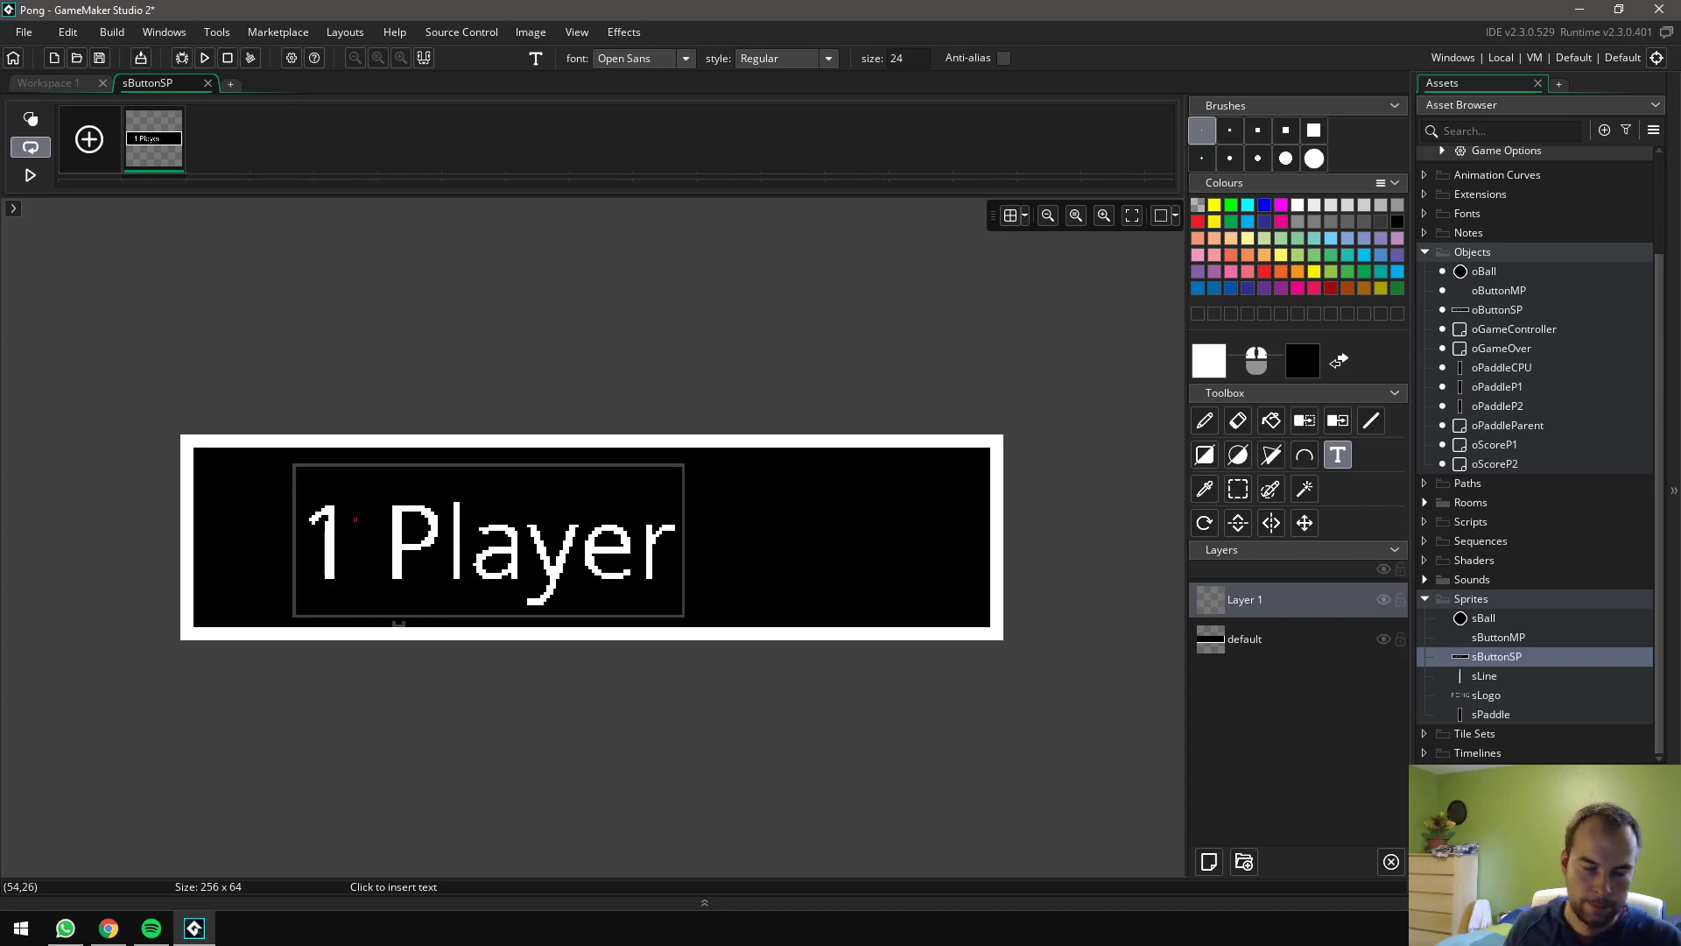
Select the "1 Player" text on its layer, move it to the centre of the button and clear the selection
left_click(1238, 488)
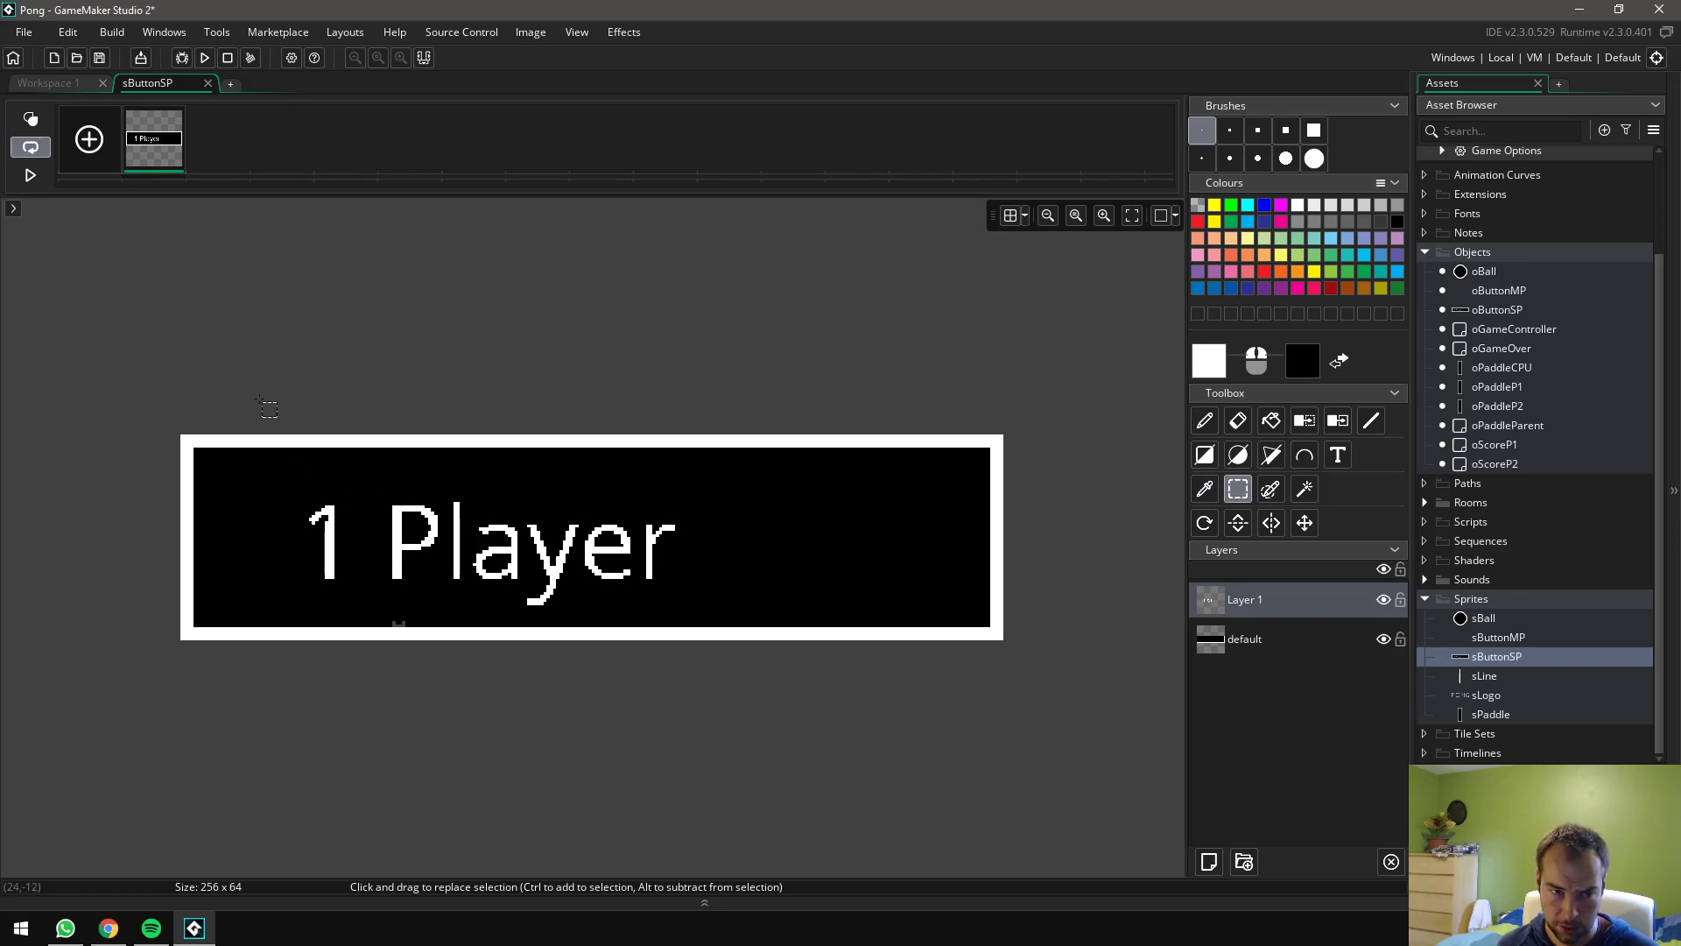
left_click_drag(257, 395, 703, 670)
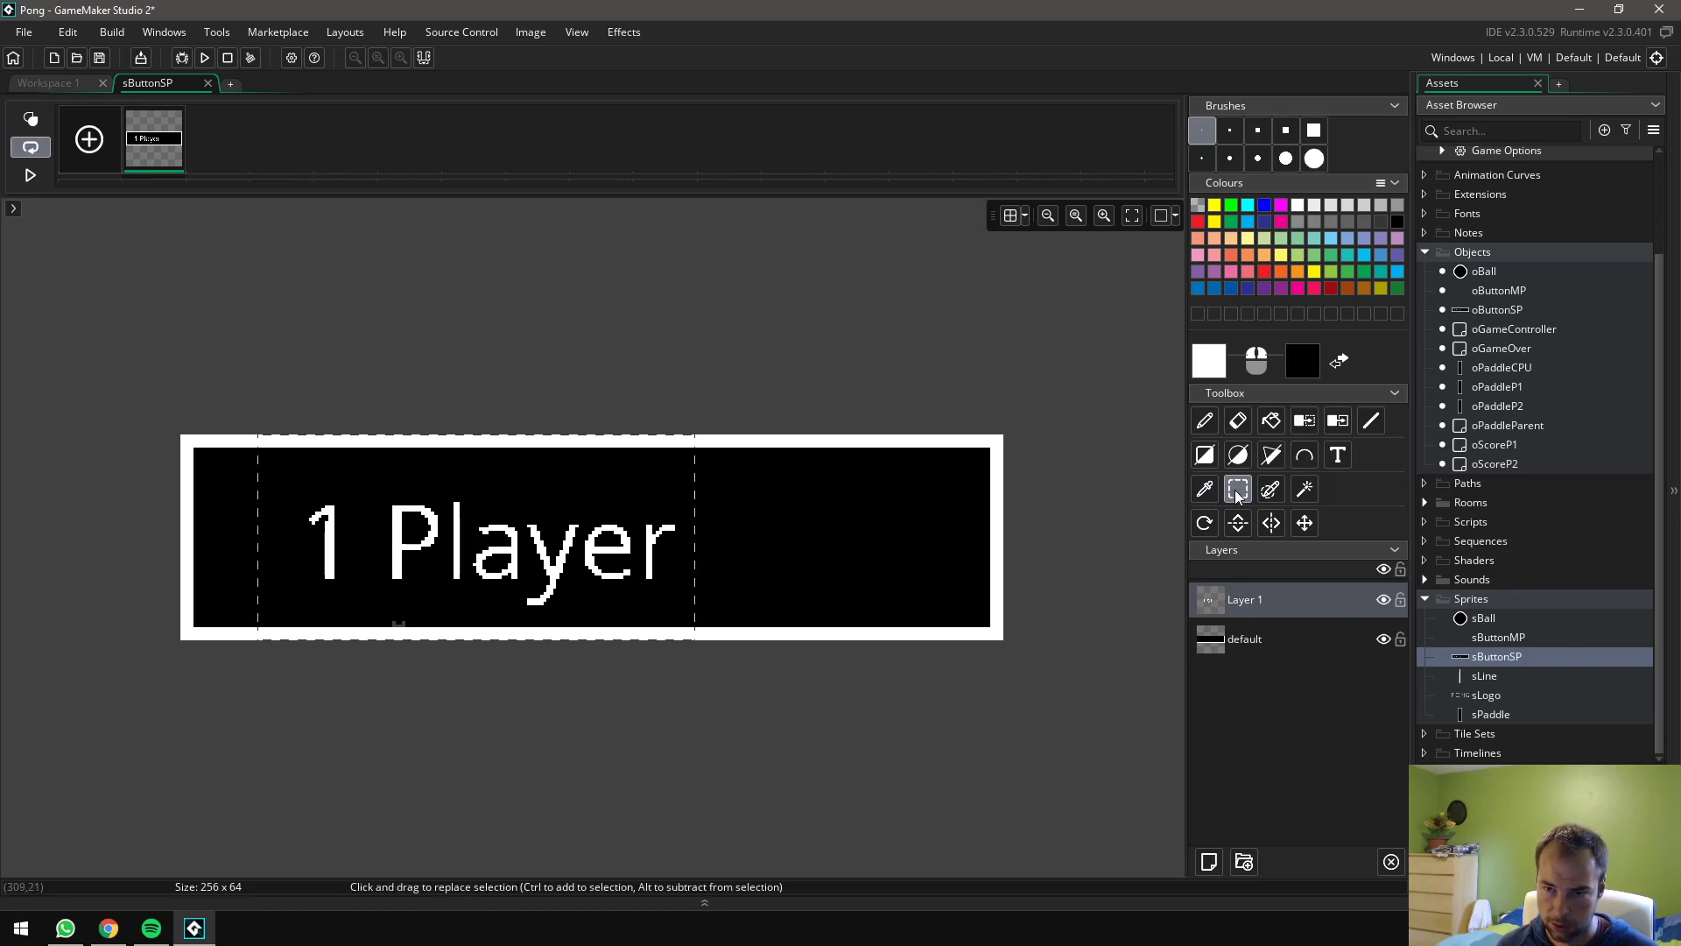
left_click(343, 375)
left_click_drag(229, 378, 738, 731)
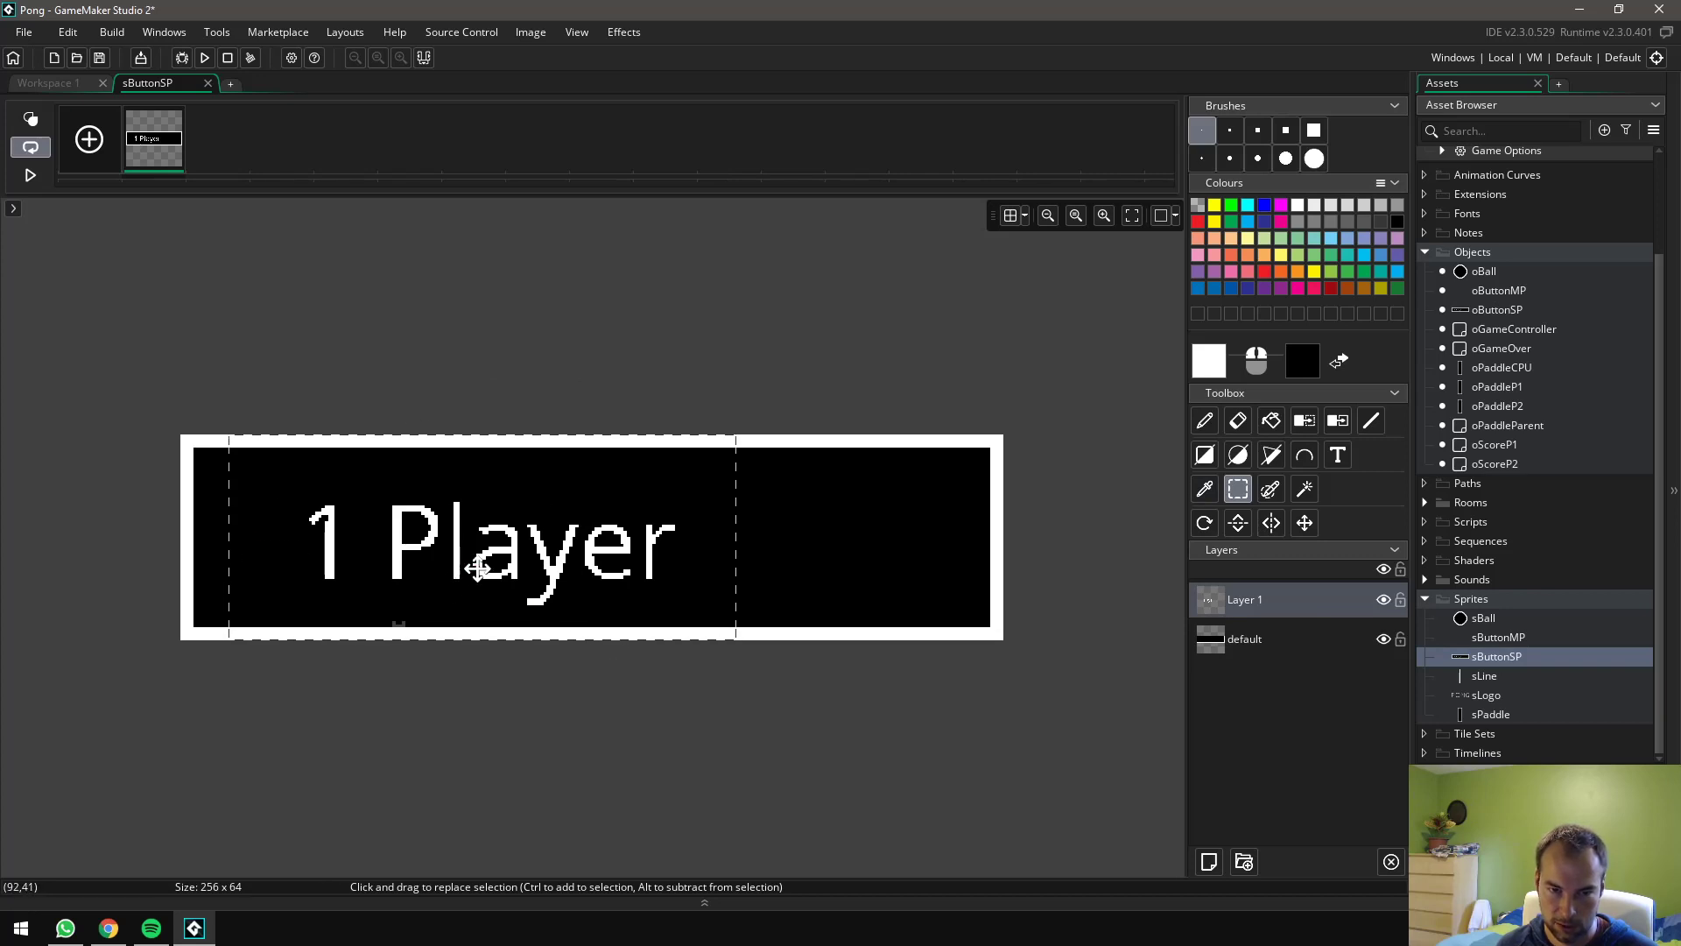
left_click_drag(480, 564, 669, 553)
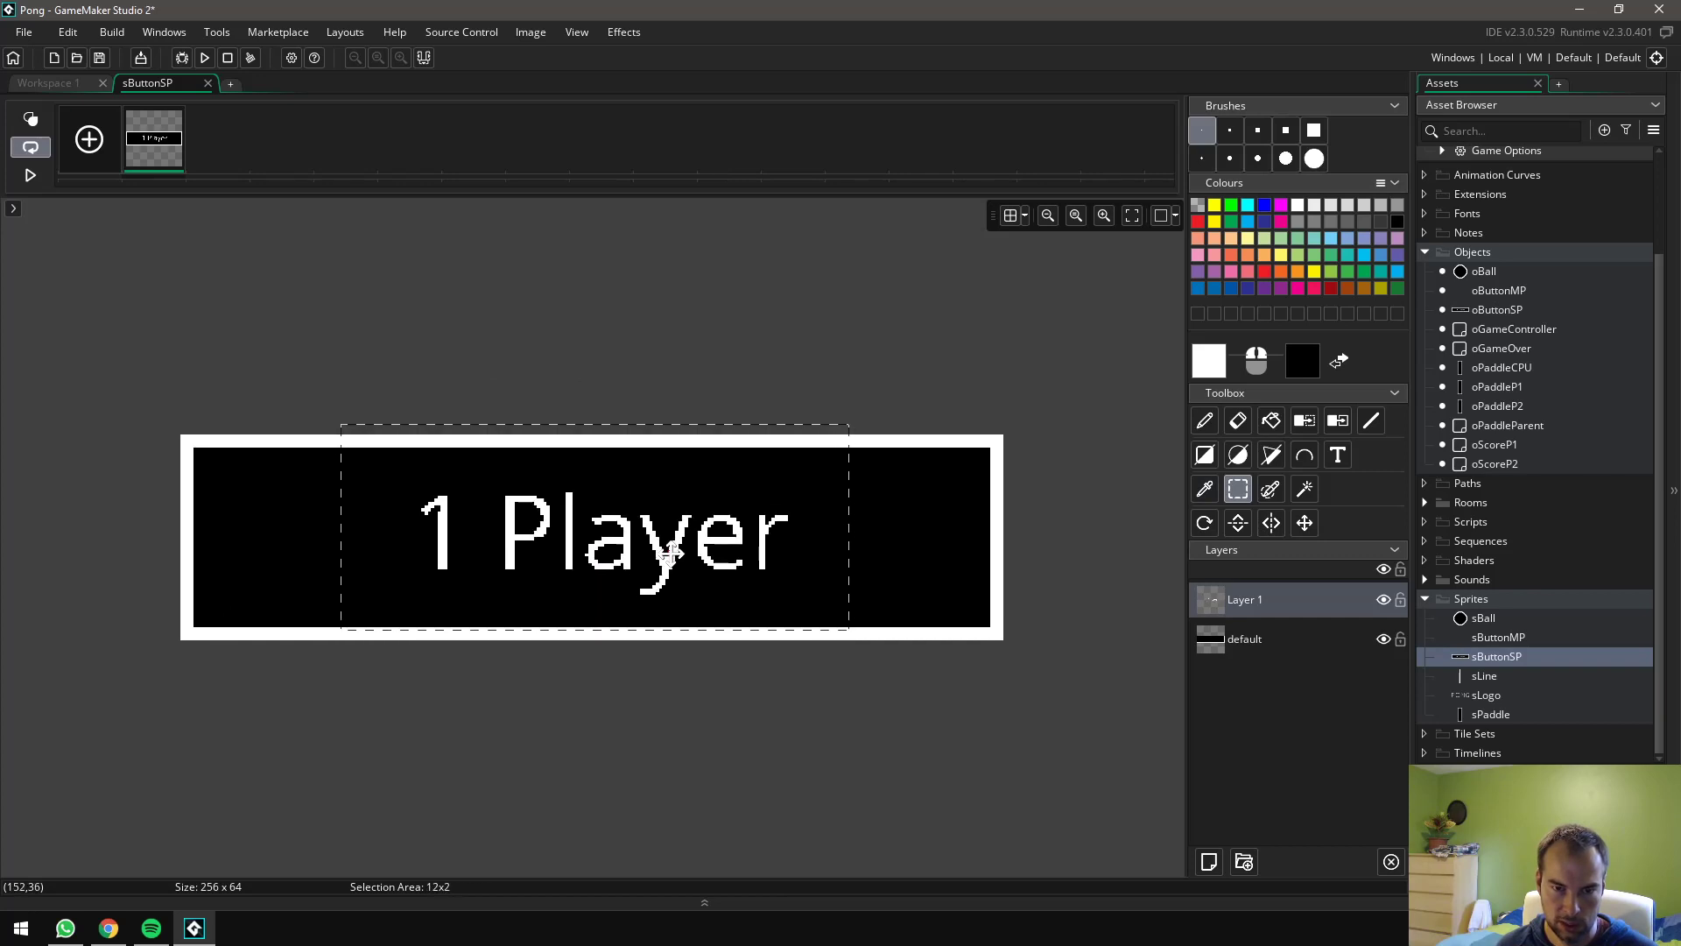
left_click(711, 693)
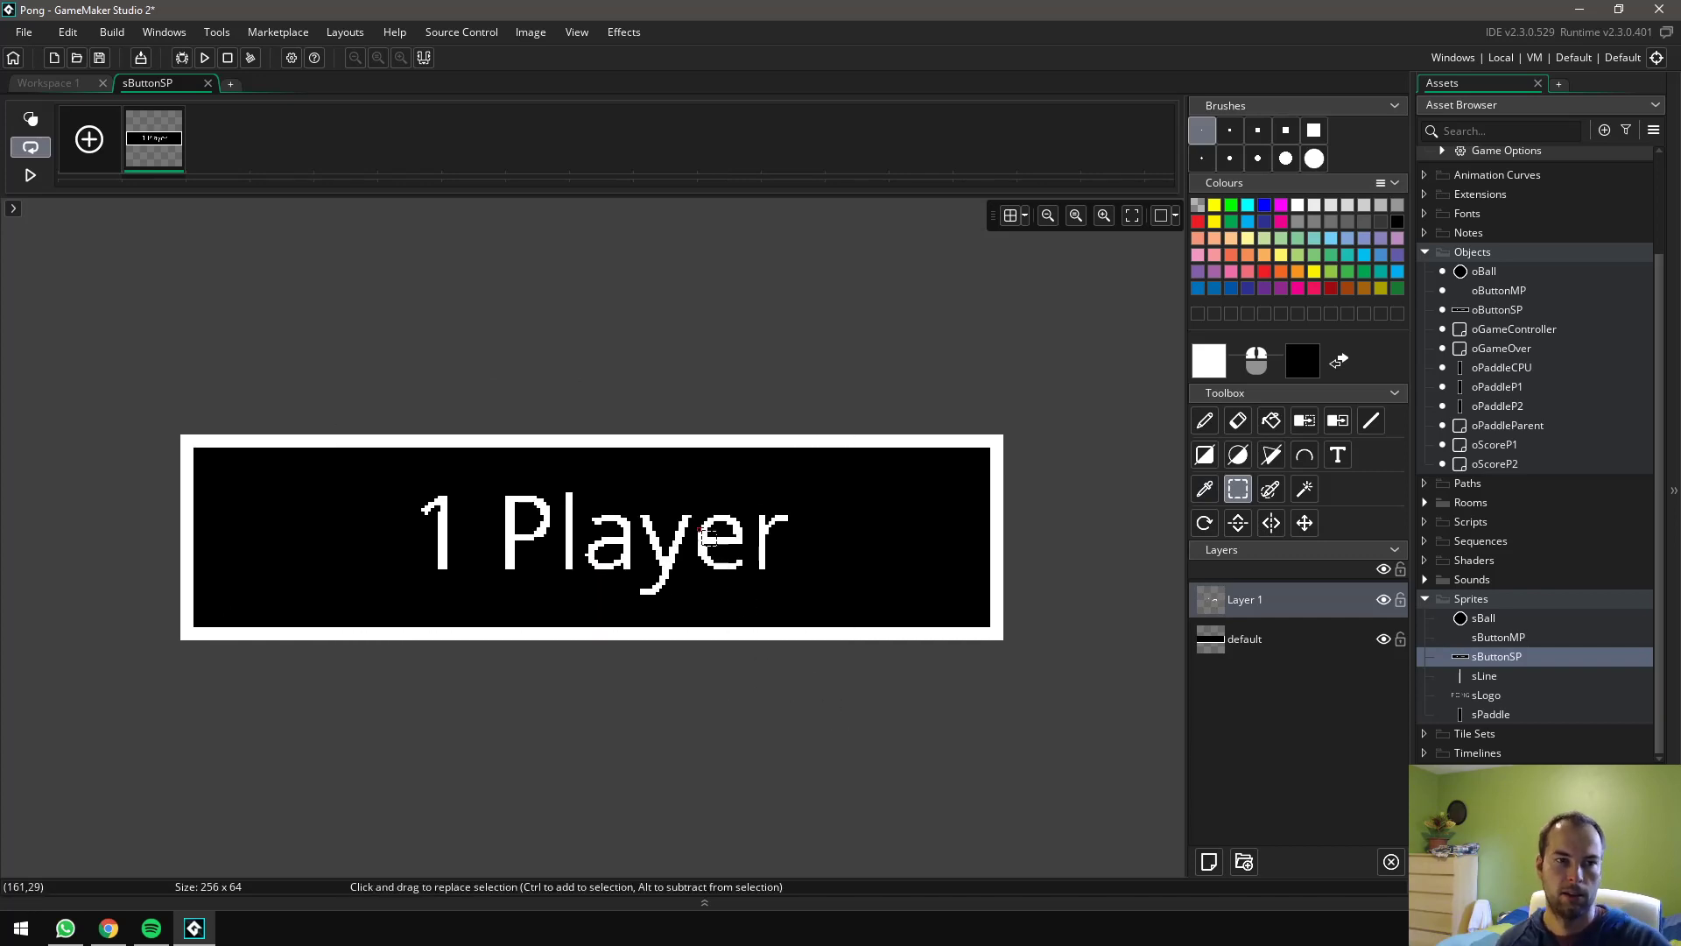
Duplicate the "1 Player" button frame within the sButtonSP sprite by copying and pasting it
right_click(156, 147)
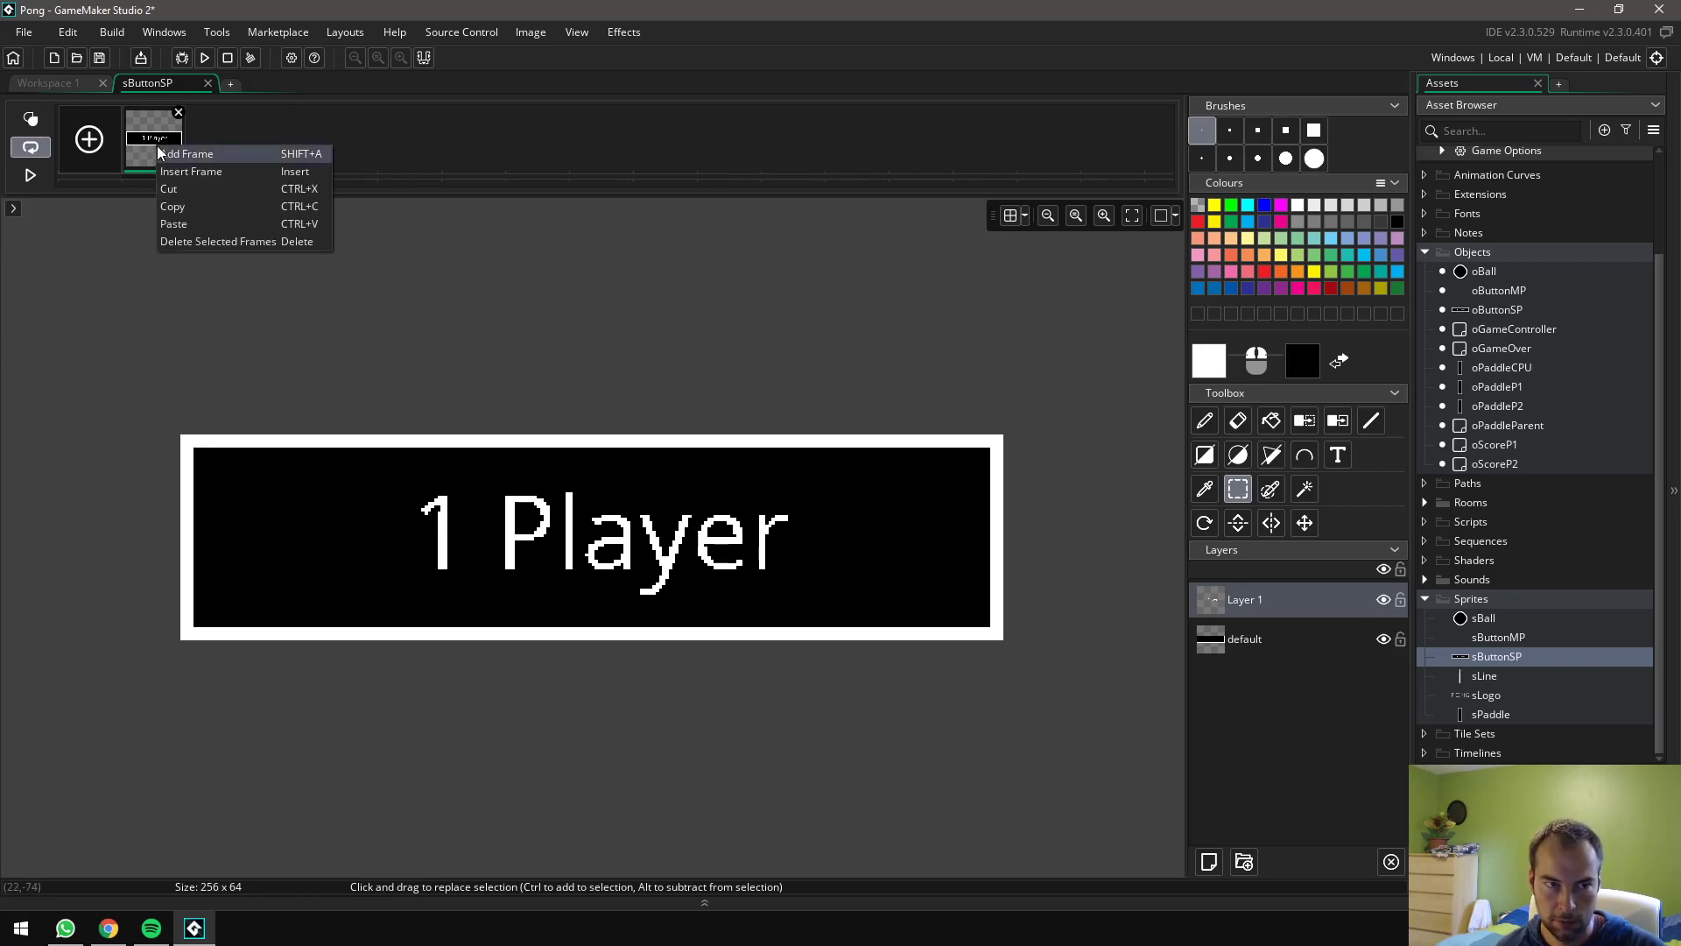
left_click(313, 207)
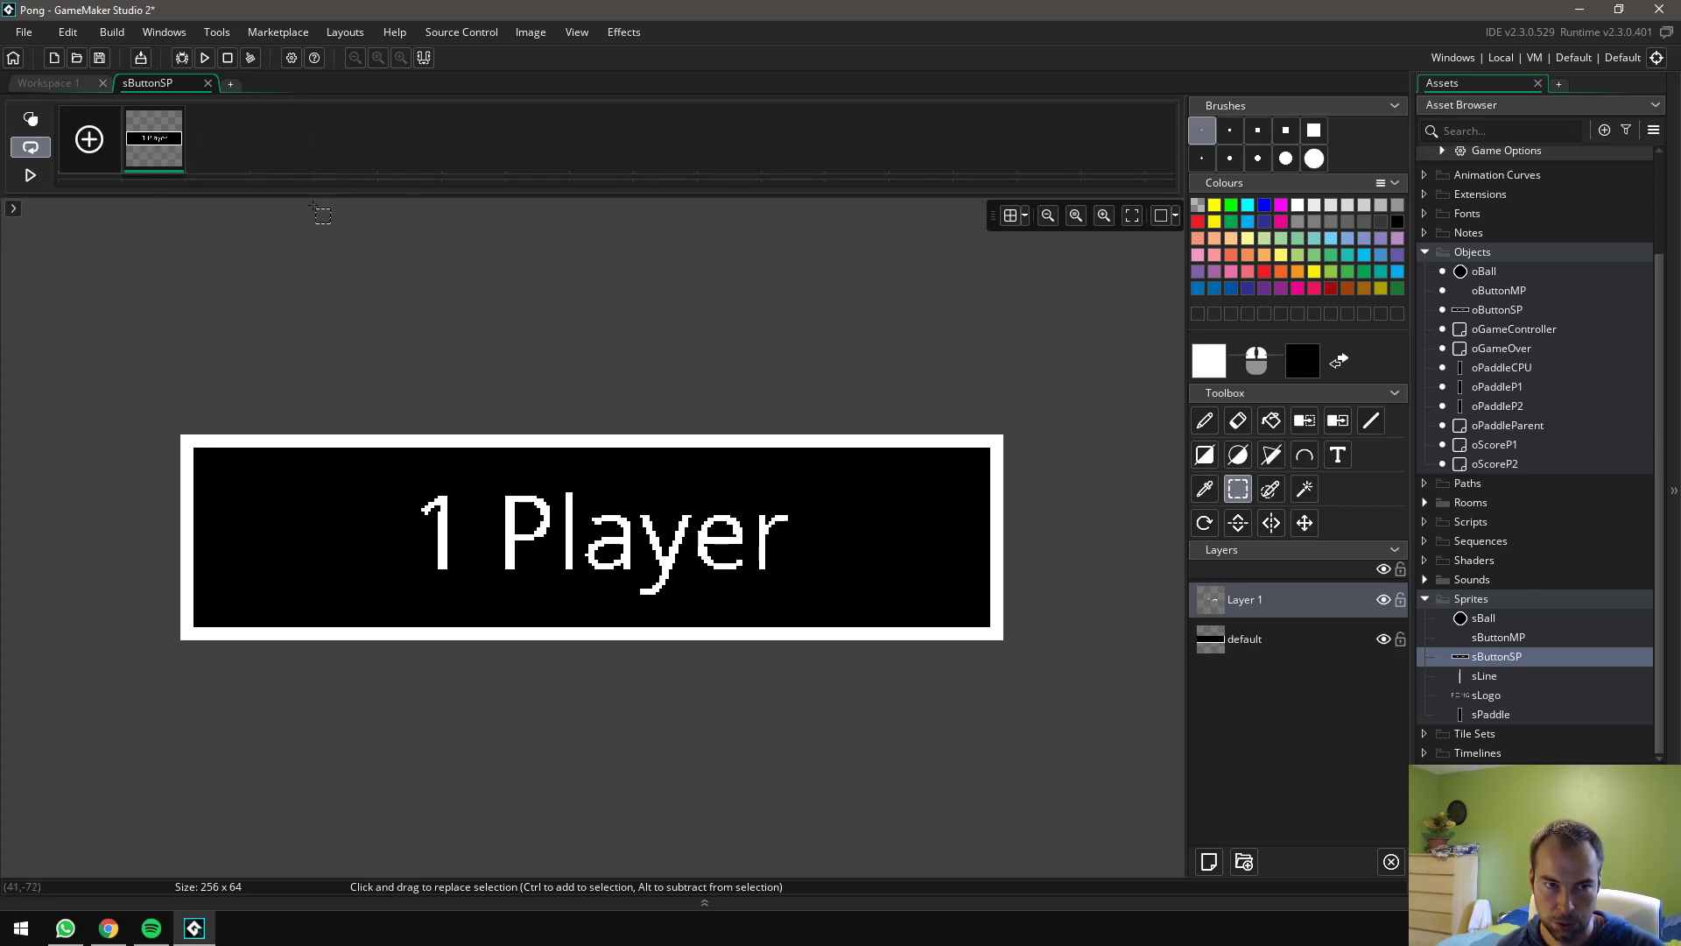
right_click(245, 133)
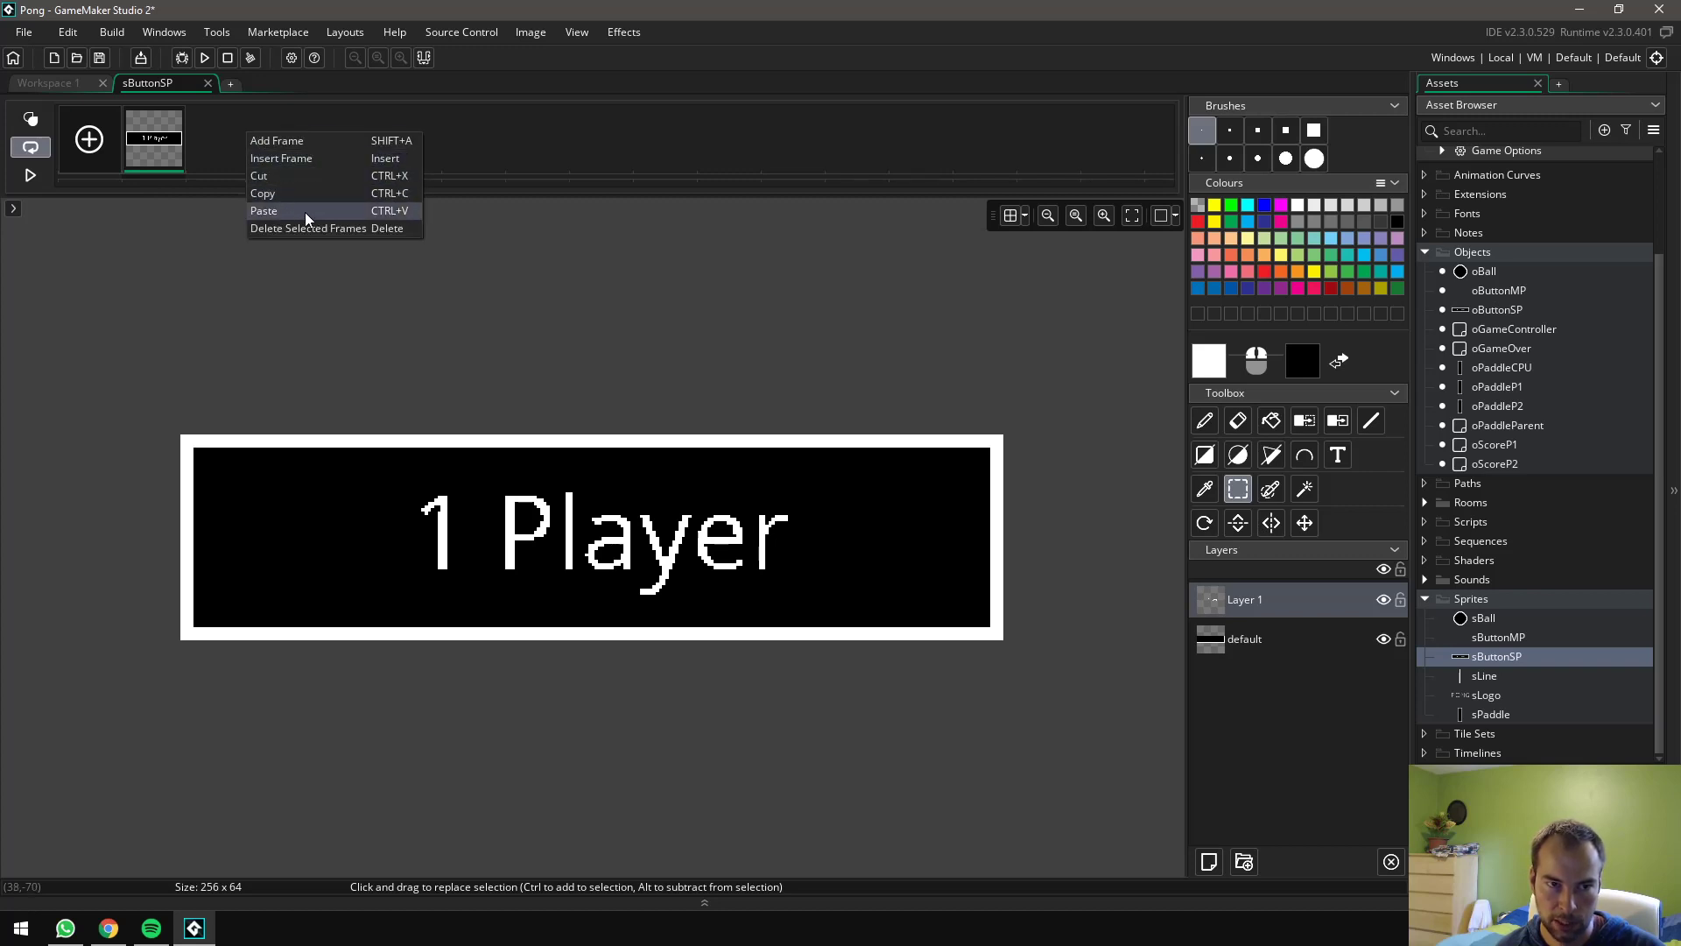
left_click(238, 144)
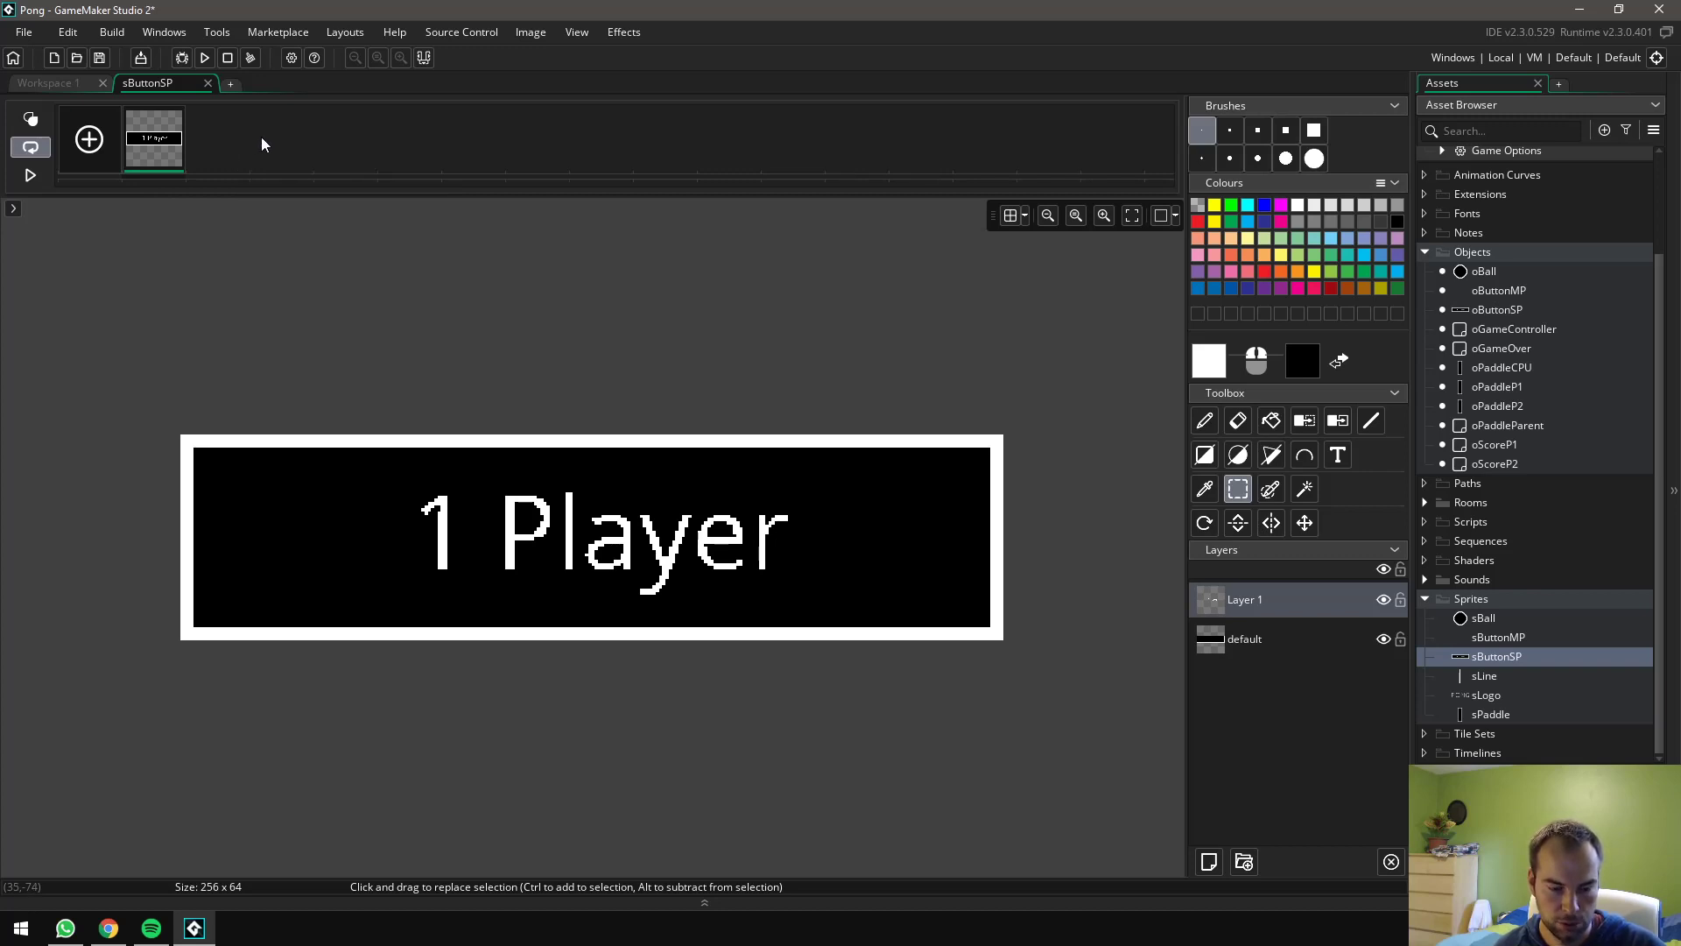
key("ctrl+v")
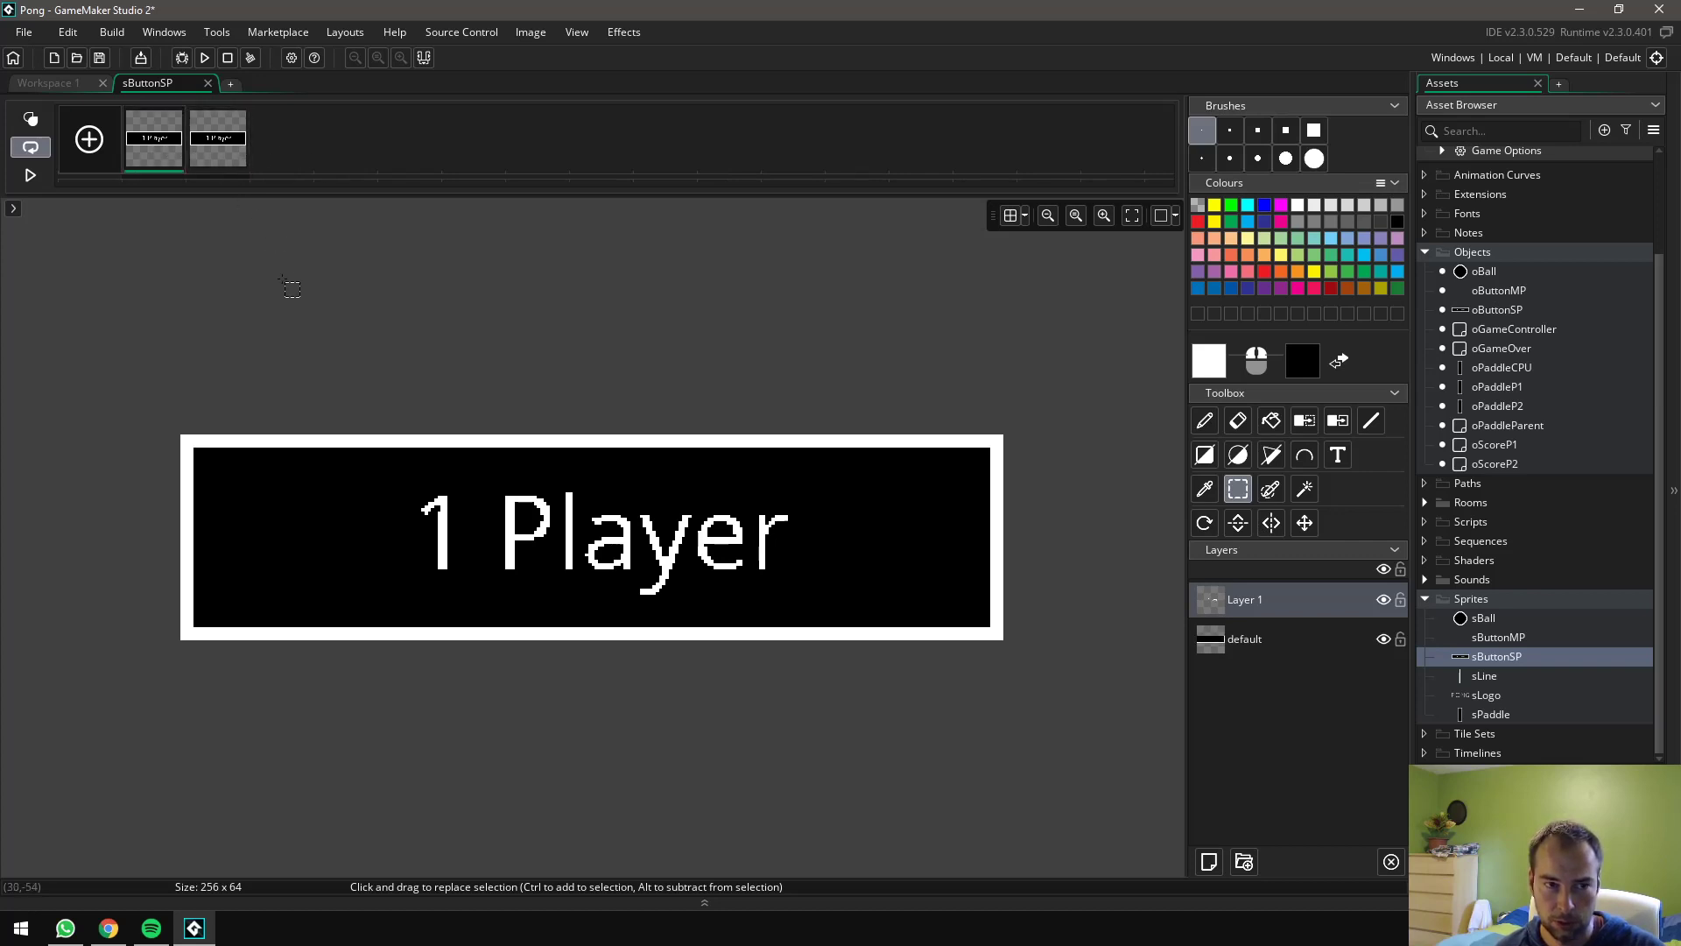
On the second sButtonSP frame, recolour the white border on the default layer and the "1 Player" text on Layer 1 to grey
left_click(205, 155)
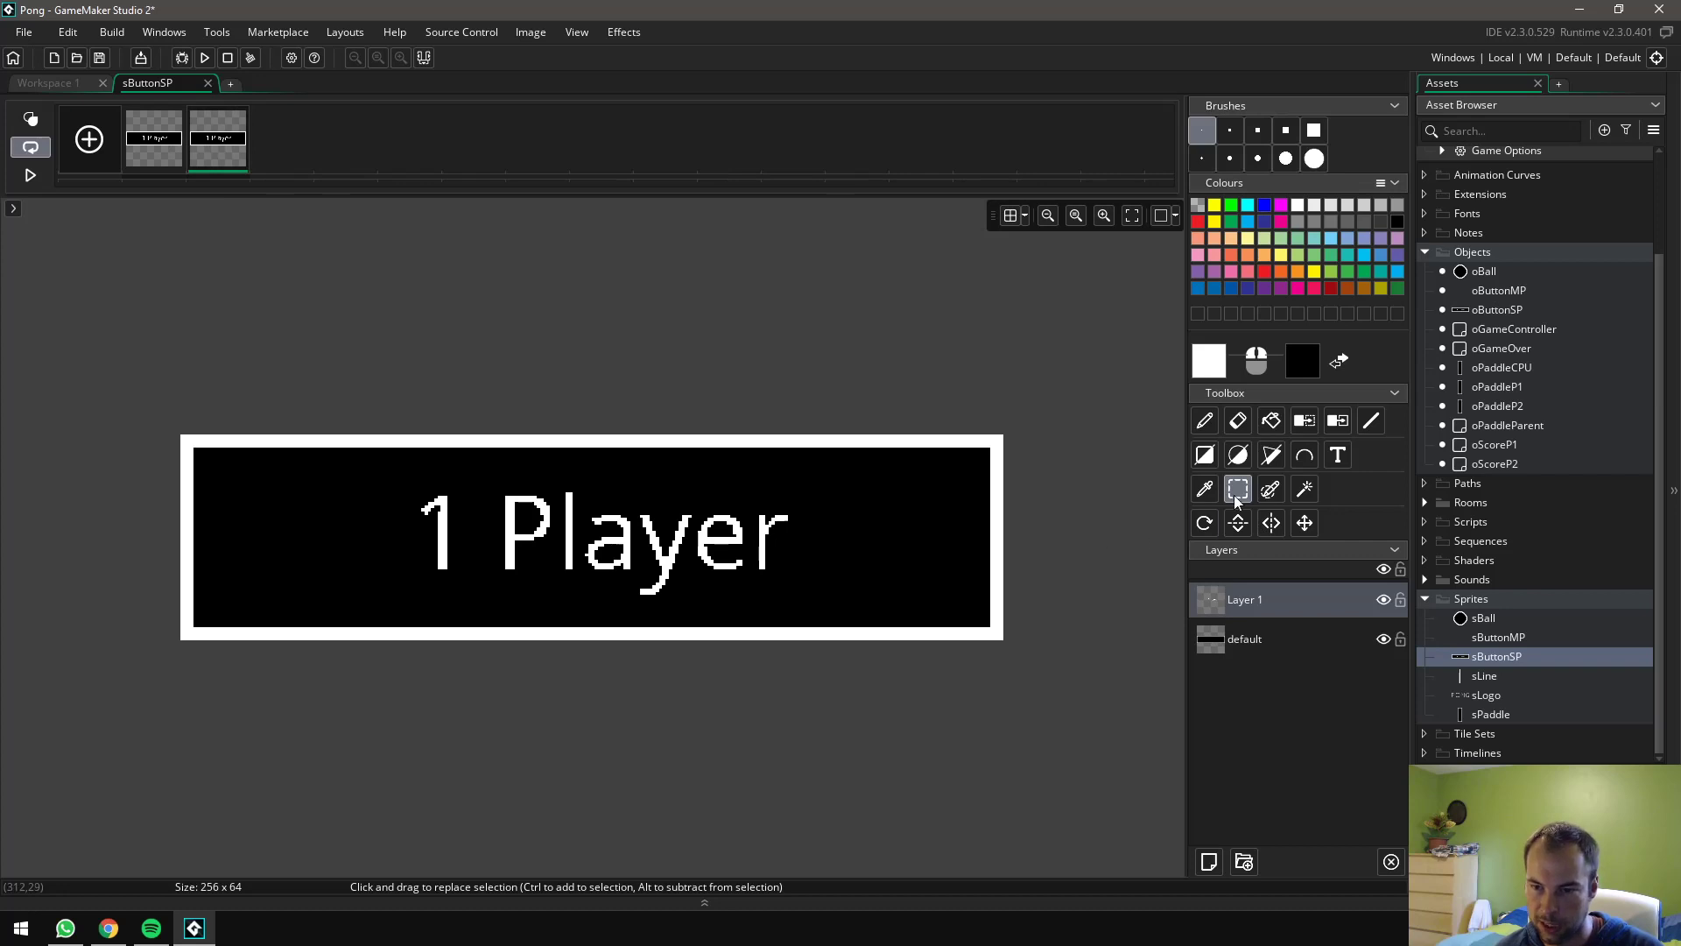
left_click(1299, 221)
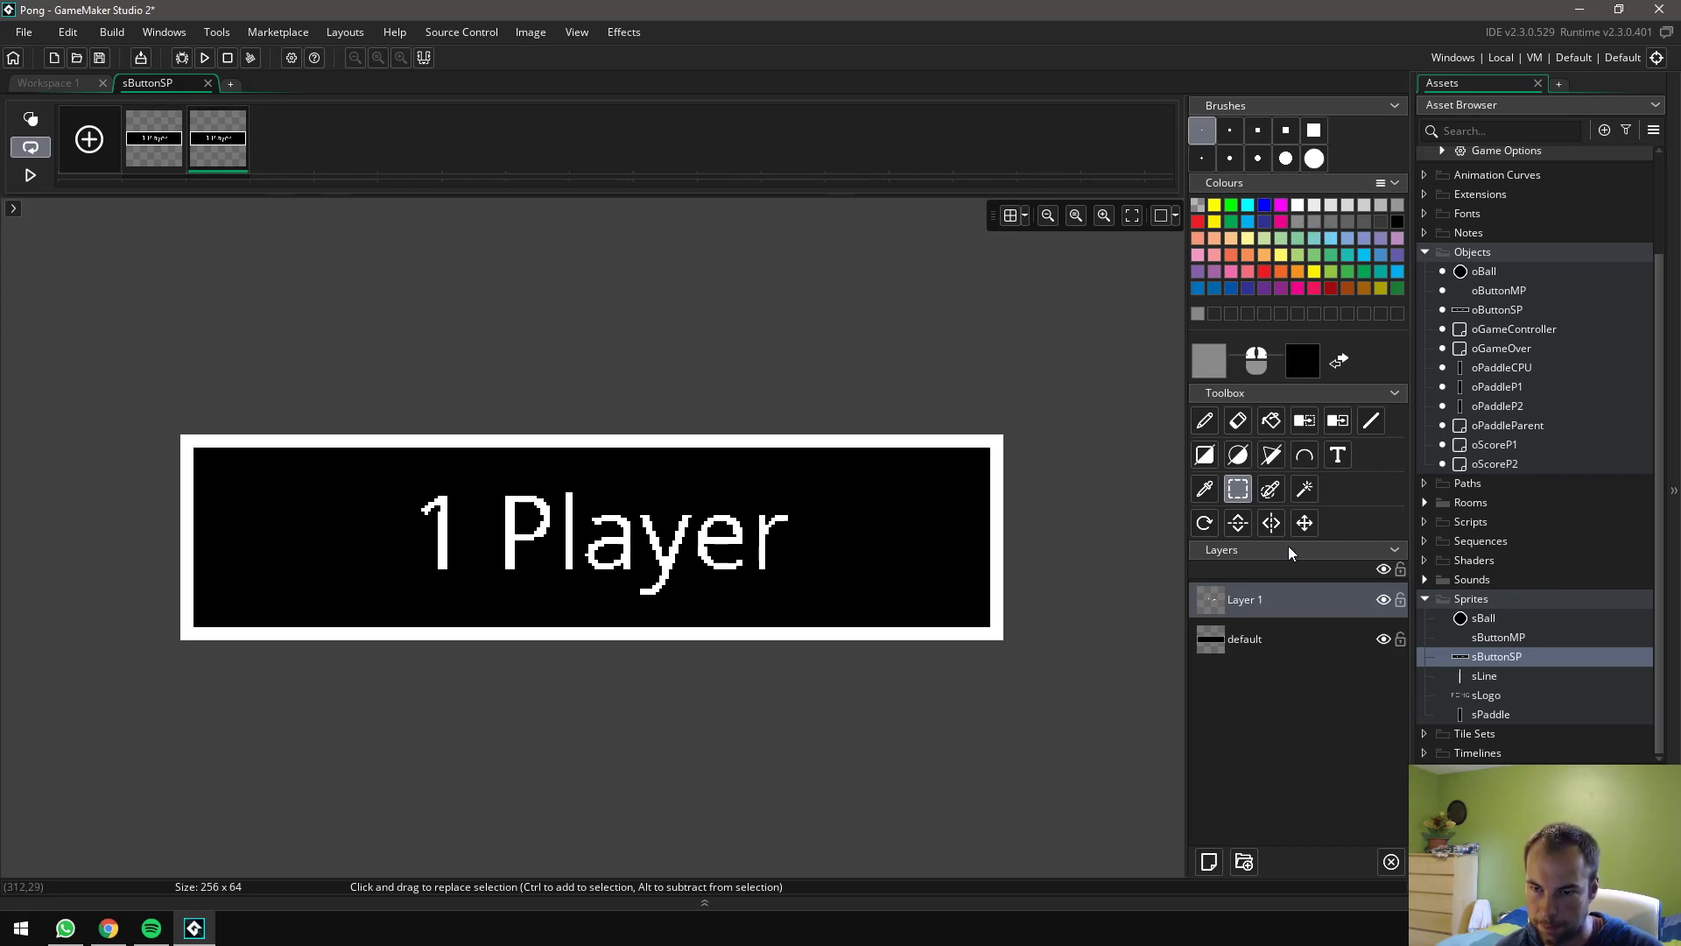
left_click(1337, 423)
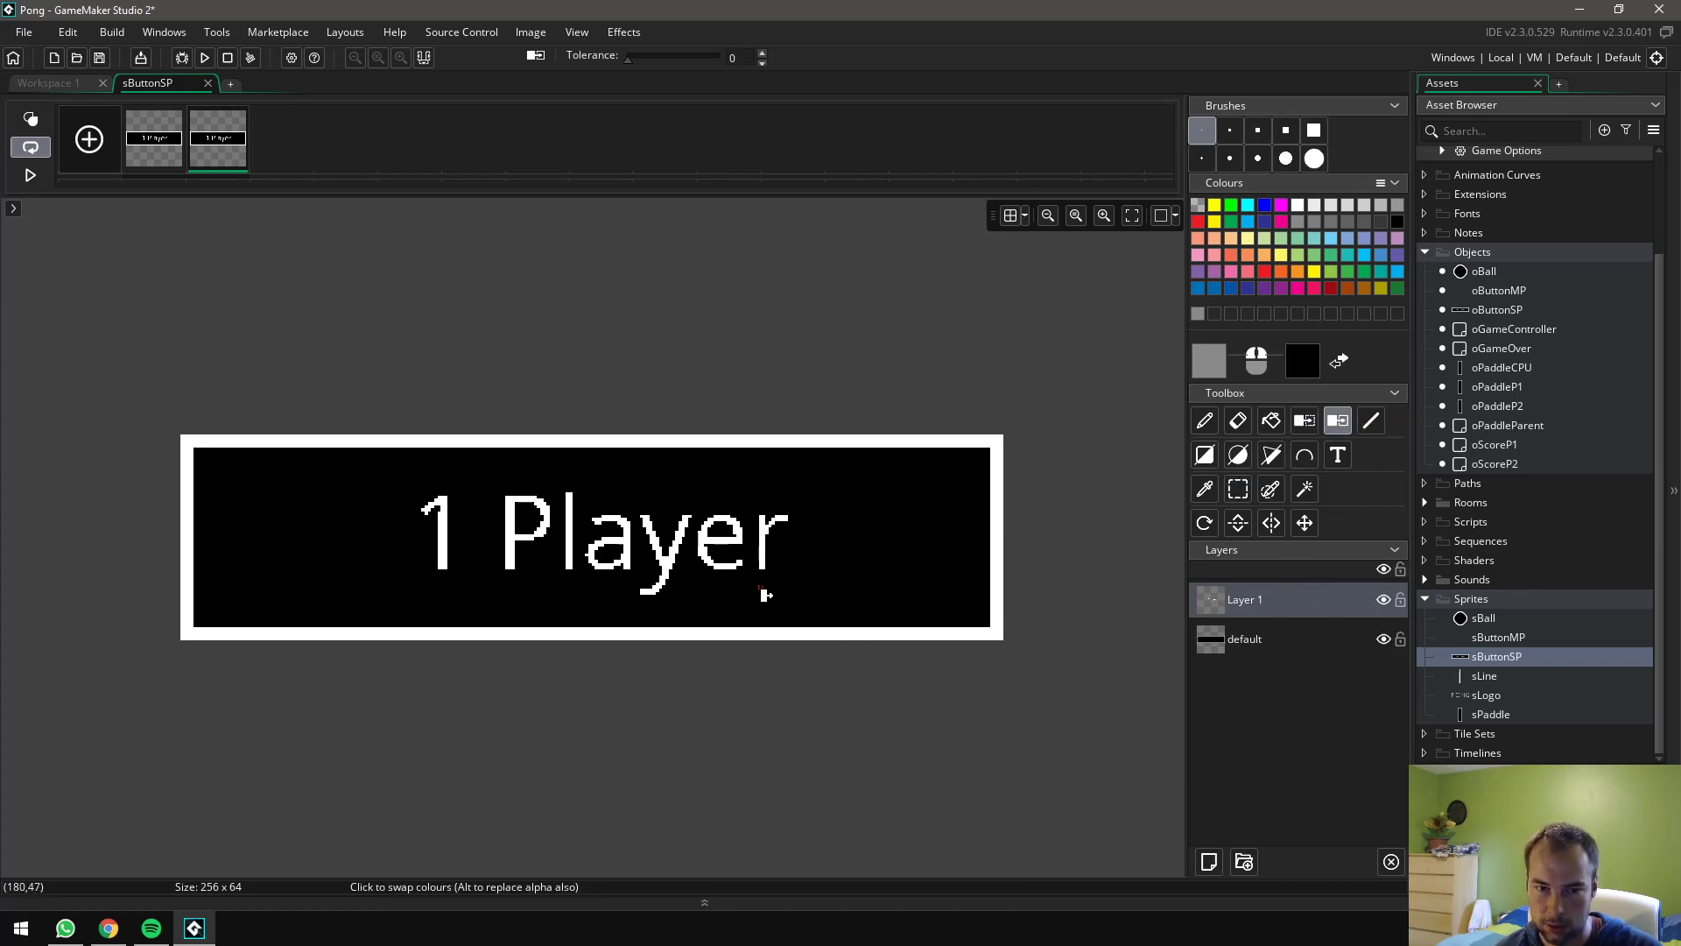
left_click(1254, 643)
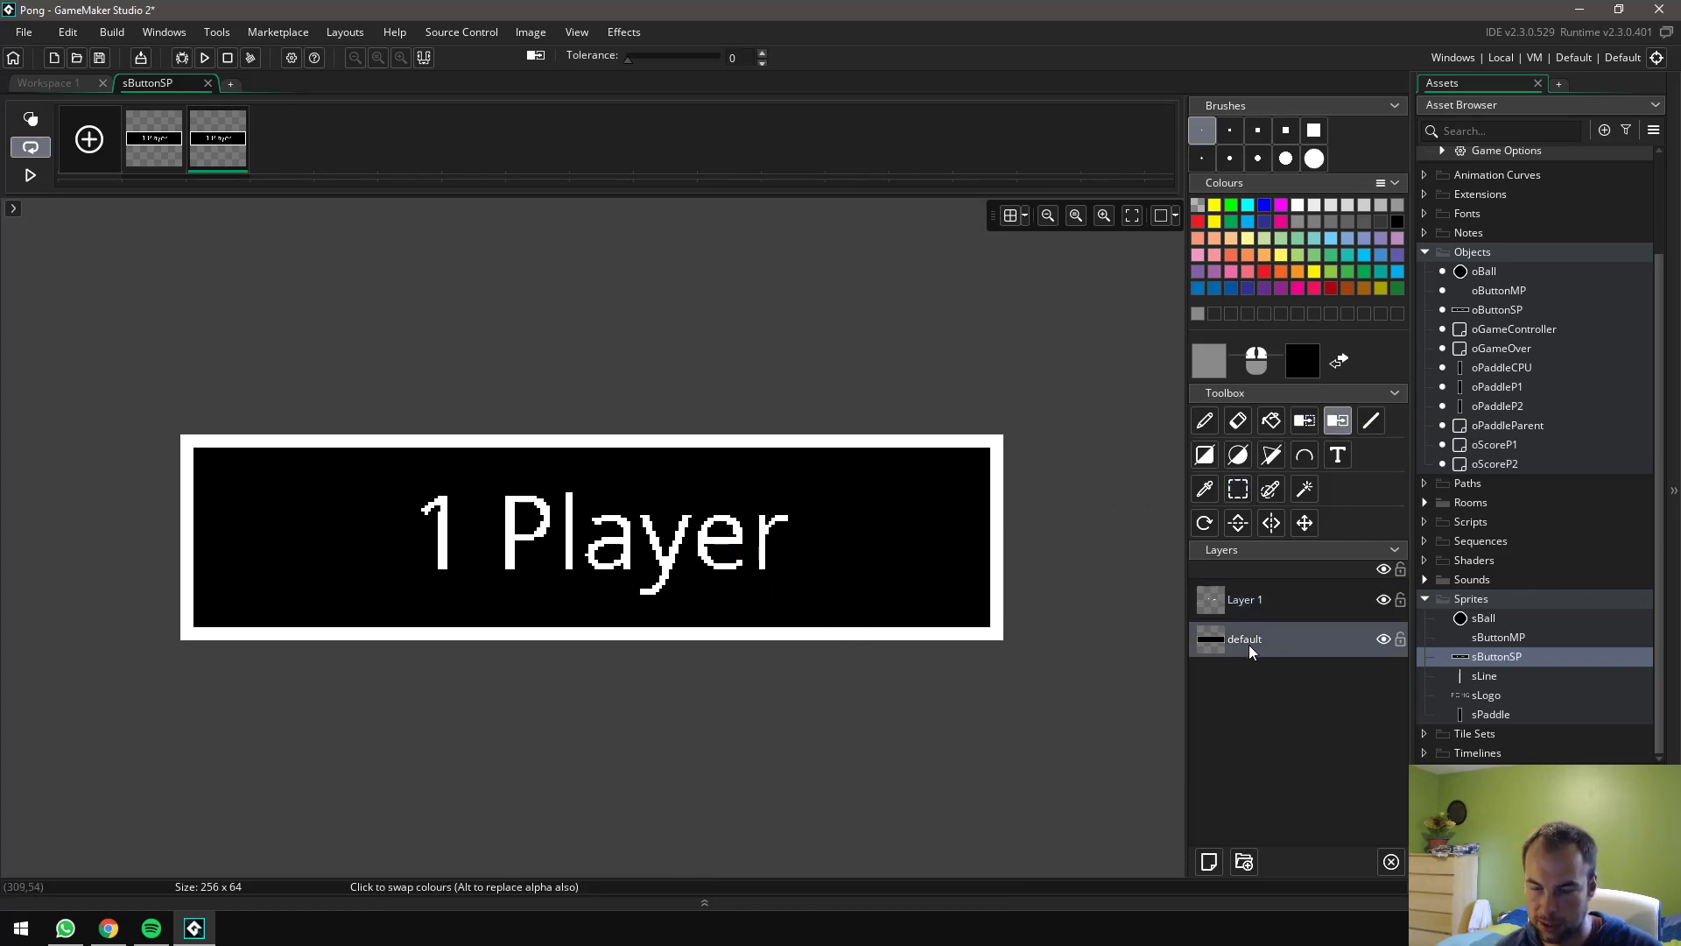
left_click(996, 579)
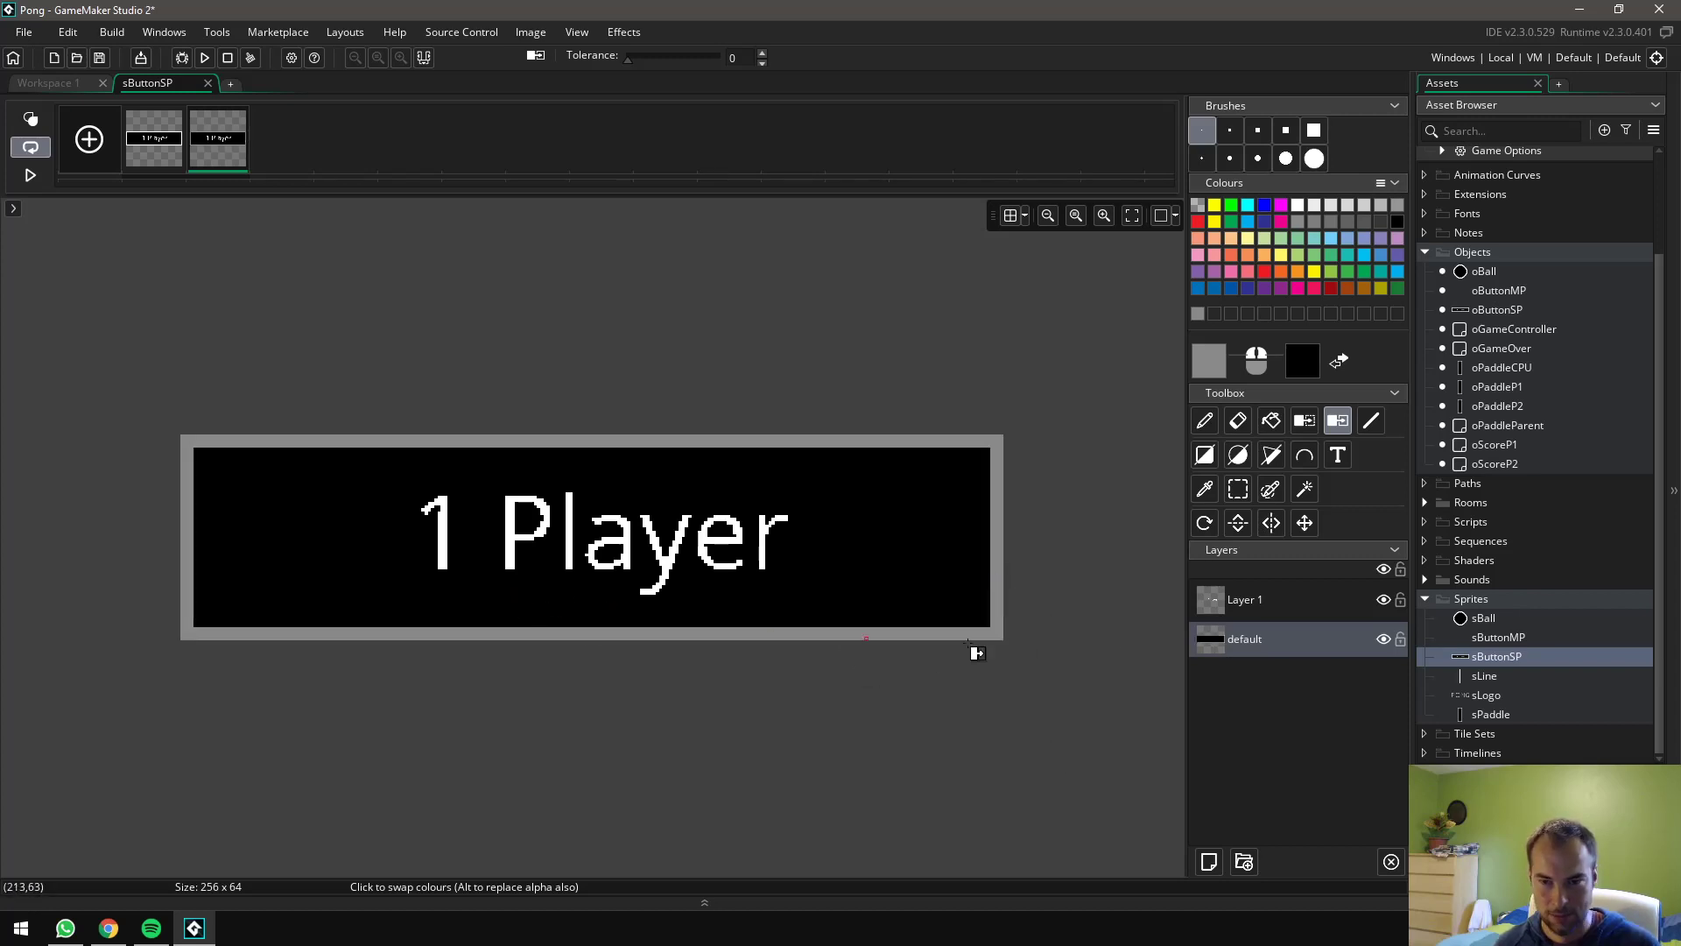
left_click(1248, 606)
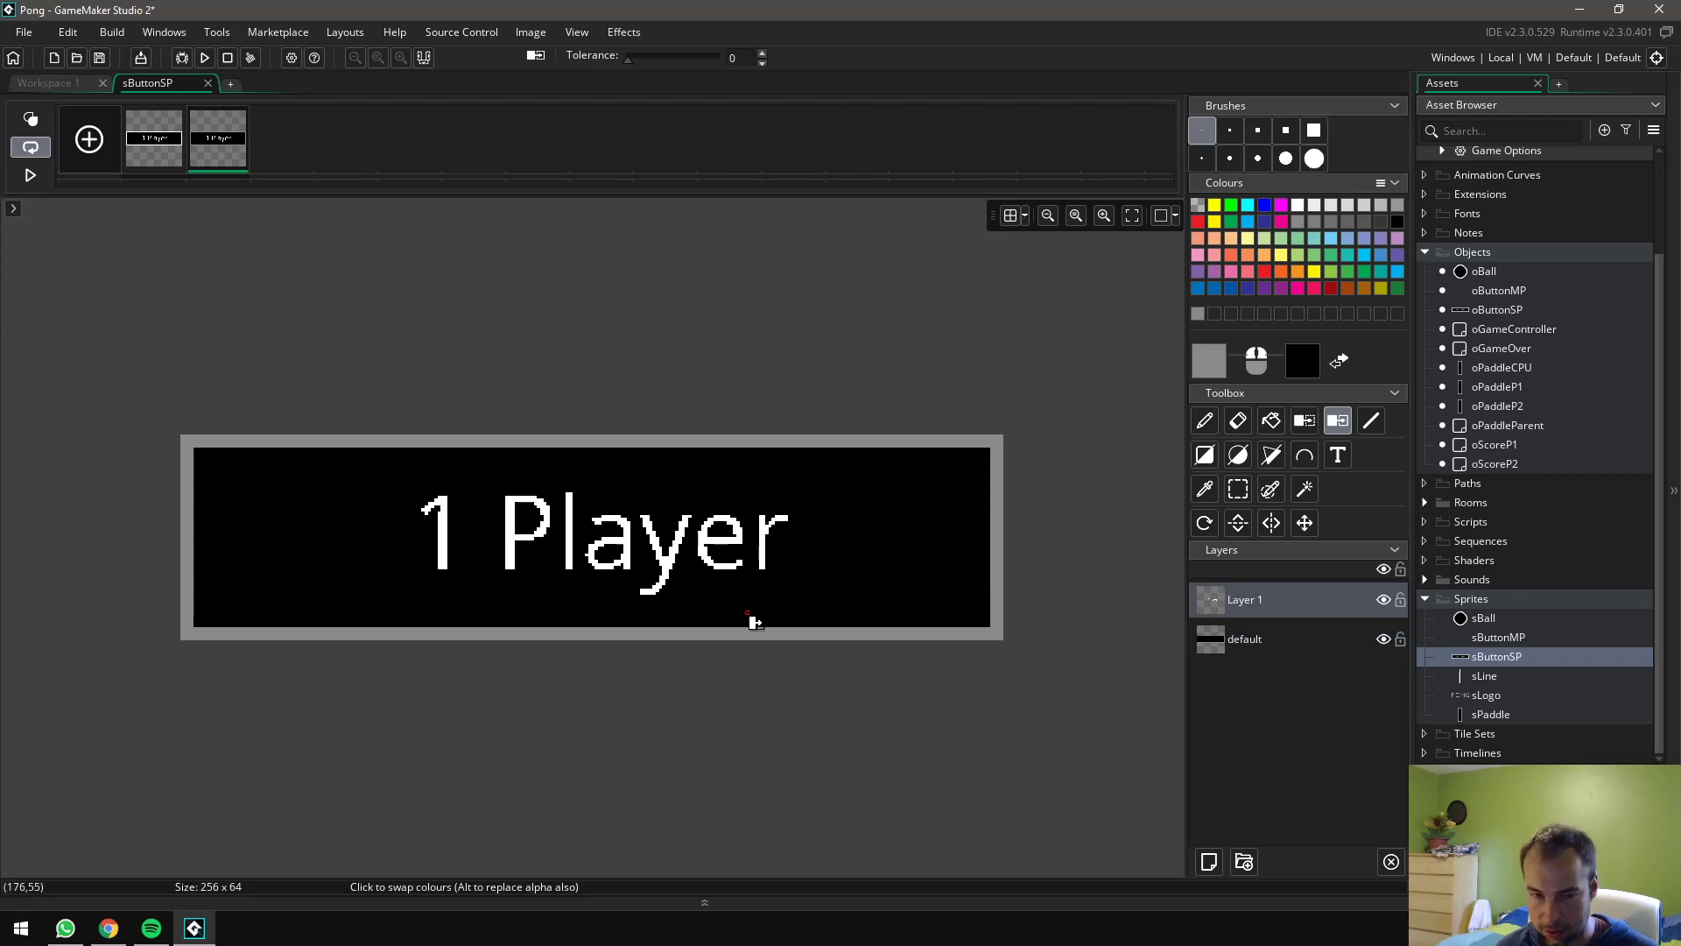
left_click(704, 540)
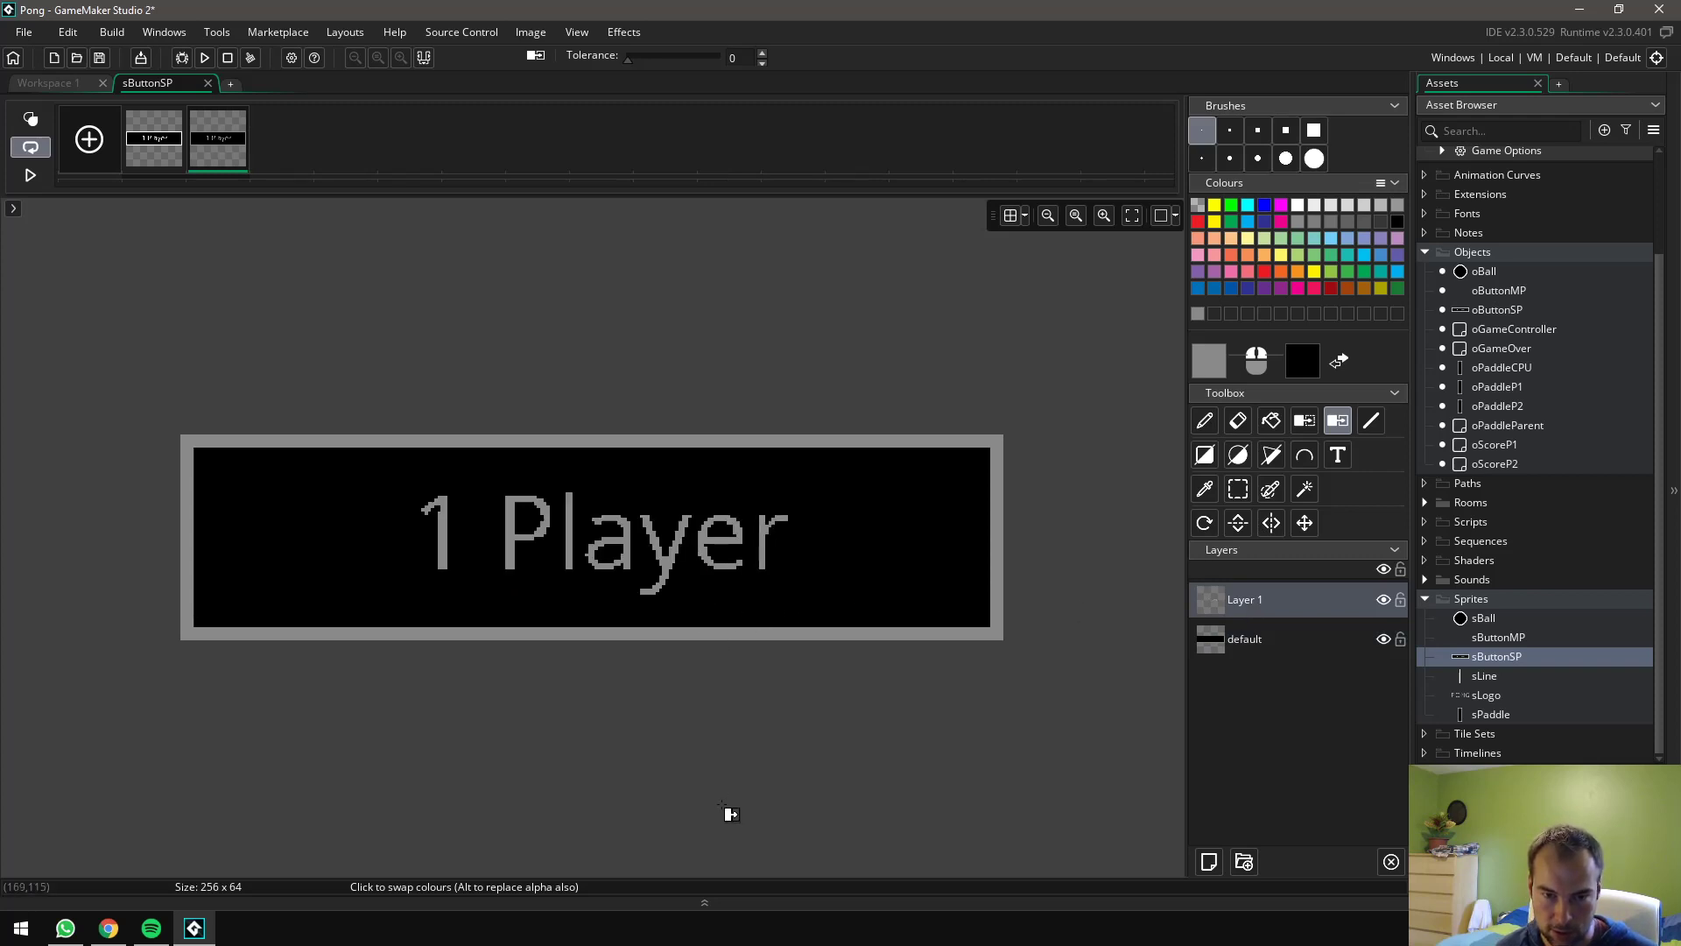
Compare the white and grey frames of sButtonSP and close its image and sprite editors
left_click(152, 149)
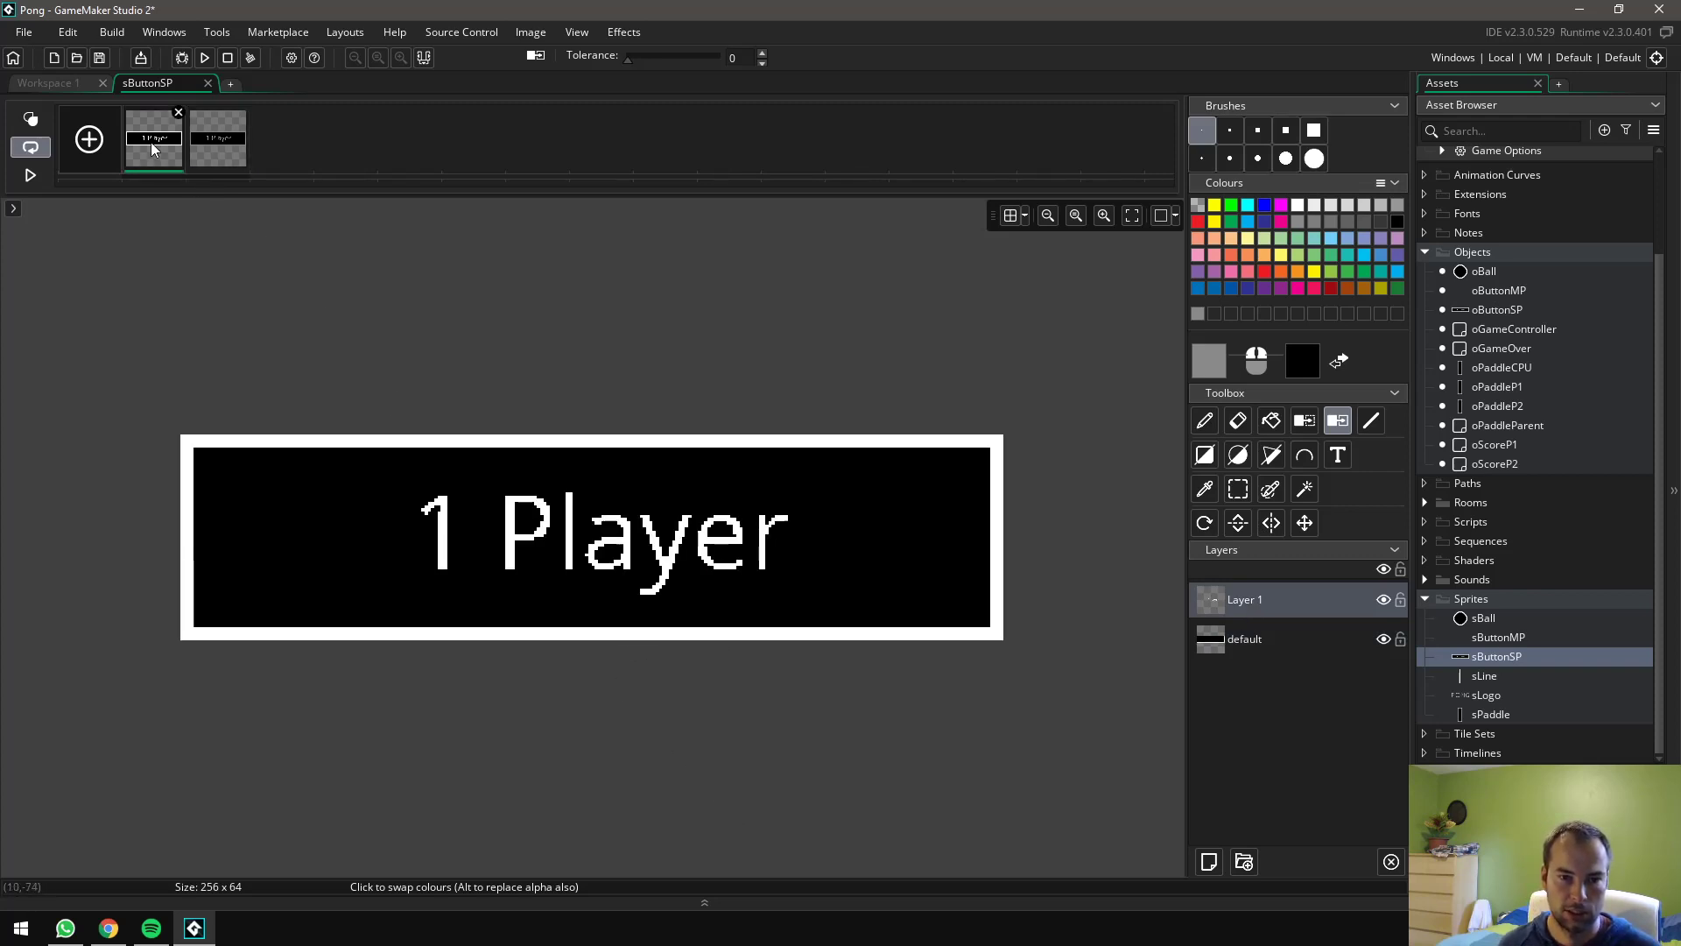
left_click(219, 148)
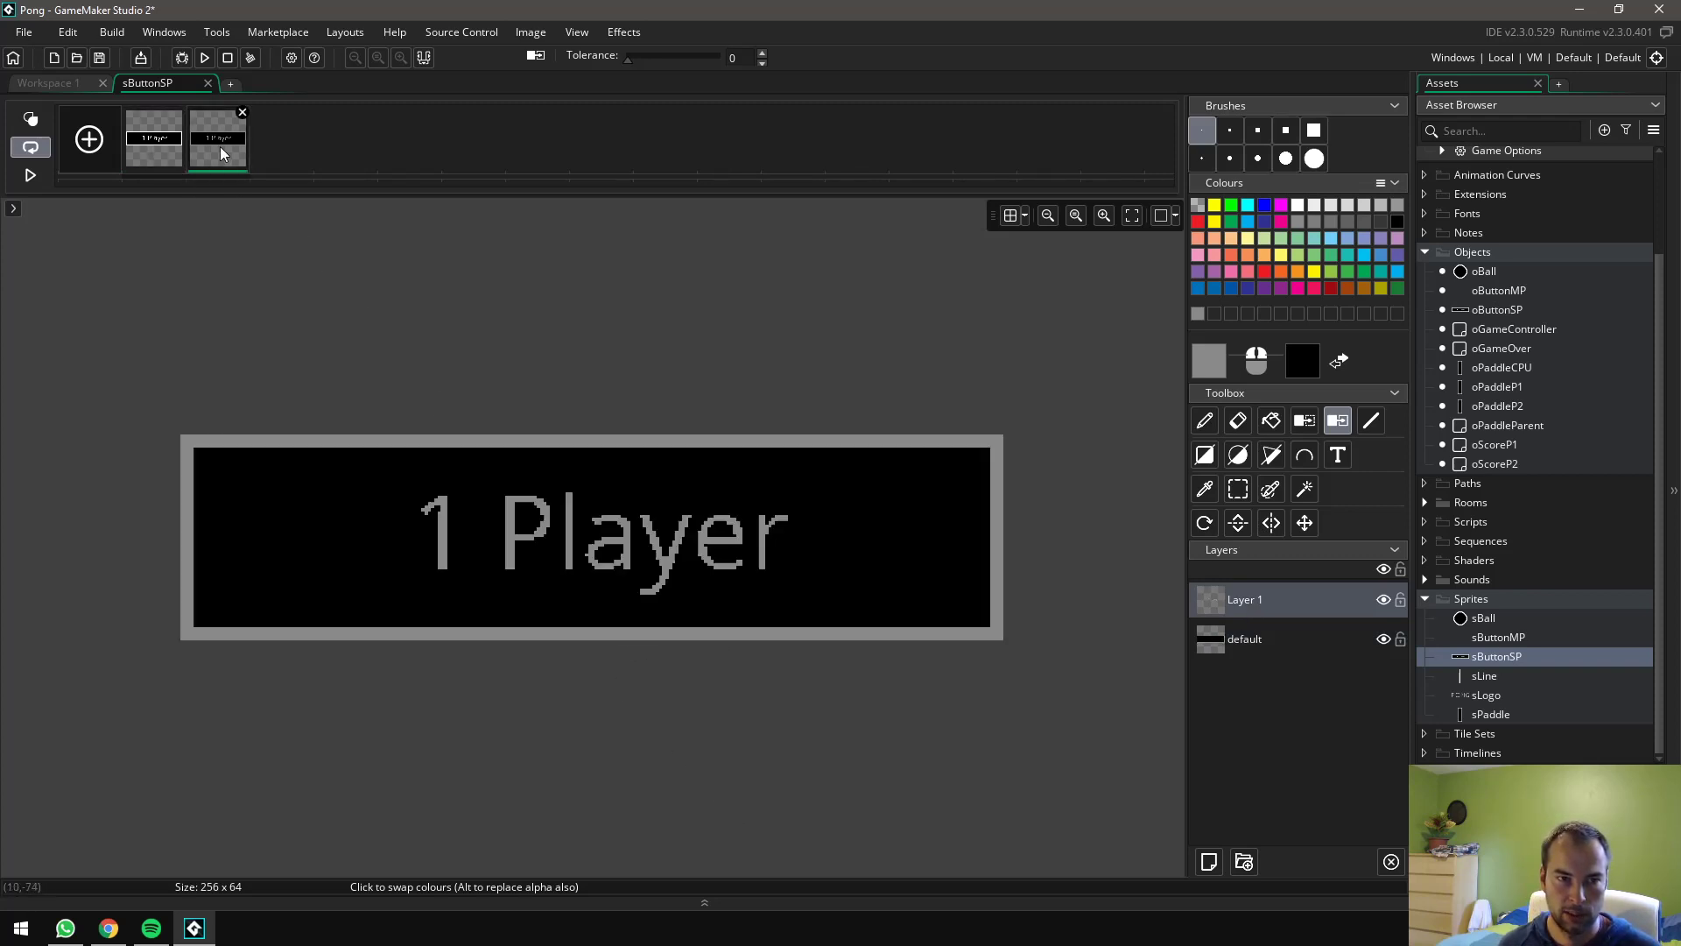
left_click(208, 83)
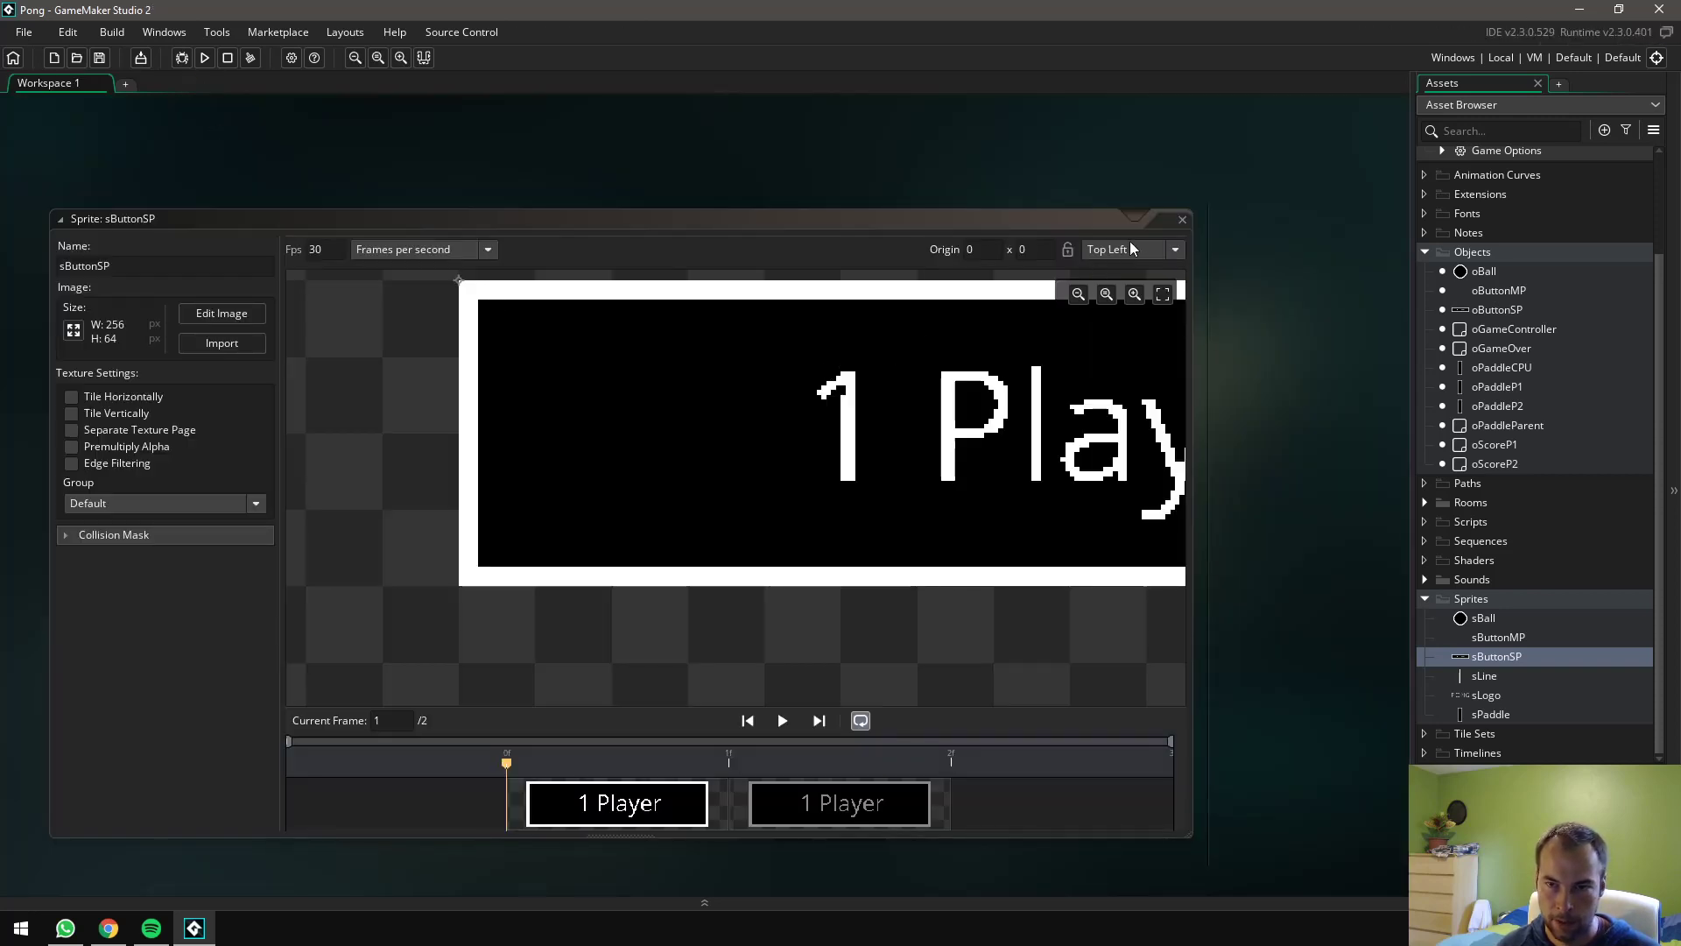
left_click(1181, 220)
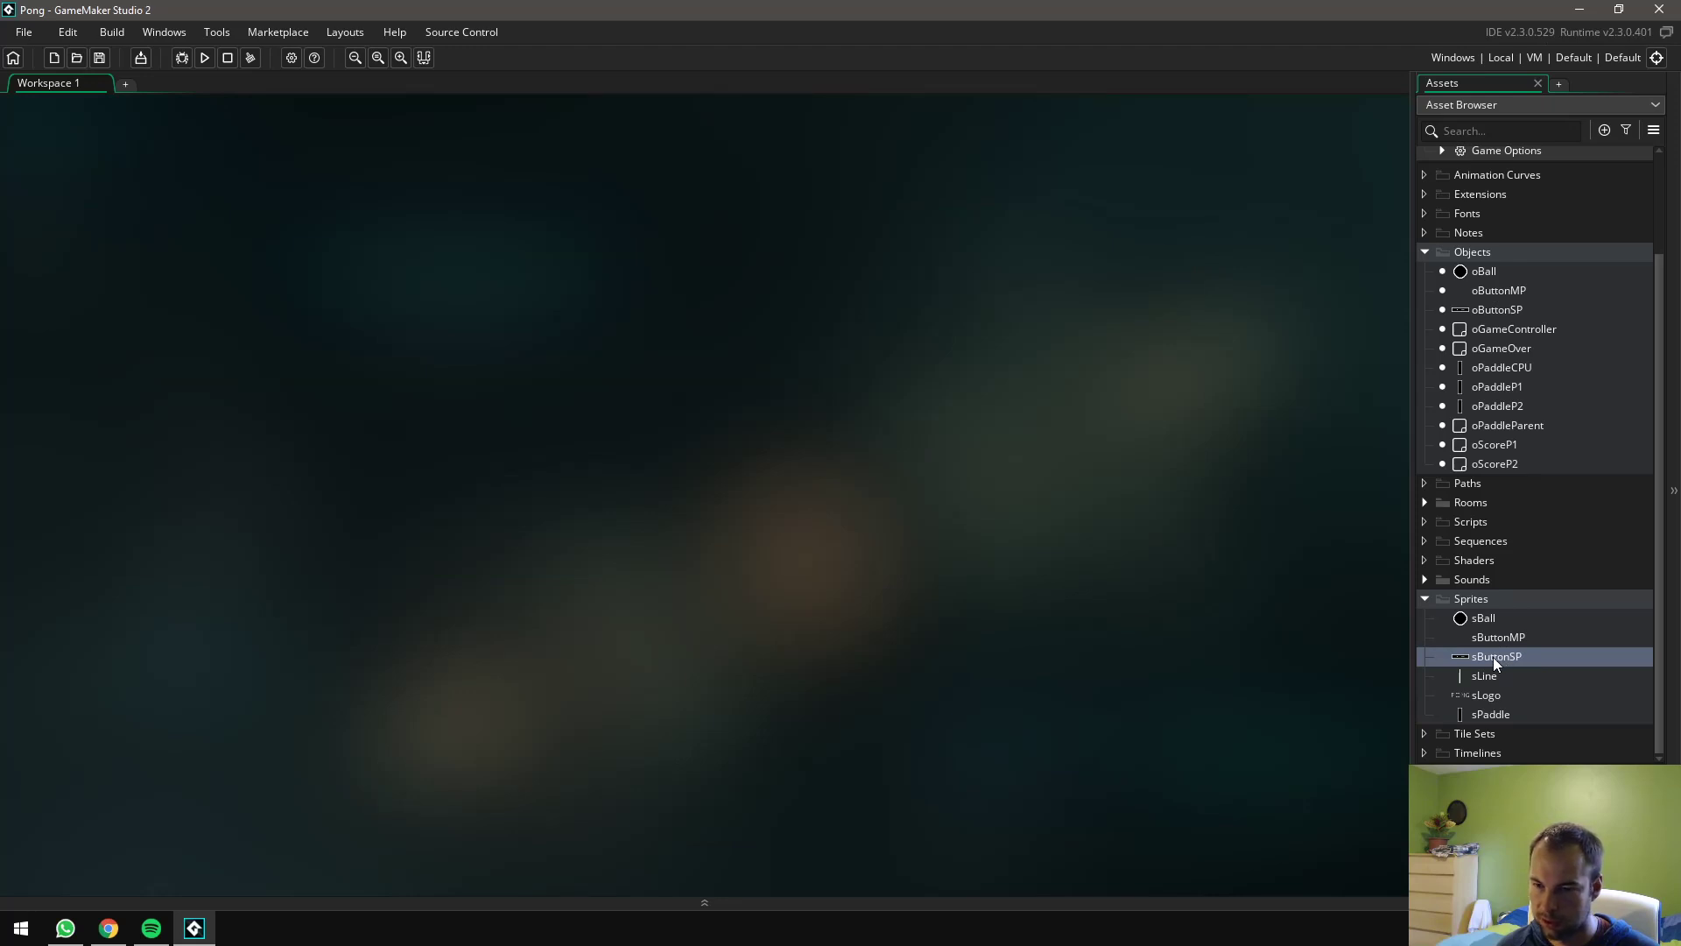
Open the sButtonMP sprite and scale it to 256 pixels wide, keeping its height at 64 pixels
double_click(1495, 643)
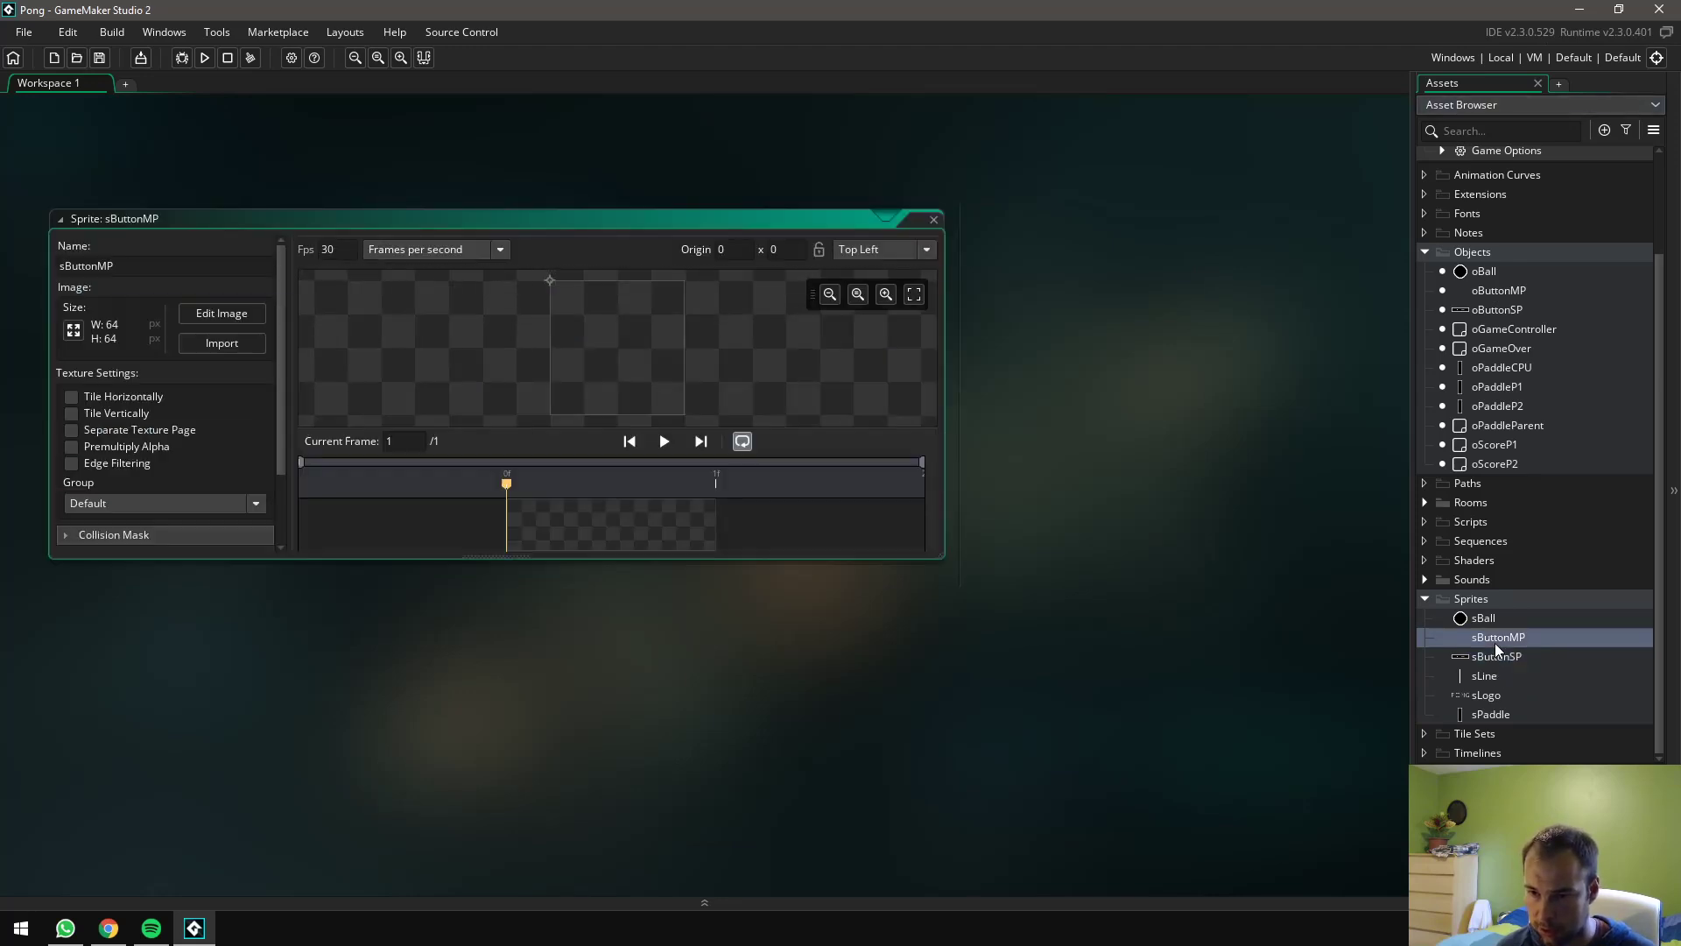
left_click(72, 331)
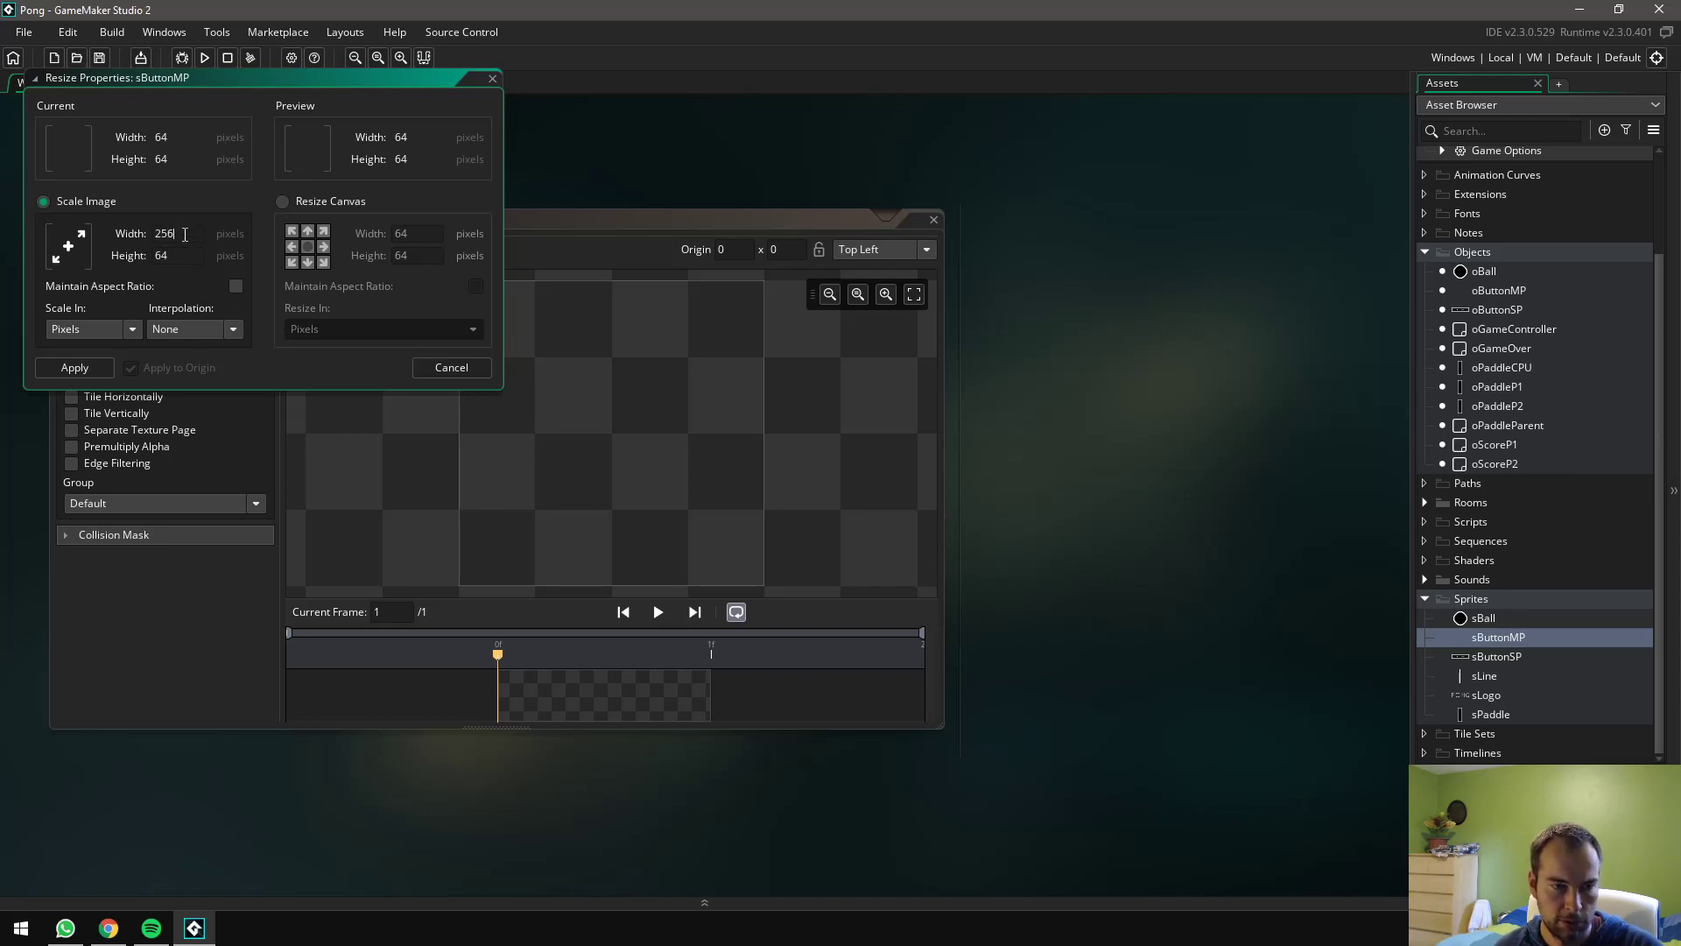
left_click(91, 367)
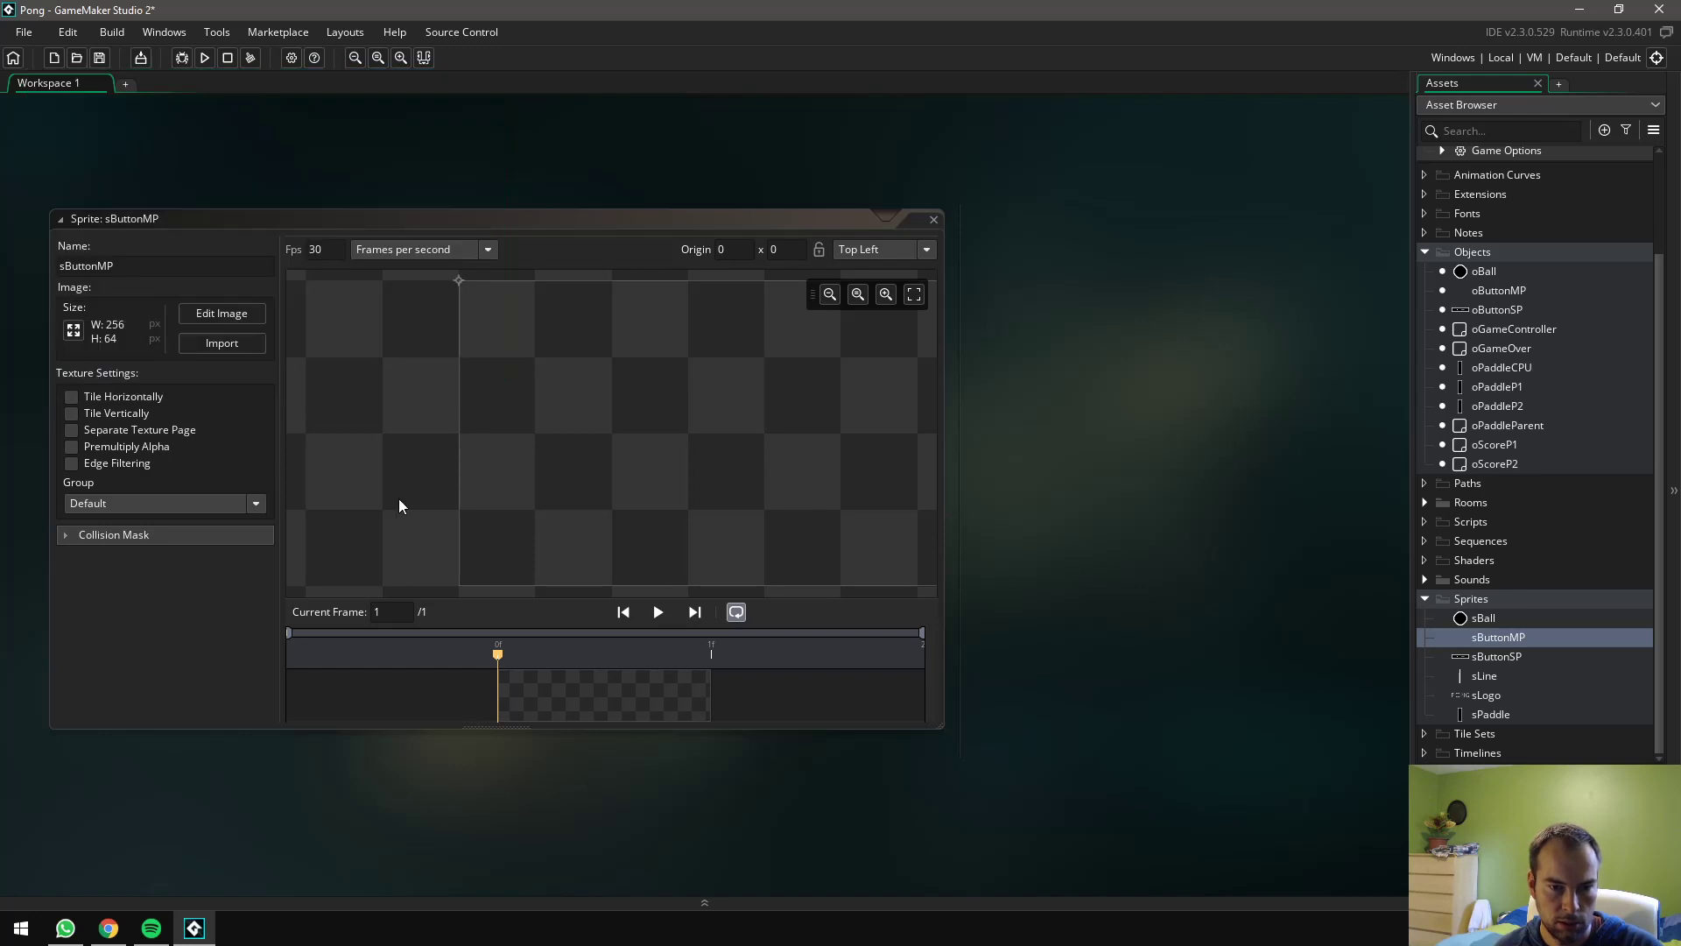
Draw a rectangle filling the sButtonMP canvas with a white outline of size 4 and a black fill
left_click(226, 317)
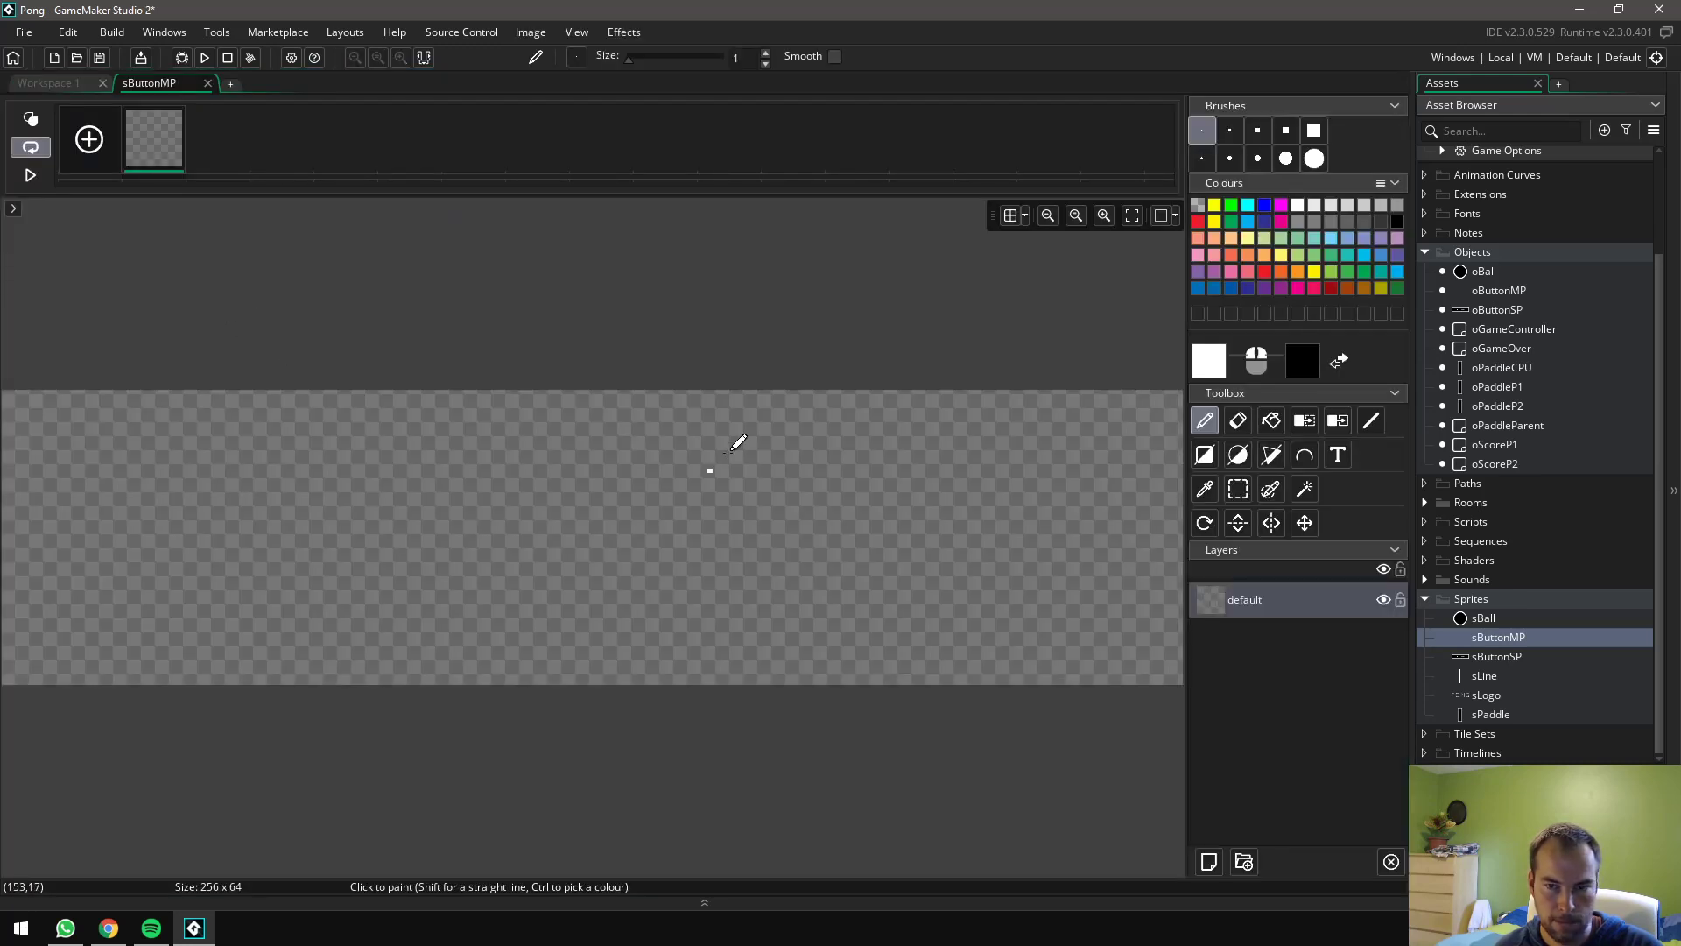
left_click(1046, 223)
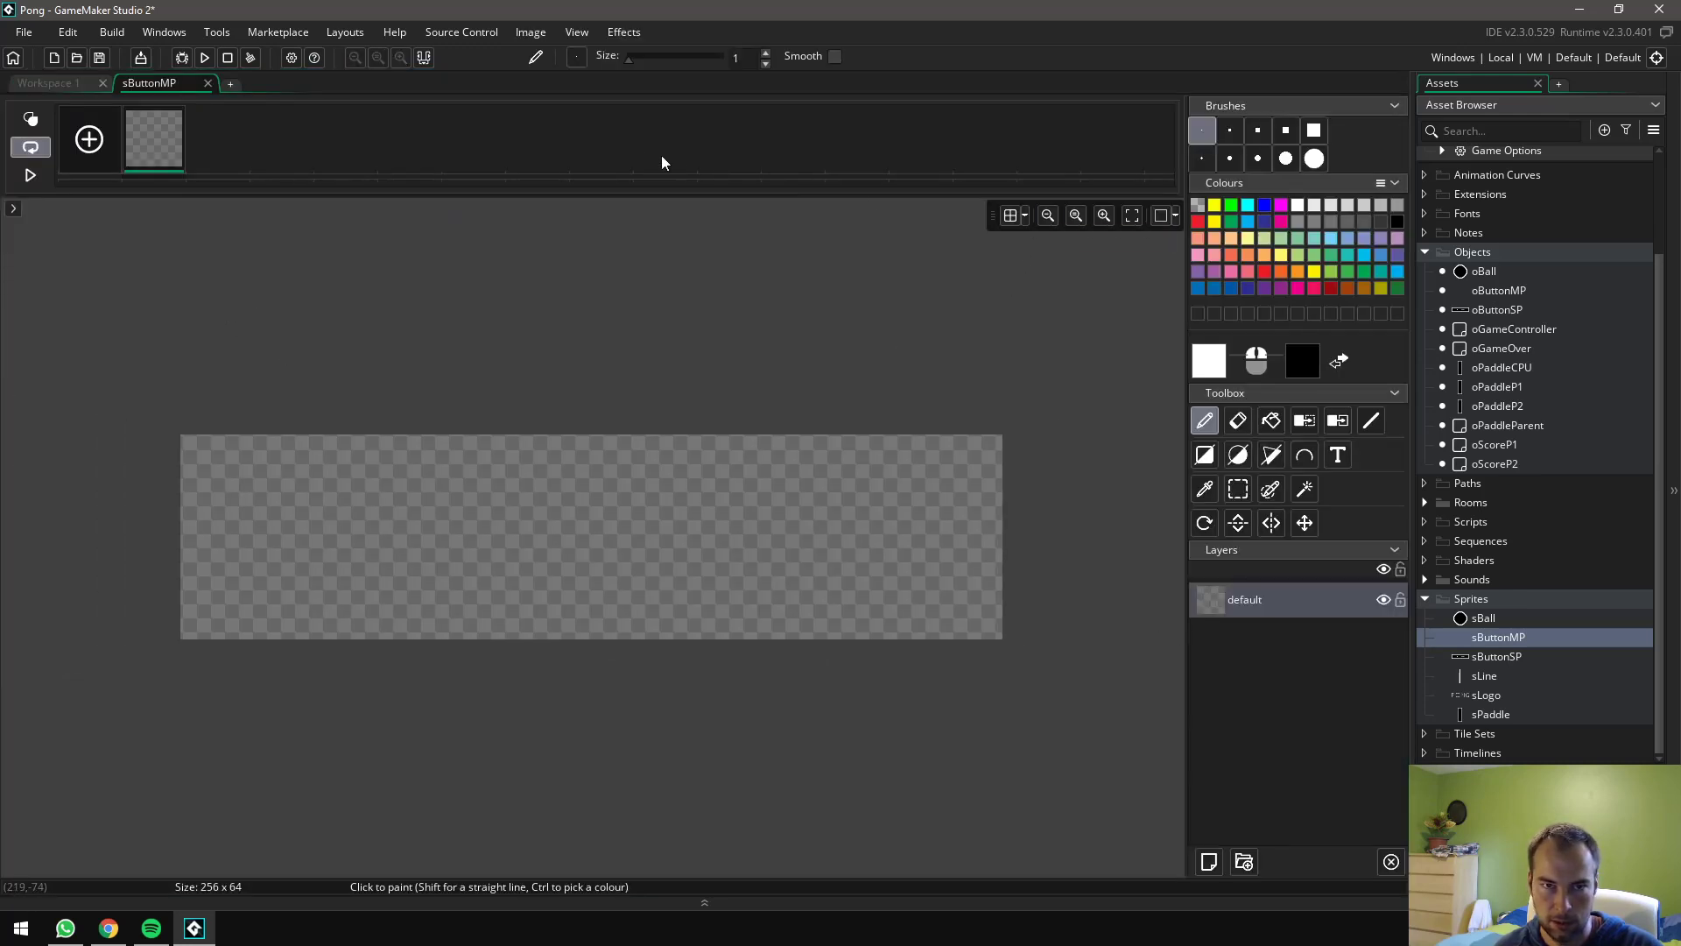
left_click(1209, 457)
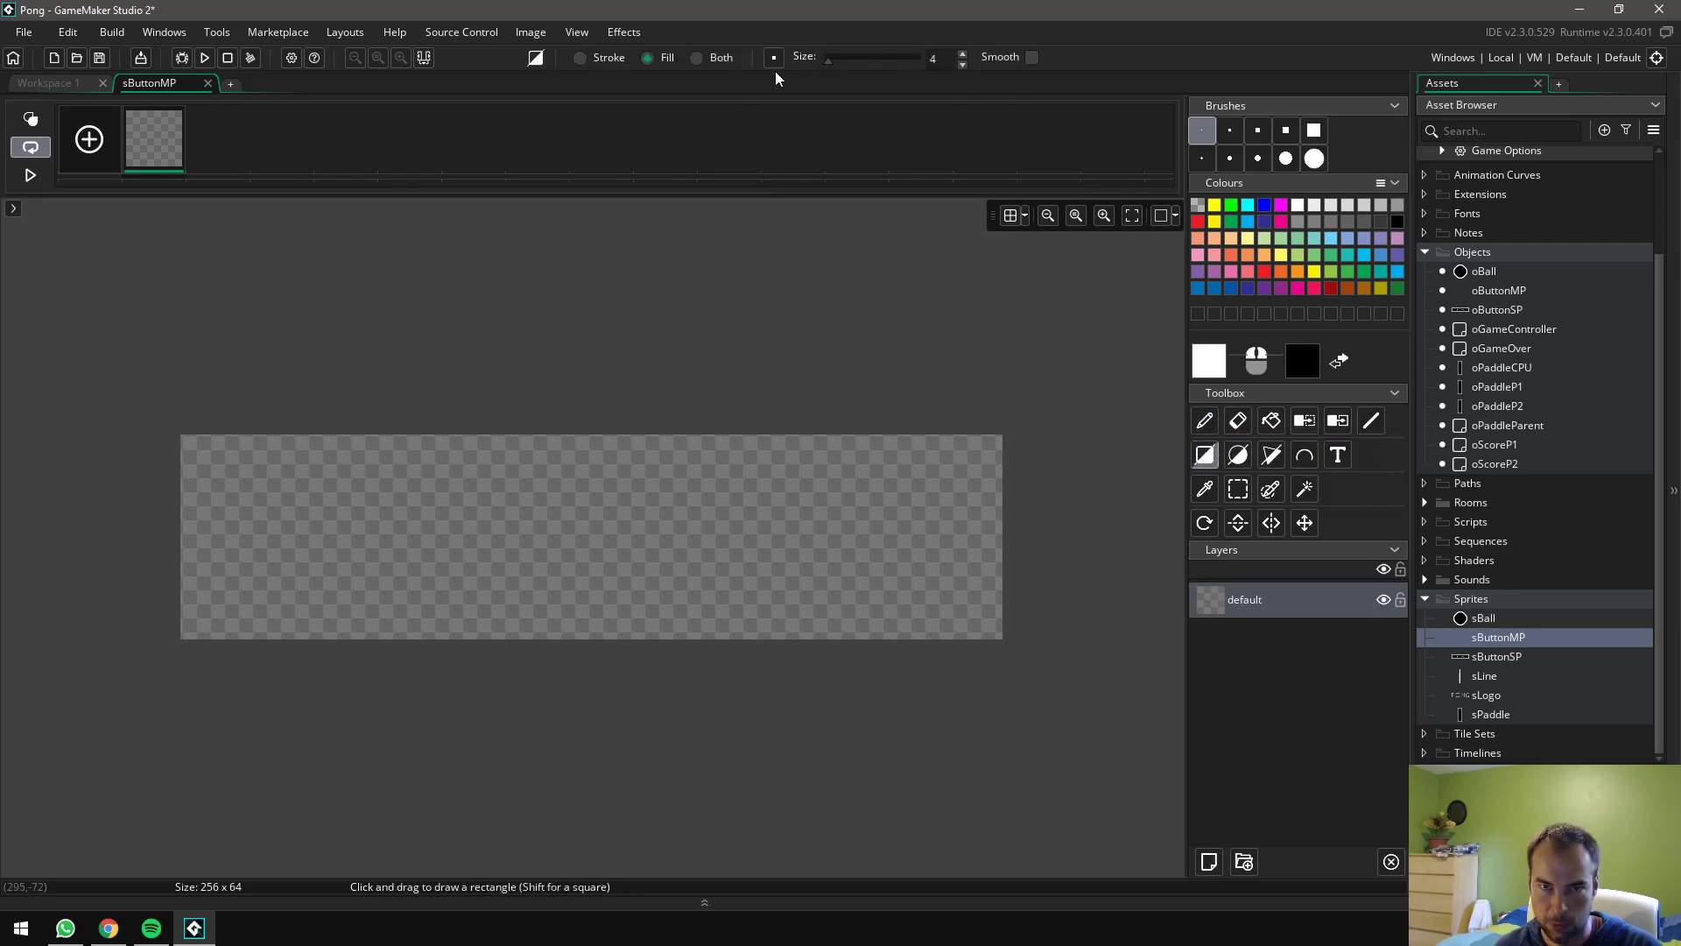
left_click(698, 60)
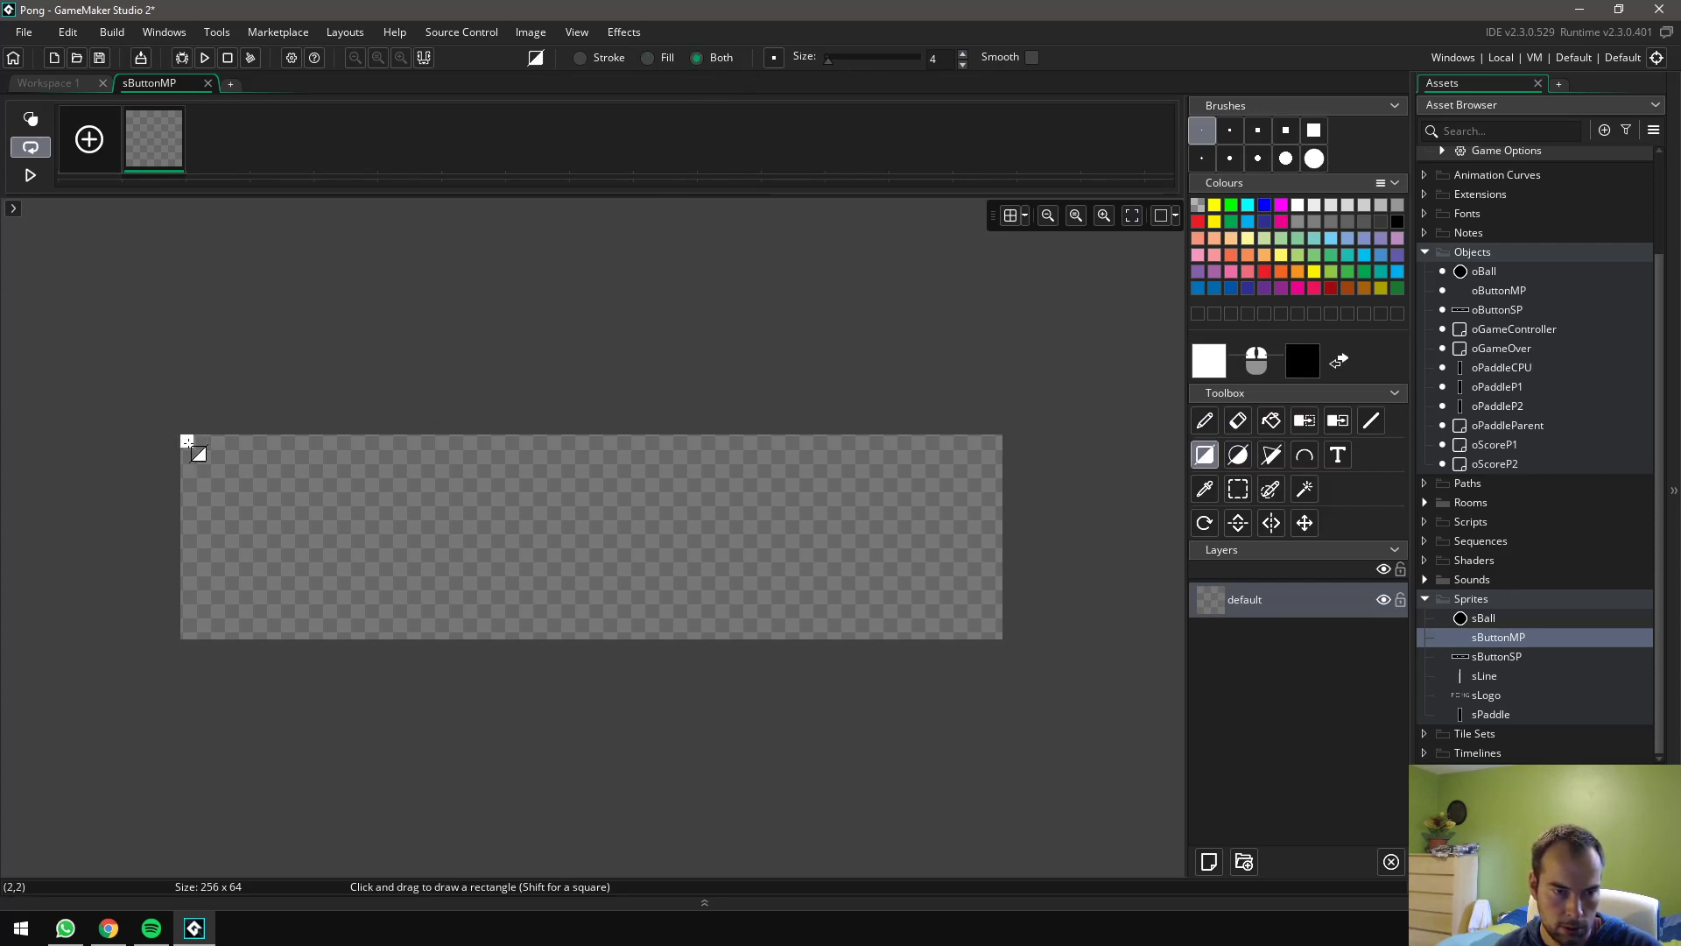
mouse_move(193, 441)
left_mouse_down()
mouse_move(546, 578)
mouse_move(999, 633)
left_mouse_up()
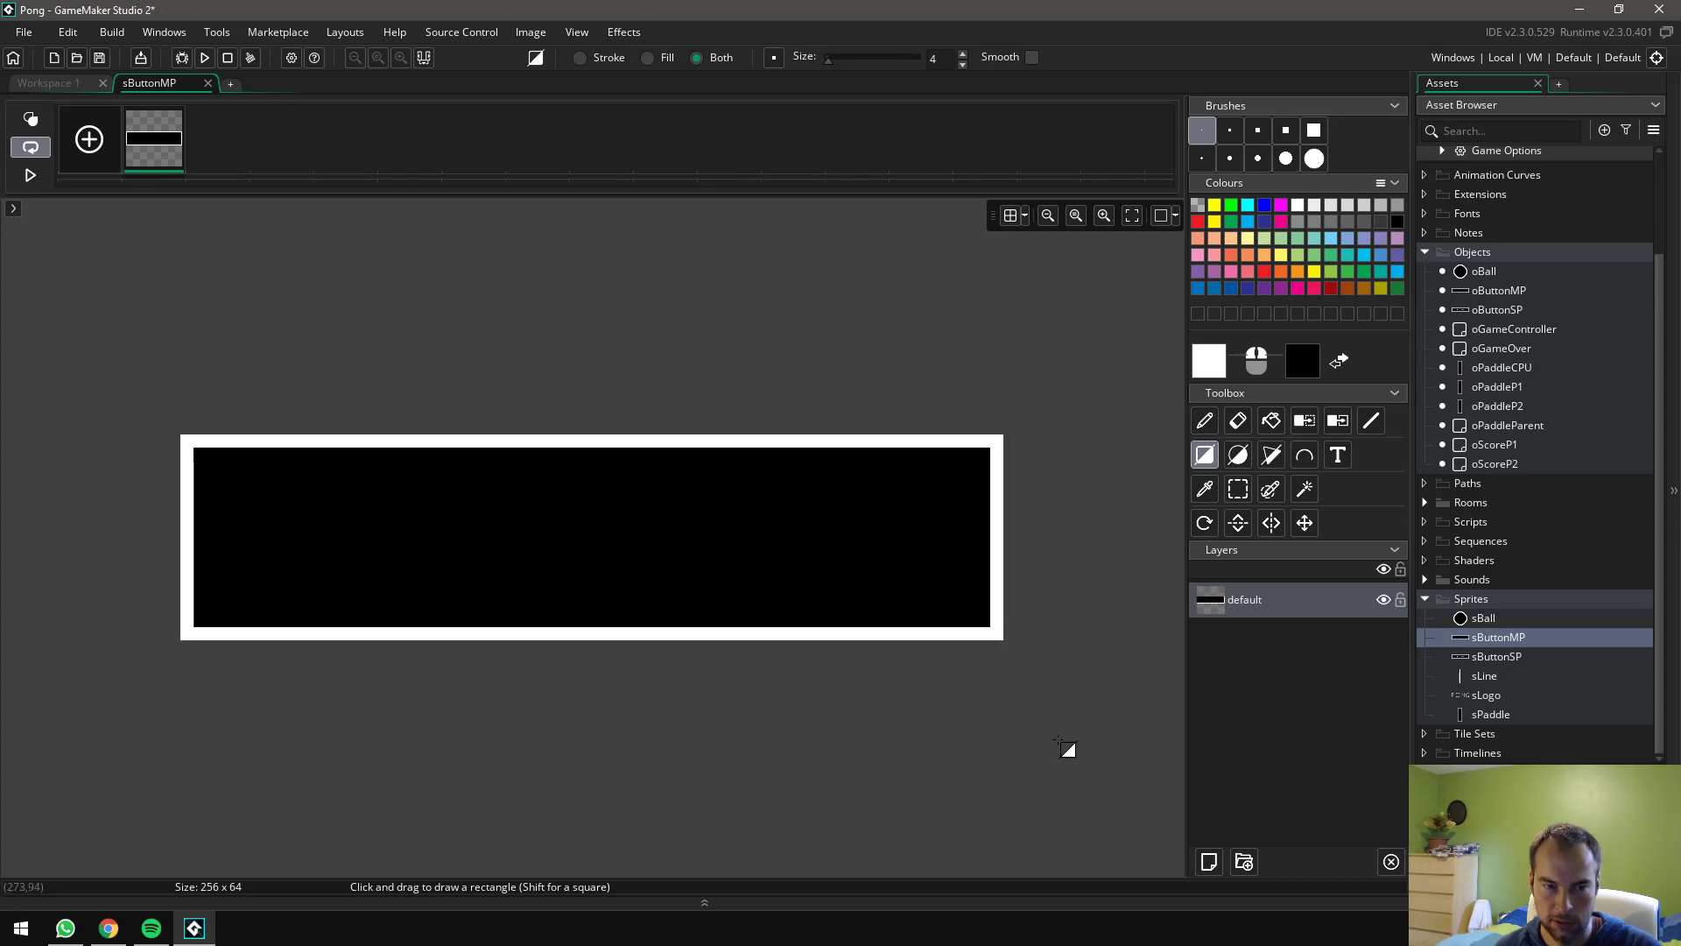
Add a new layer above the sButtonMP rectangle and write "2 Player" on it in white Open Sans Regular, size 24
left_click(1213, 861)
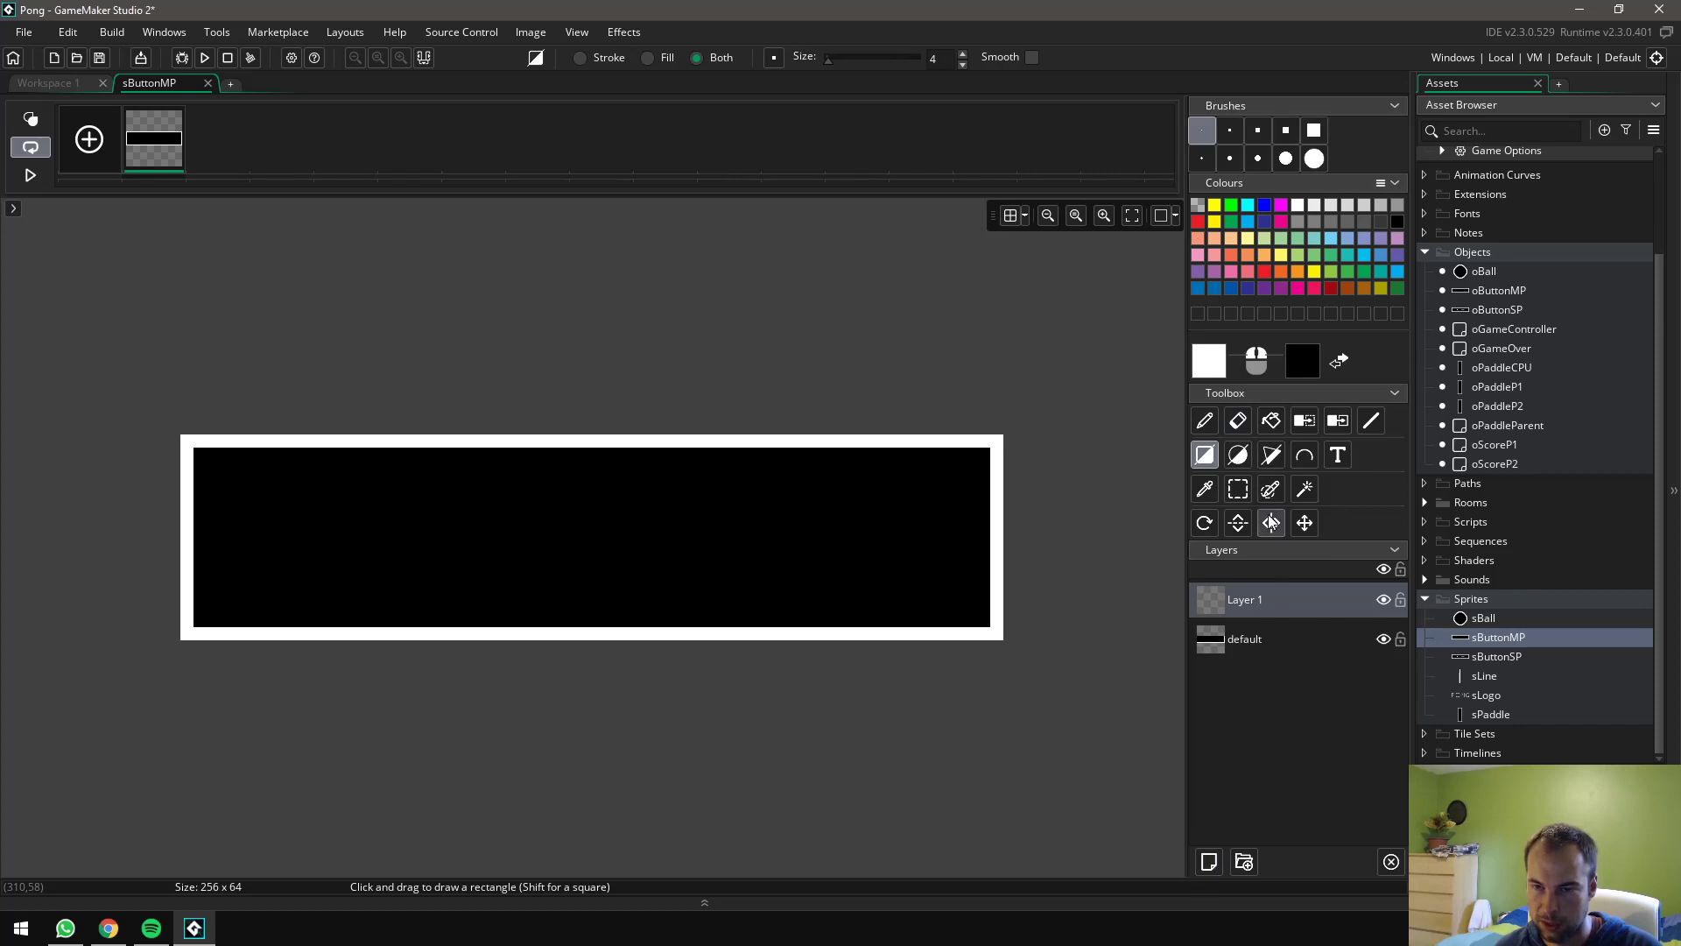
left_click(1336, 456)
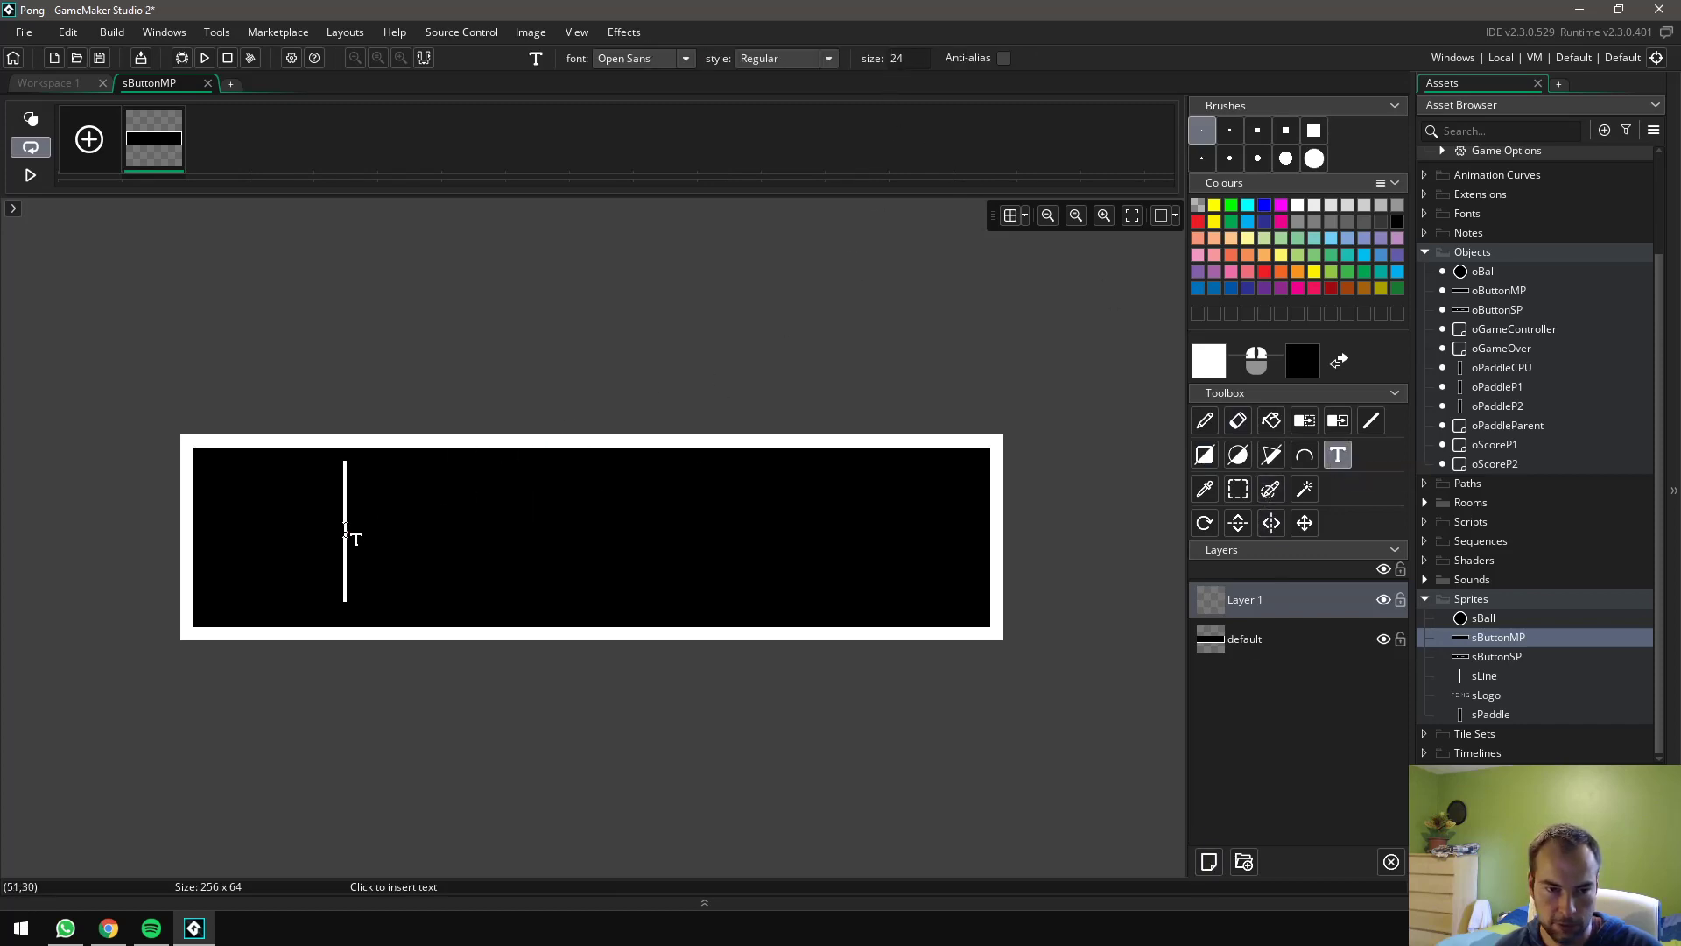
left_click(355, 542)
type("2")
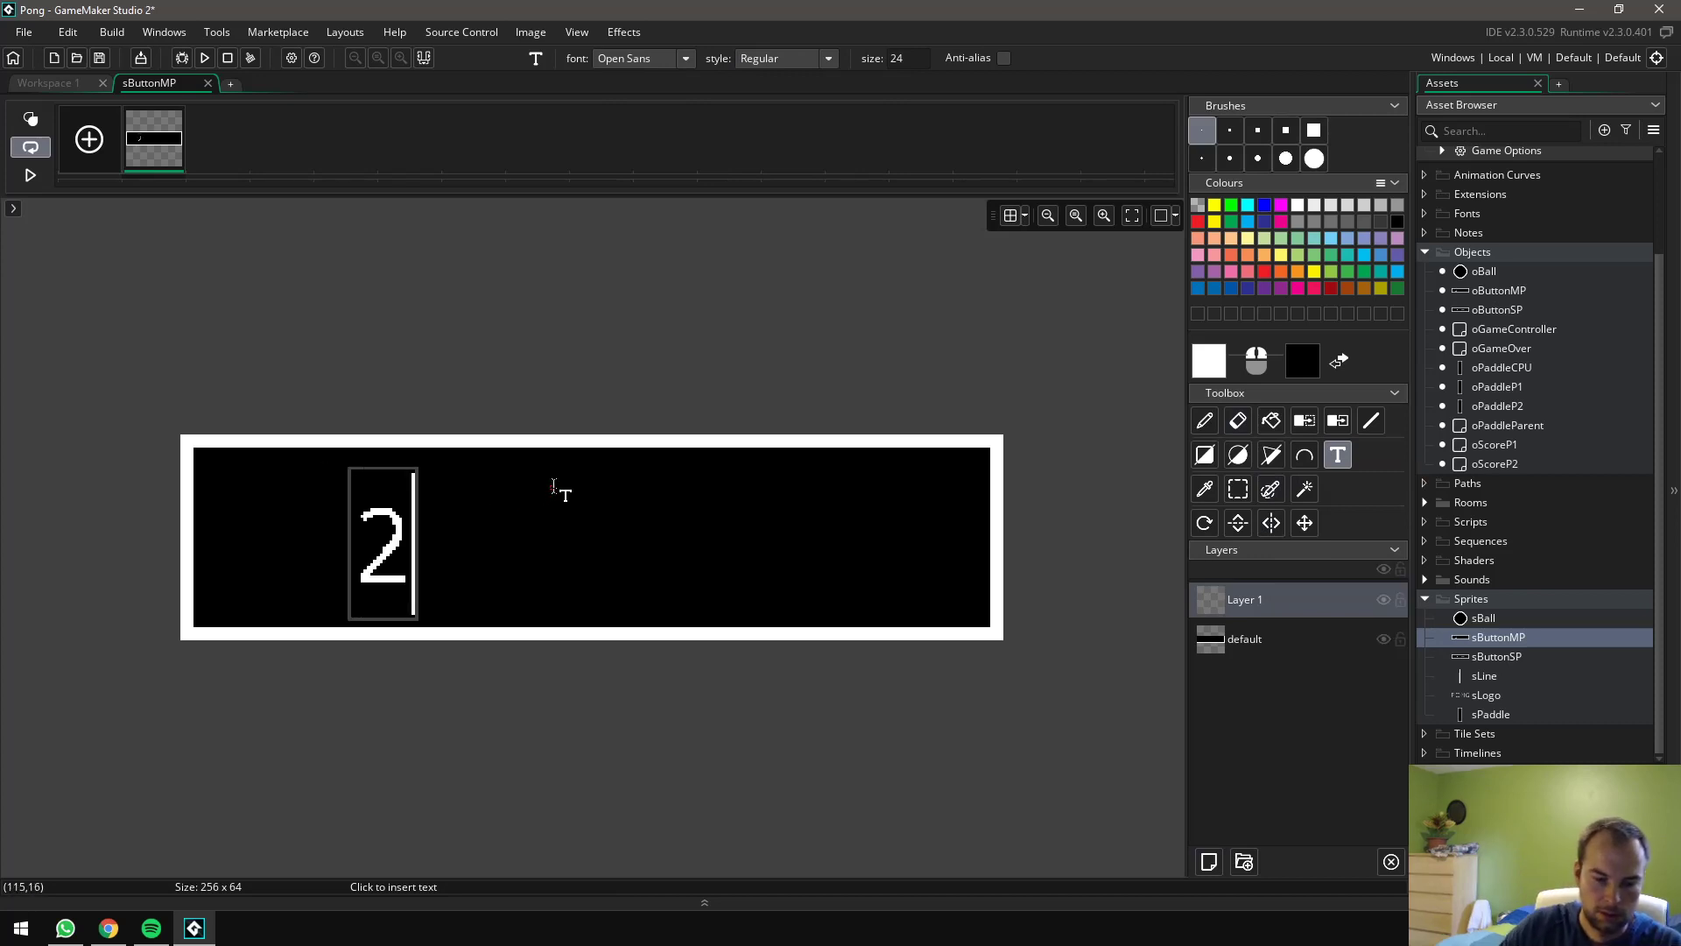
type(" Player")
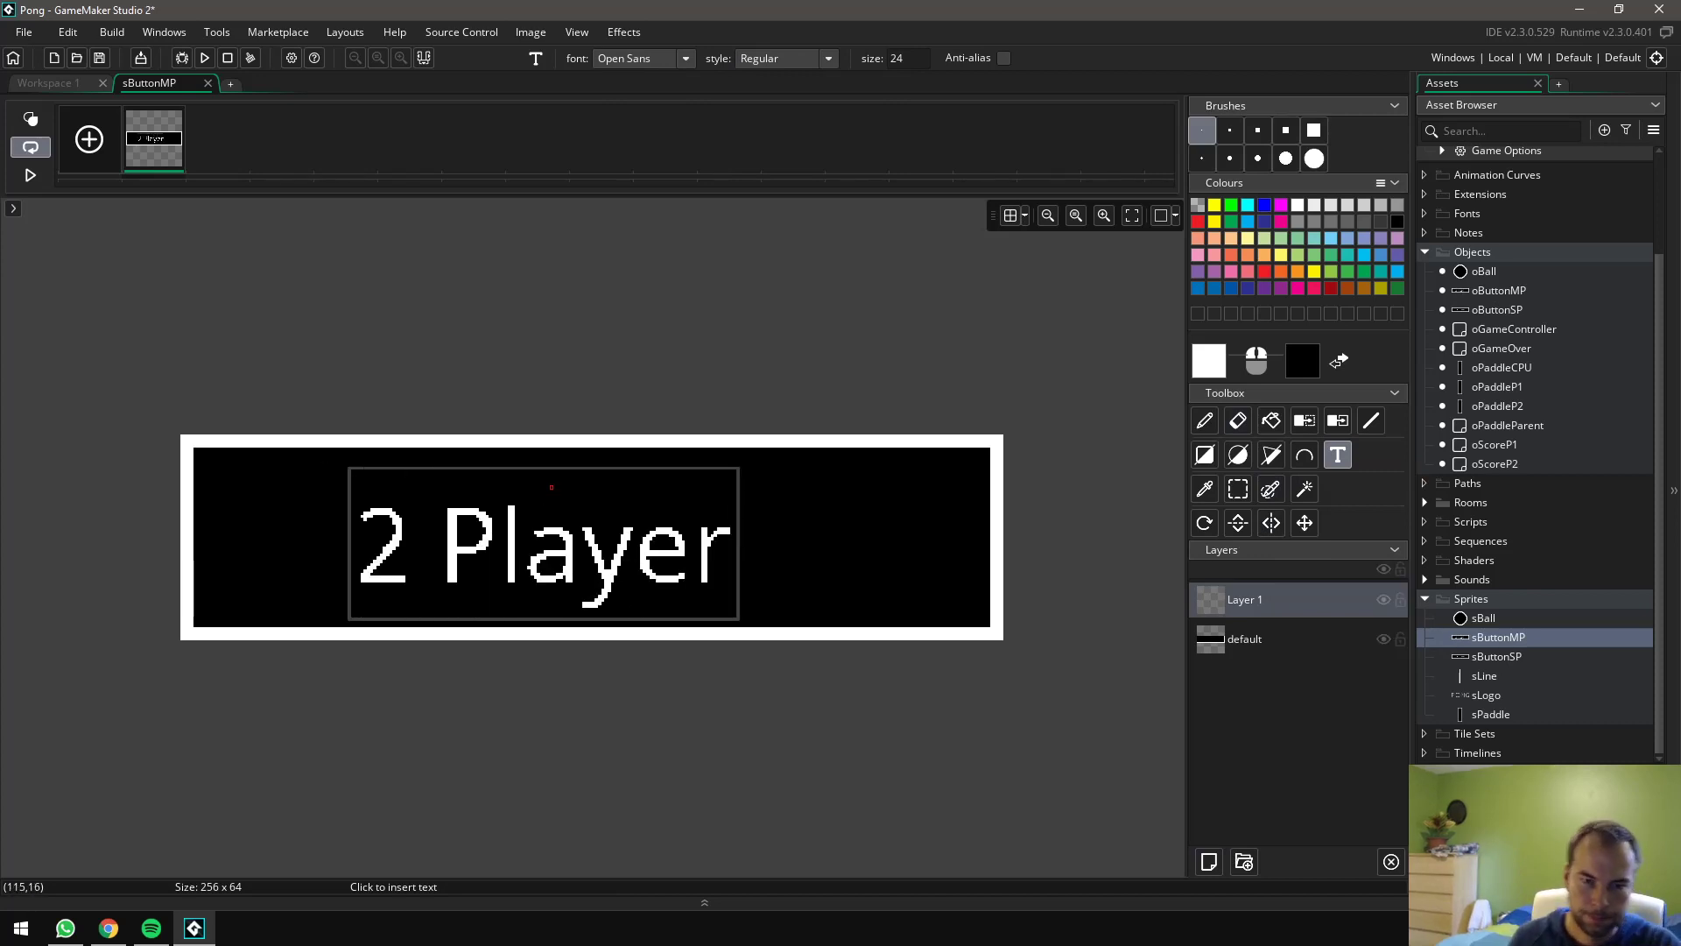
Select the "2 Player" text on its layer, move it to the centre of the button and clear the selection
left_click(1238, 489)
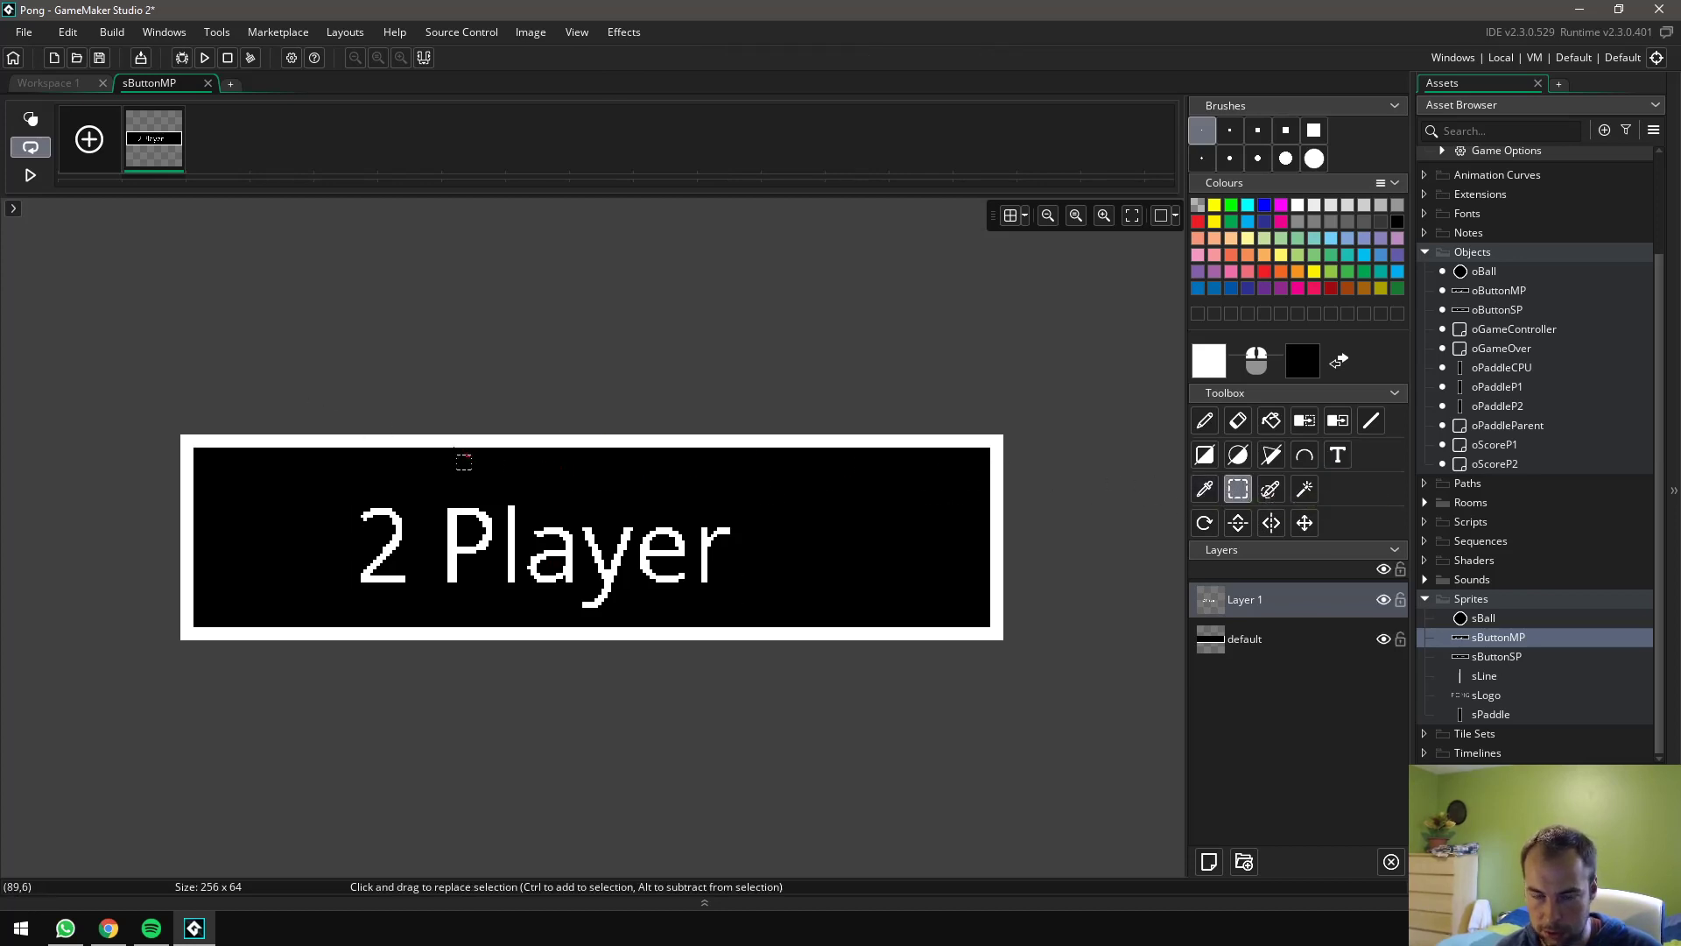
left_click_drag(308, 404, 758, 682)
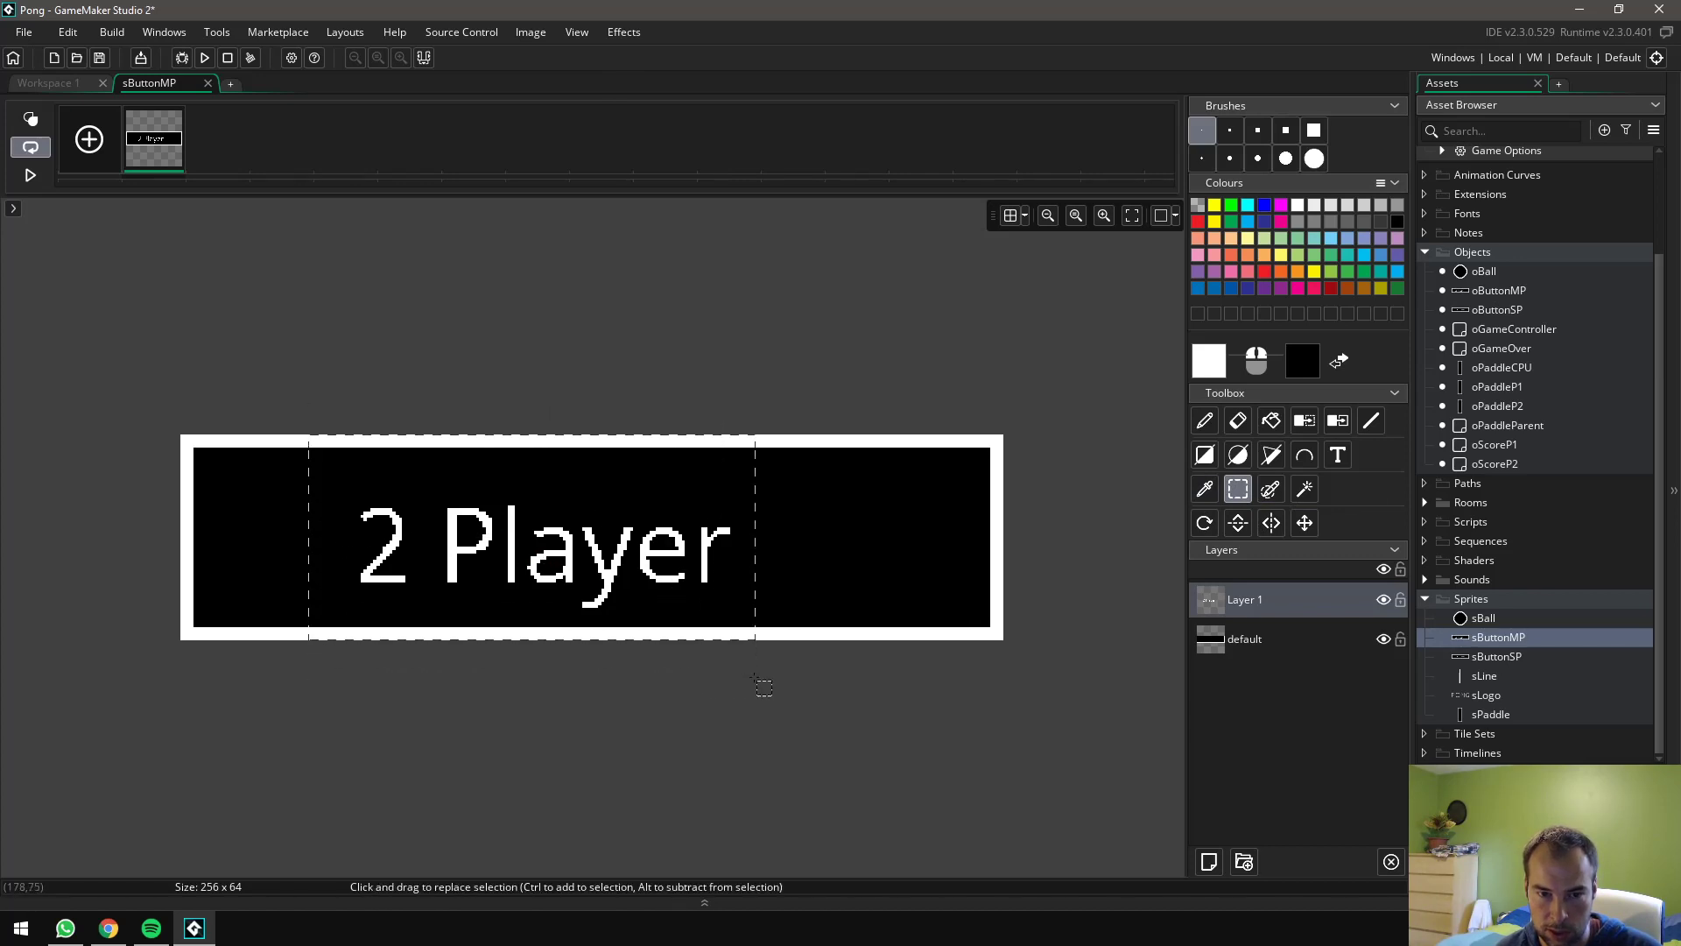
left_click_drag(573, 557, 601, 550)
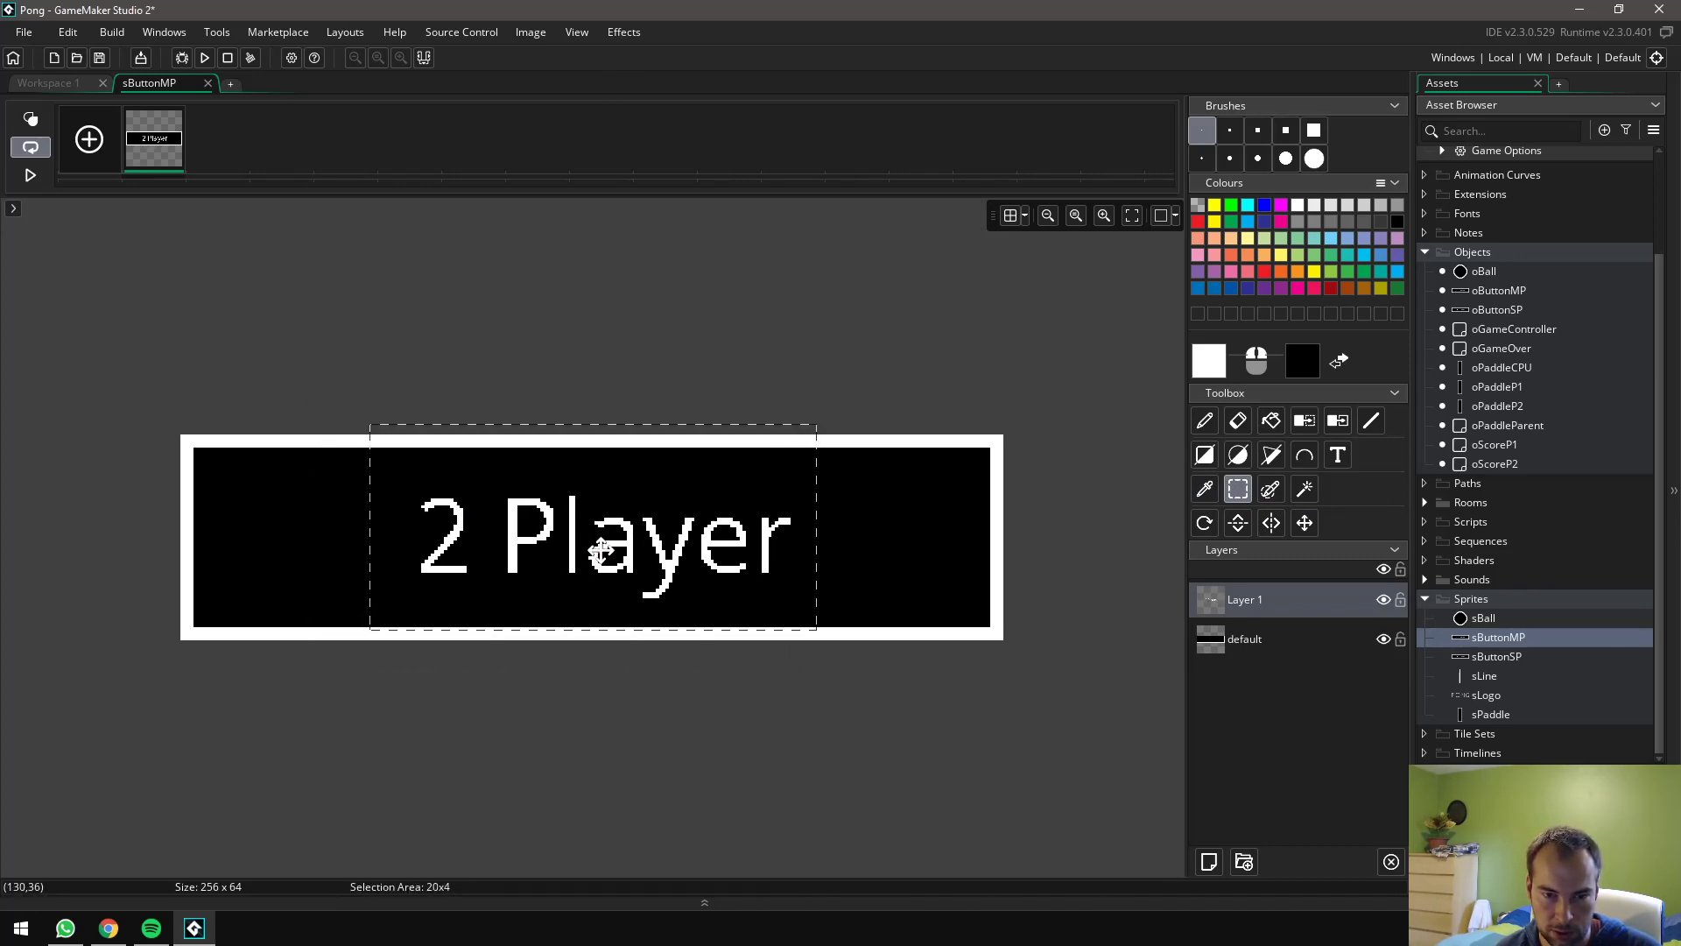
left_click(731, 711)
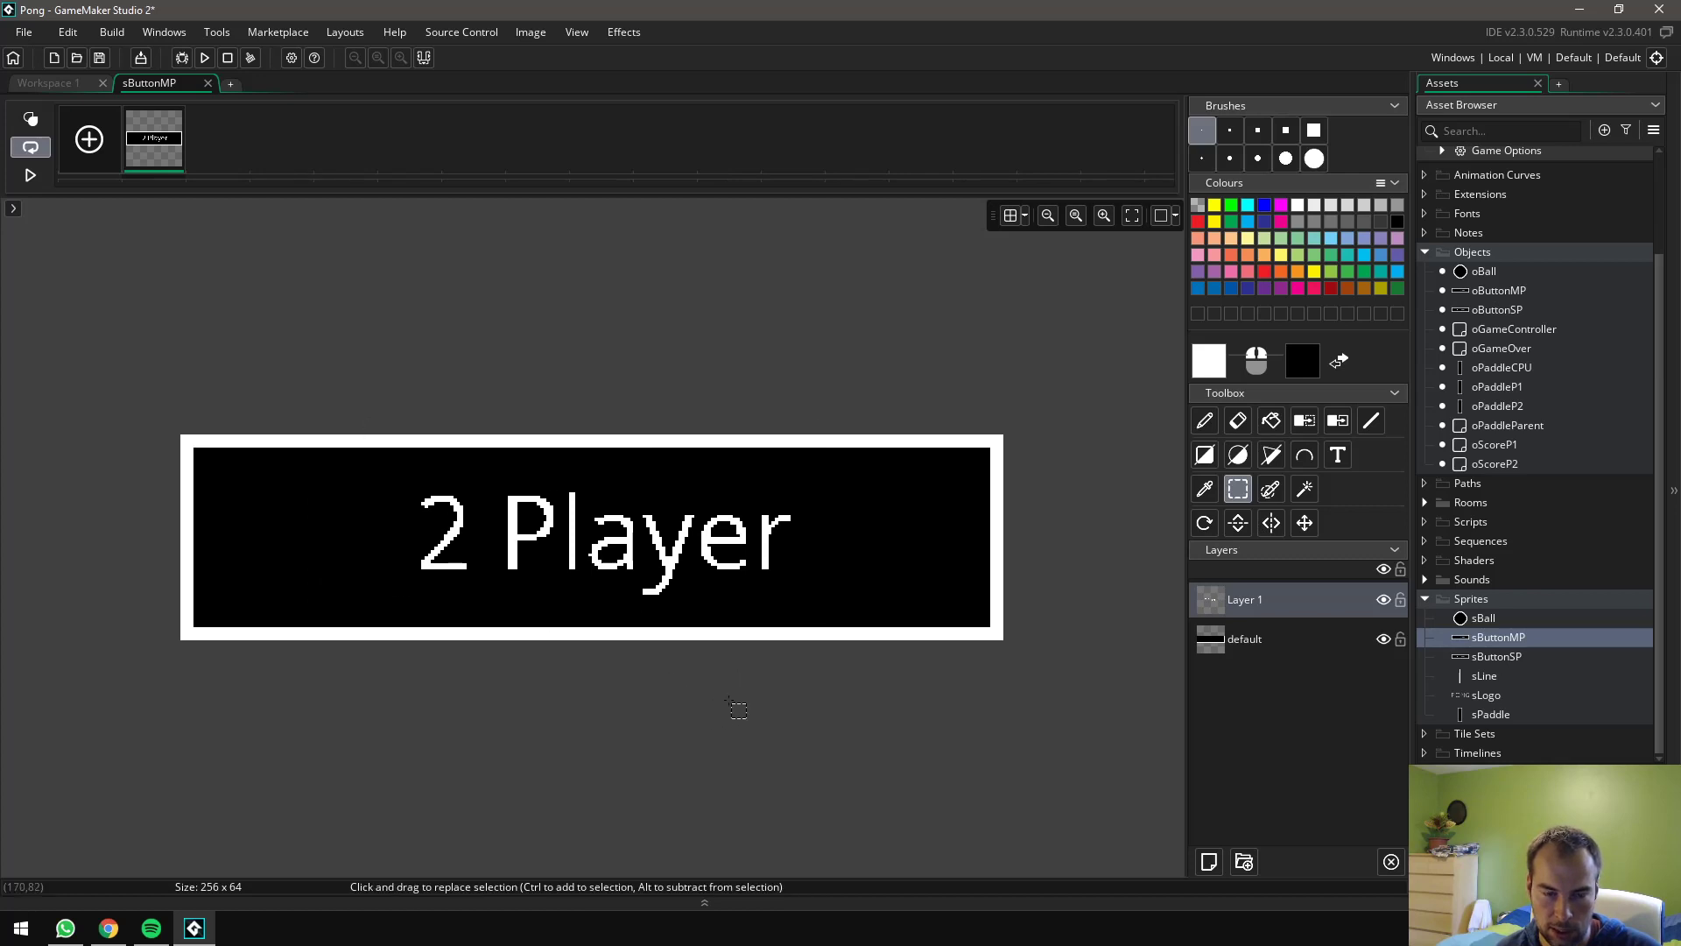
Duplicate the "2 Player" button frame within sButtonMP and select the second frame for editing
mouse_move(158, 151)
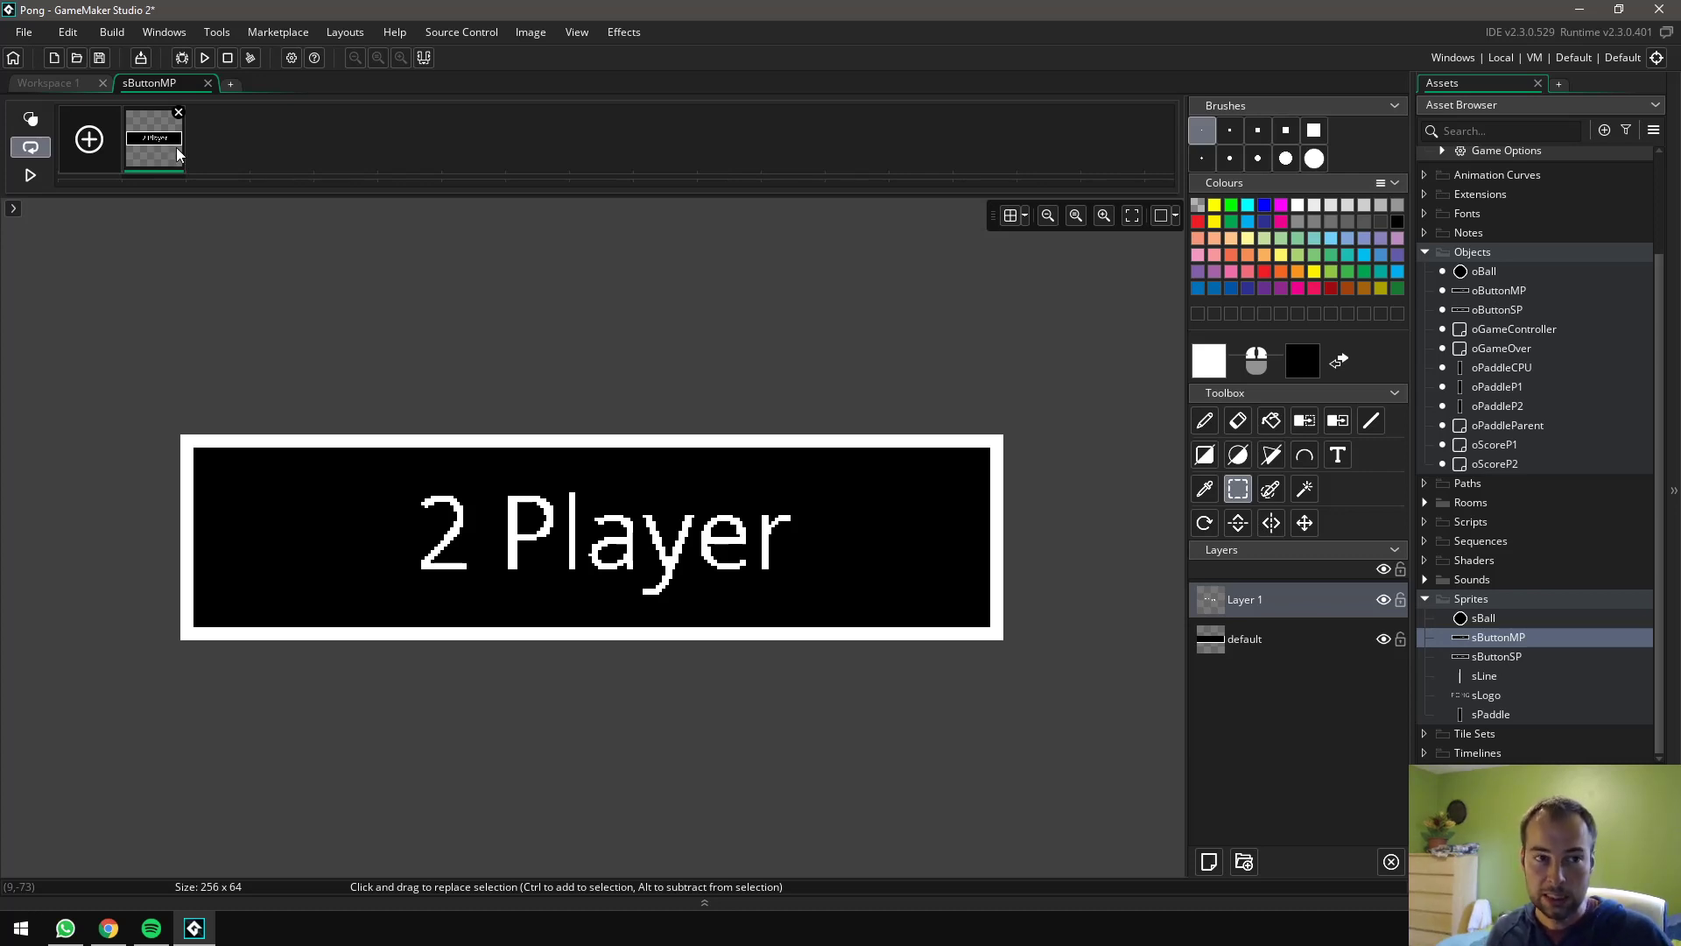
key("ctrl+c")
key("ctrl+v")
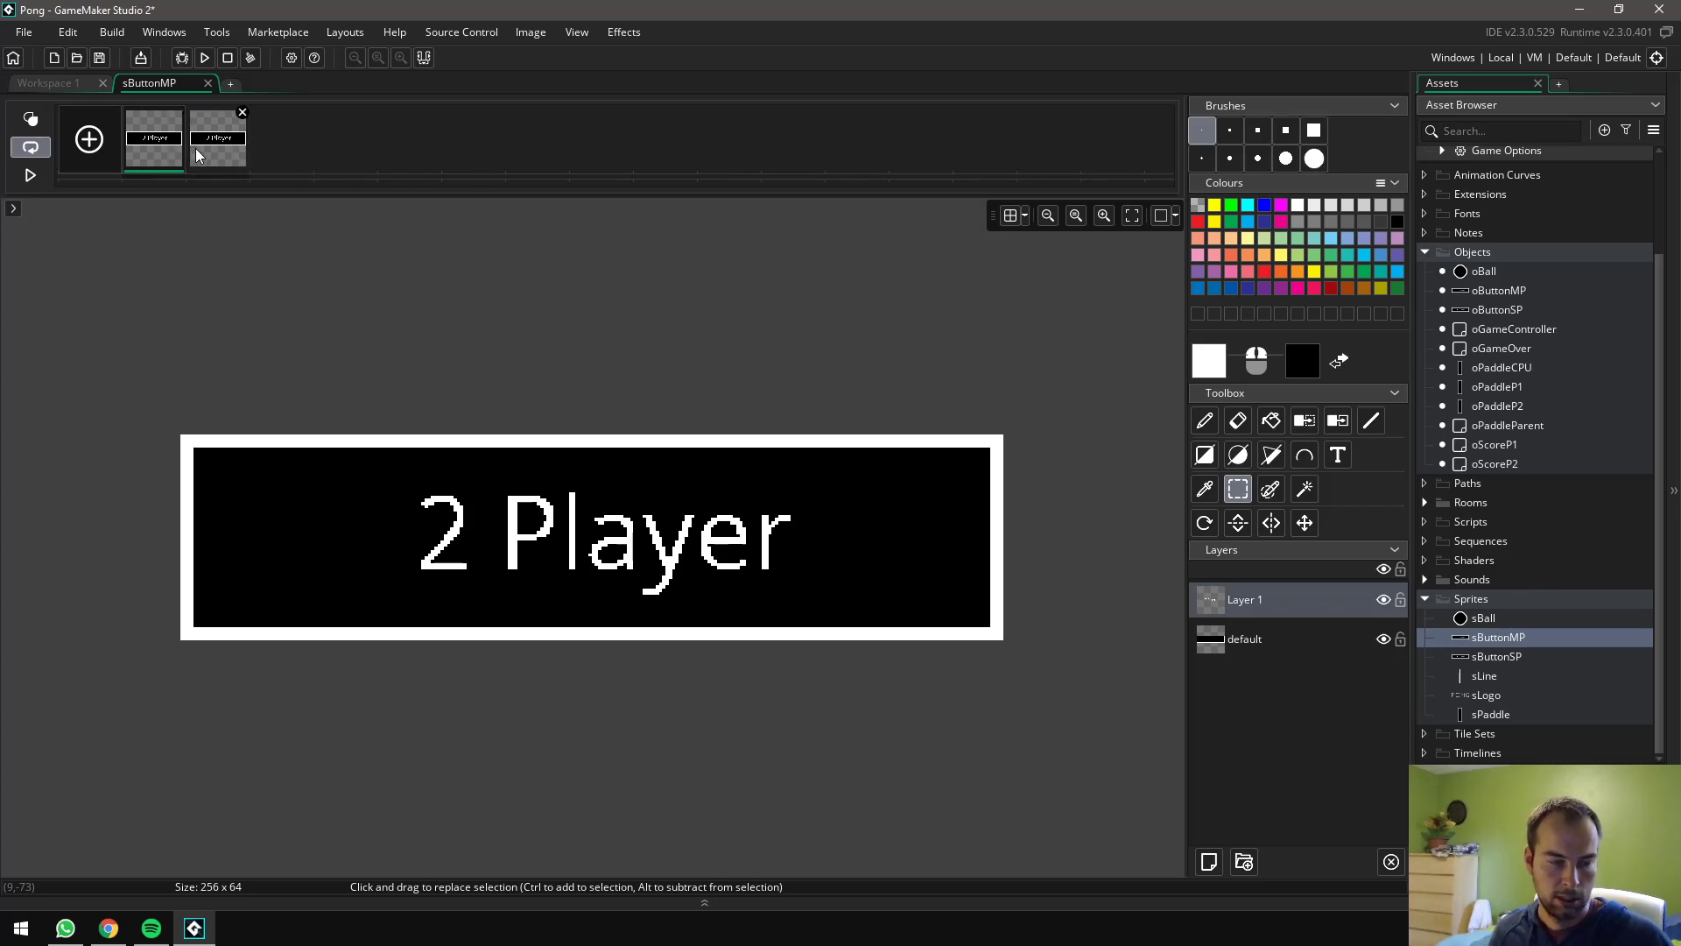
left_click(223, 157)
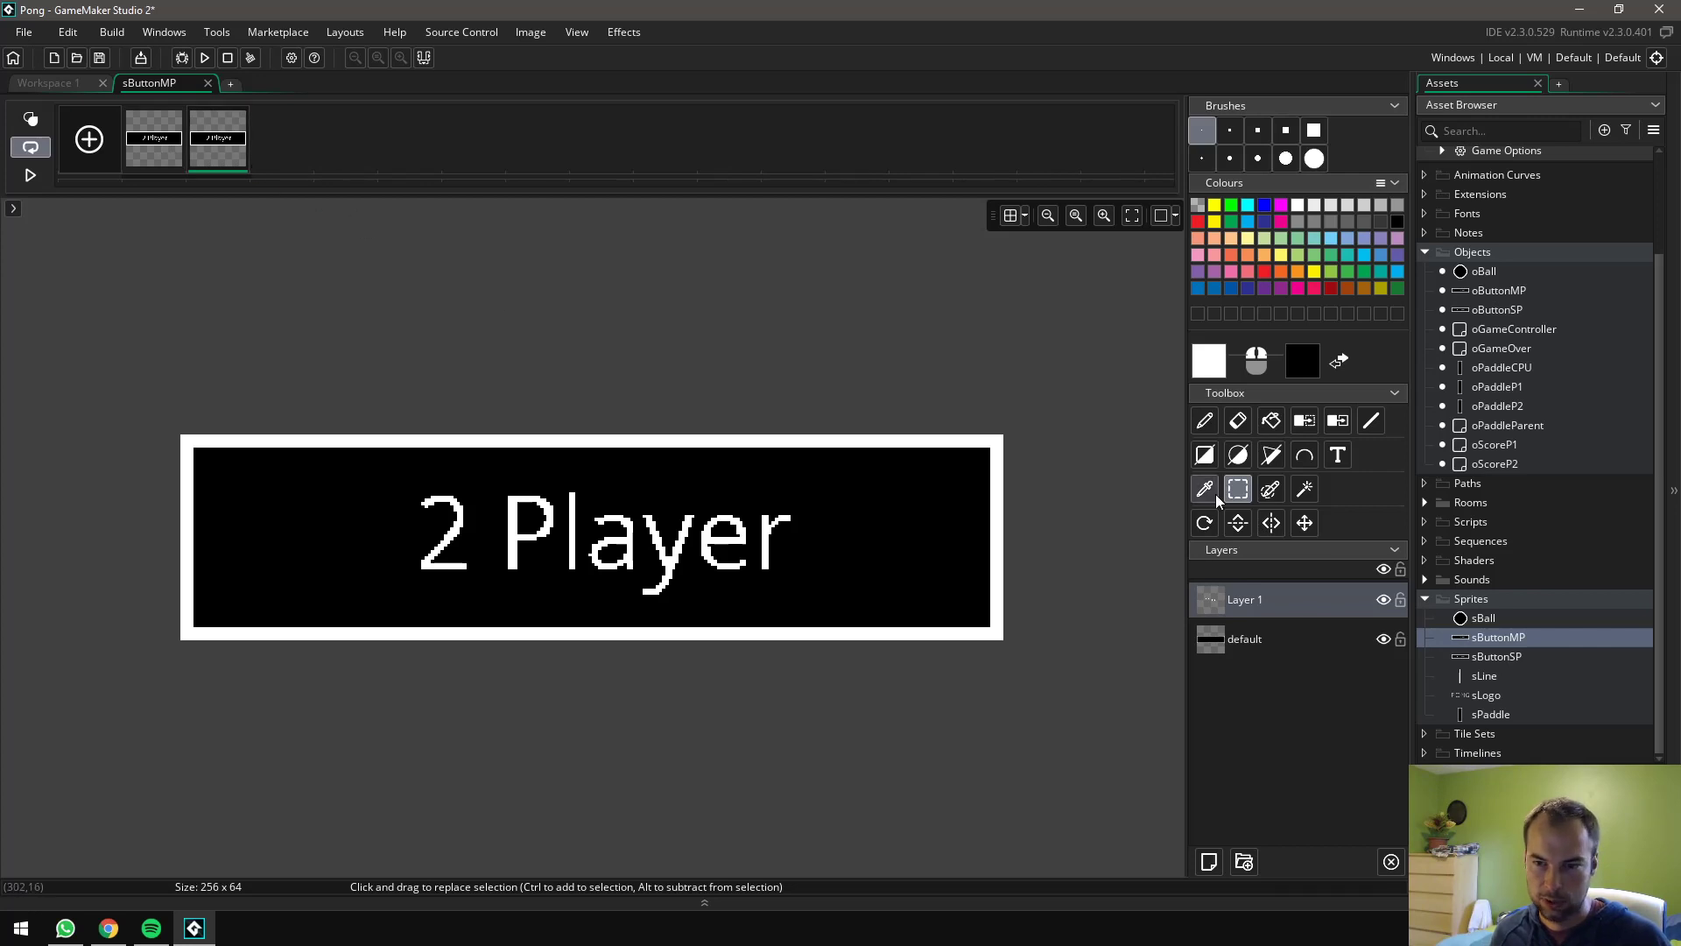
Recolour the "2 Player" text and the outline of the second sButtonMP frame grey with Colour Replace, then close the sprite
left_click(1333, 424)
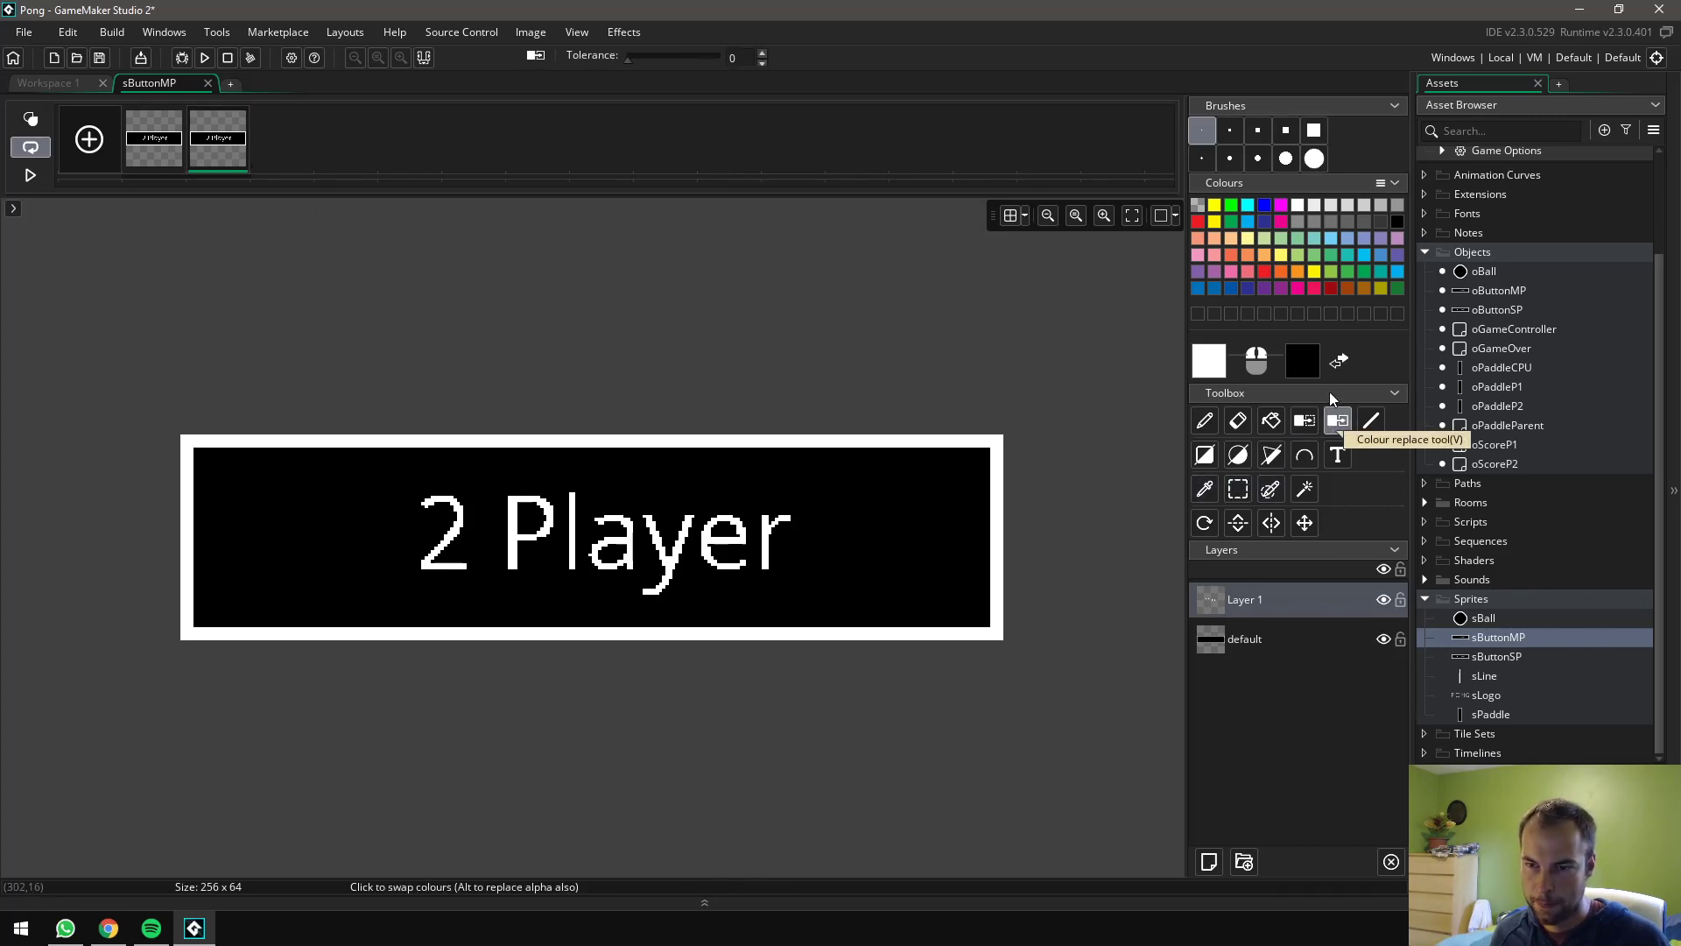
left_click(1300, 224)
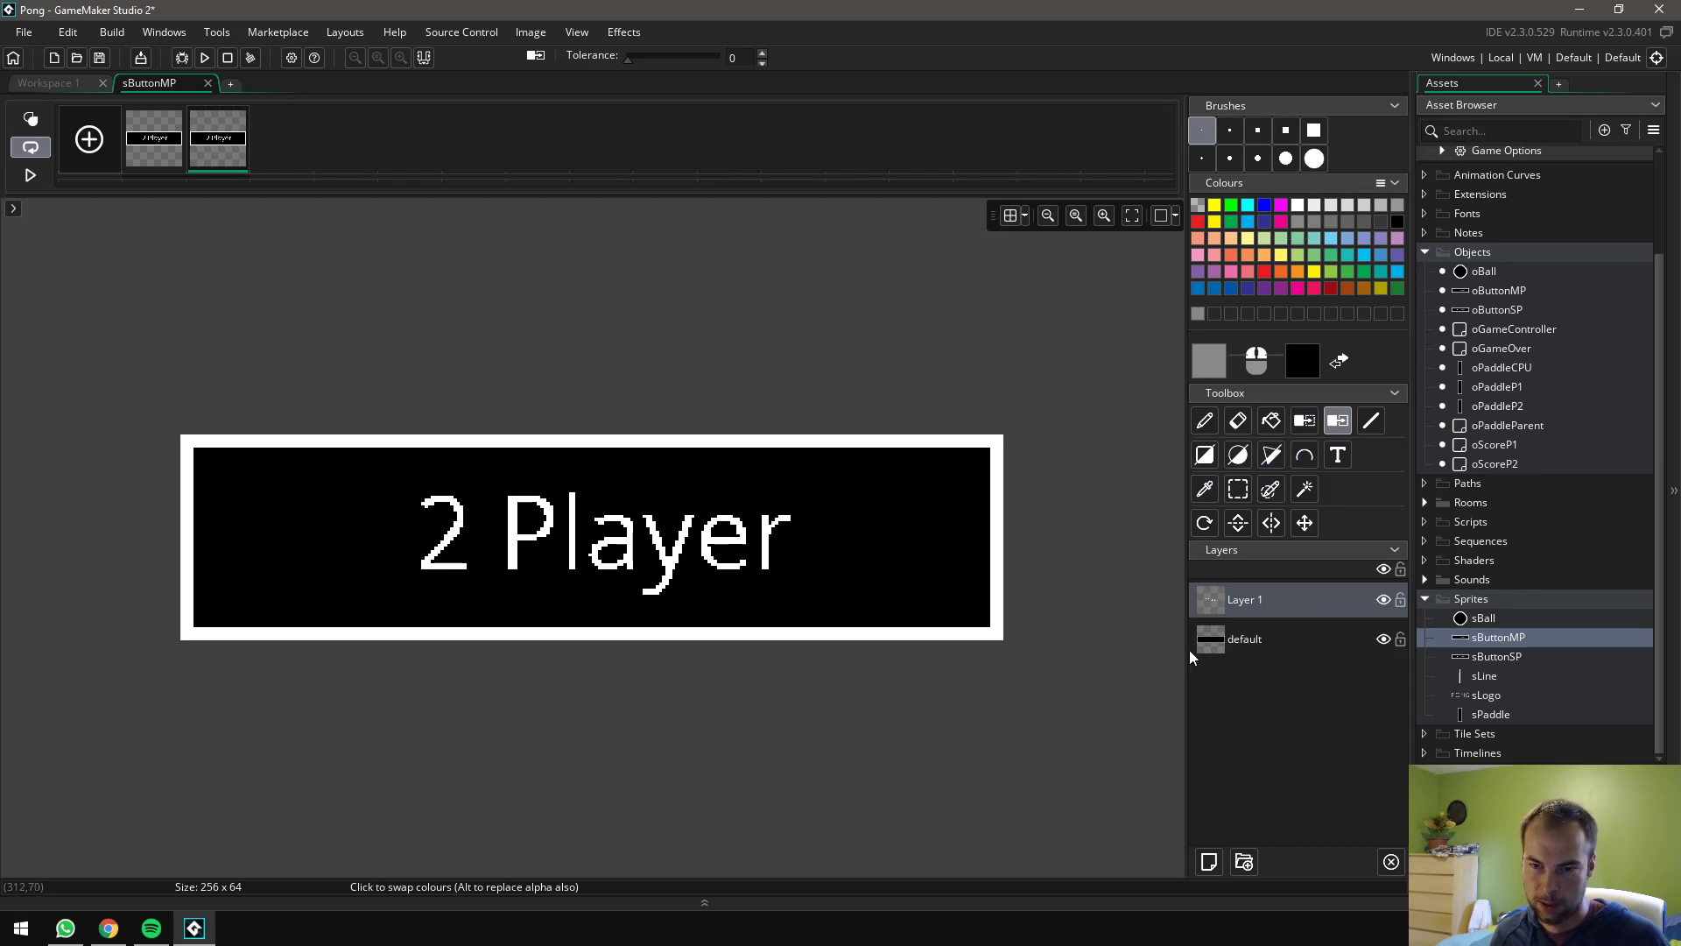
left_click(767, 543)
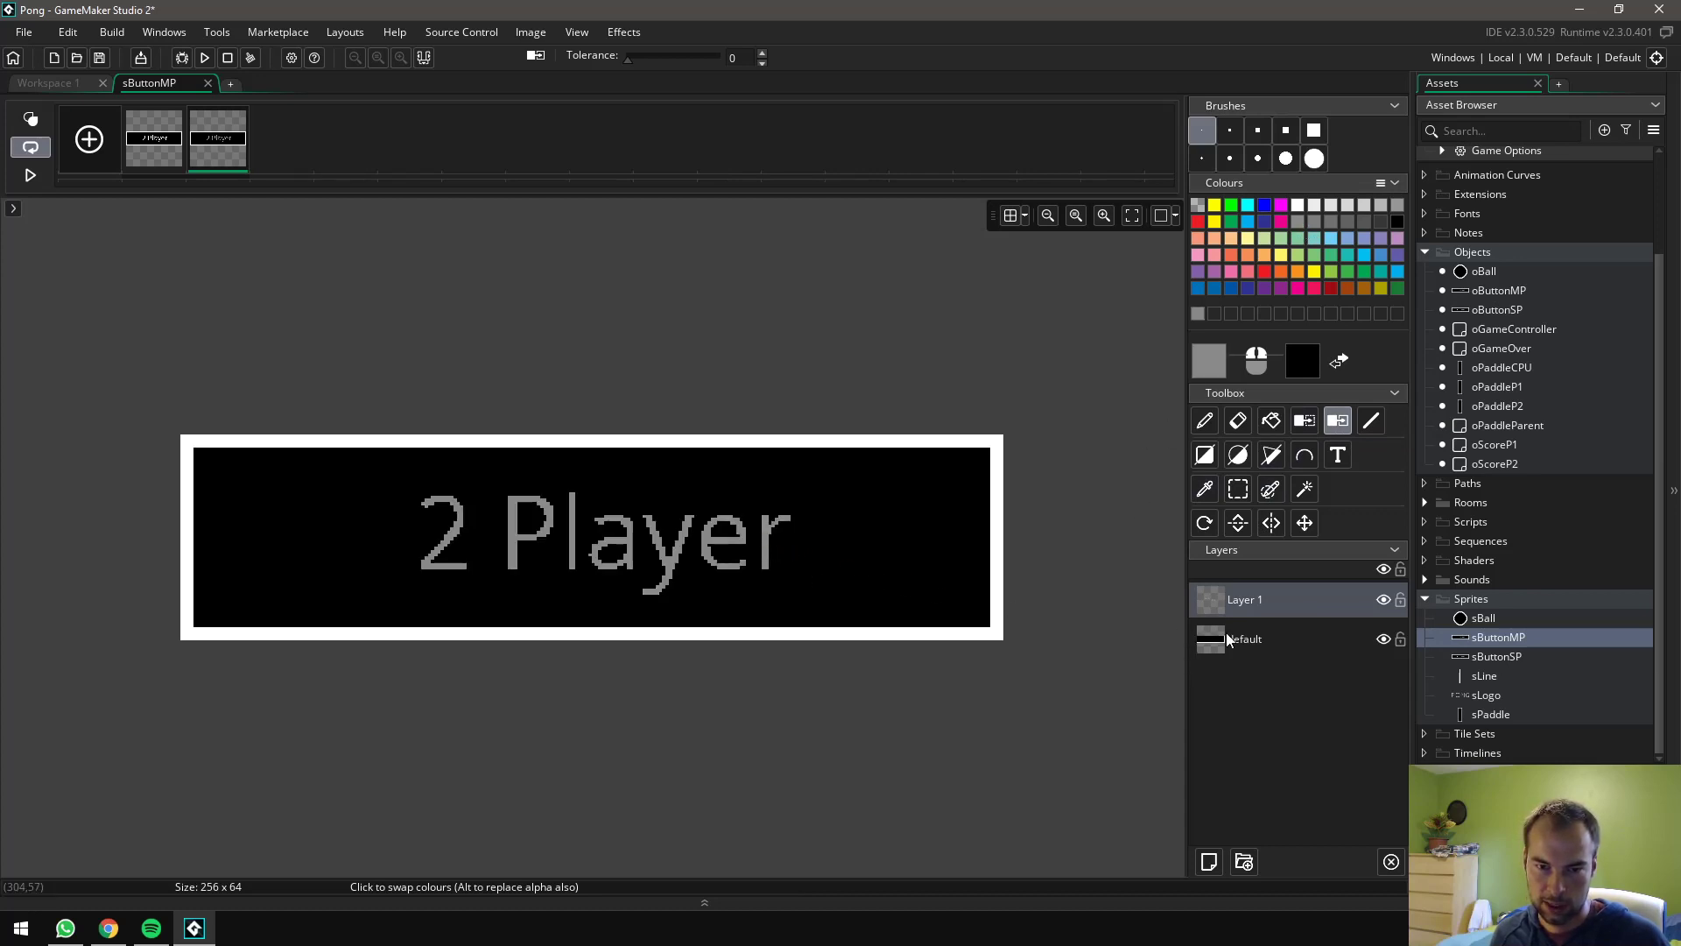
left_click(1244, 640)
left_click(999, 604)
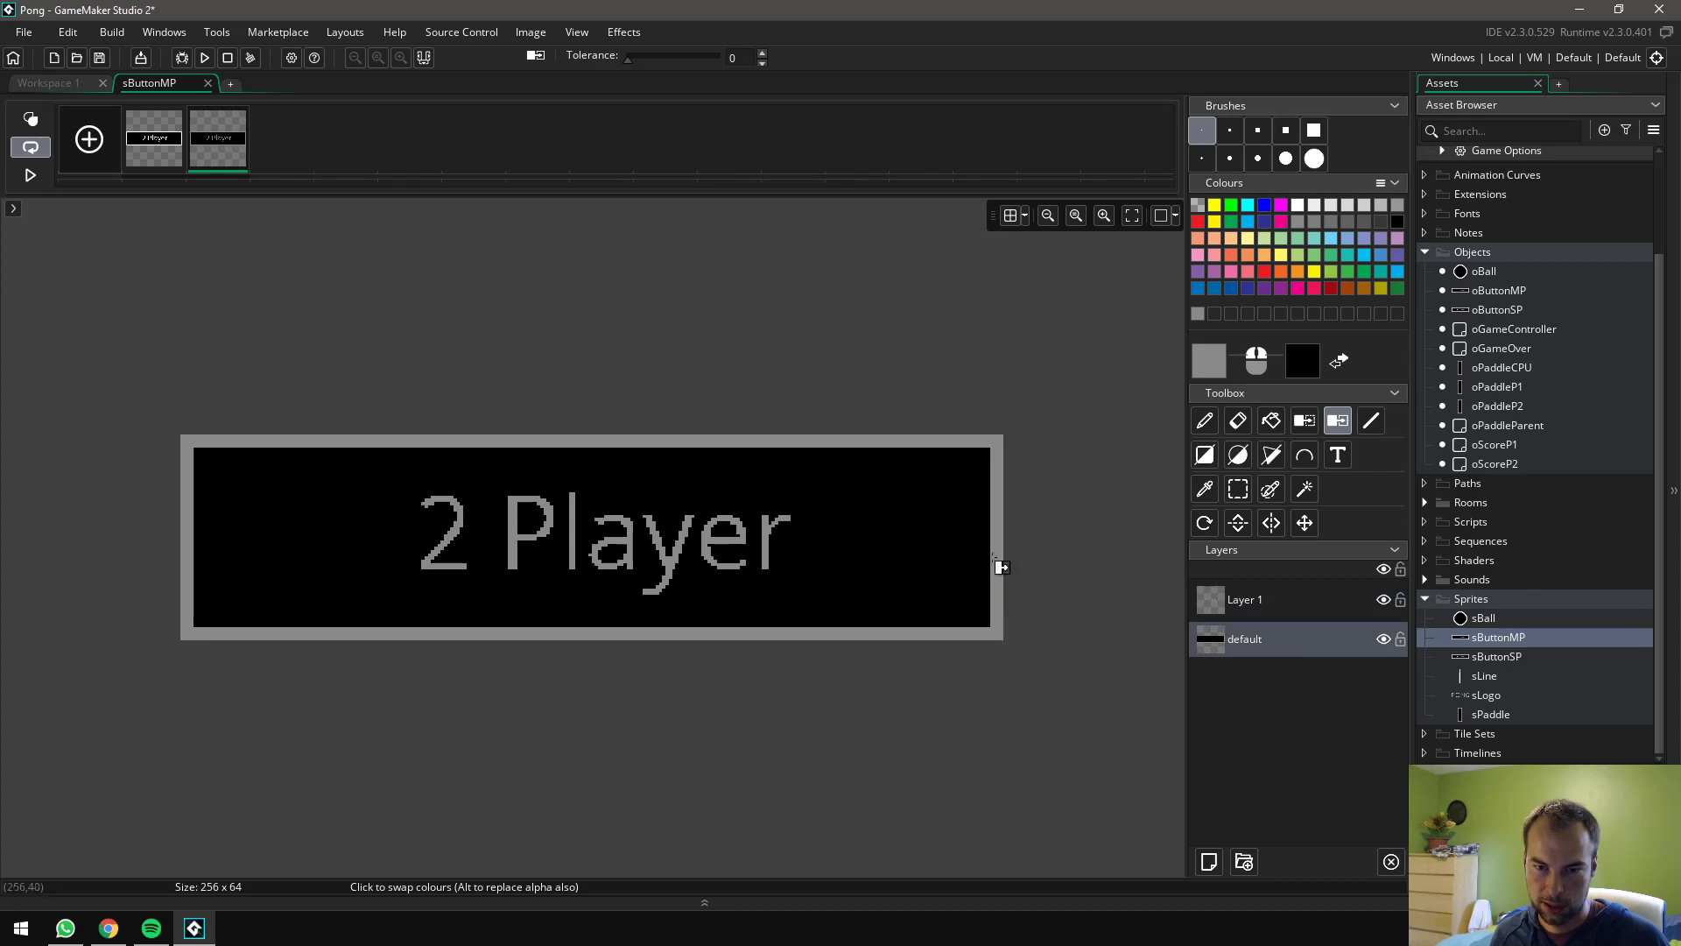
left_click(208, 84)
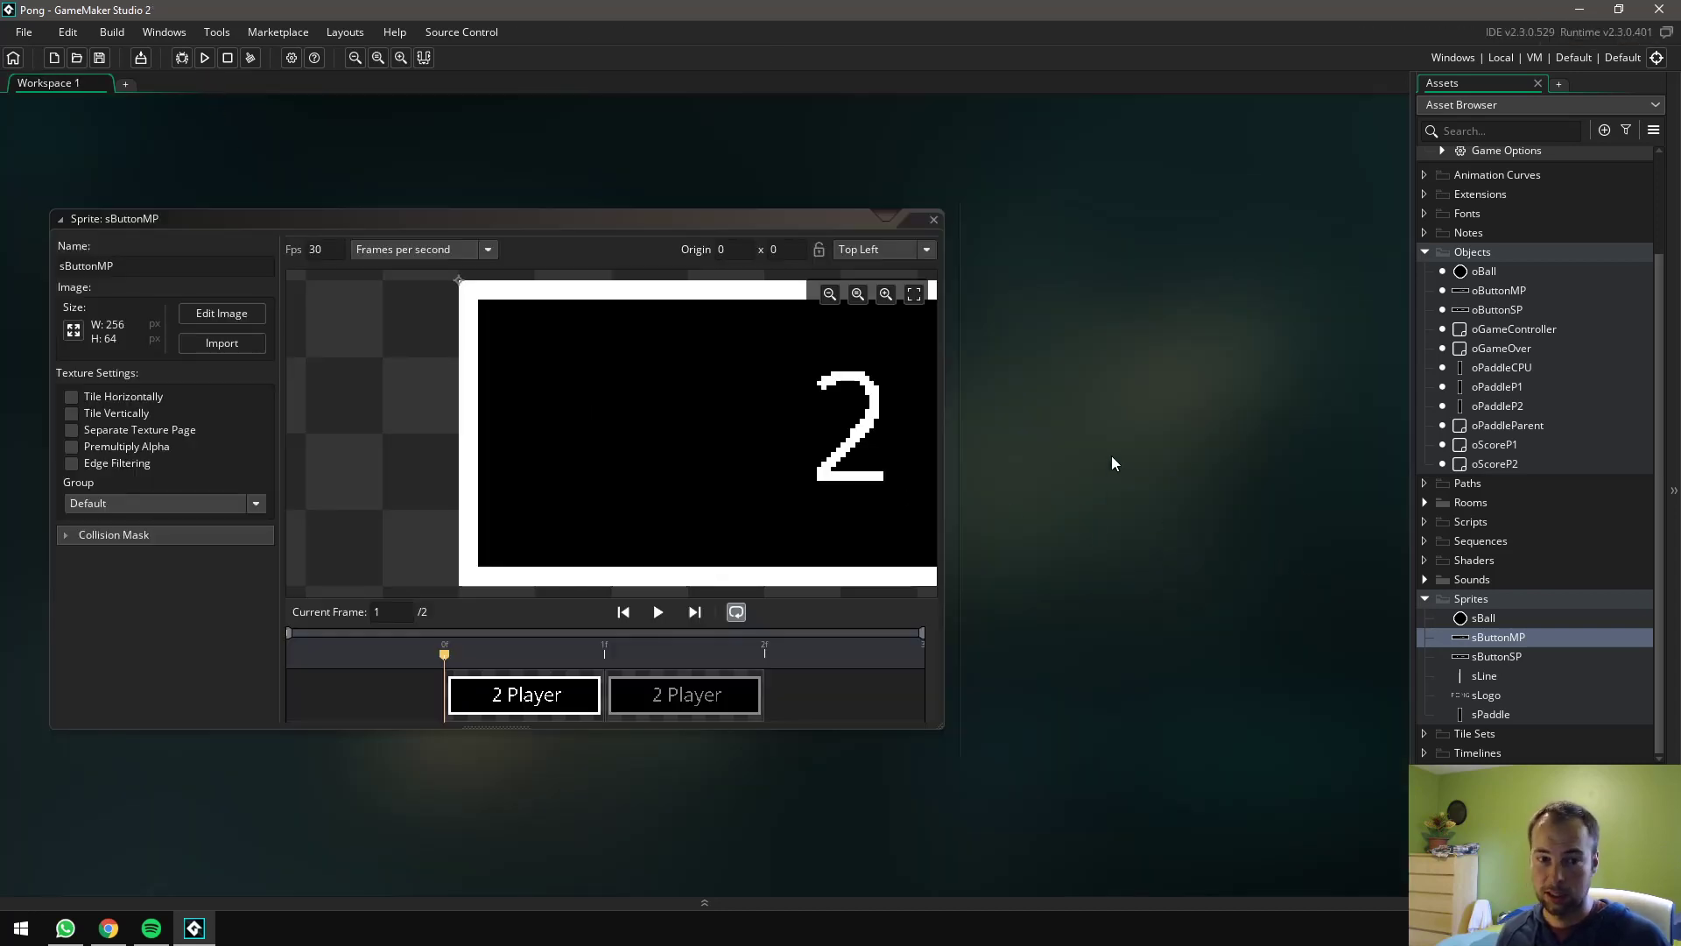
left_click(936, 219)
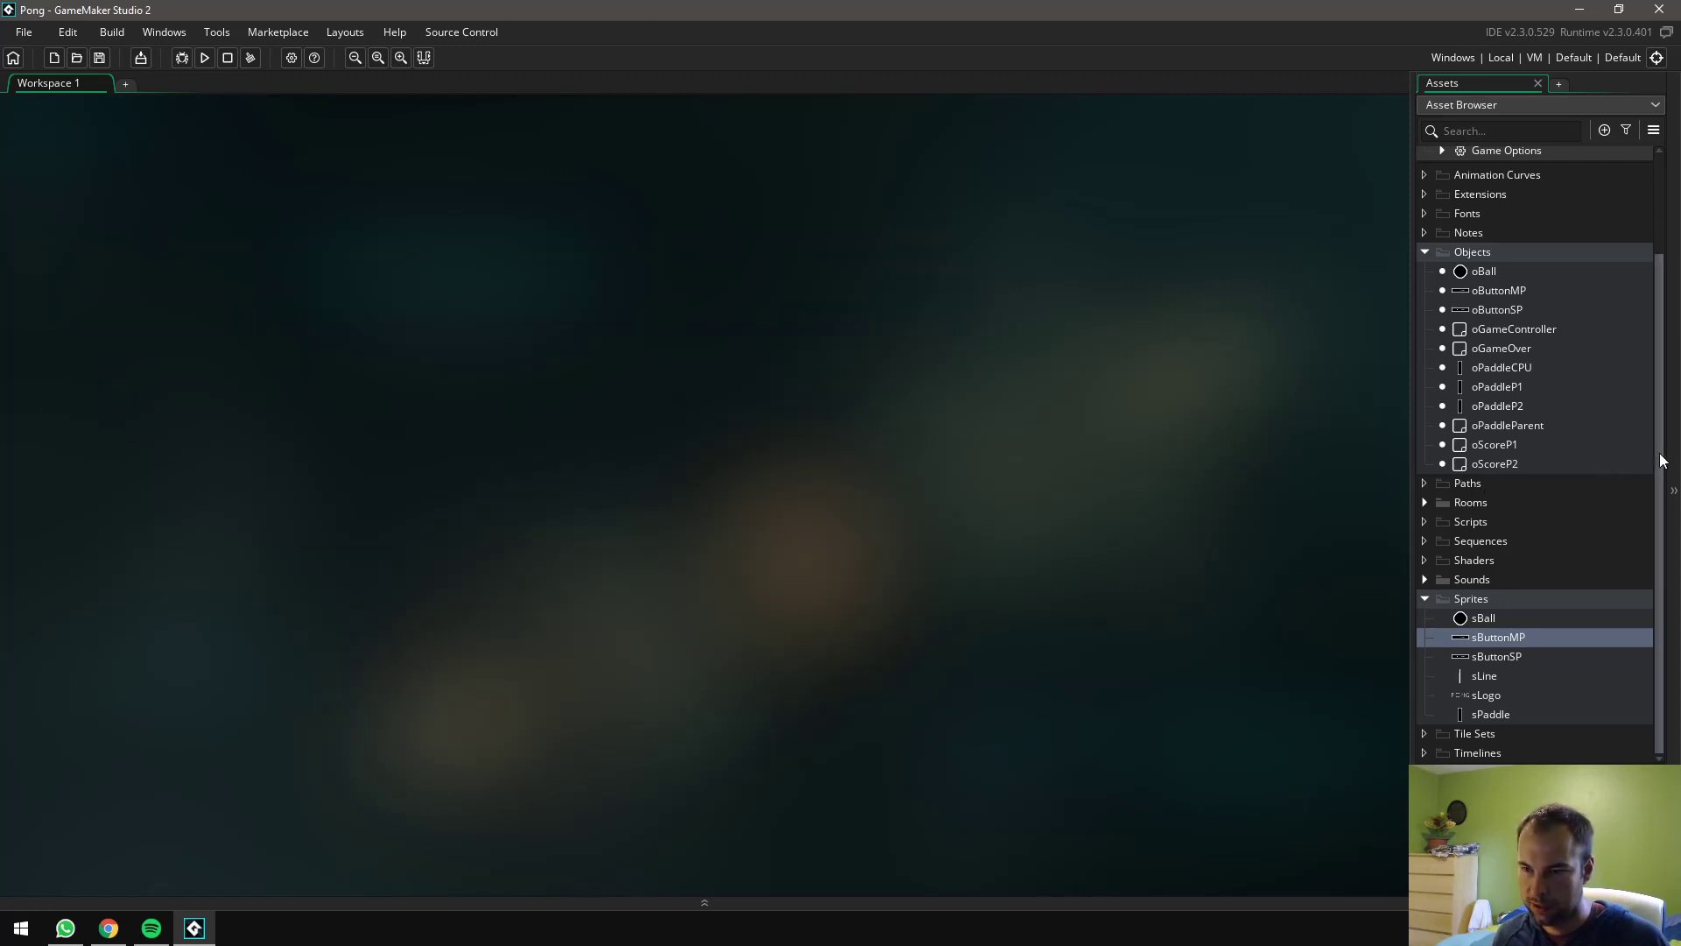
Load sndBlock.wav from the Desktop as the audio file of the sndBounce sound and close its editor
left_click(1424, 580)
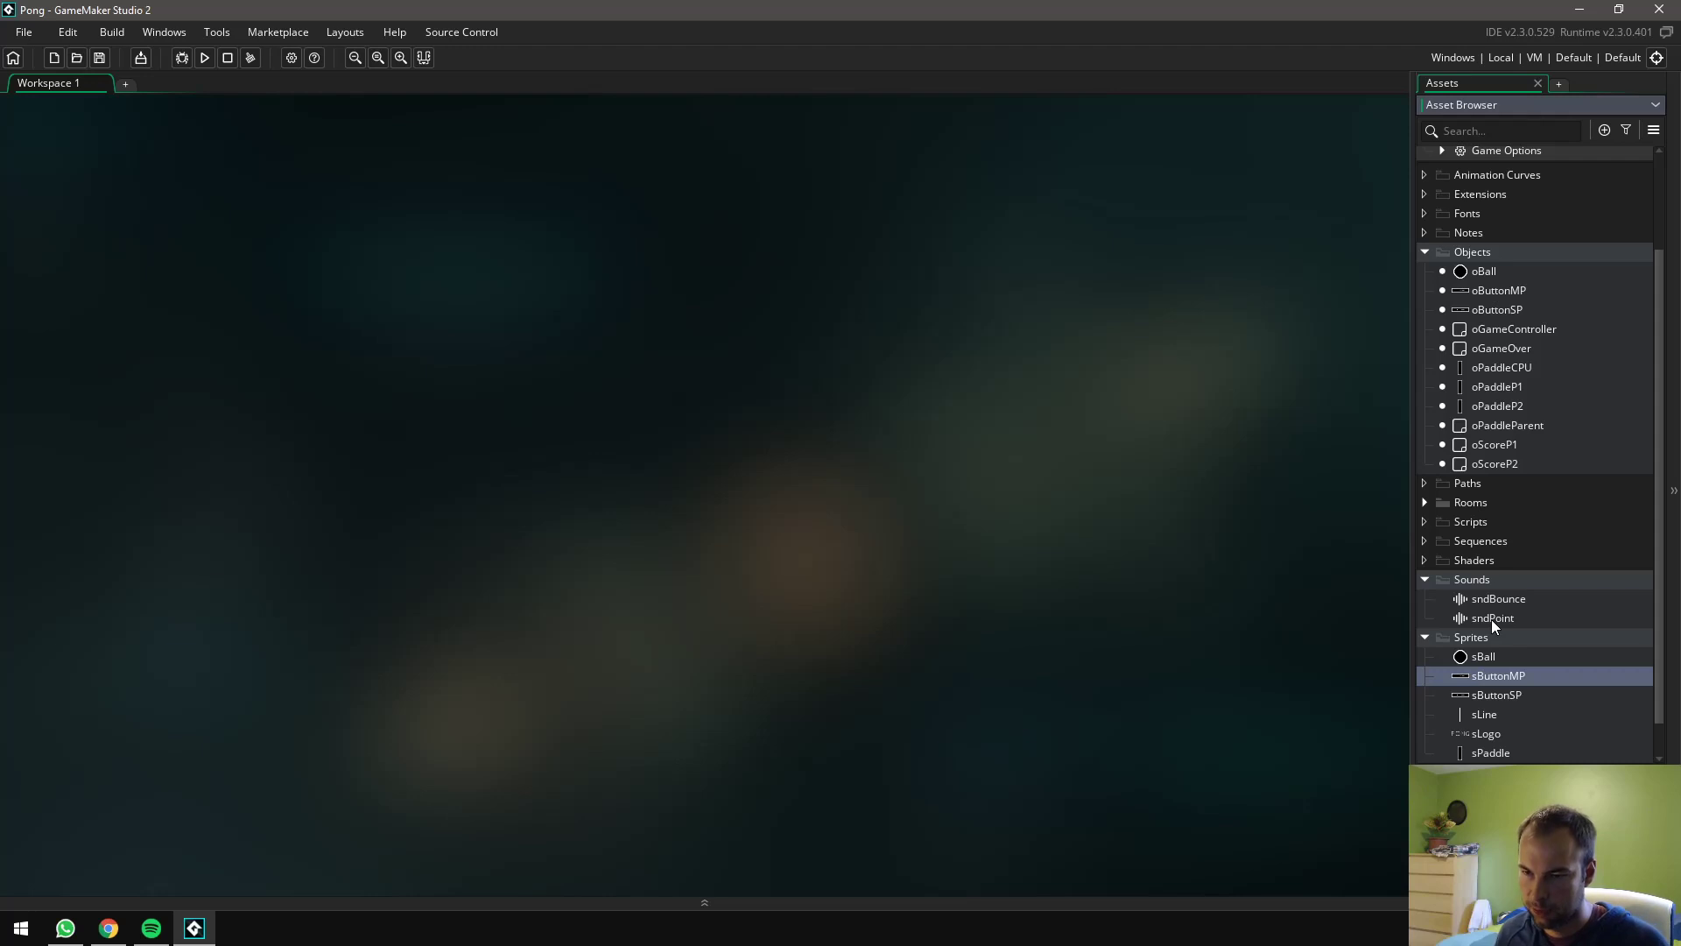
double_click(1503, 597)
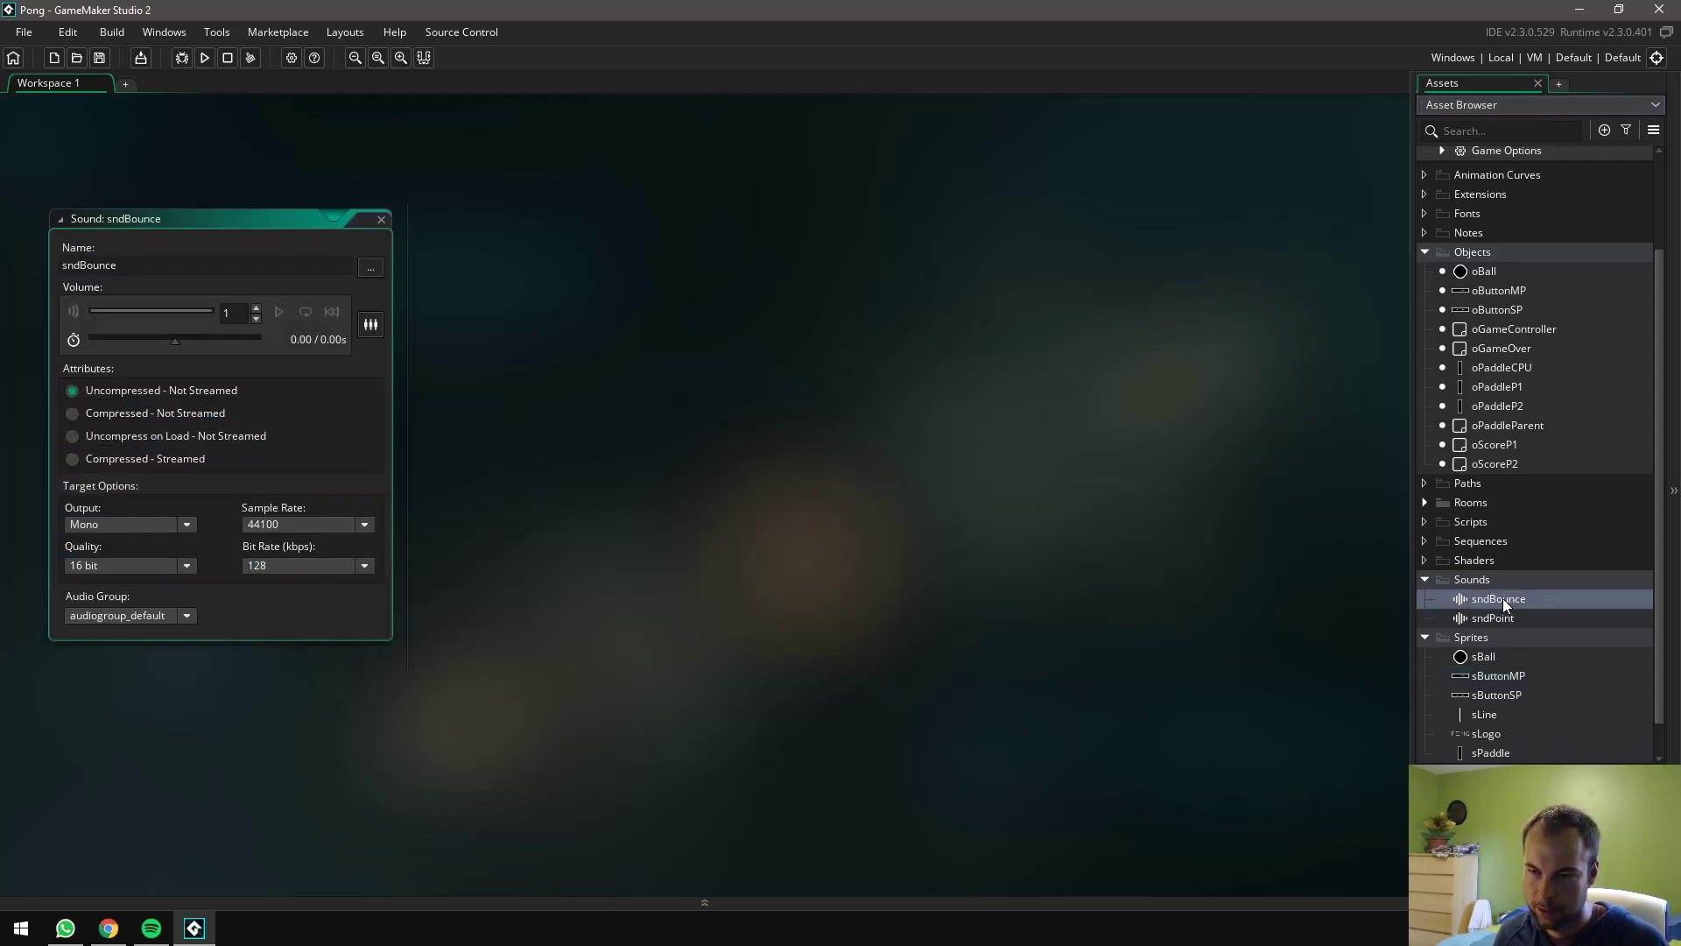
left_click(372, 270)
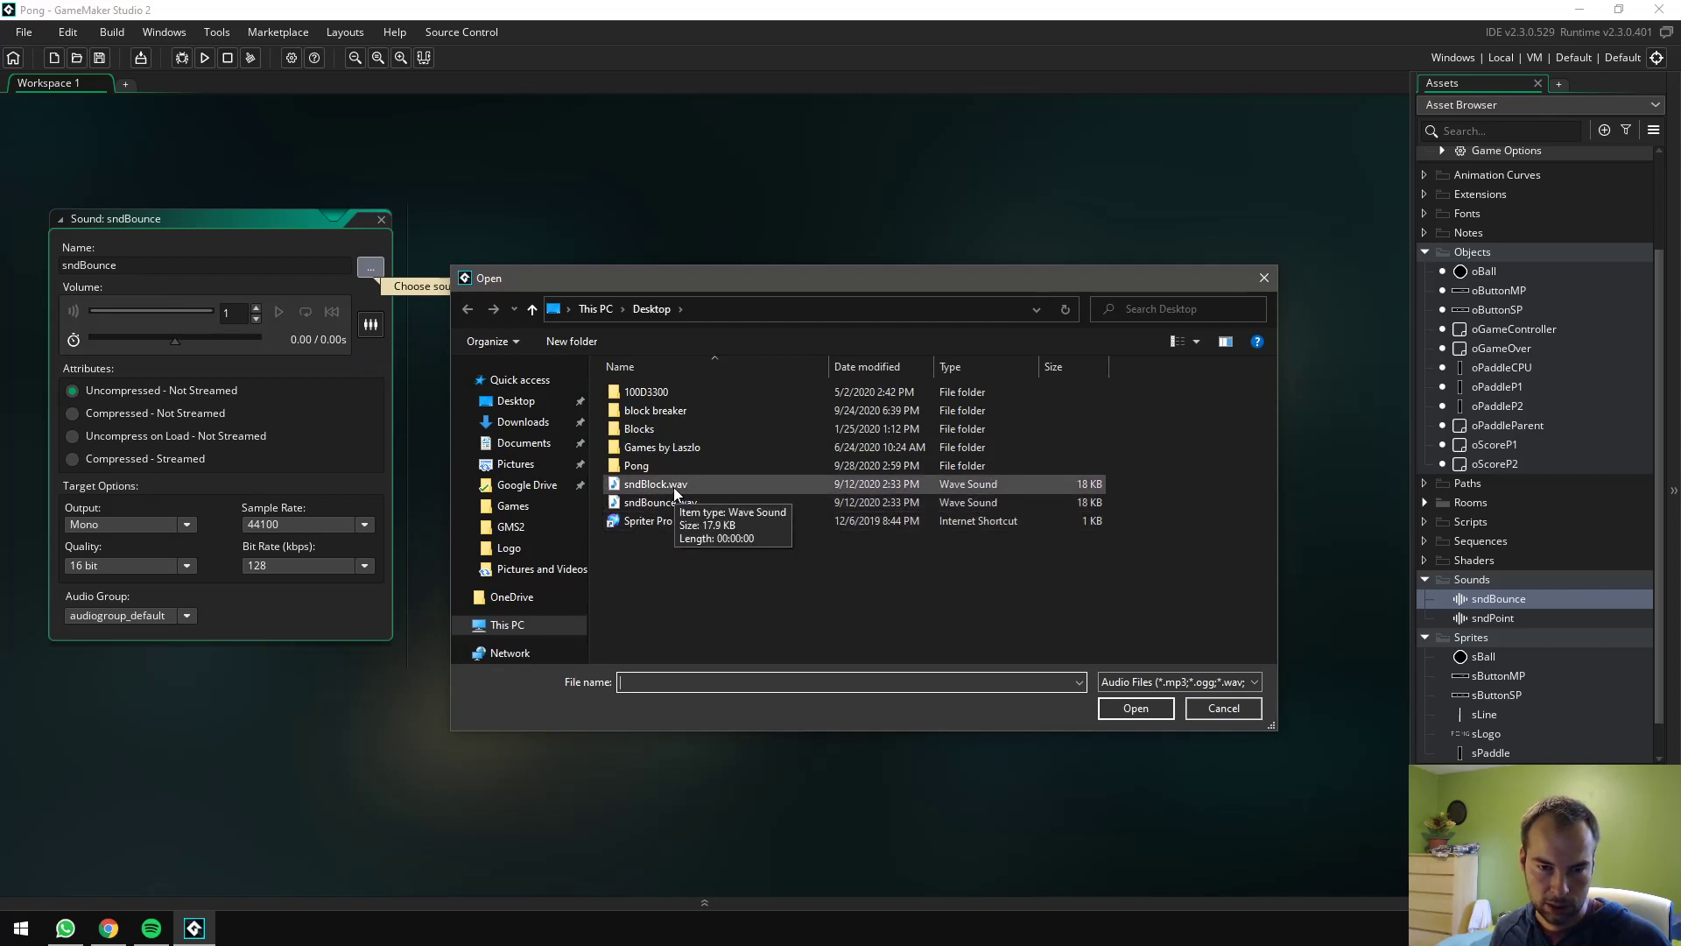
left_click(674, 487)
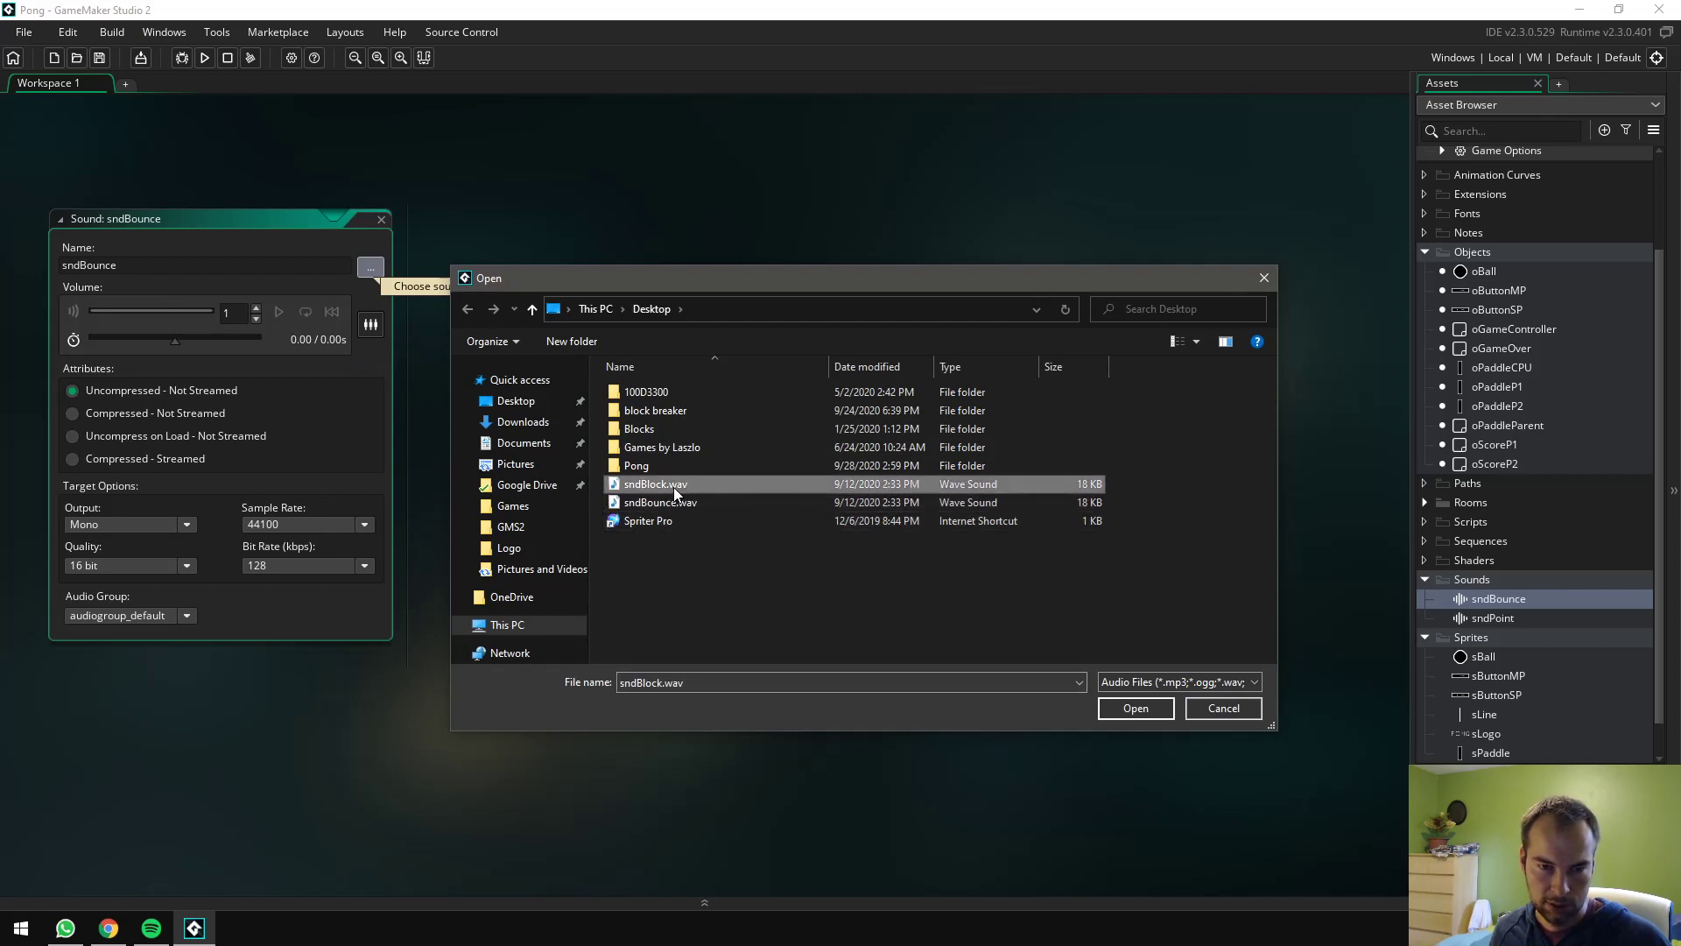
left_click(1137, 708)
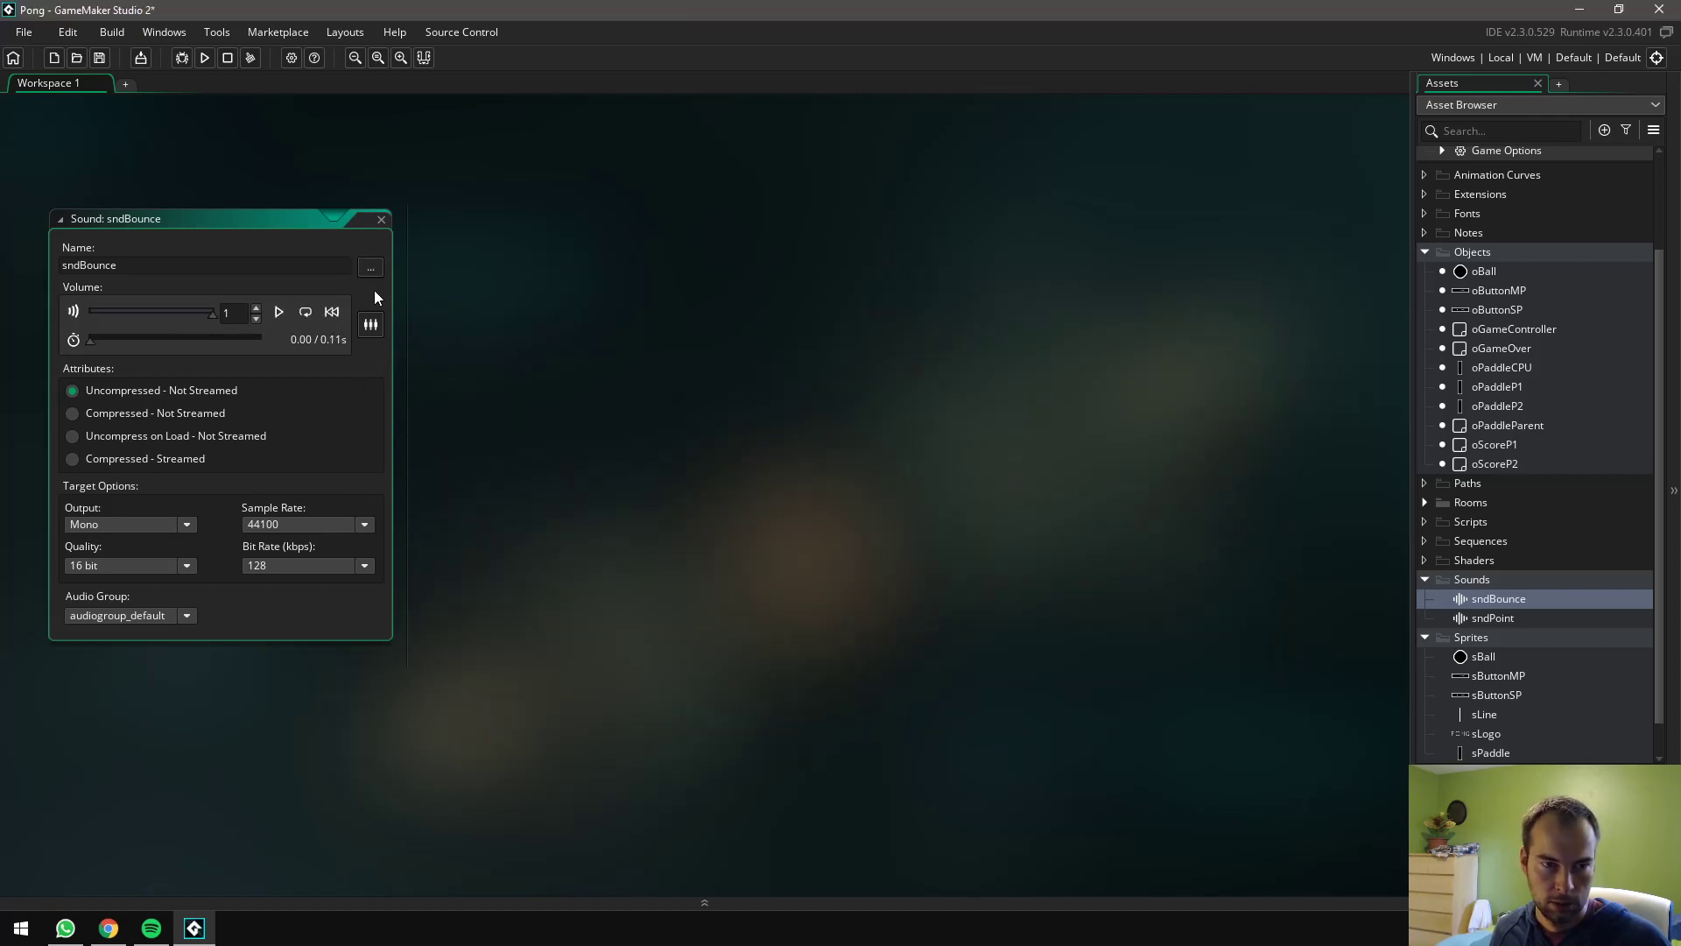
left_click(382, 219)
Load sndBounce.wav as the audio file of the sndPoint sound, close its editor and save the project
left_click(1486, 616)
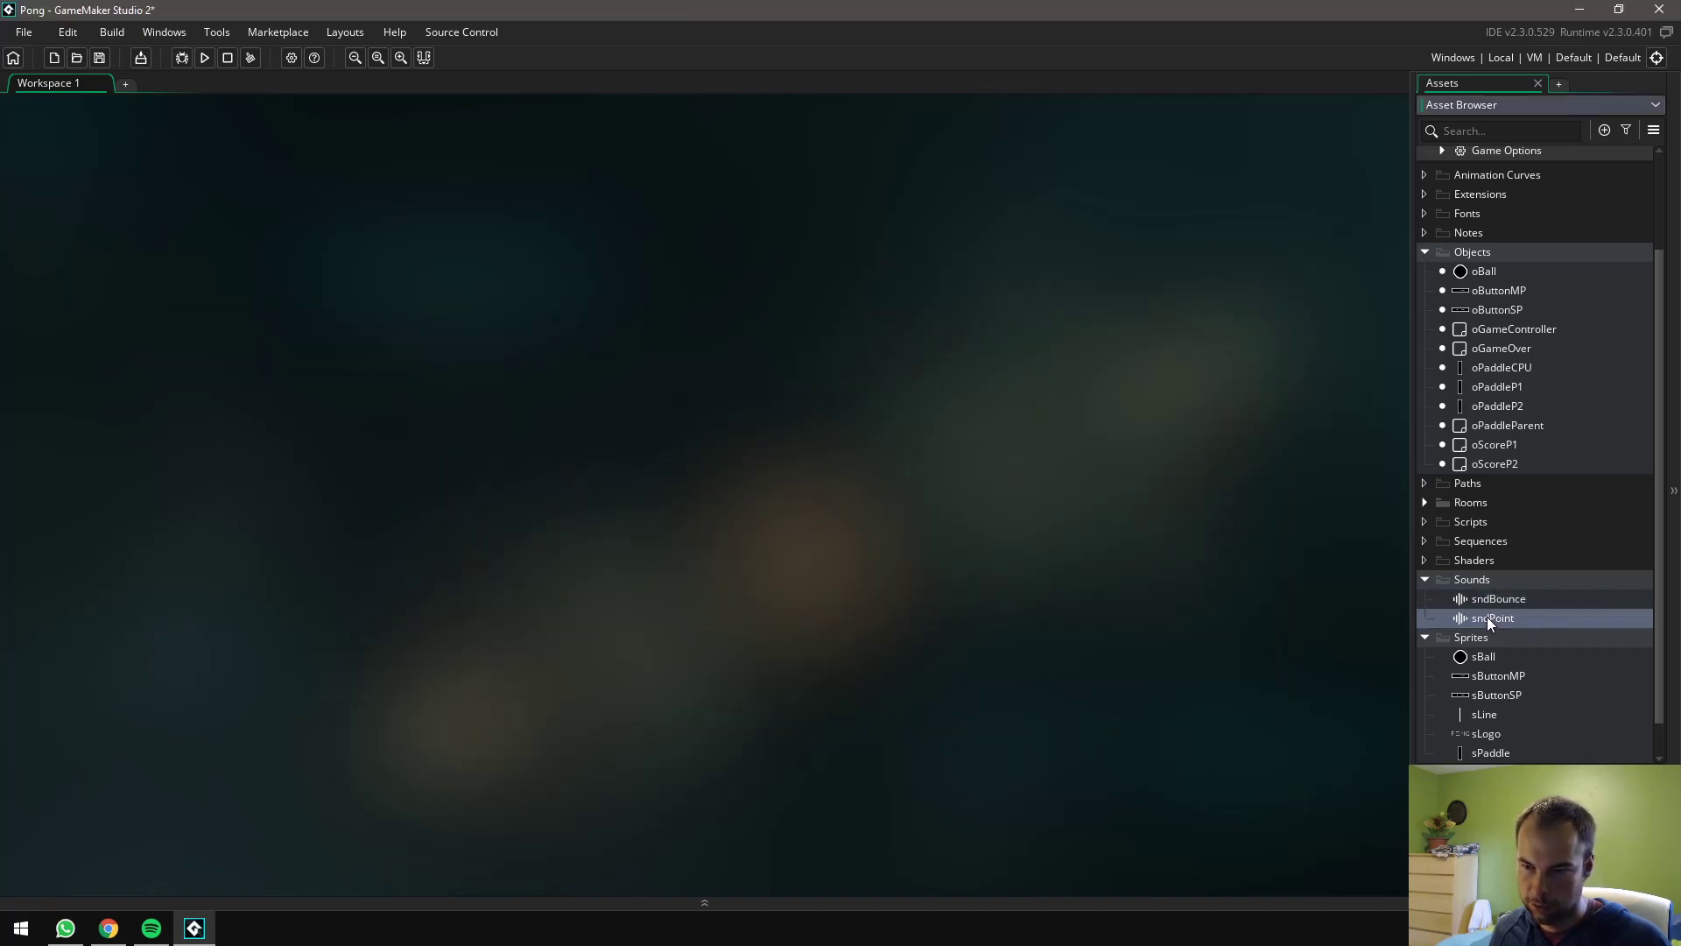
double_click(1486, 616)
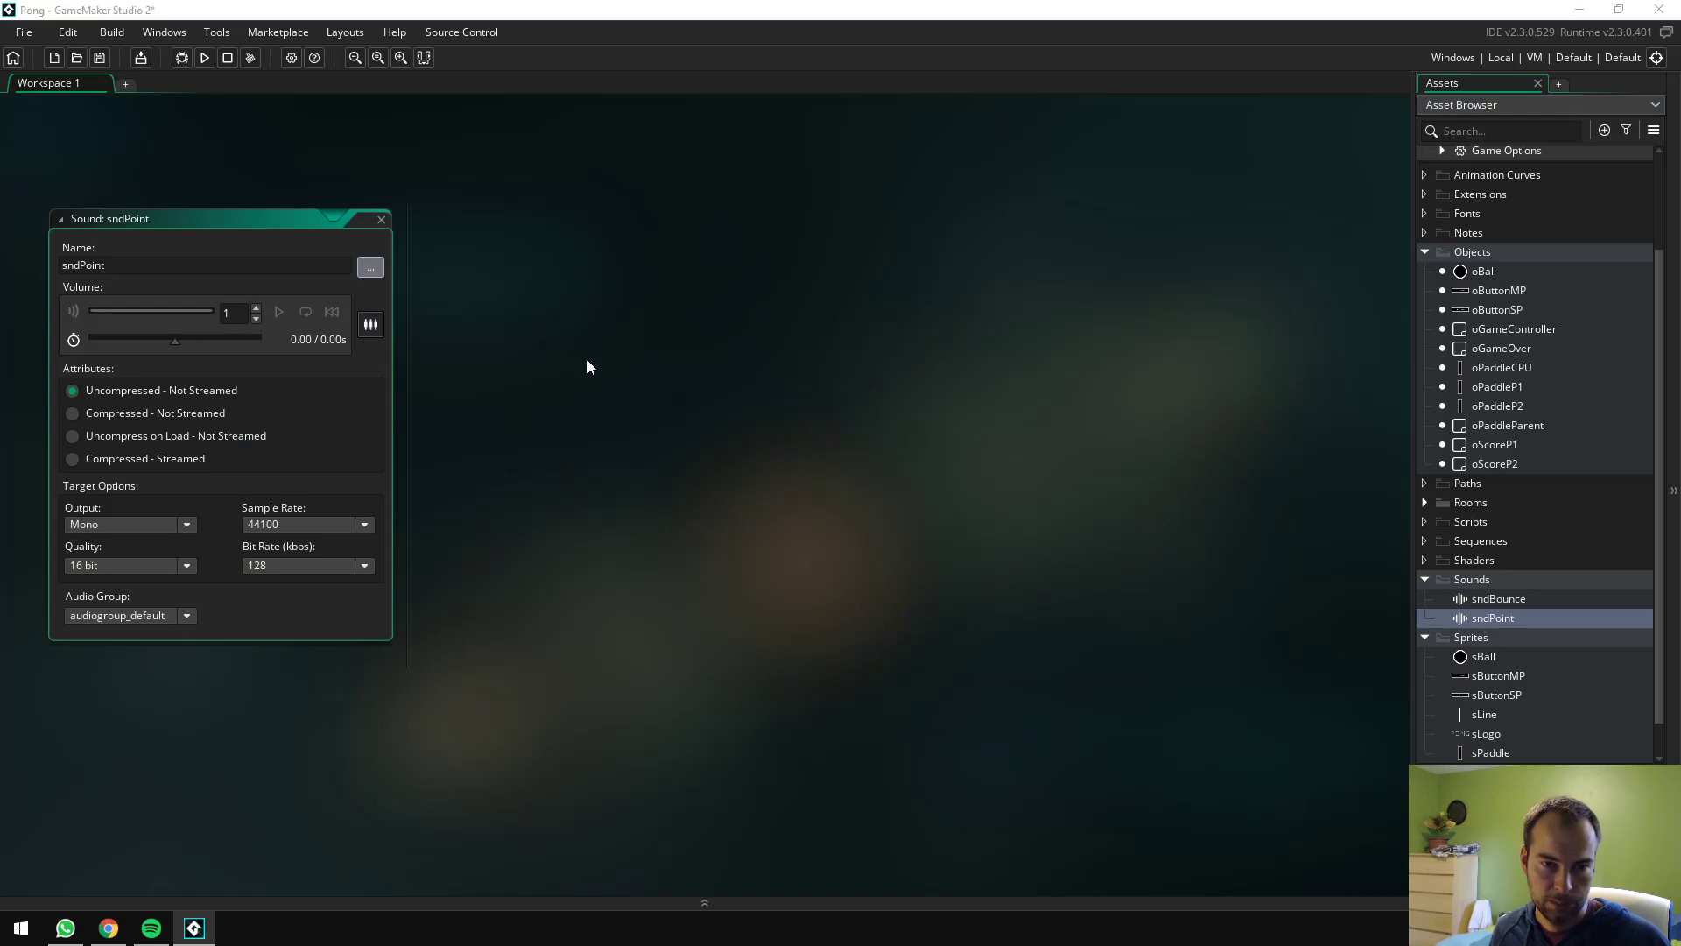
left_click(692, 503)
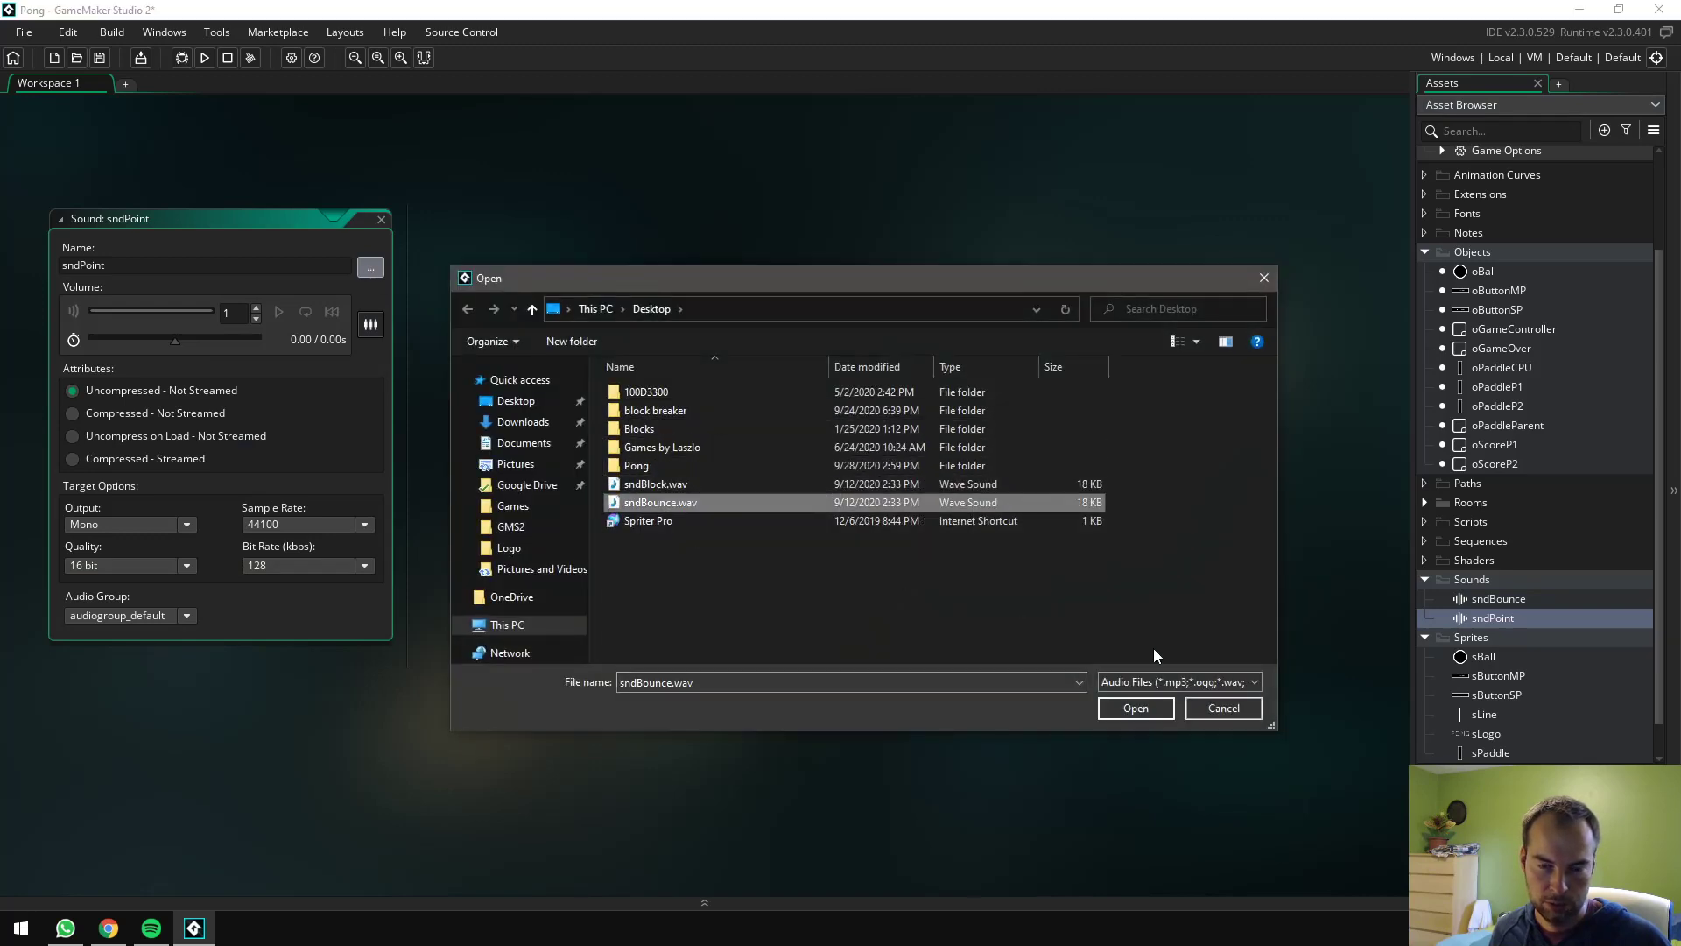
left_click(1135, 708)
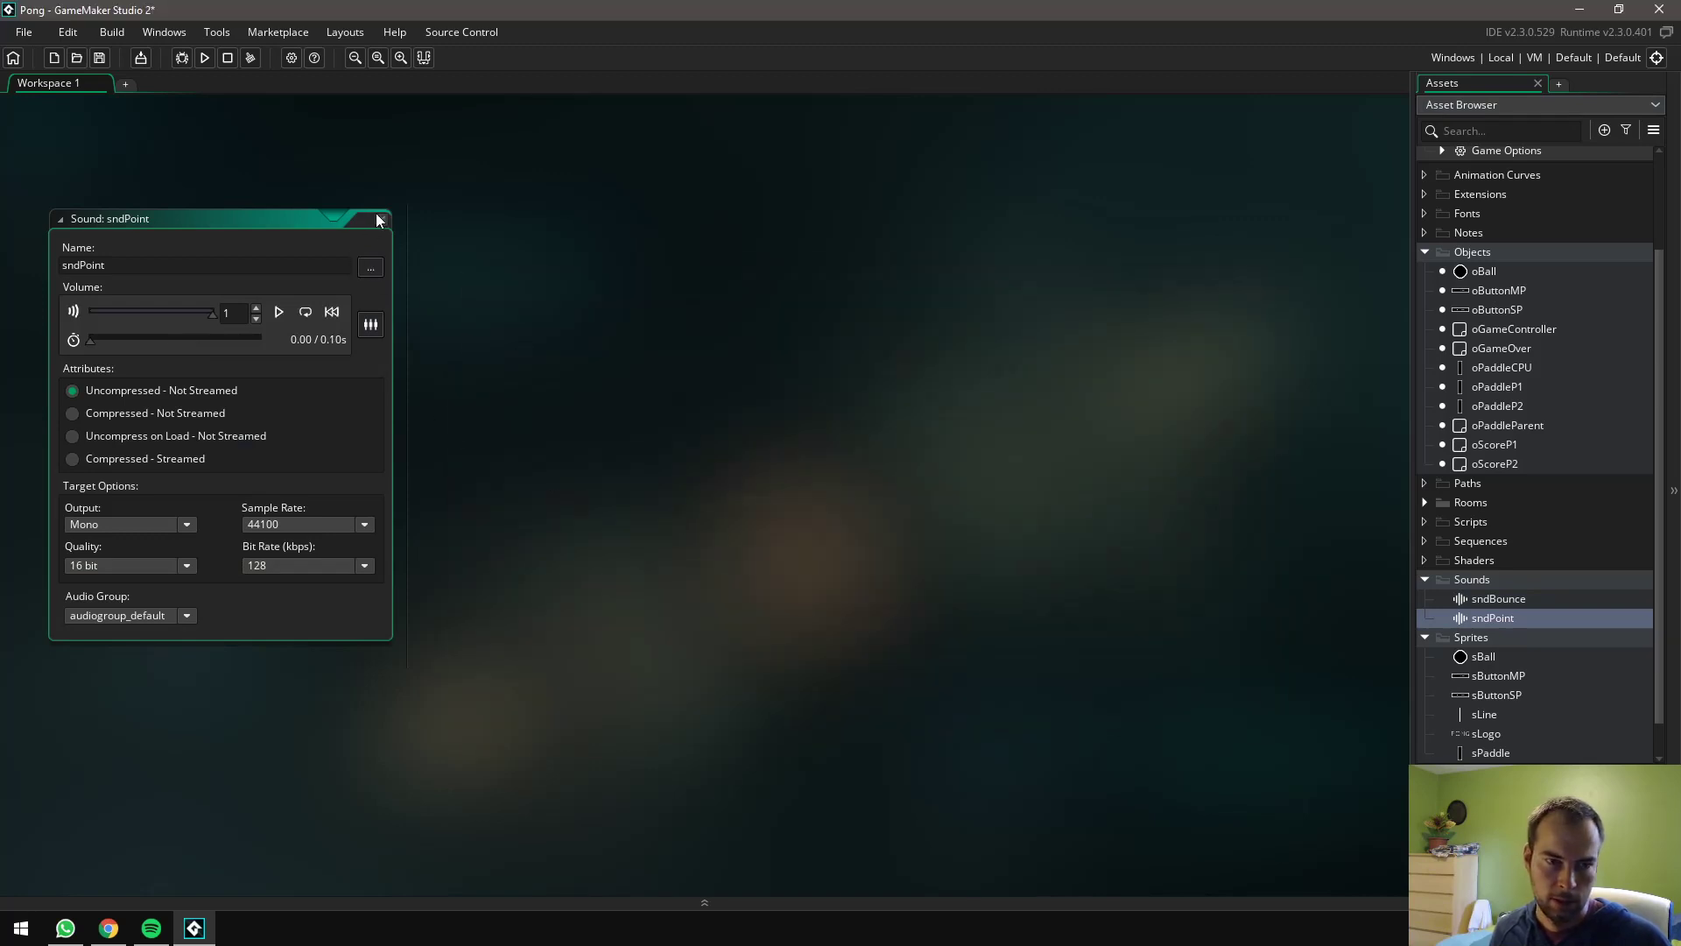
left_click(381, 219)
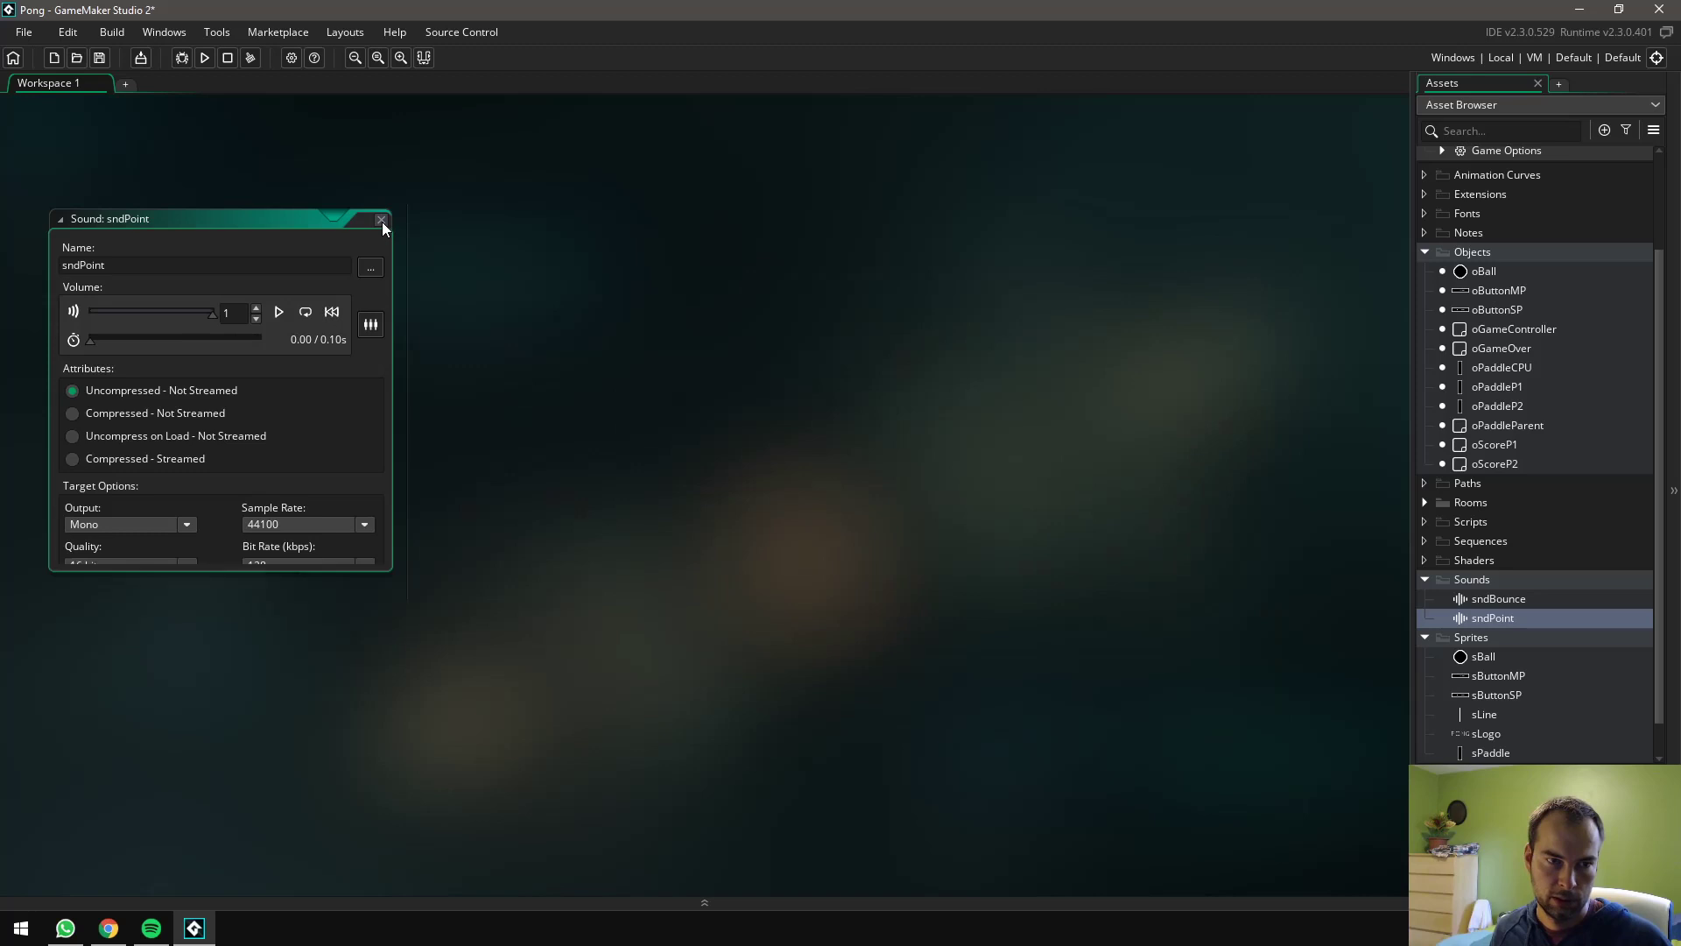
left_click(101, 58)
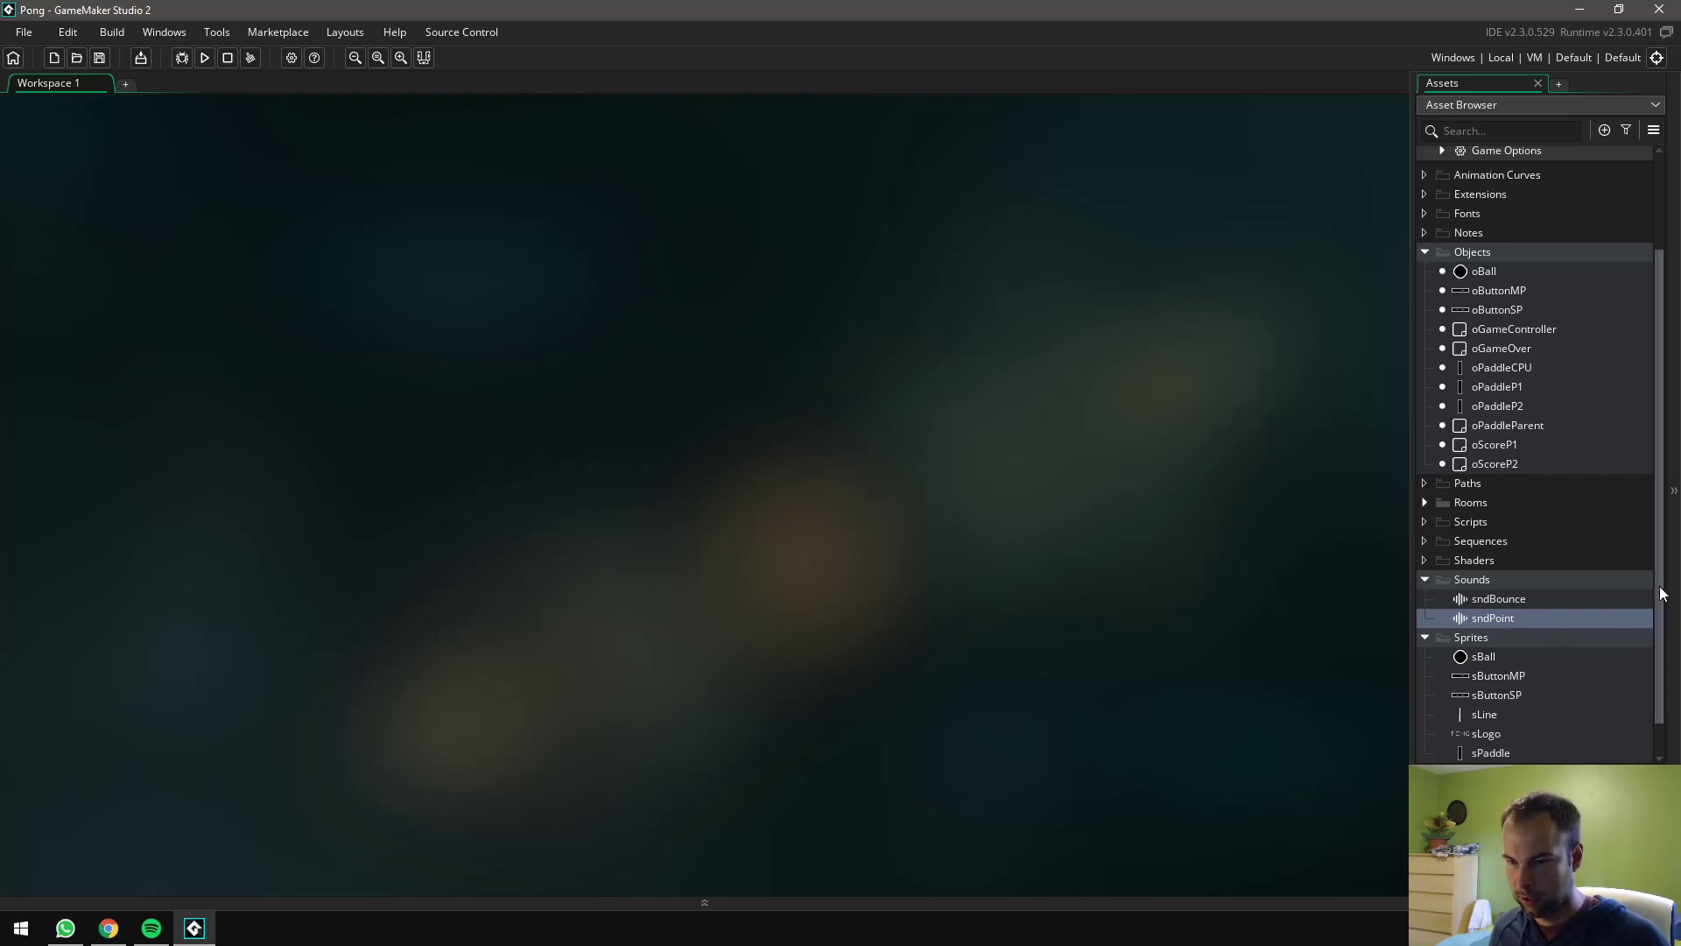
Open the rMenu room and place the sLogo sprite on its Assets layer at (96, 64)
scroll(1663, 593, "down", 1)
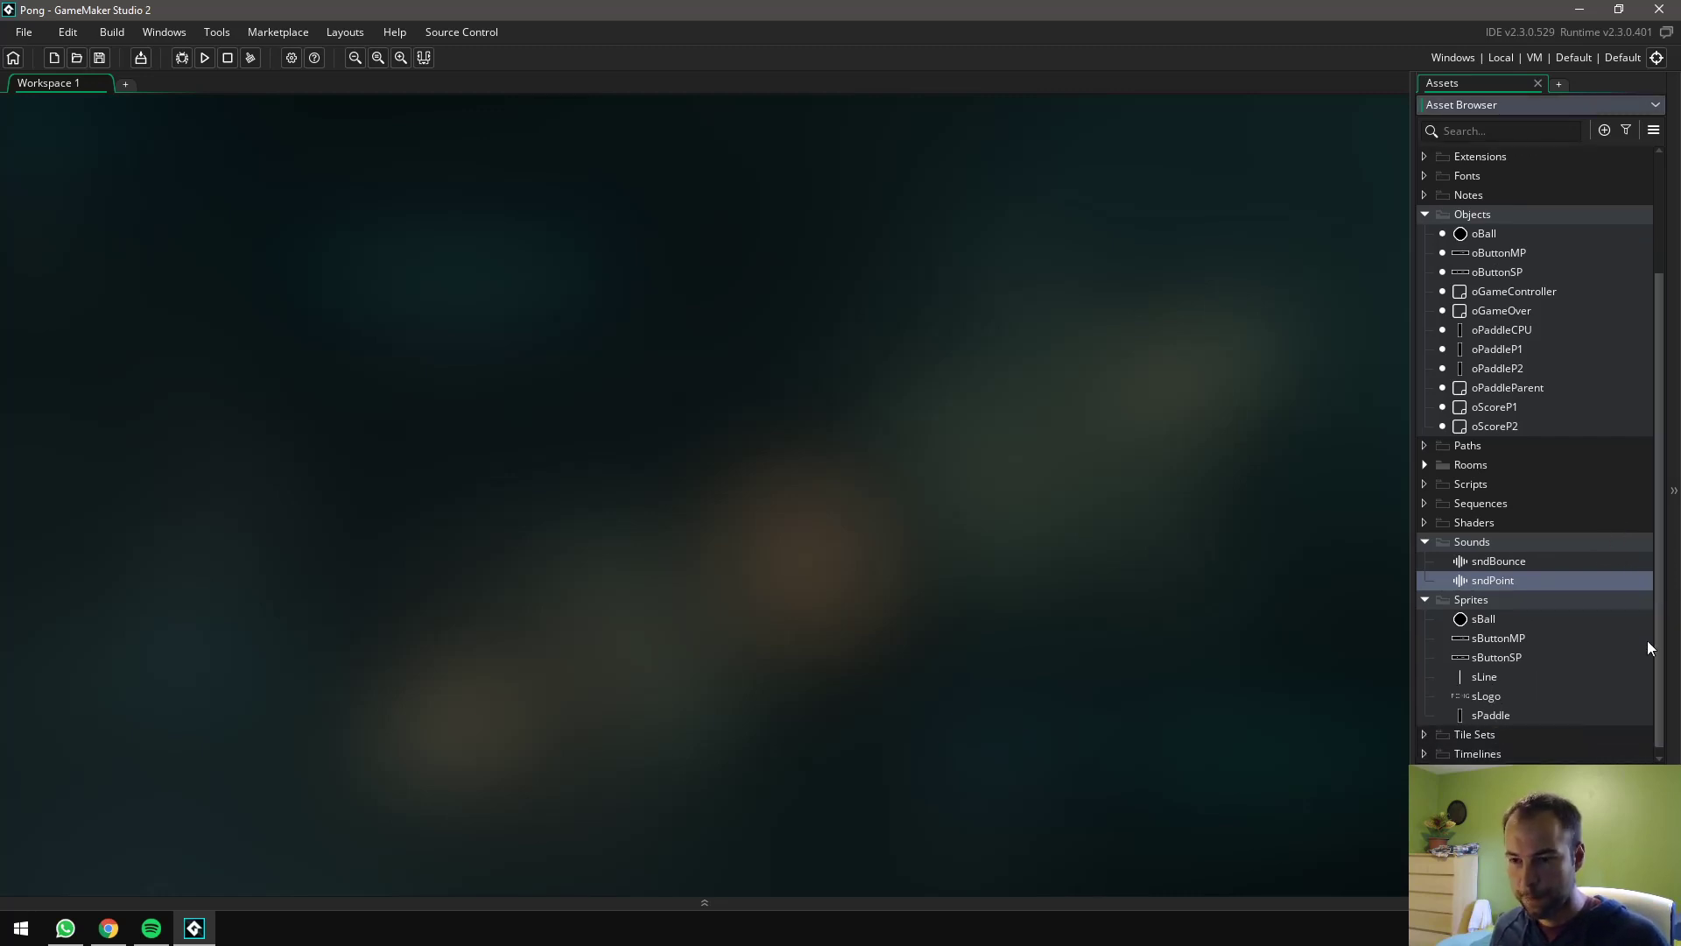
scroll(1593, 613, "up", 1)
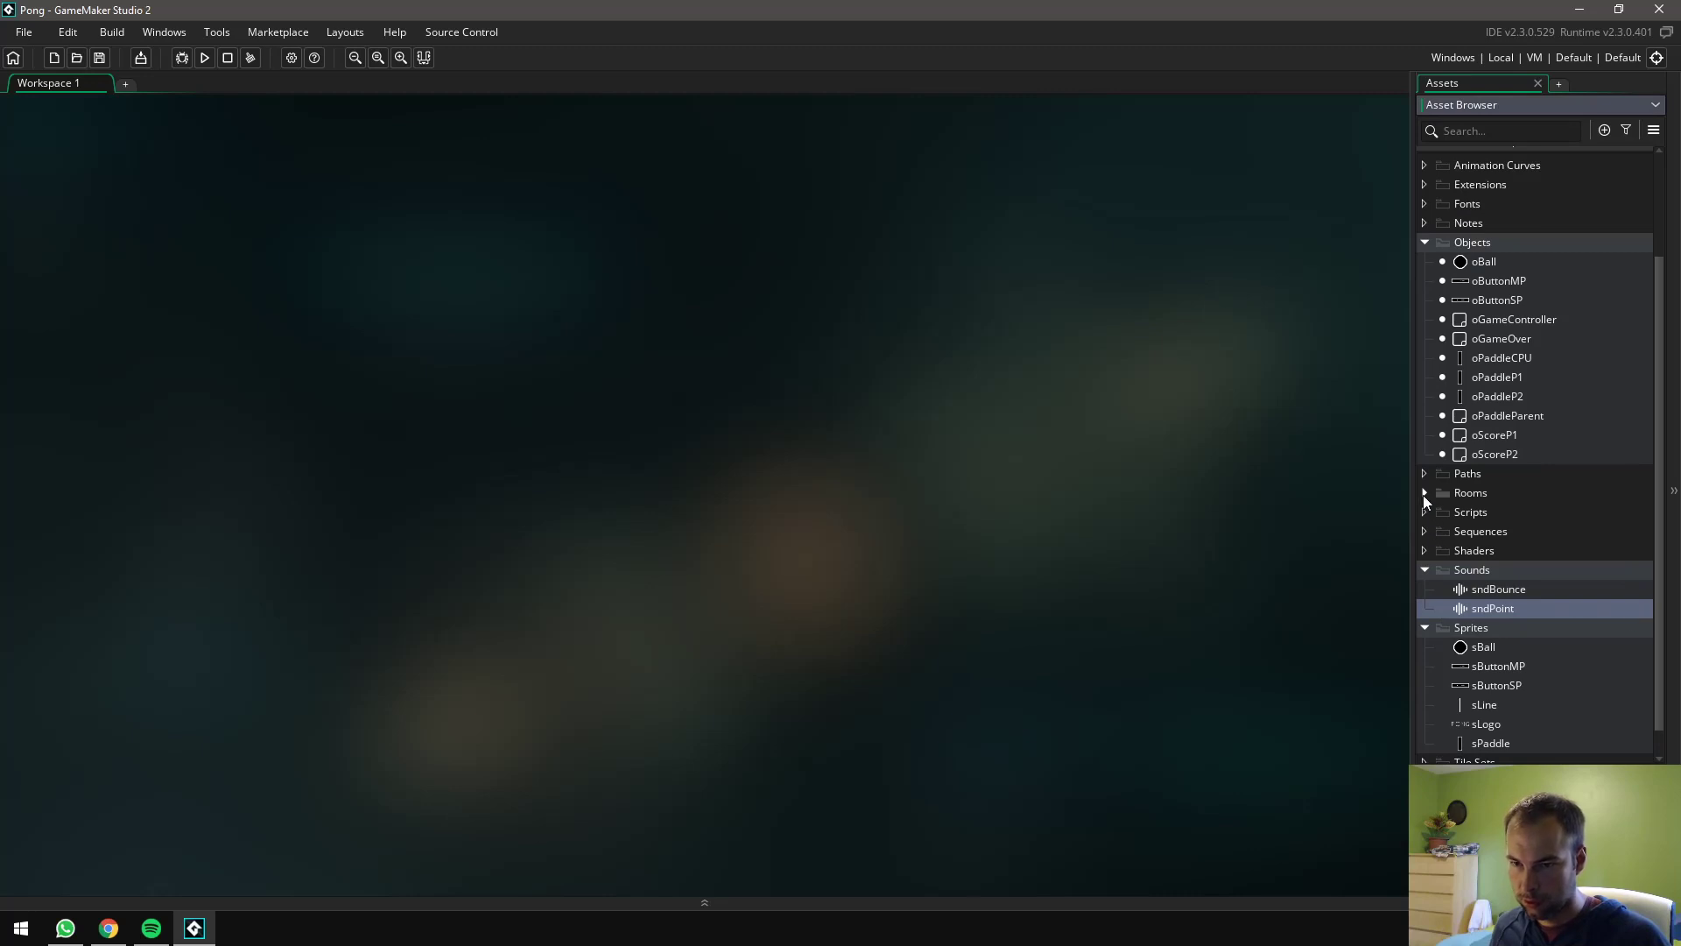
left_click(1423, 494)
scroll(1655, 530, "down", 1)
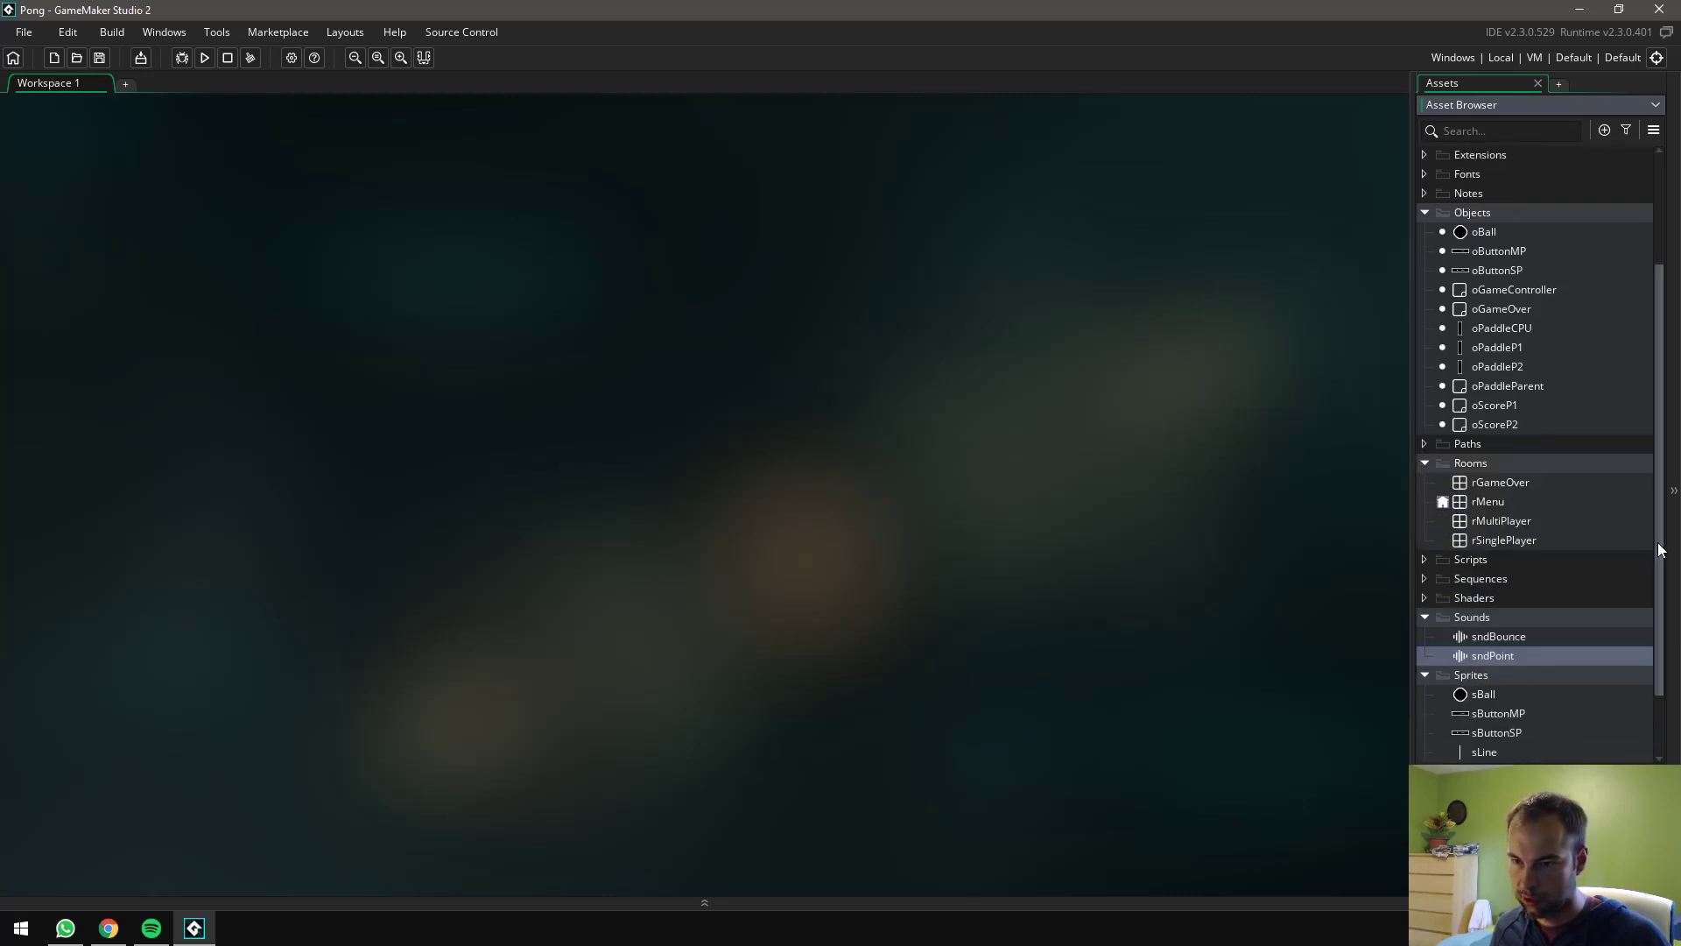
double_click(1495, 506)
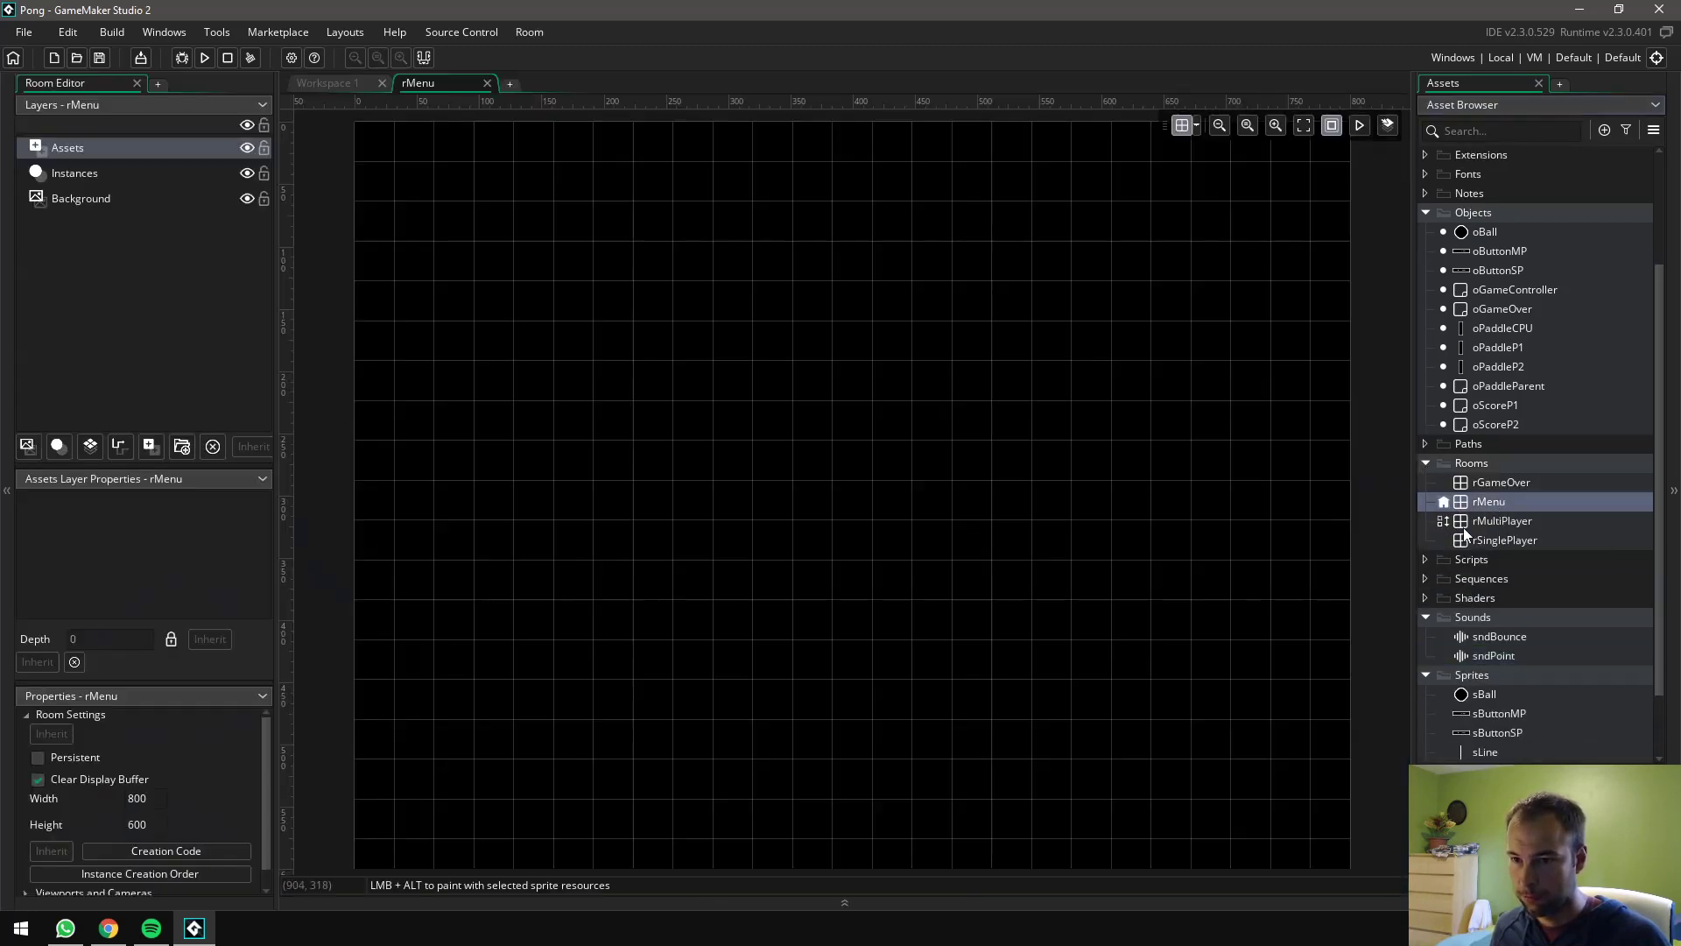
left_click(1218, 126)
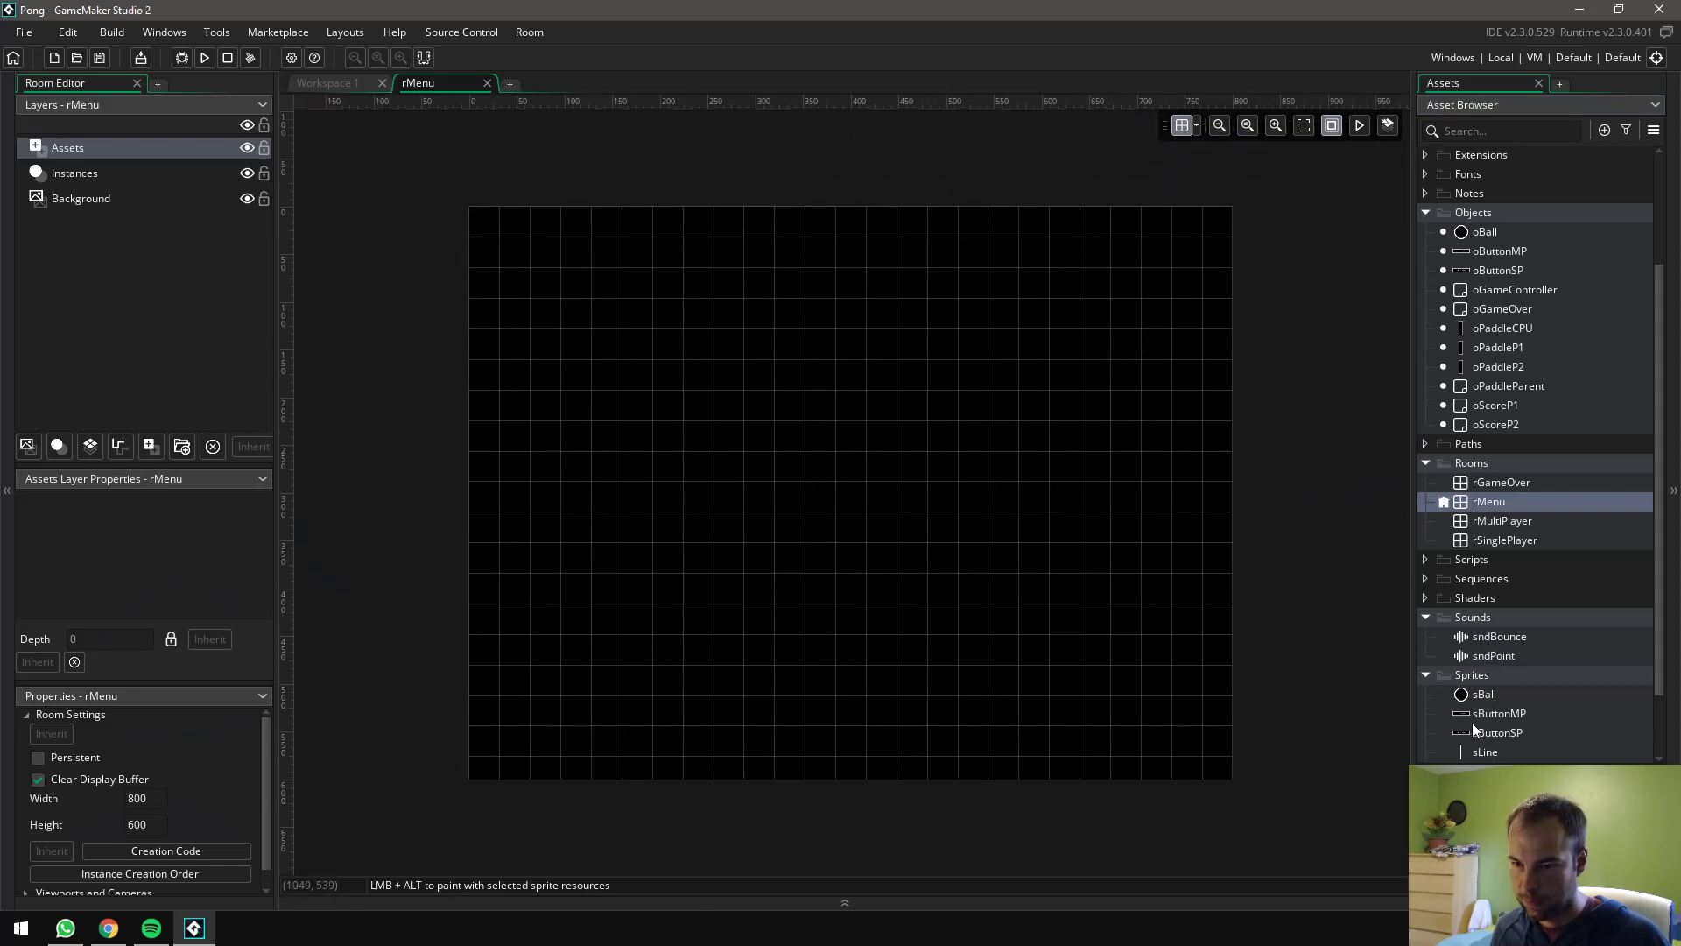
scroll(1651, 678, "down", 3)
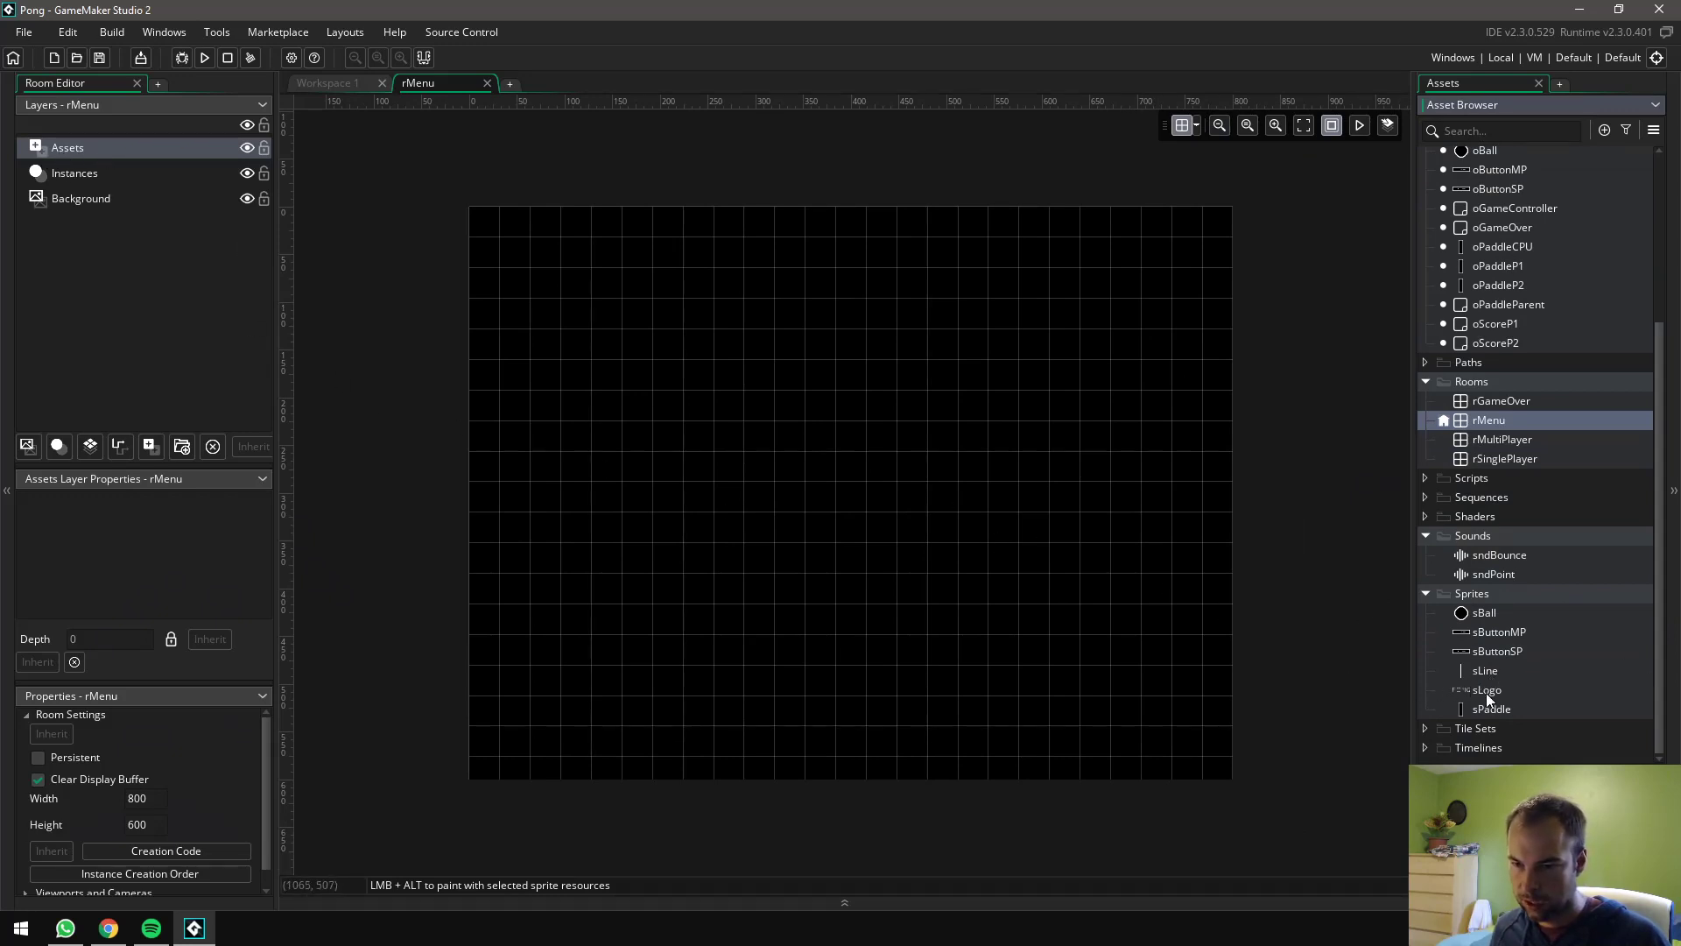
left_click_drag(1485, 695, 1140, 490)
left_click(699, 369)
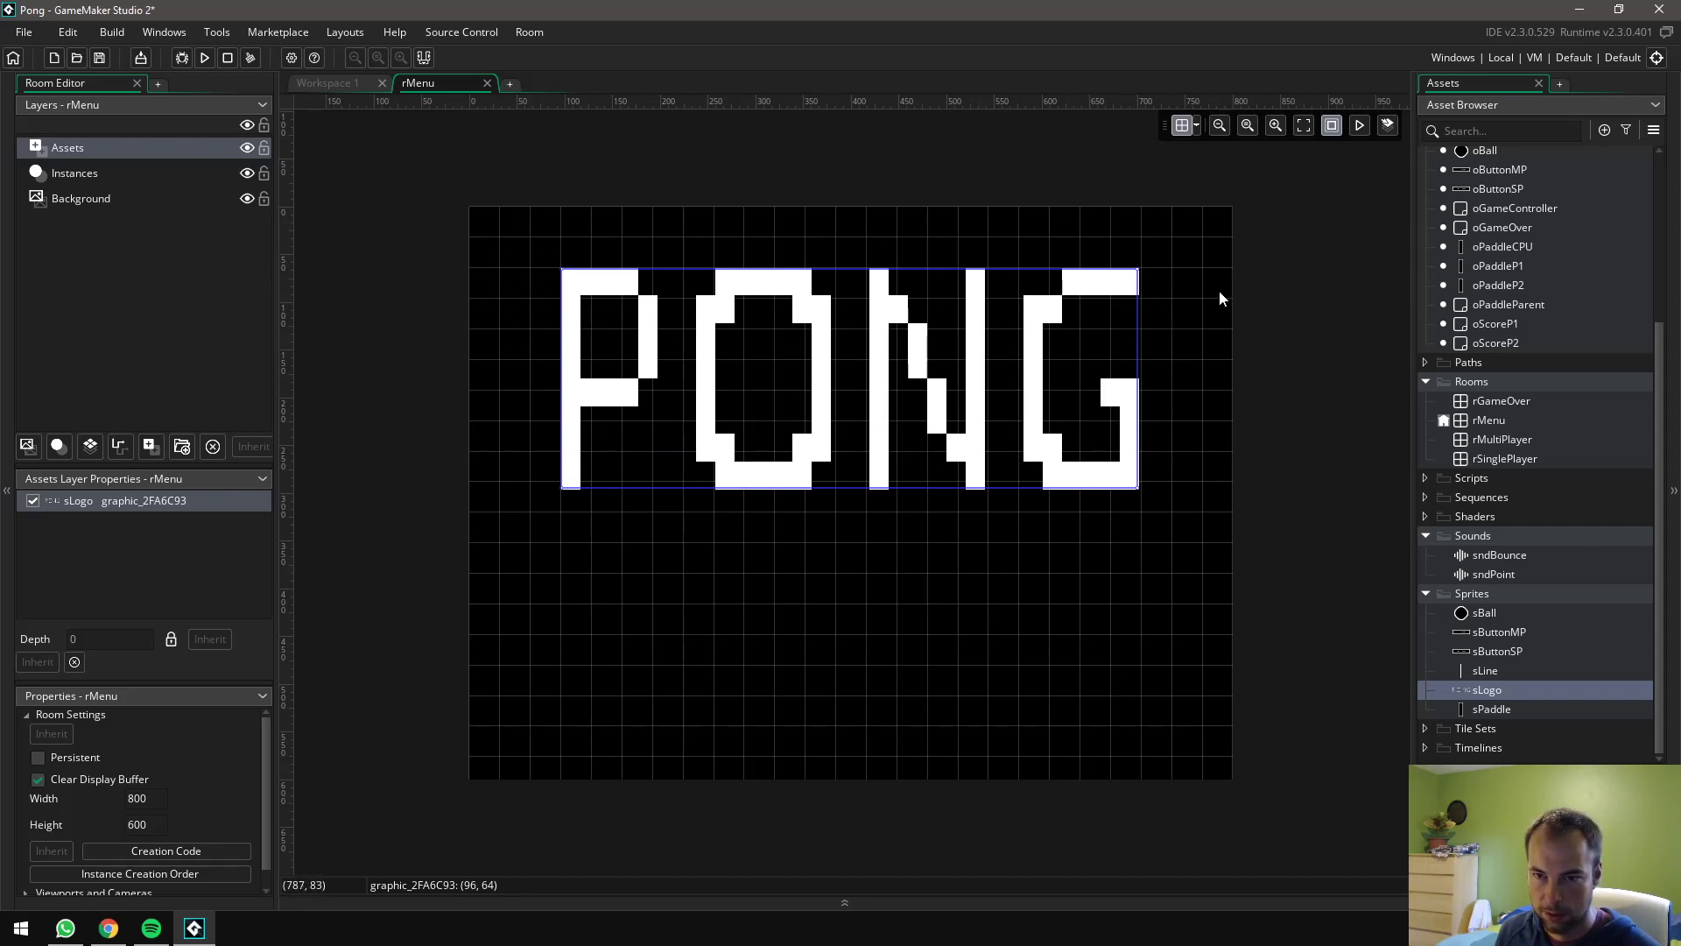
left_click(1333, 449)
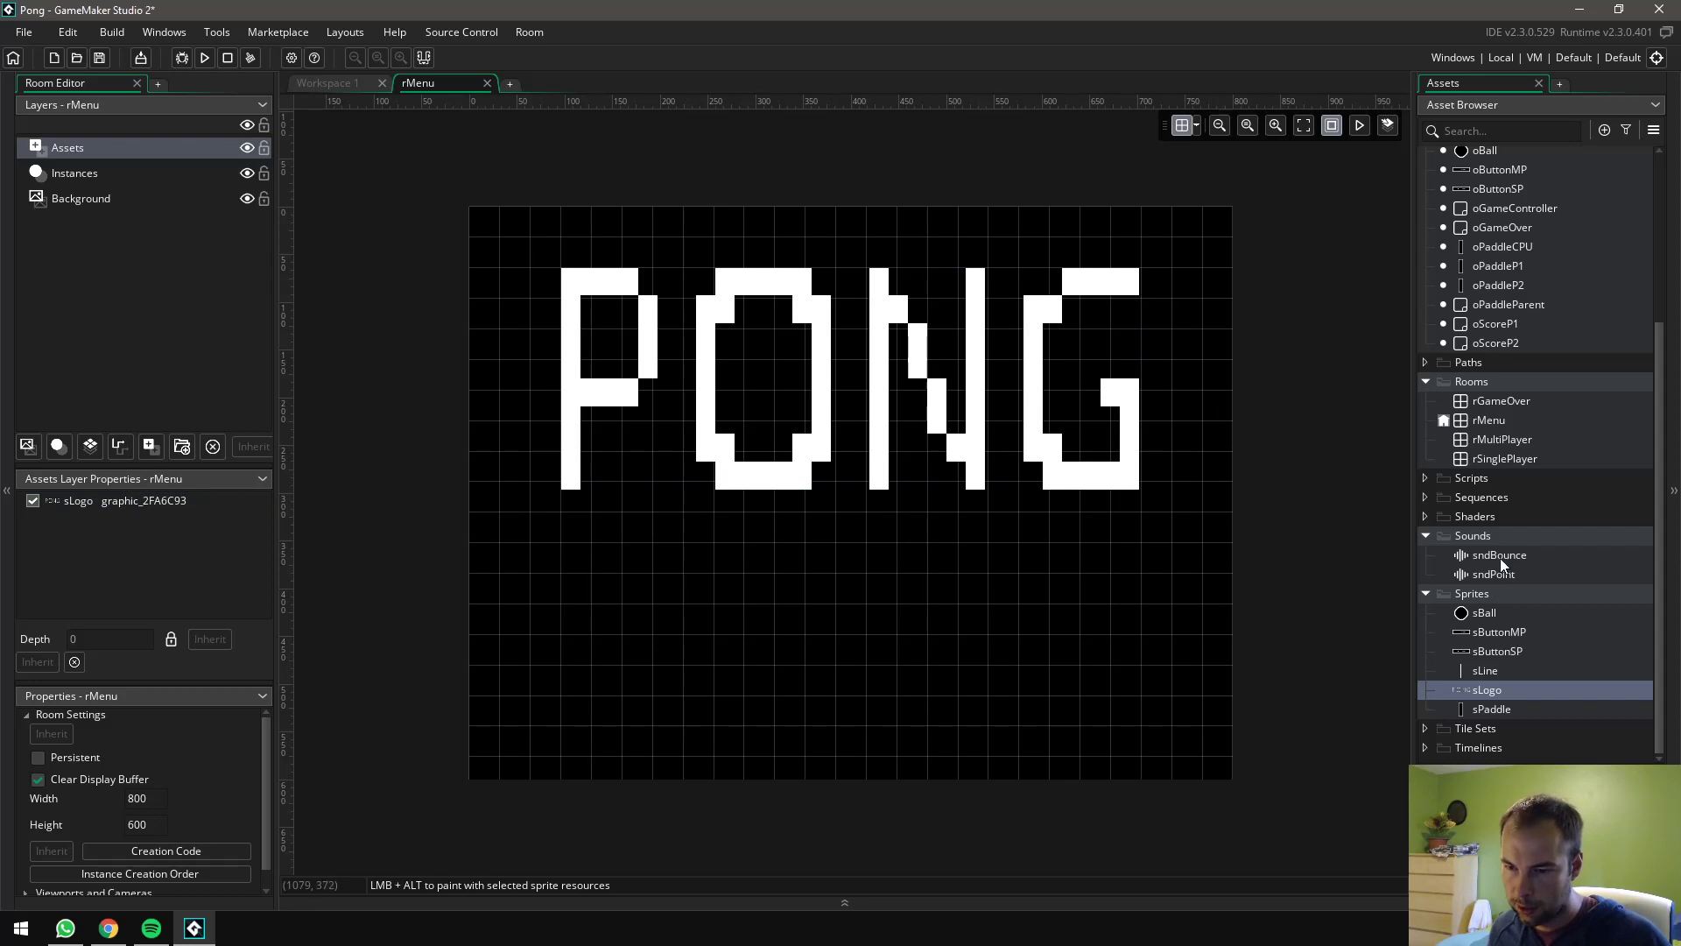
Open the rSinglePlayer room and place an sLine sprite on the Assets layer at the middle of the room's upper edge
double_click(1506, 459)
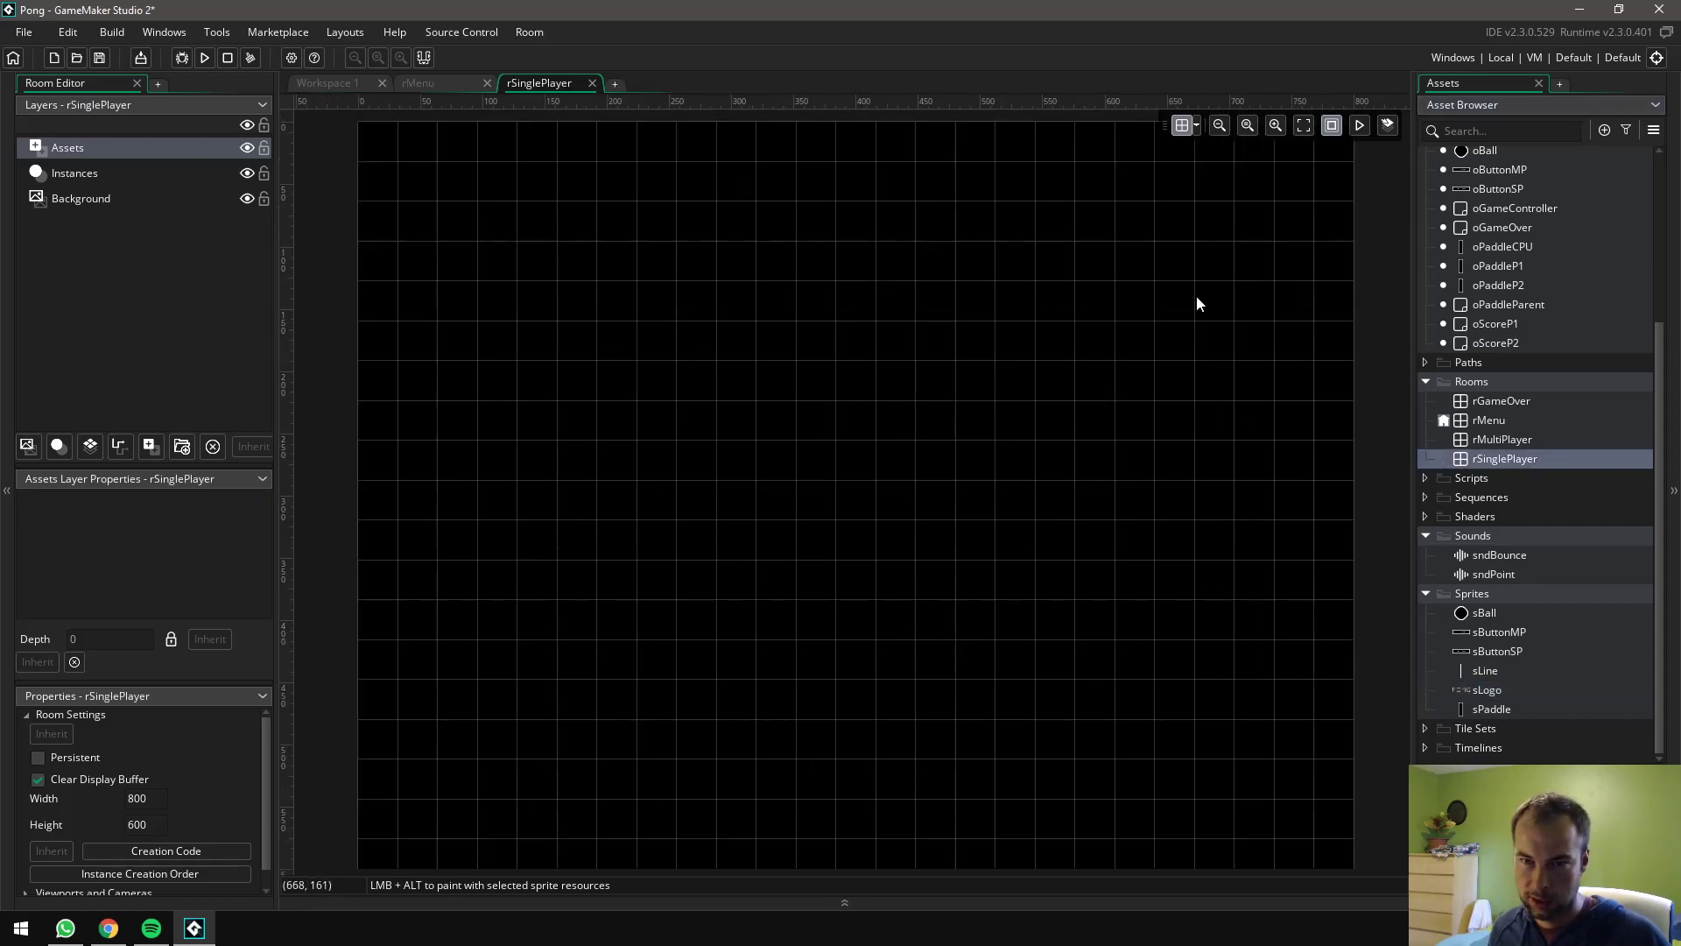
left_click(1218, 125)
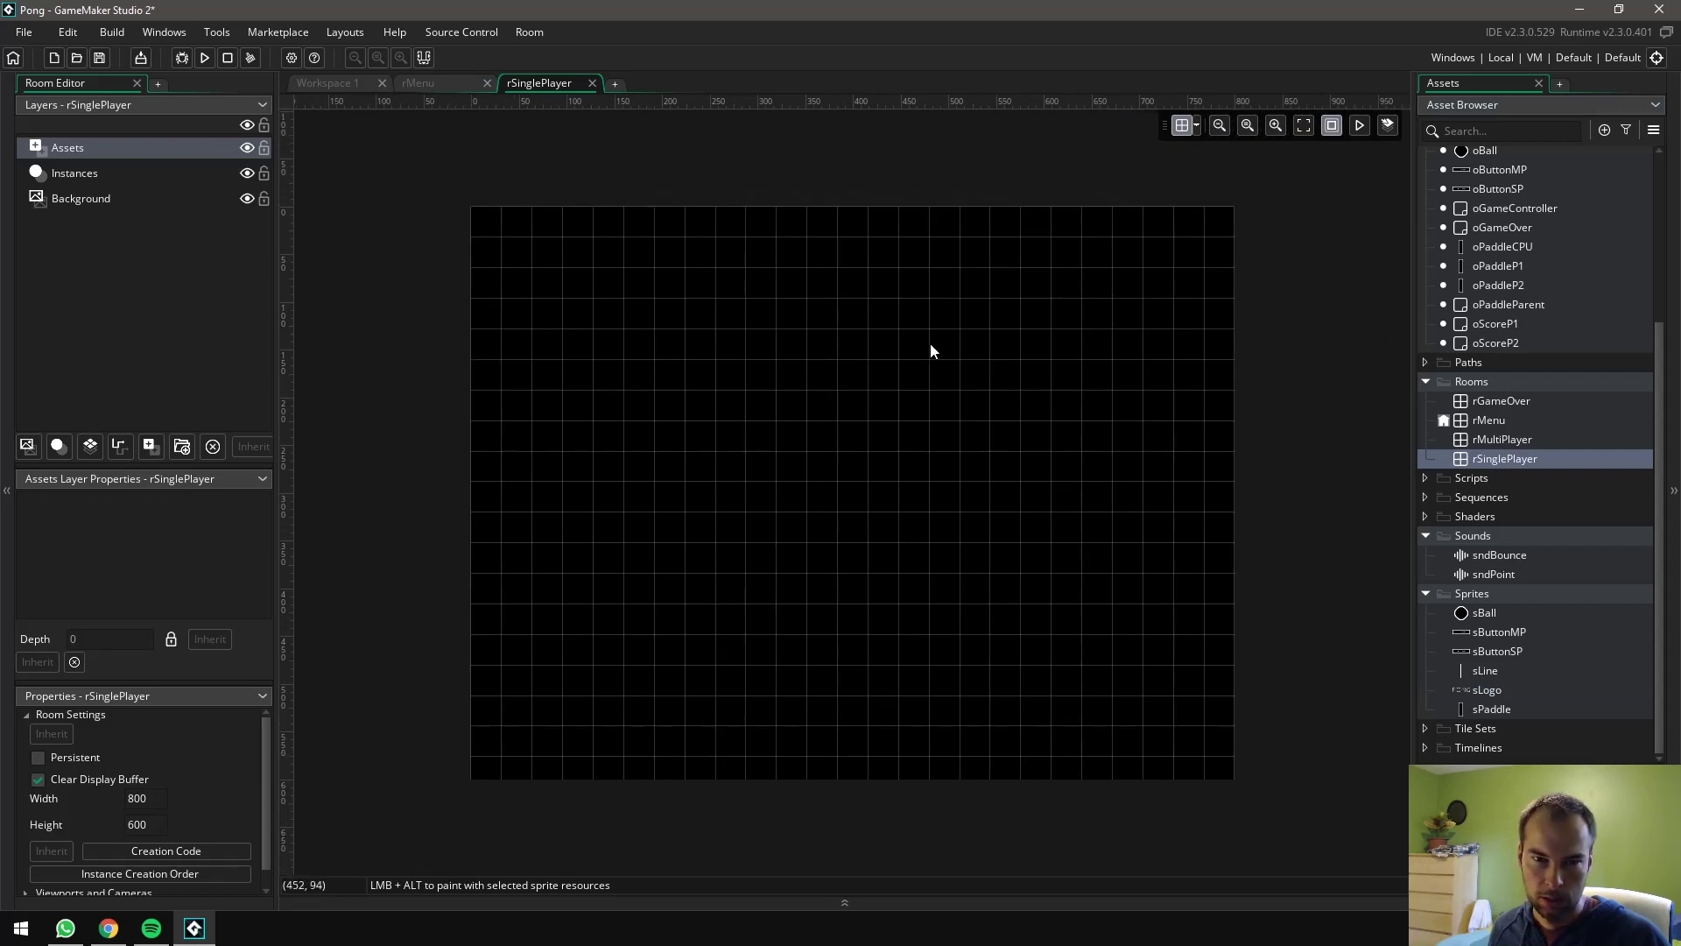
left_click(1484, 672)
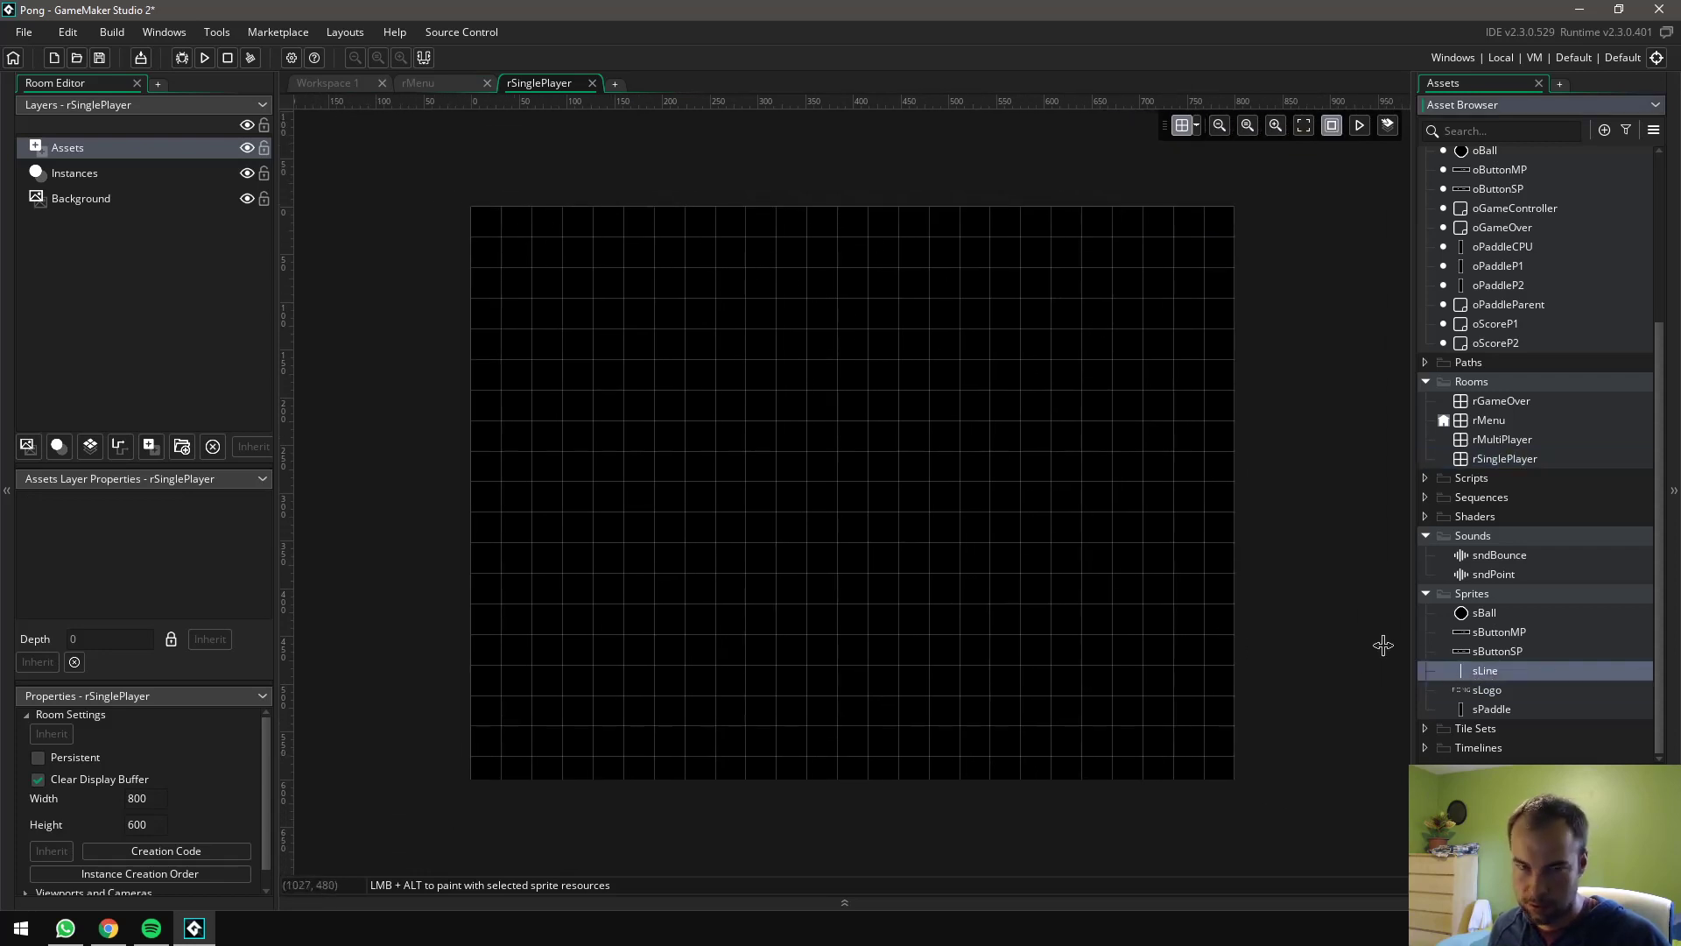
left_click_drag(1488, 670, 844, 237)
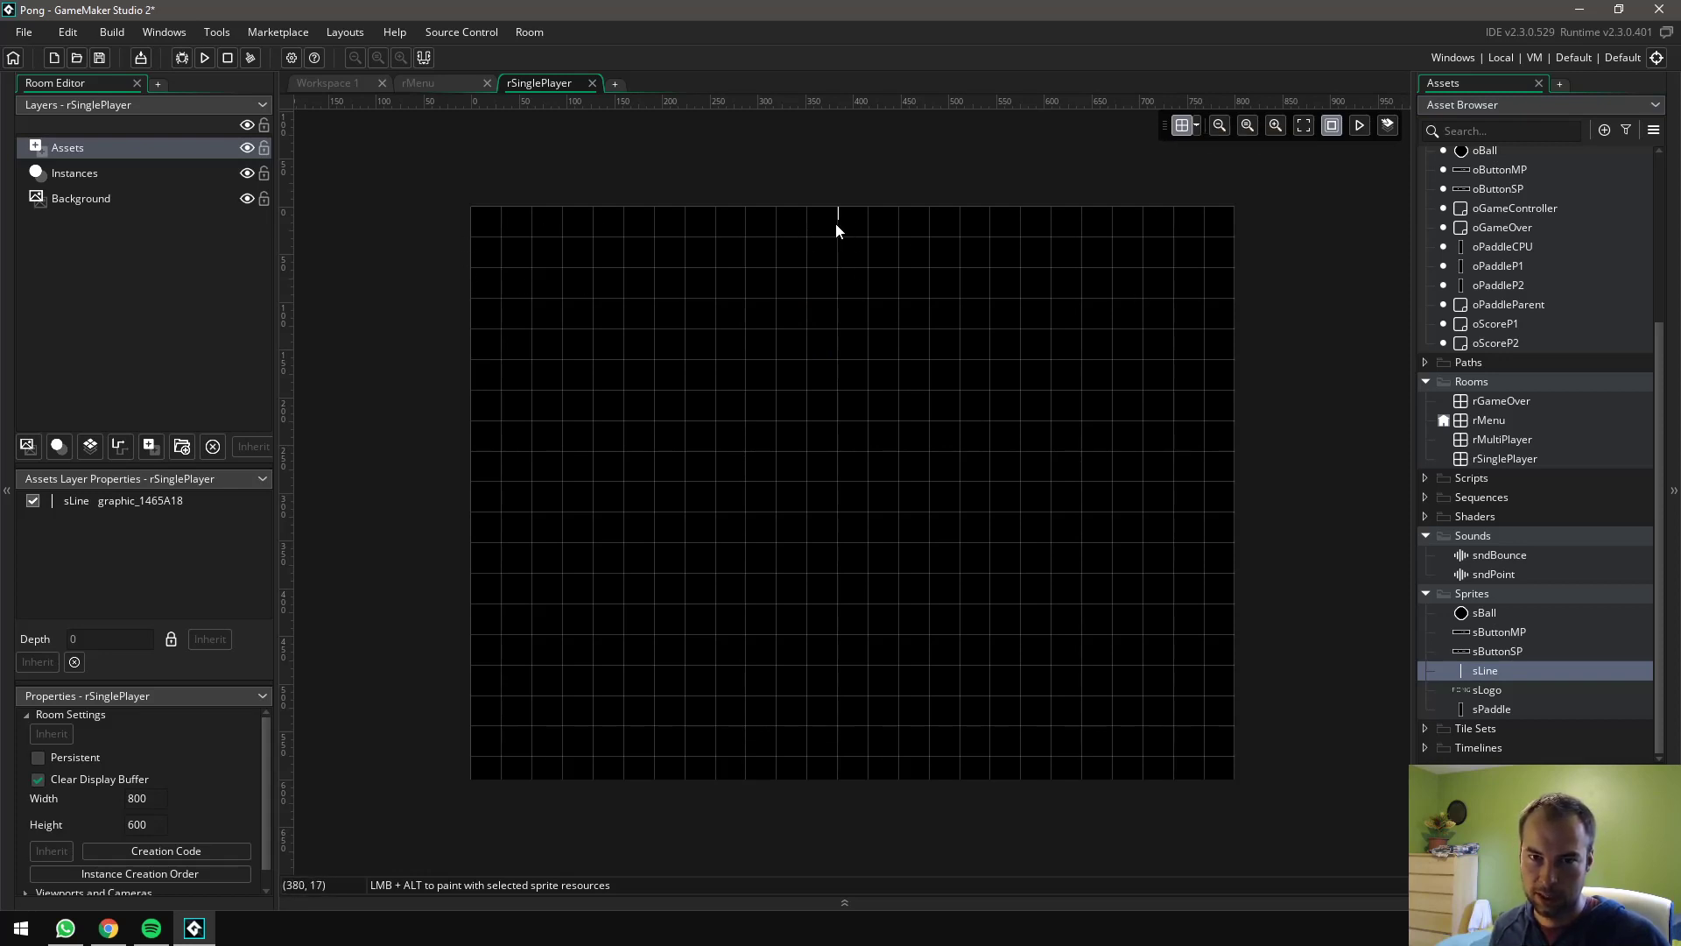
Set the vertical grid spacing of the rSinglePlayer room to 28
left_click(1198, 128)
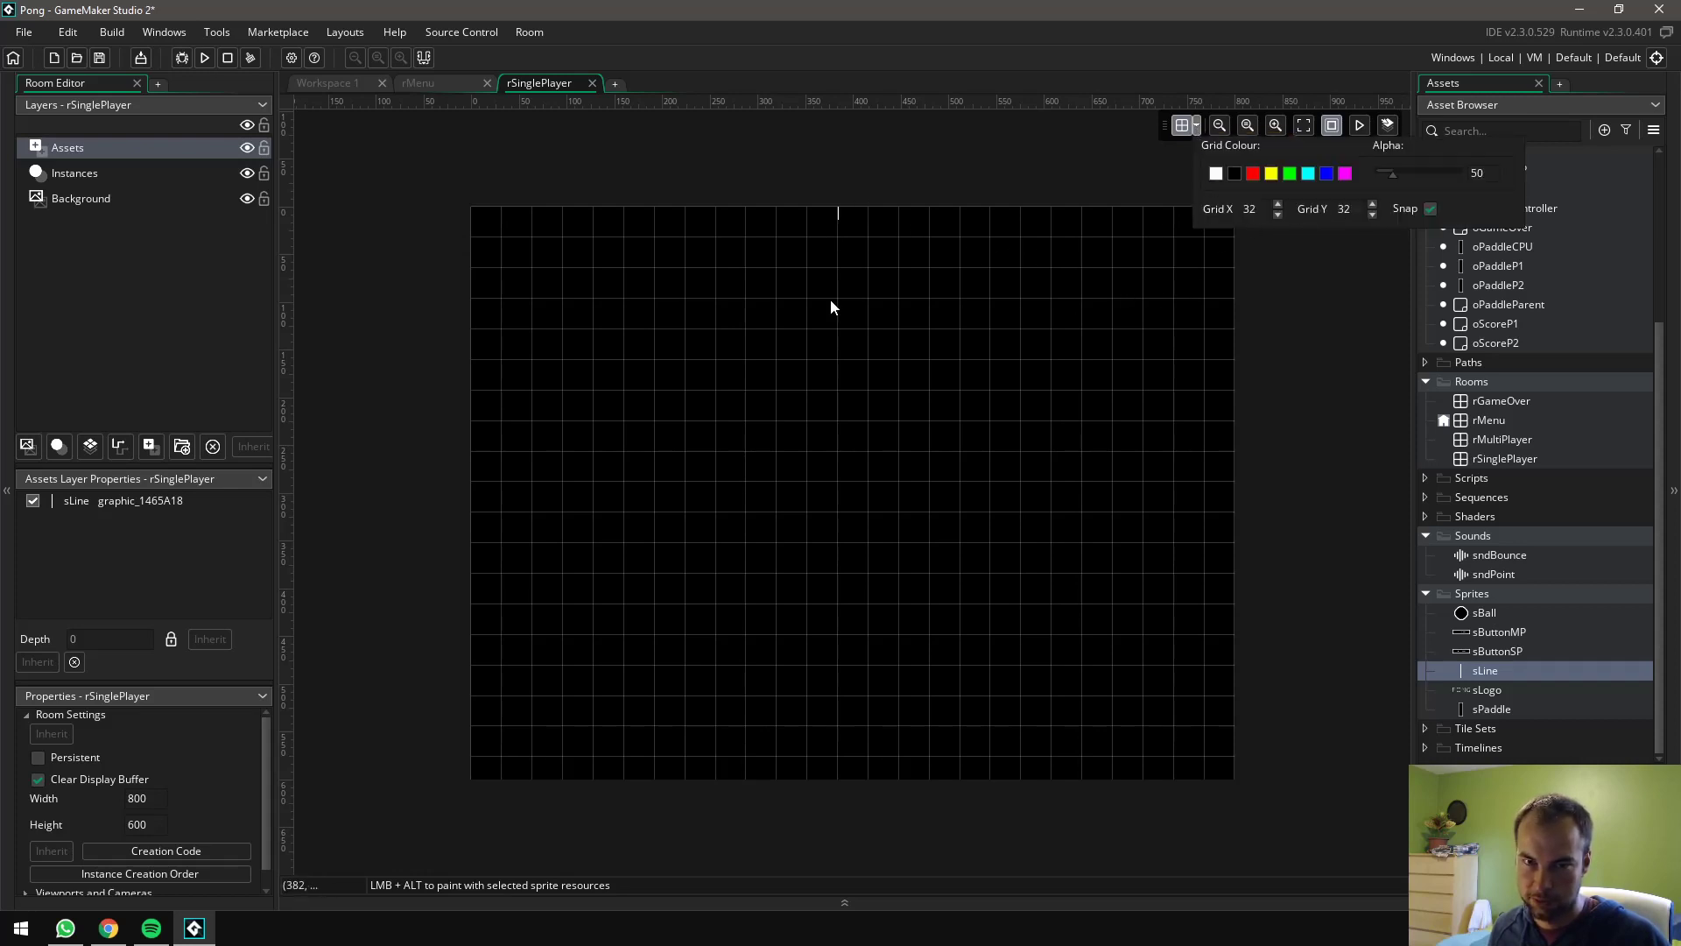
left_click(1348, 212)
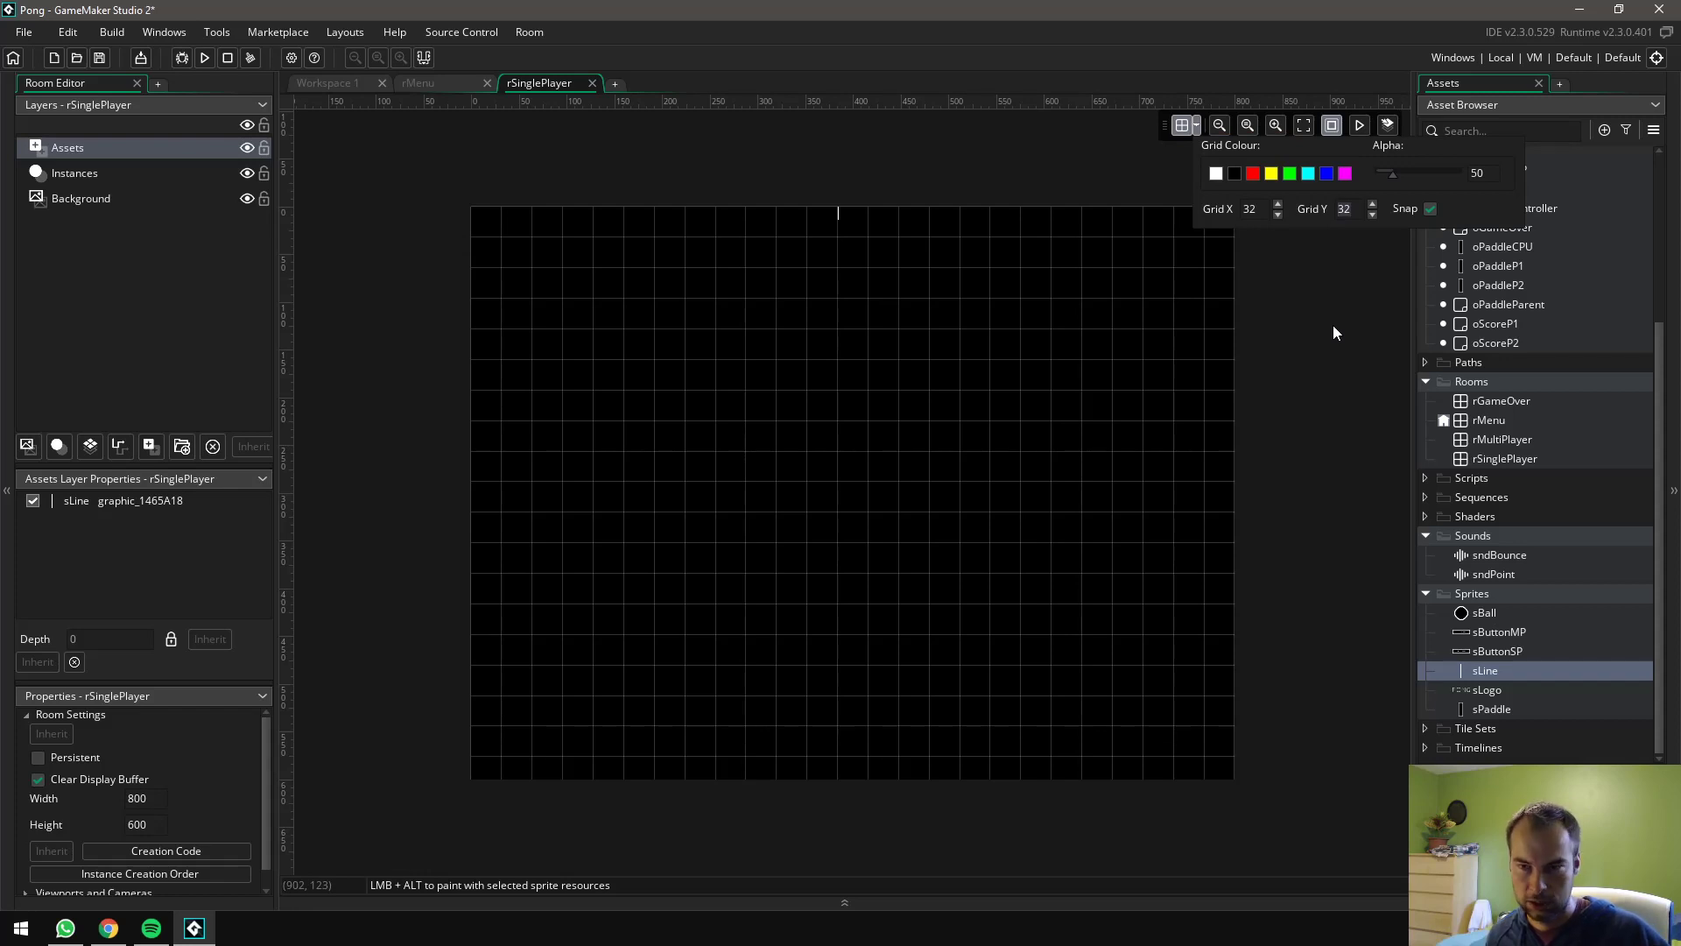
type("24")
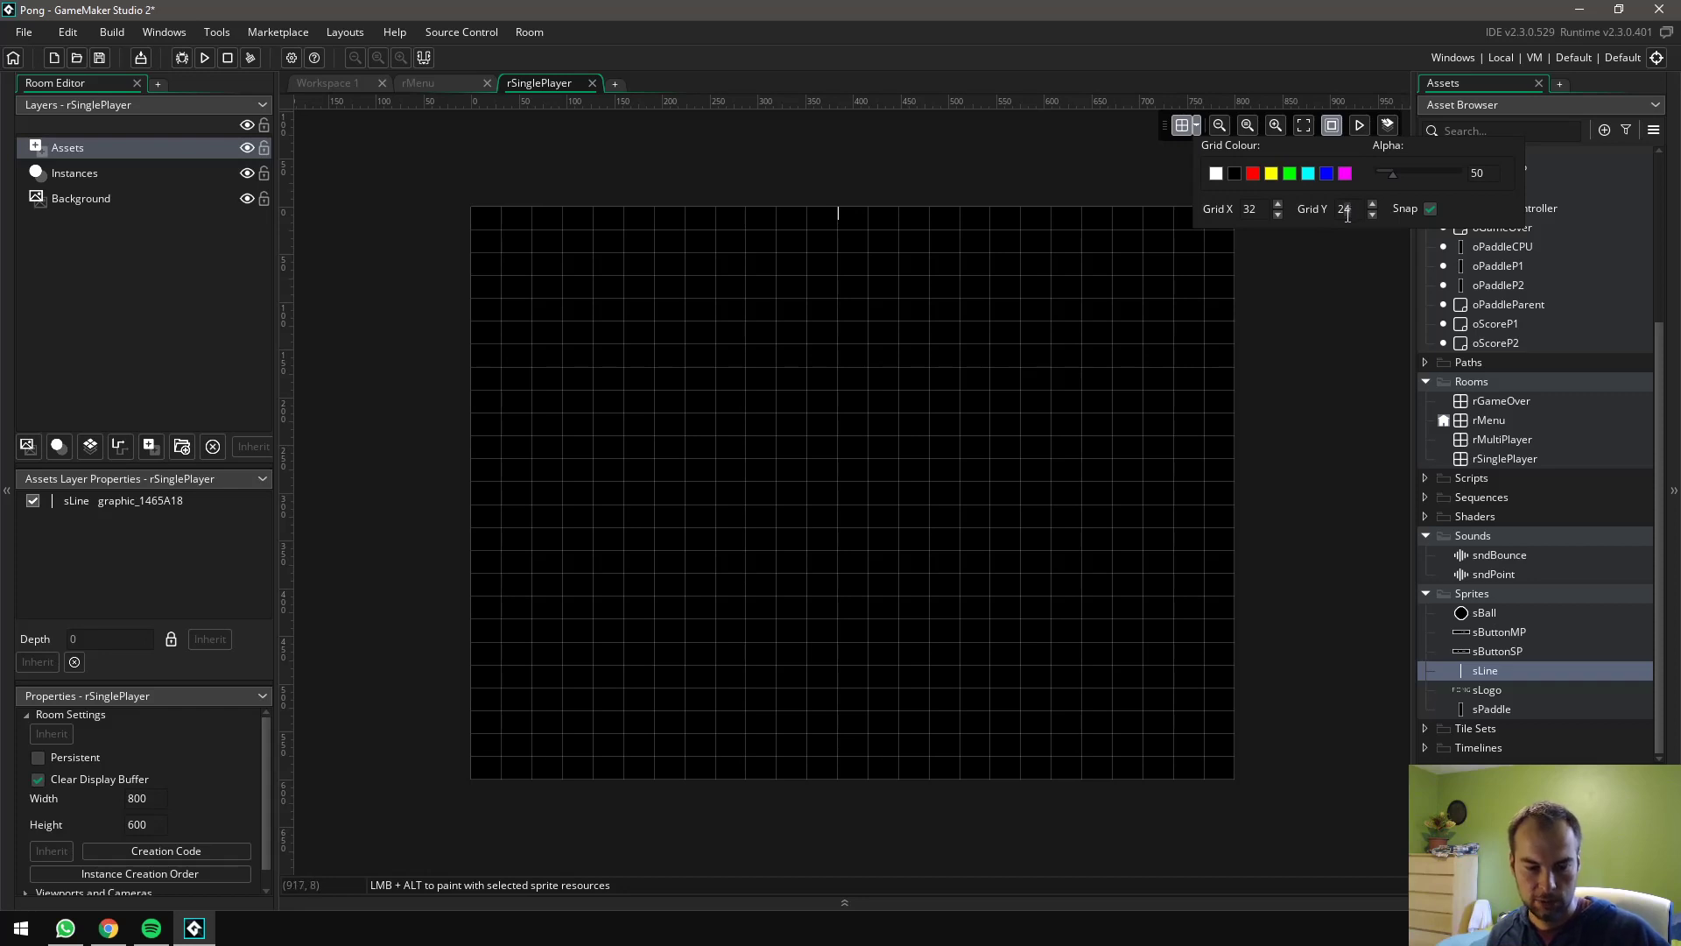
key("BackSpace")
type("8")
left_click(1318, 274)
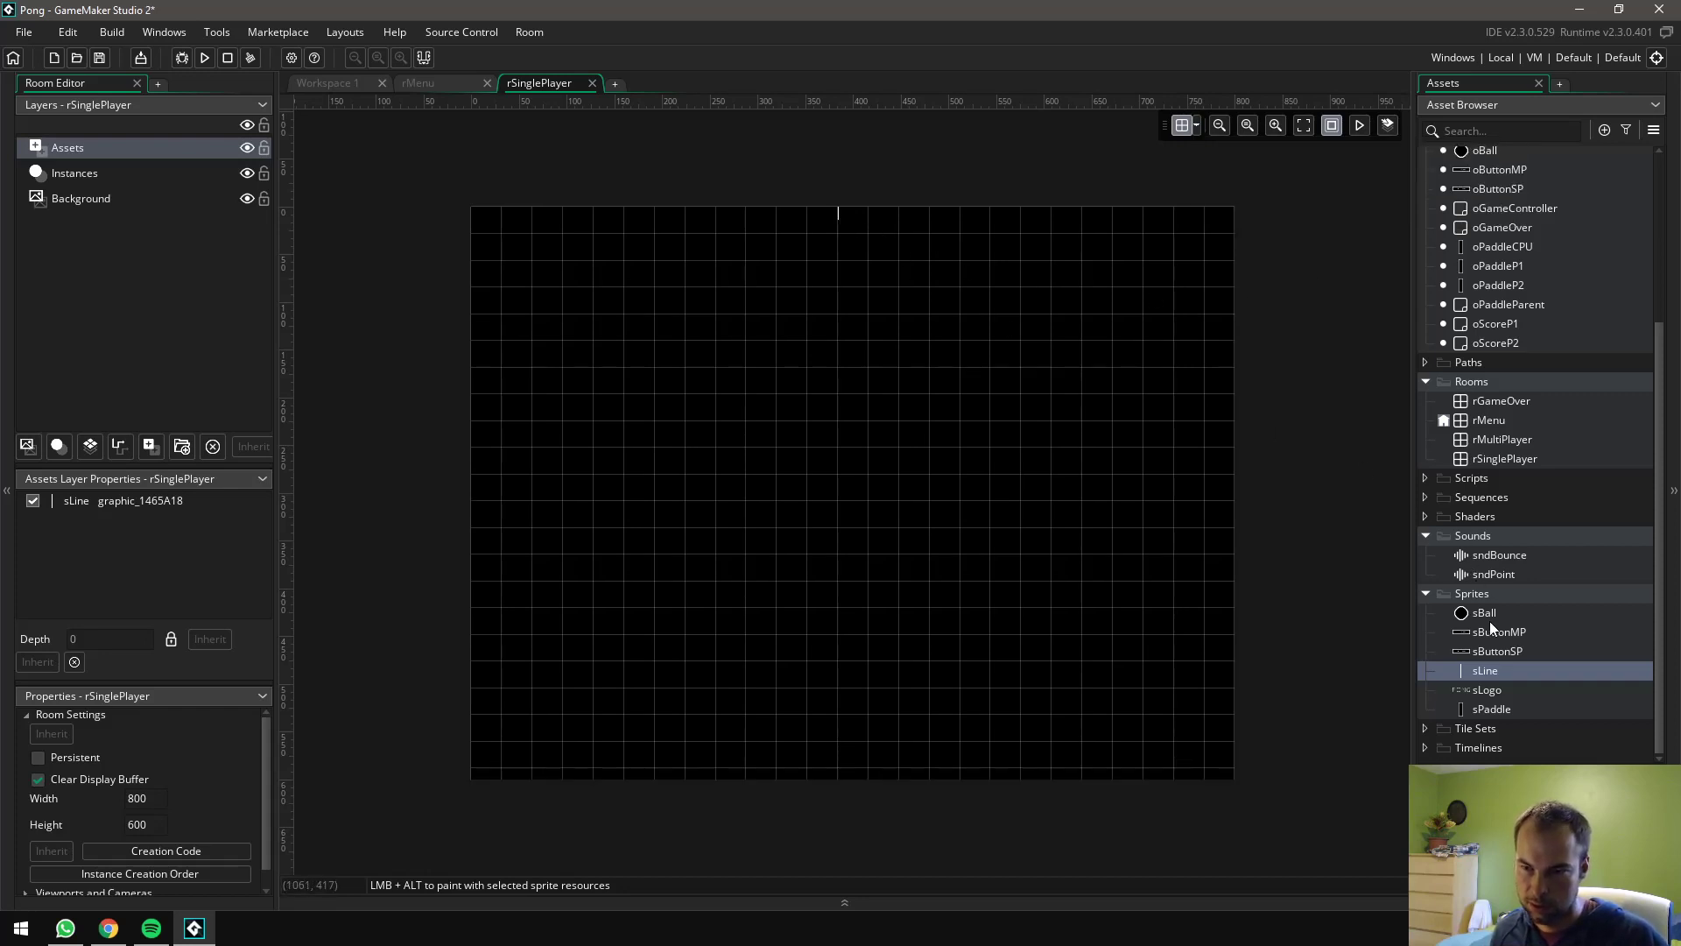
Continue the dashed centre line in rSinglePlayer by placing sLine sprites every 28 pixels at x 384, down to y 588
left_click_drag(1481, 679, 841, 247)
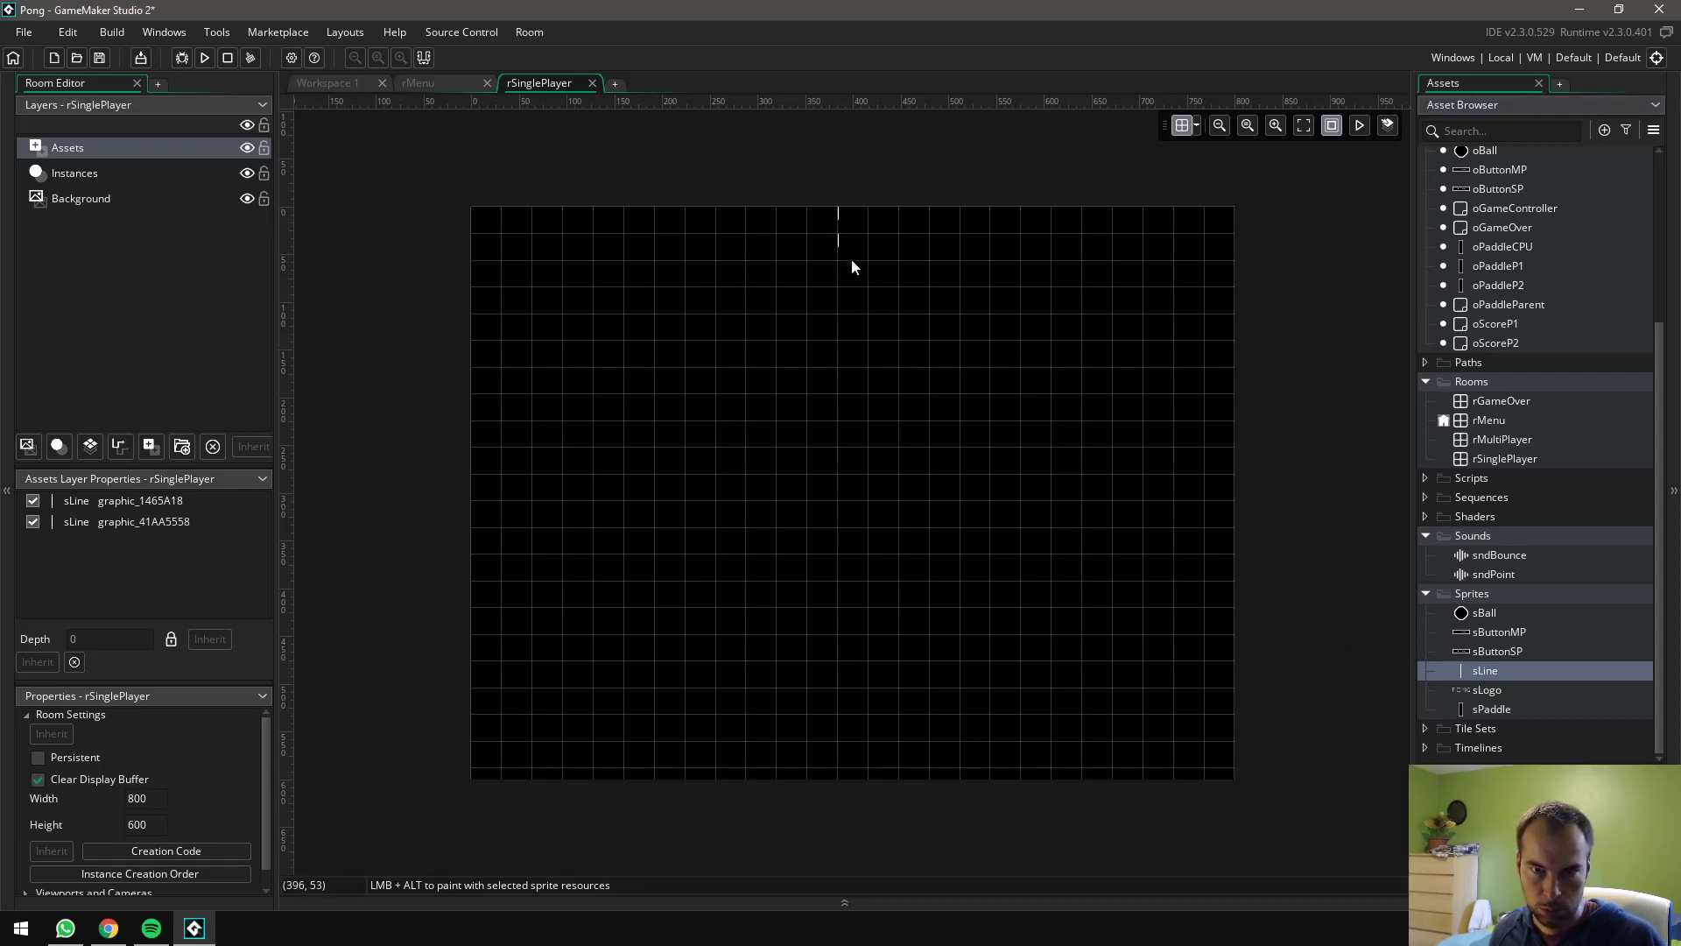
left_click_drag(849, 266, 855, 604, "alt")
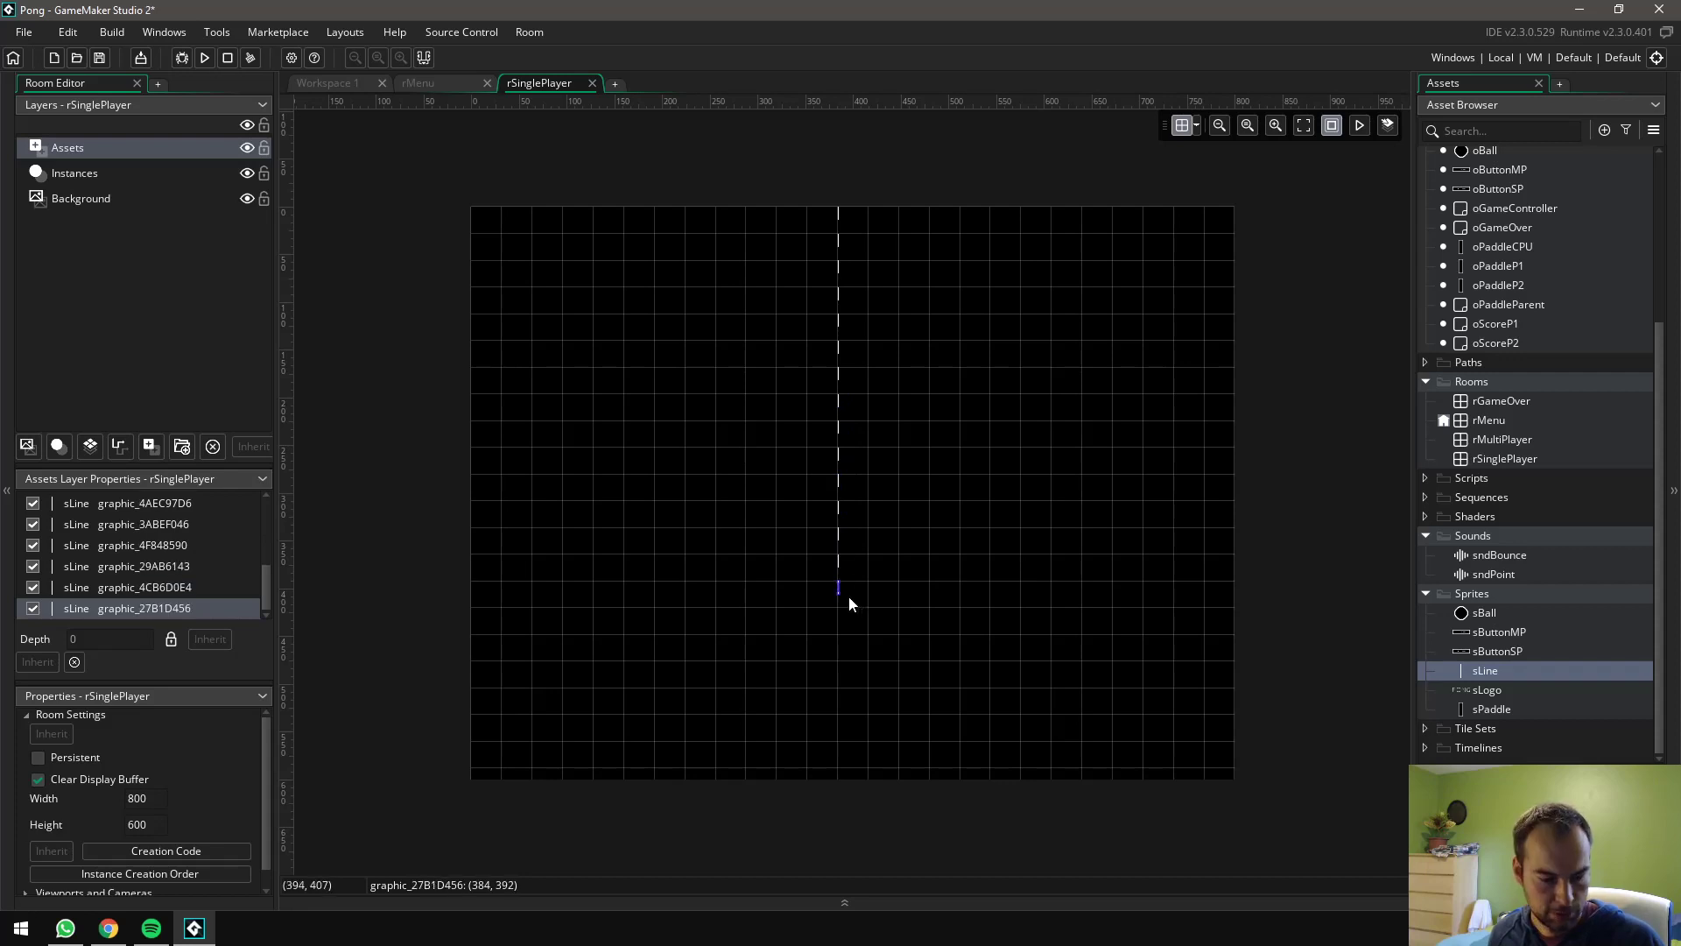
scroll(848, 595, "up", 3, "ctrl")
scroll(865, 580, "up", 2, "ctrl")
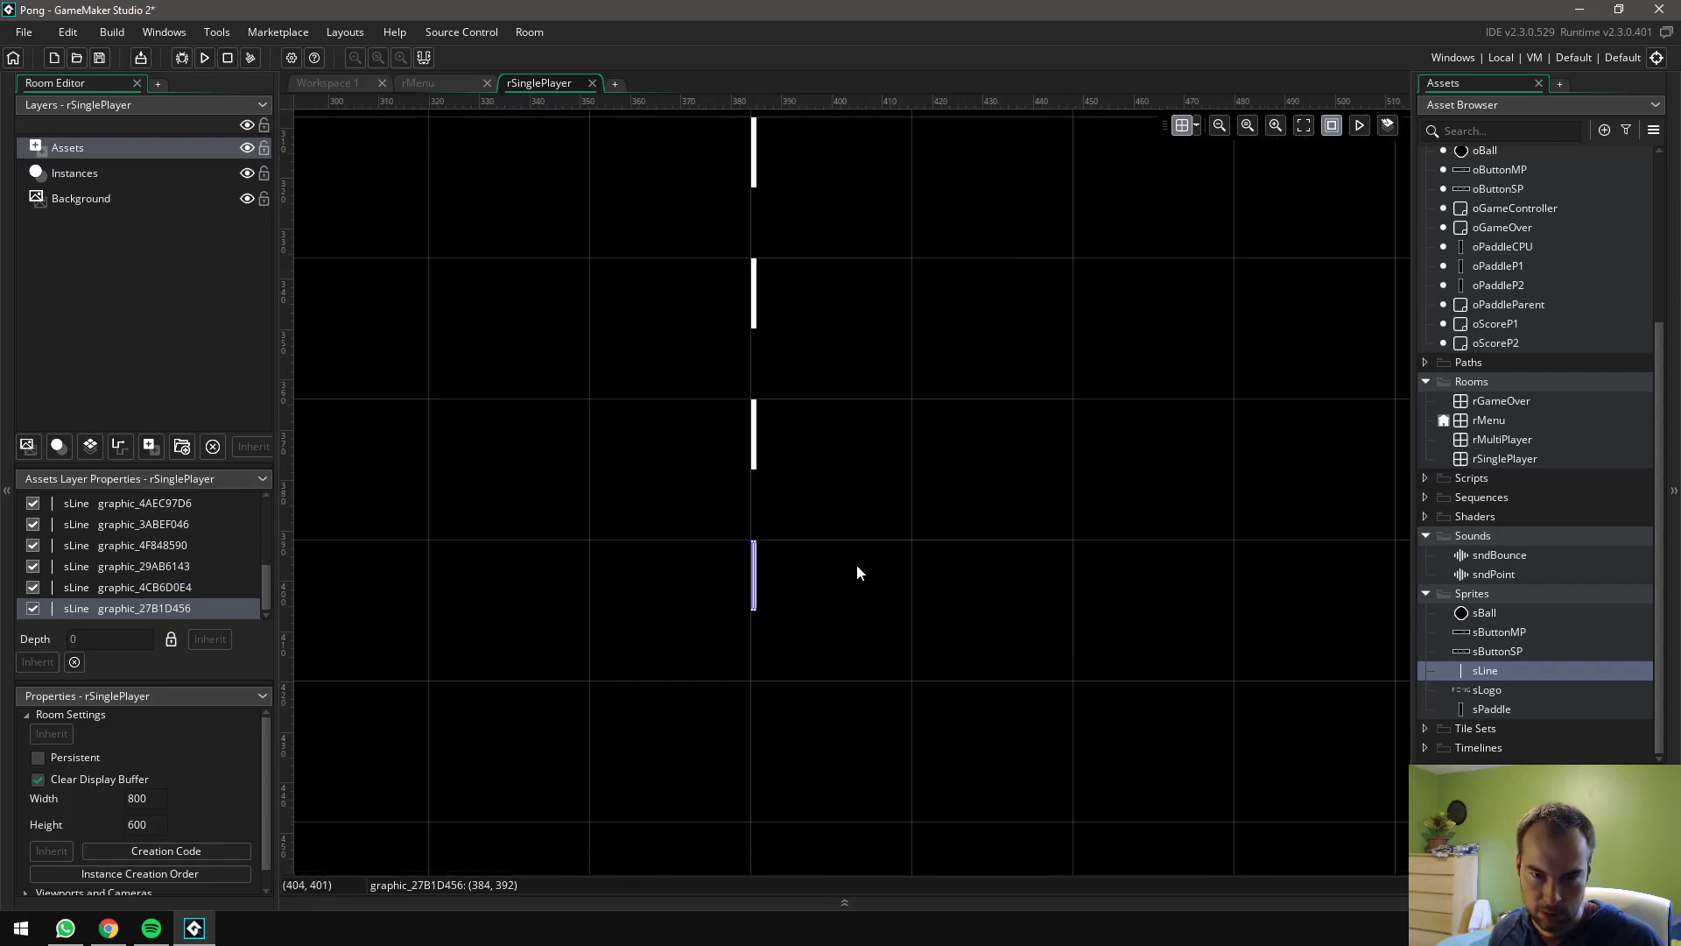
middle_click_drag(883, 735, 1015, 267)
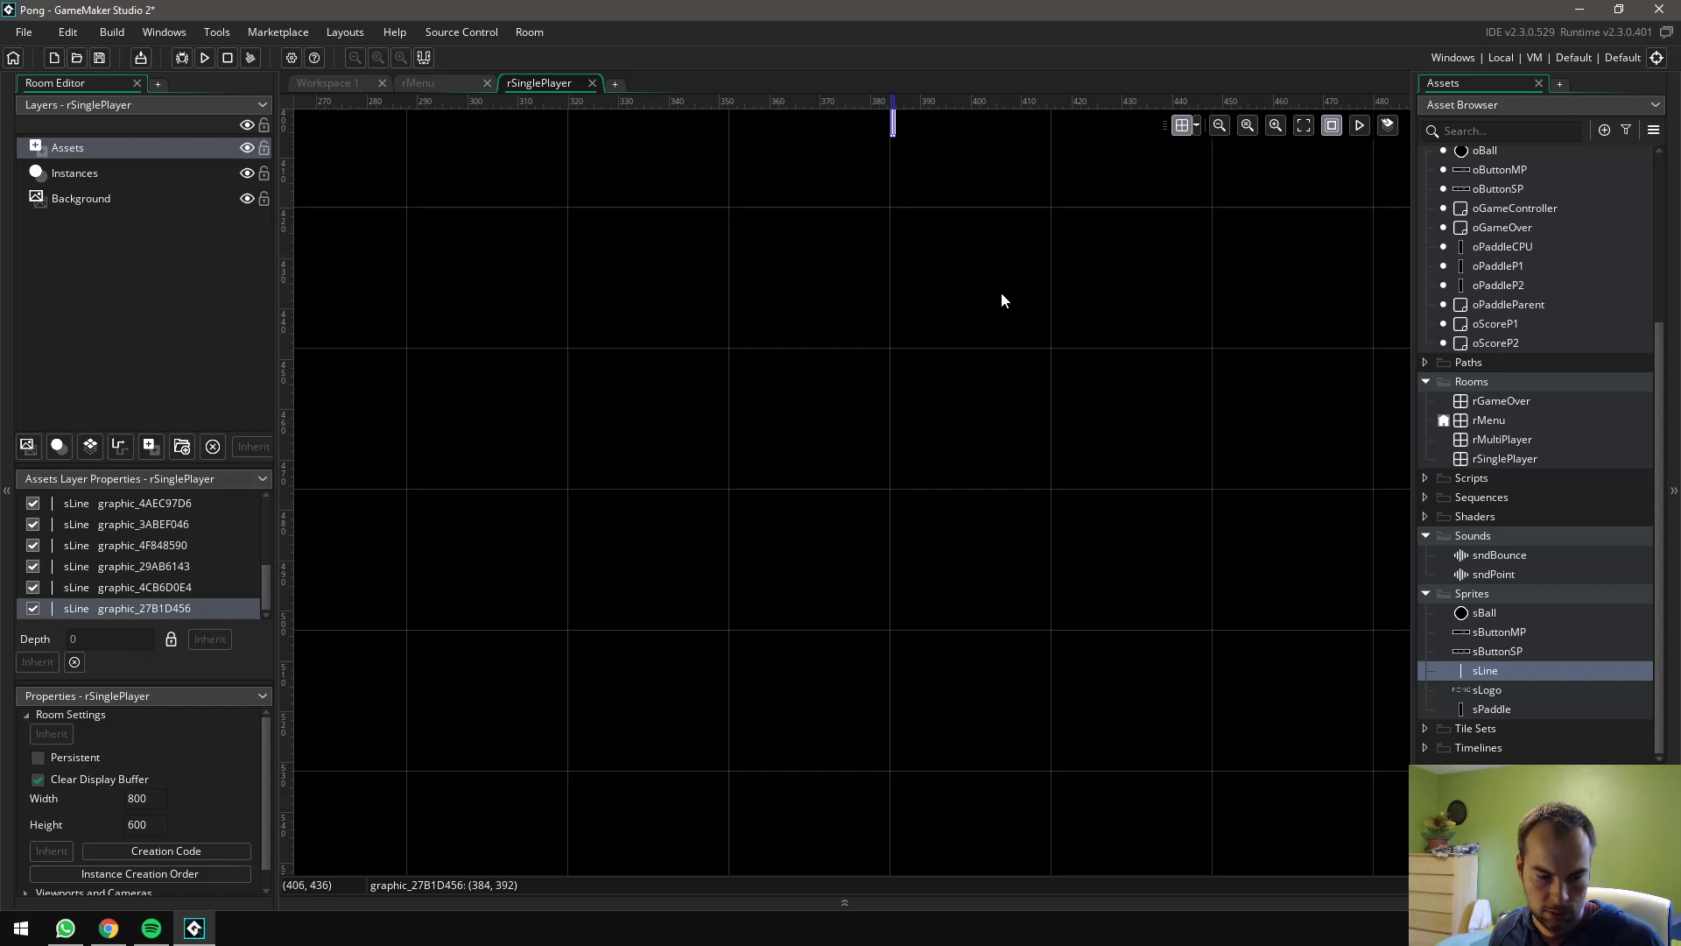
left_click(924, 257, "alt")
left_click(919, 385, "alt")
left_click(917, 509, "alt")
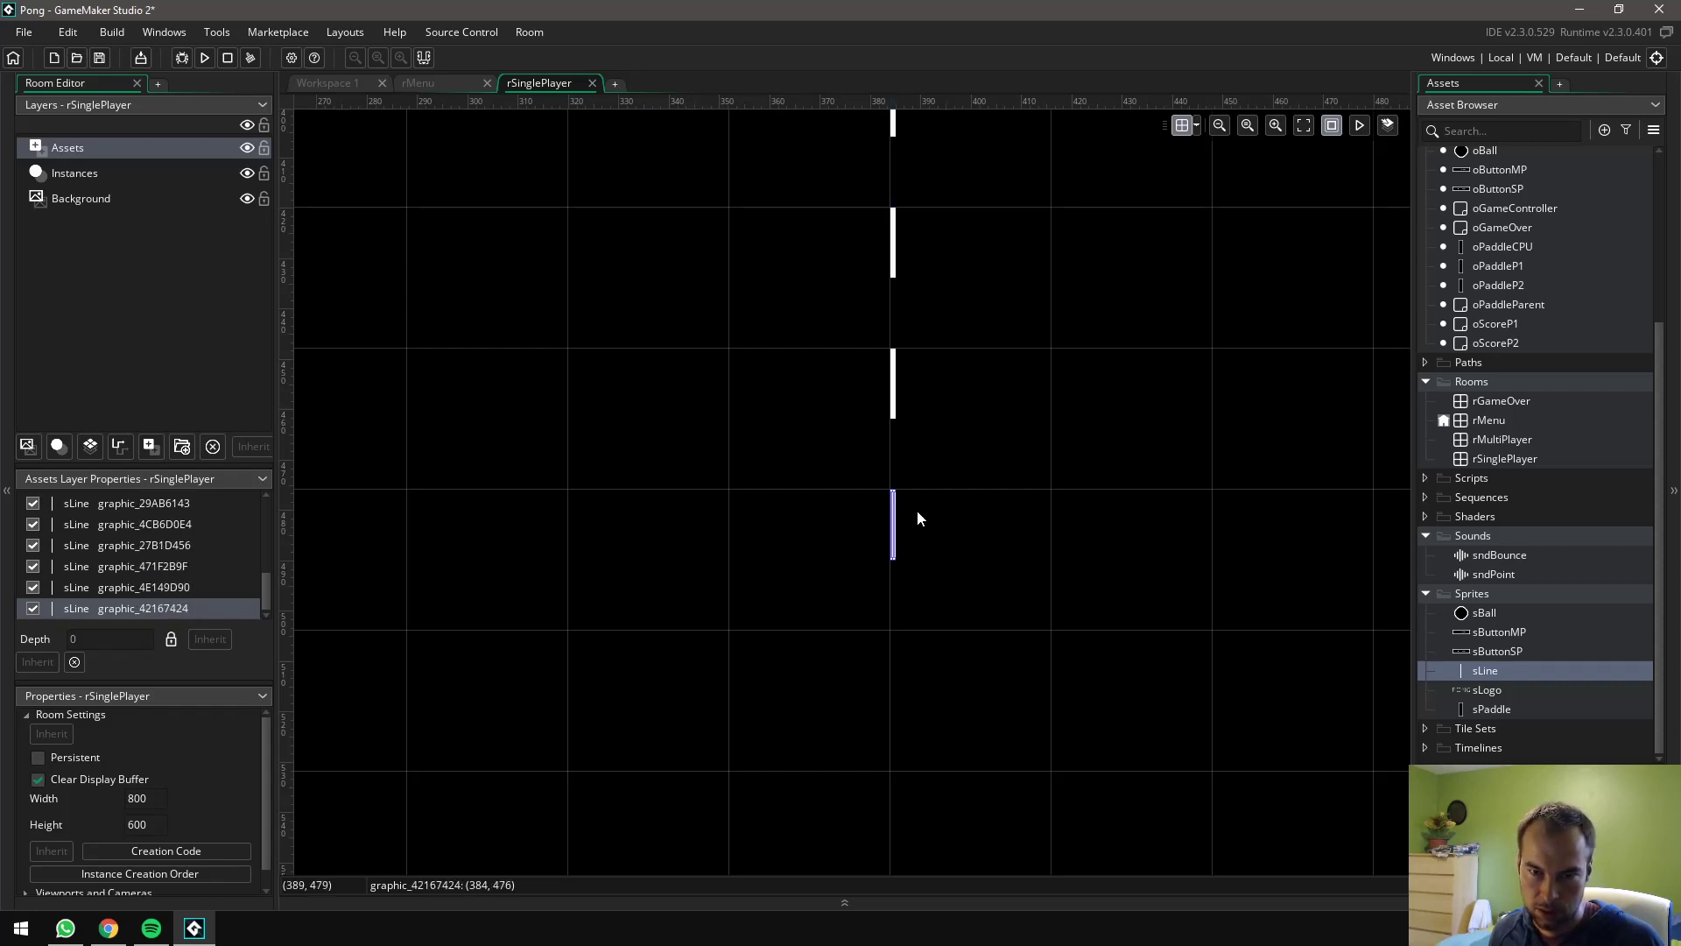
left_click(915, 632, "alt")
left_click(919, 799, "alt")
scroll(975, 490, "down", 5)
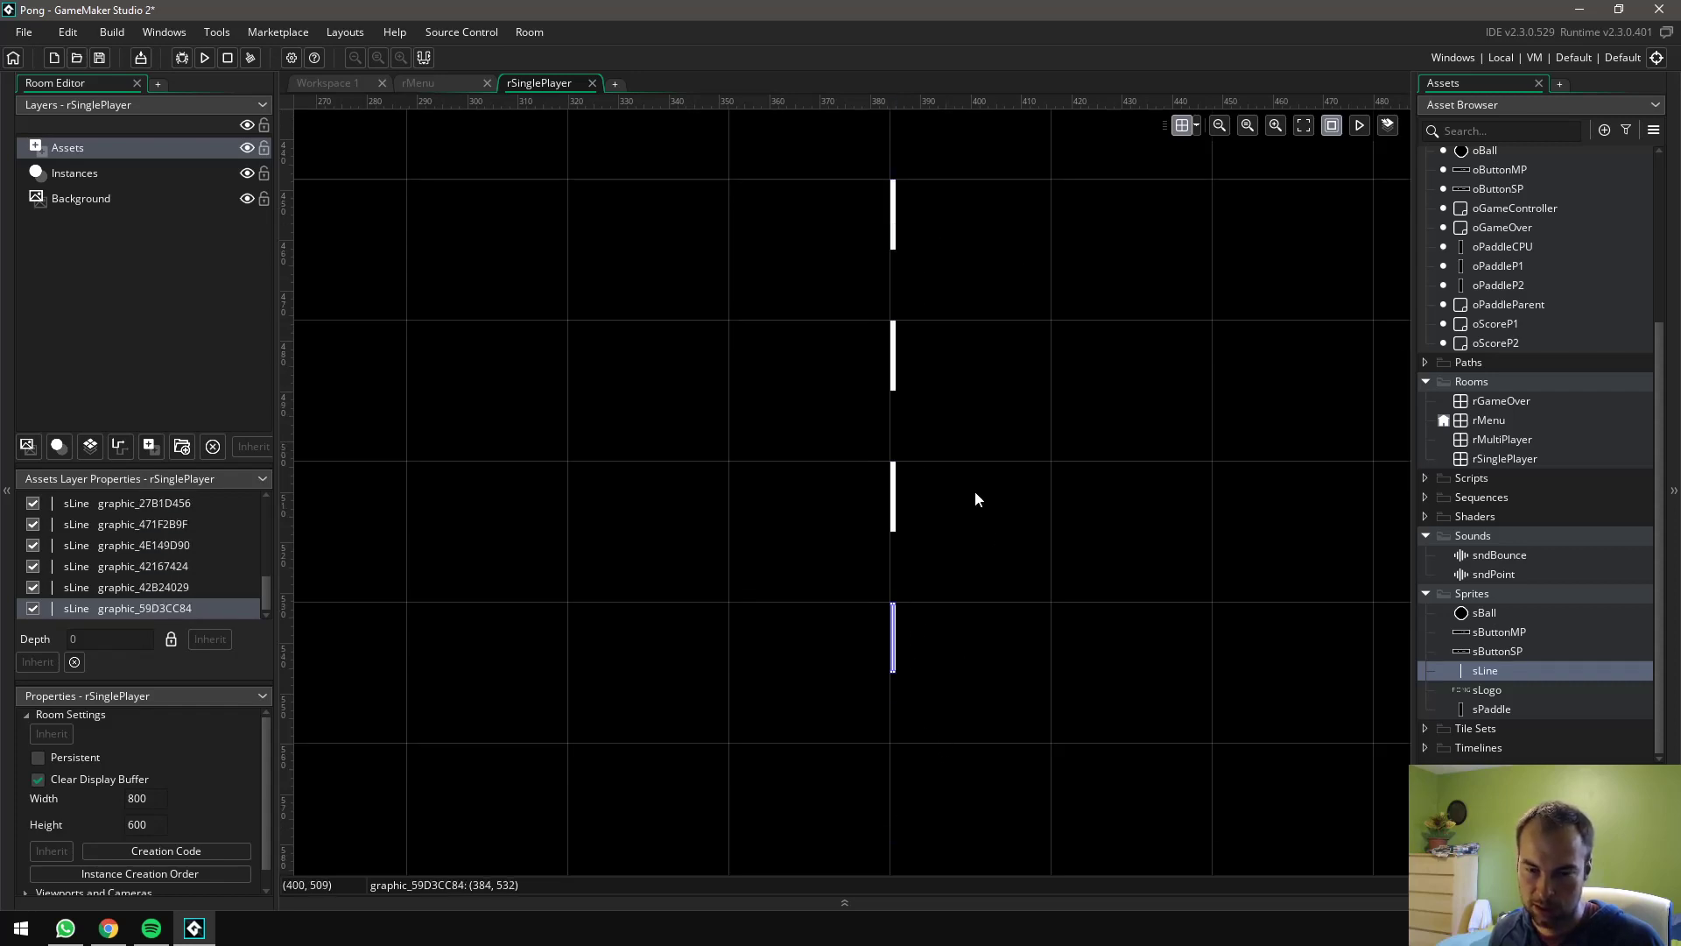
left_click(933, 545, "alt")
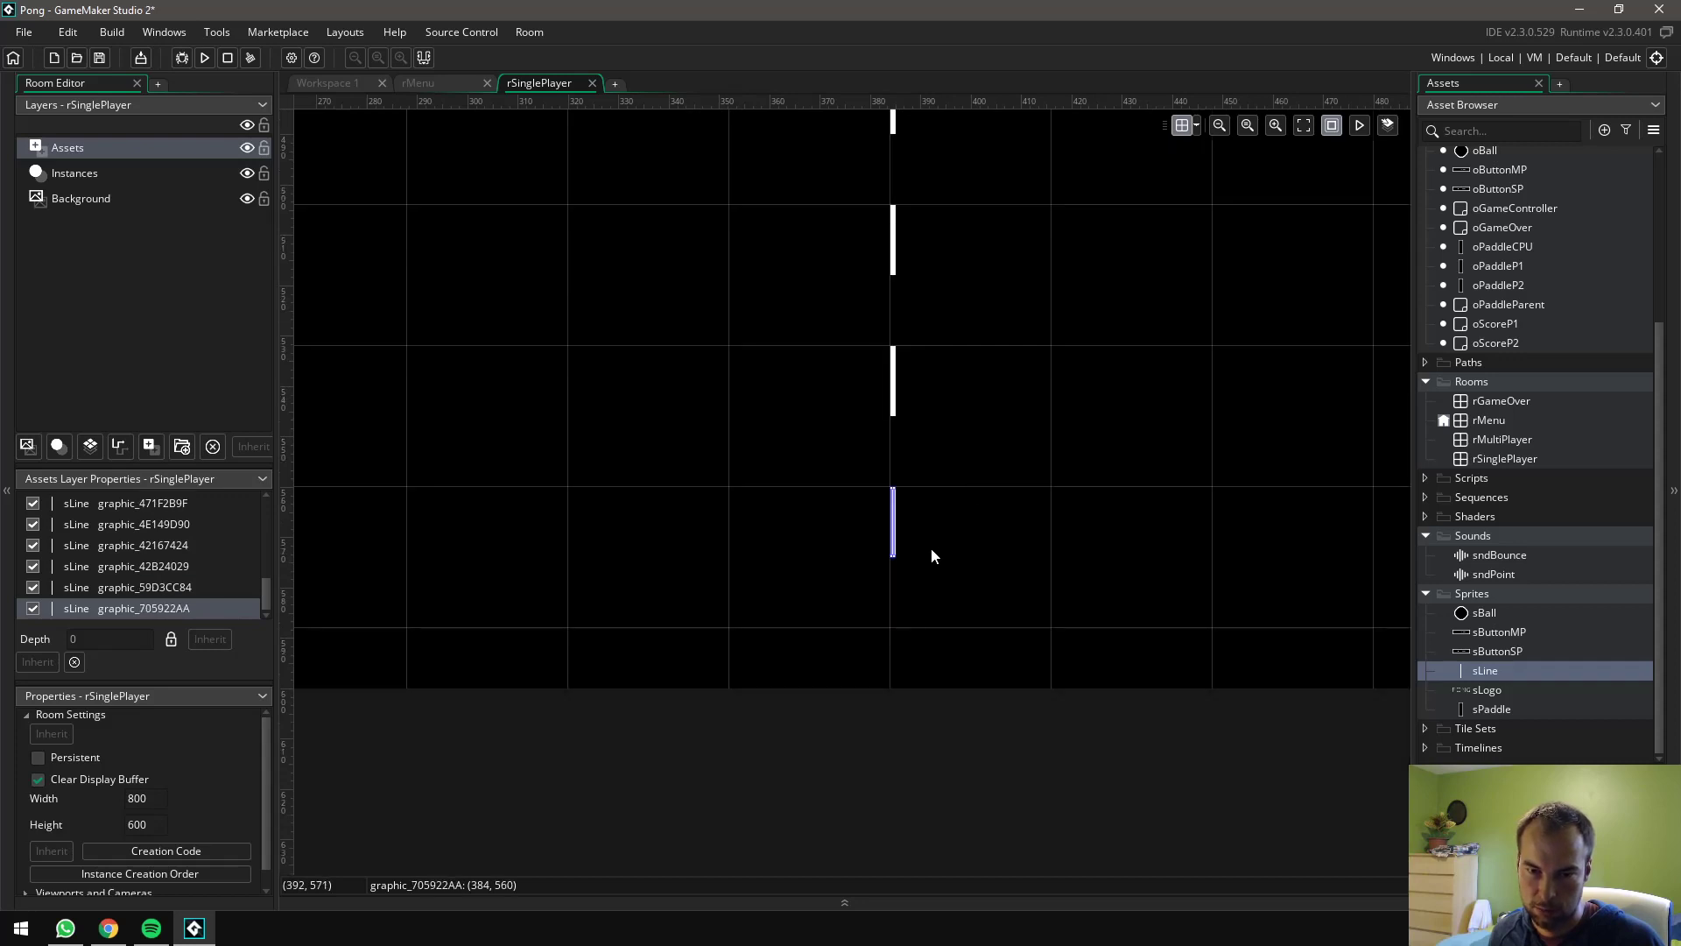
left_click(914, 670, "alt")
scroll(1056, 362, "down", 4, "ctrl")
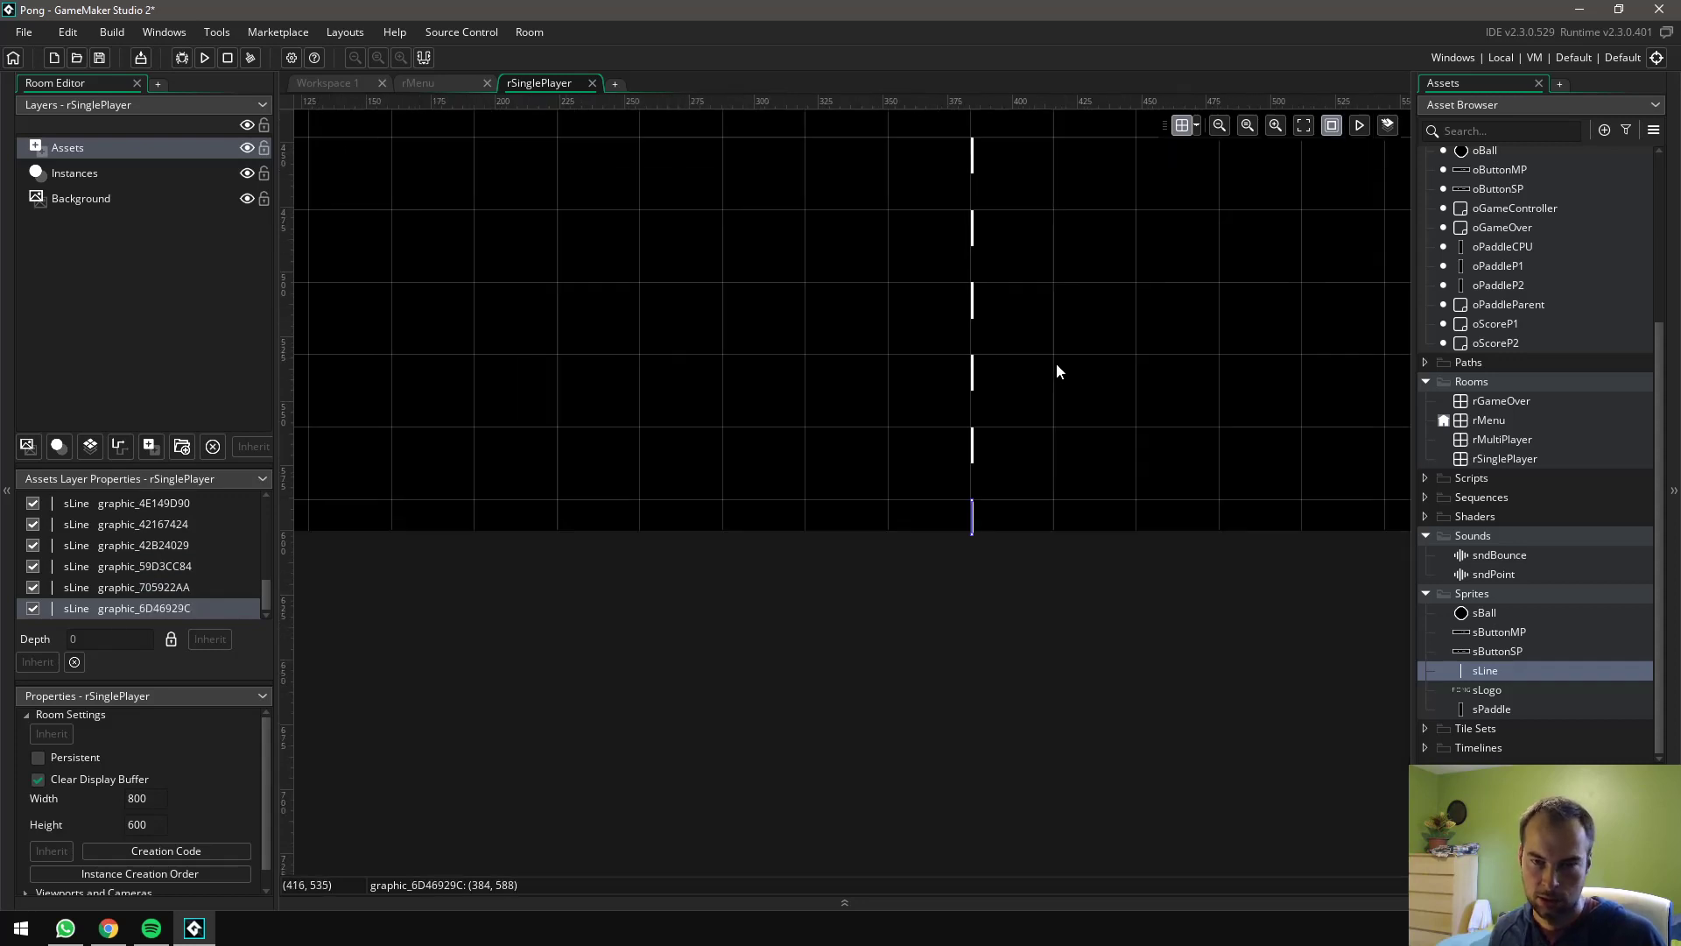
scroll(1055, 464, "down", 2)
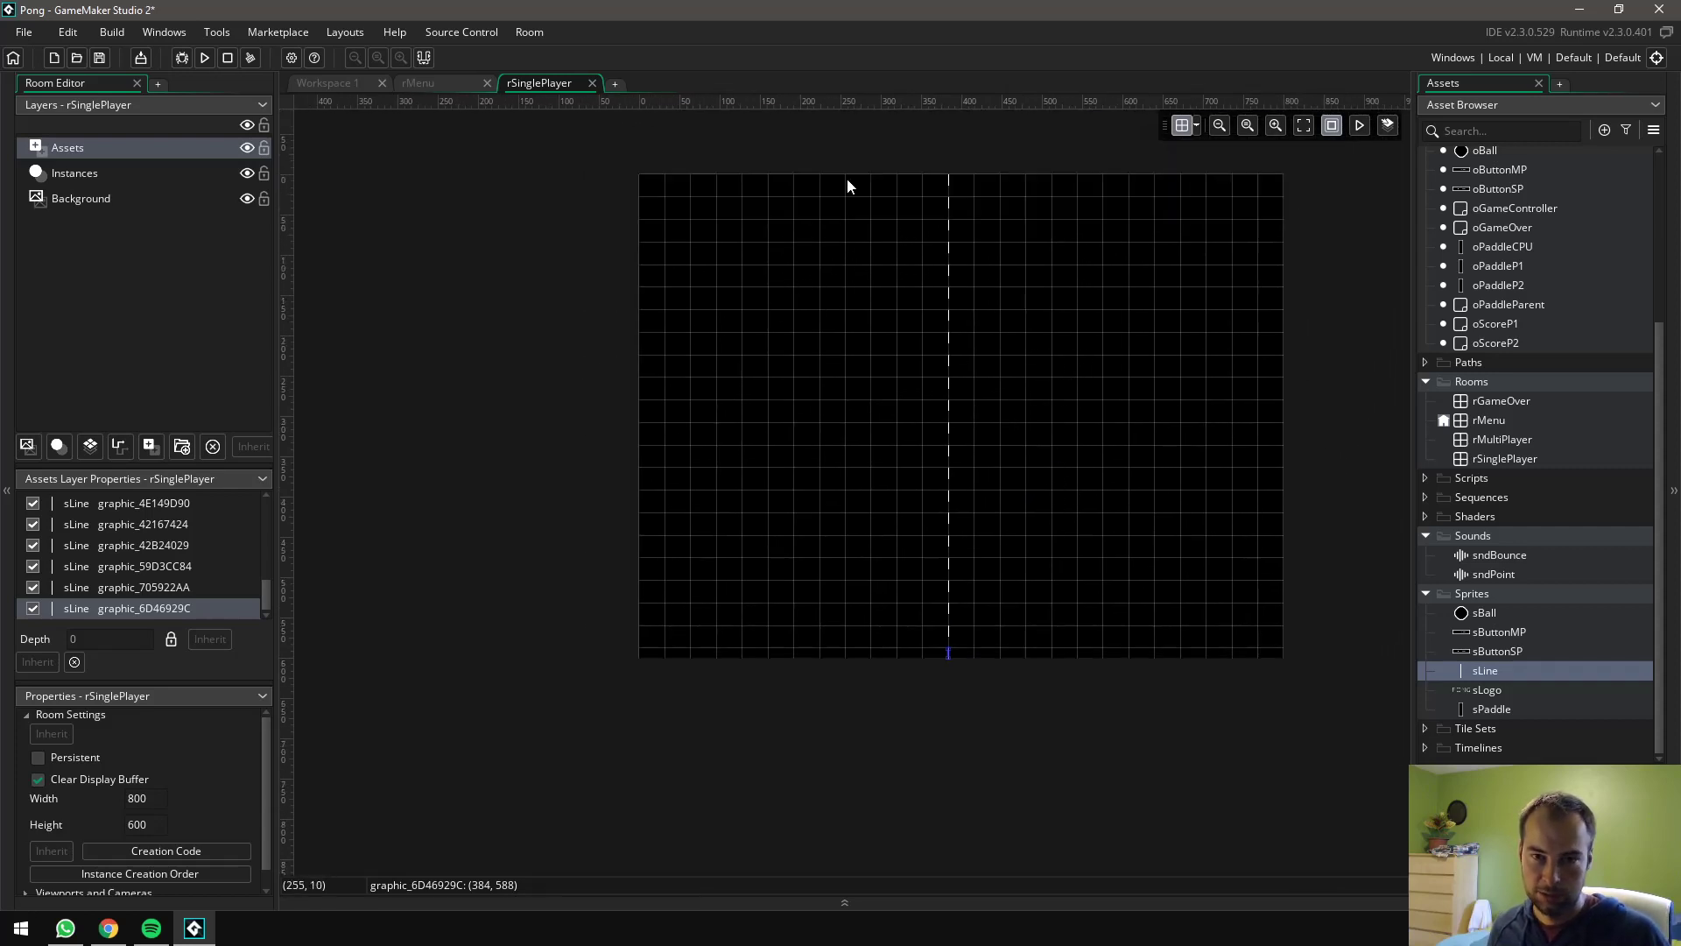
Copy all sLine sprites of the centre line in rSinglePlayer and paste them onto the Assets layer of the rMultiPlayer room
left_click_drag(851, 140, 952, 290)
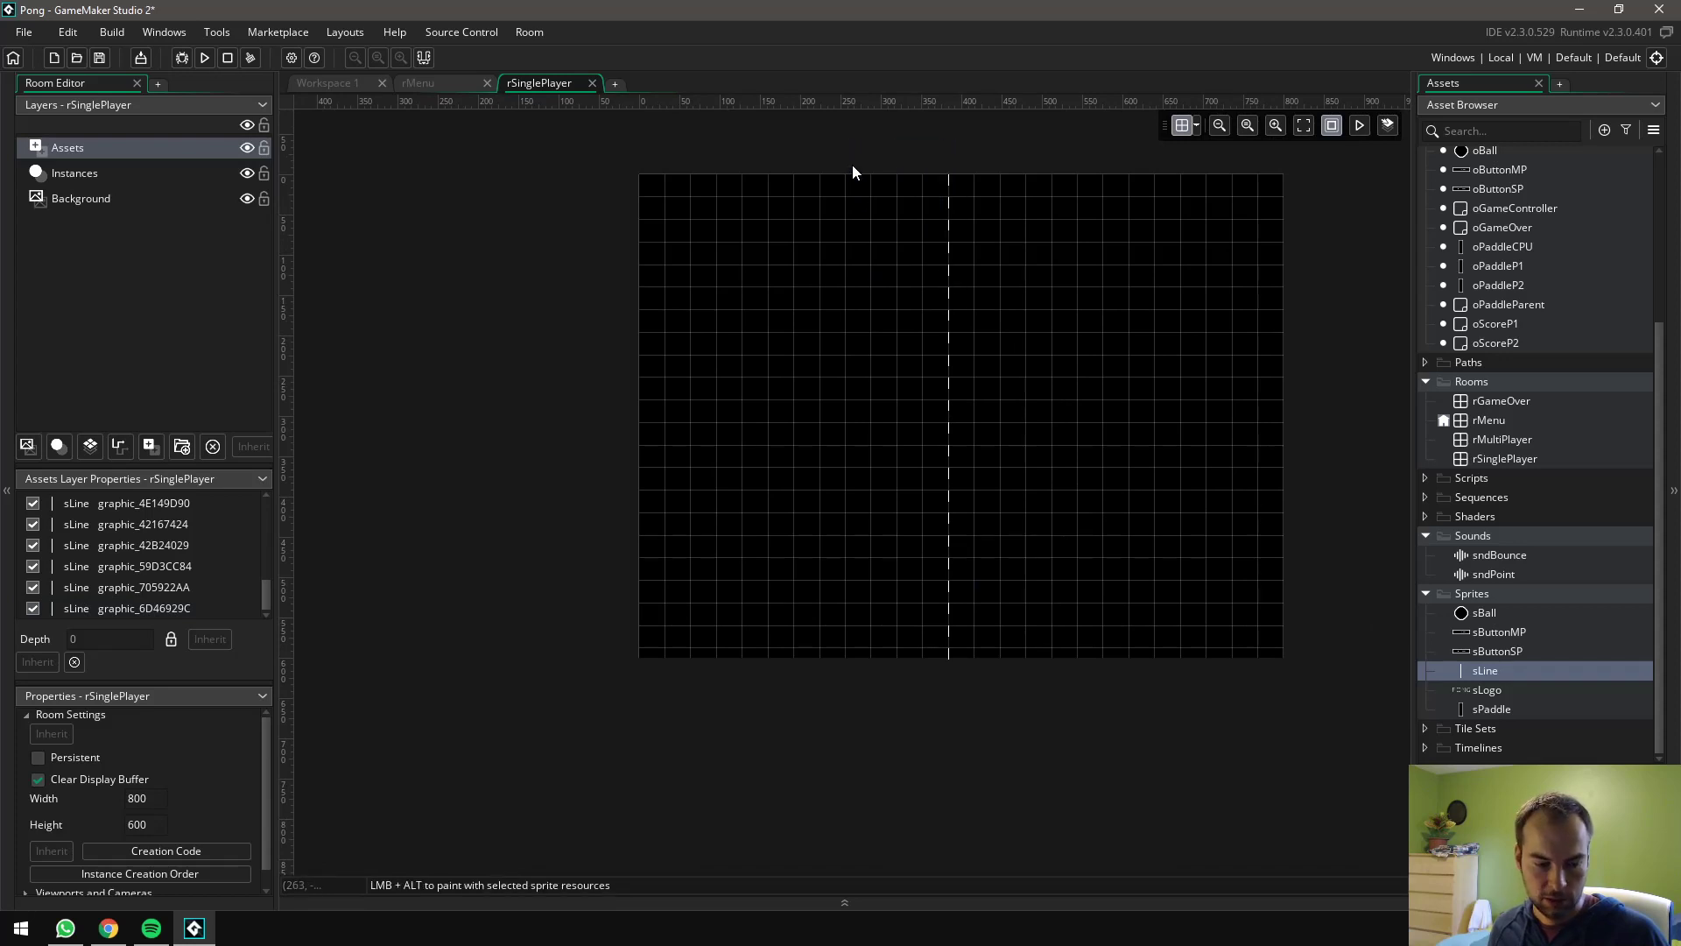
left_click_drag(856, 142, 993, 687)
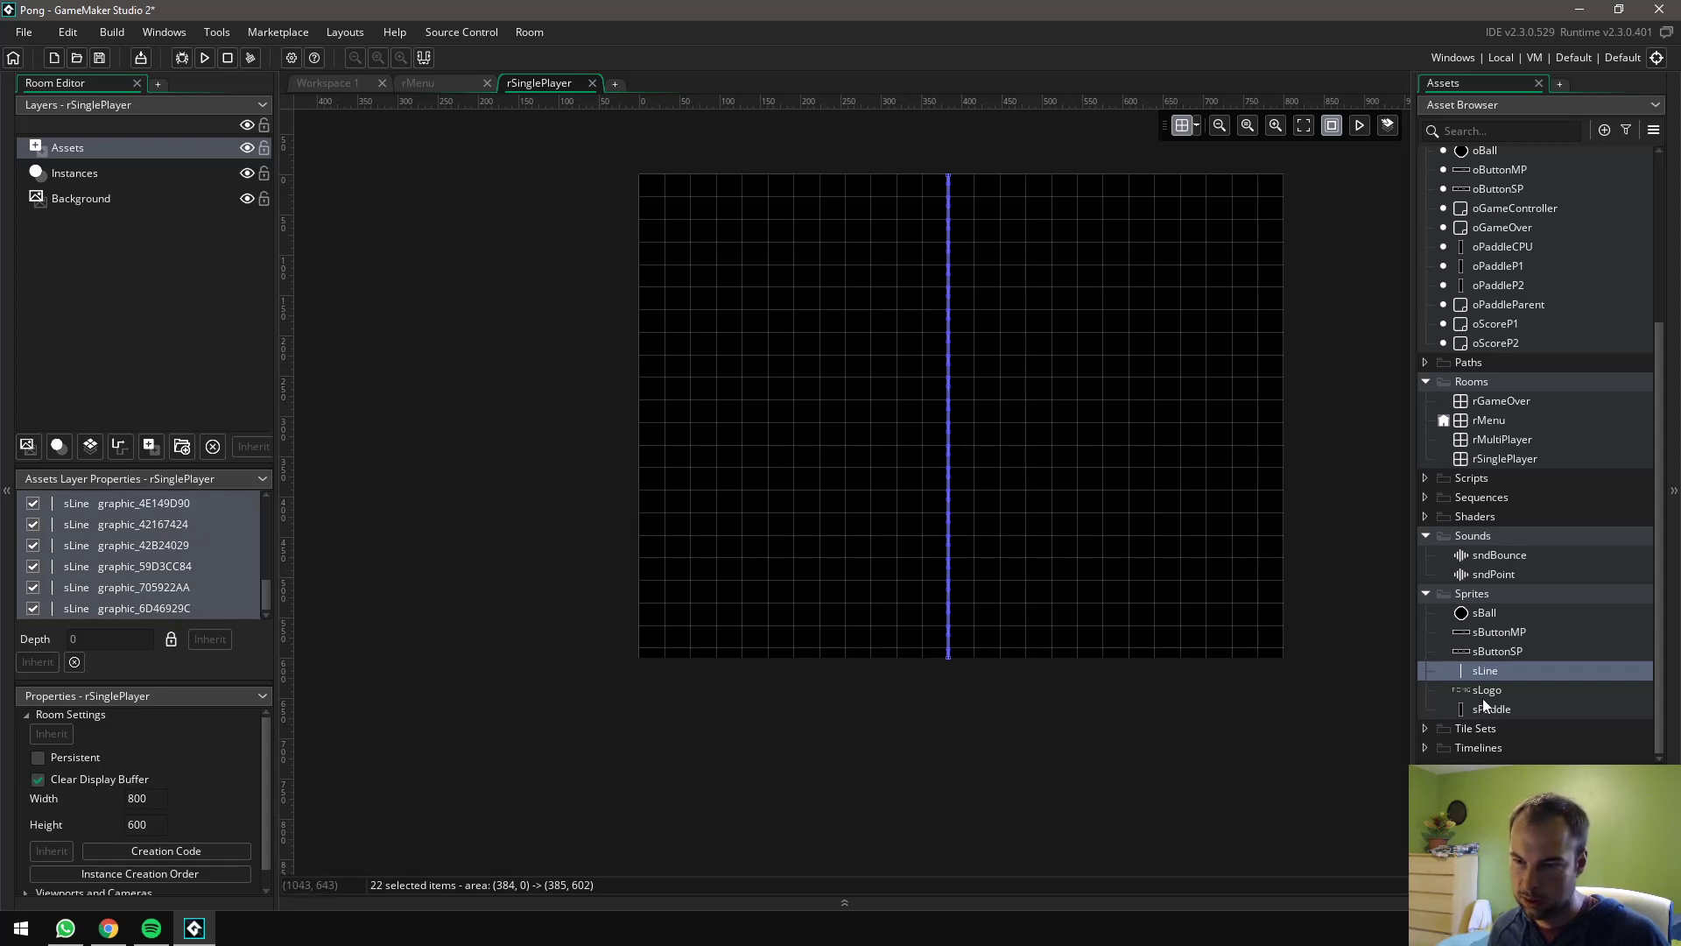
double_click(1513, 443)
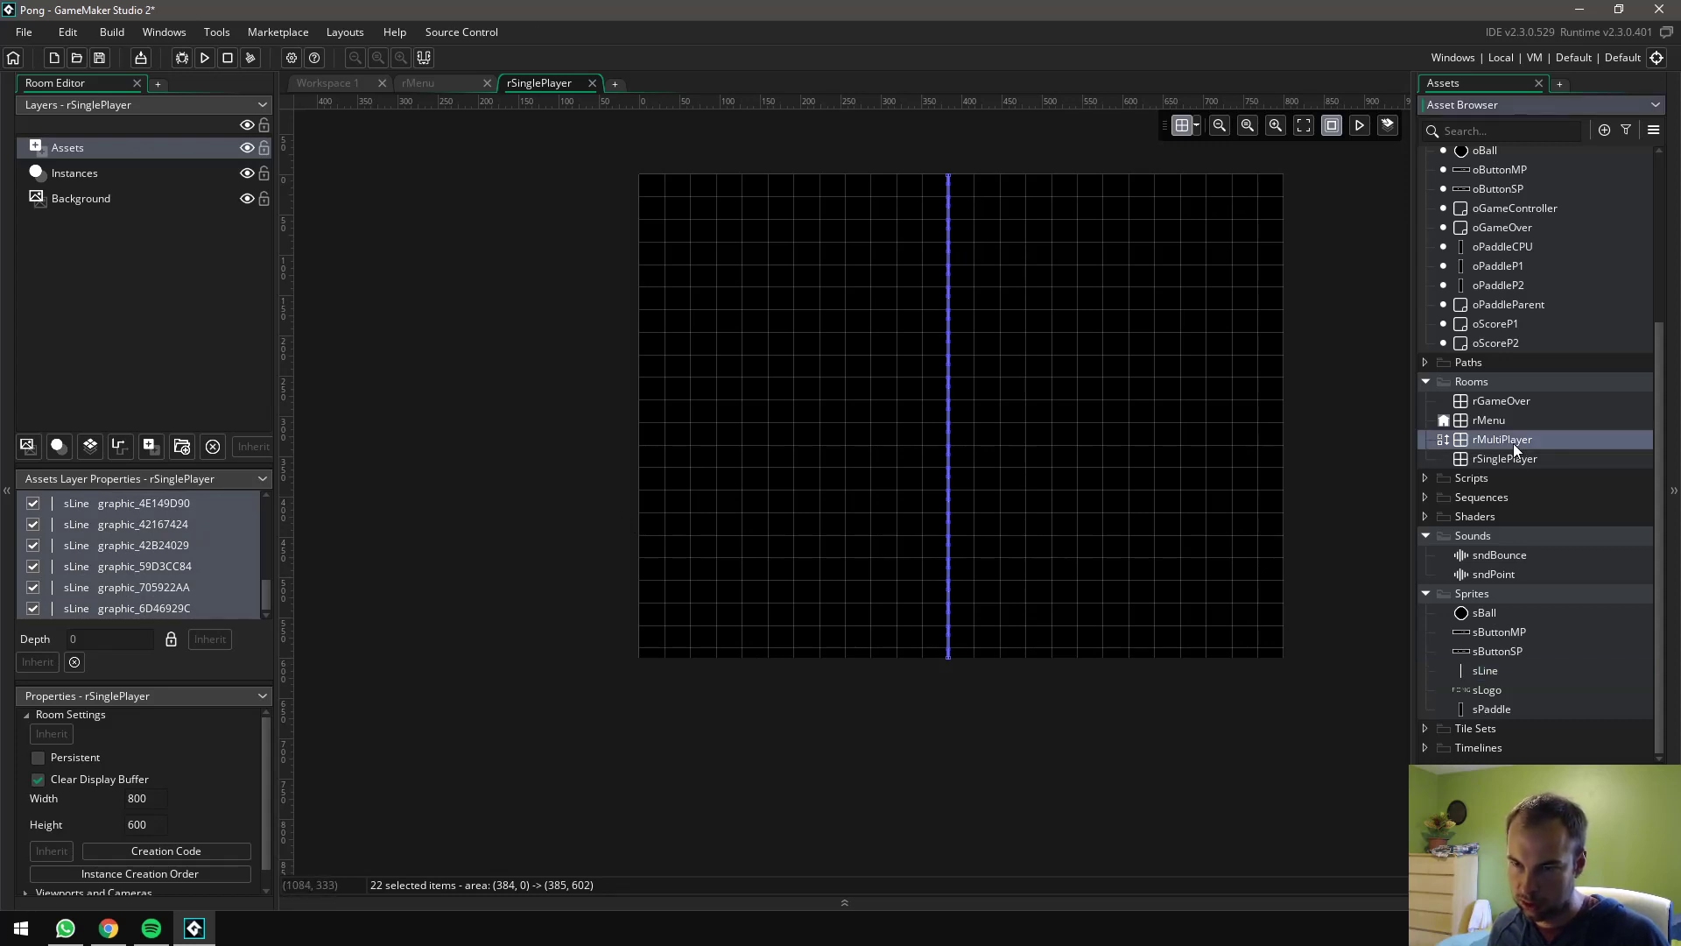
left_click(1219, 124)
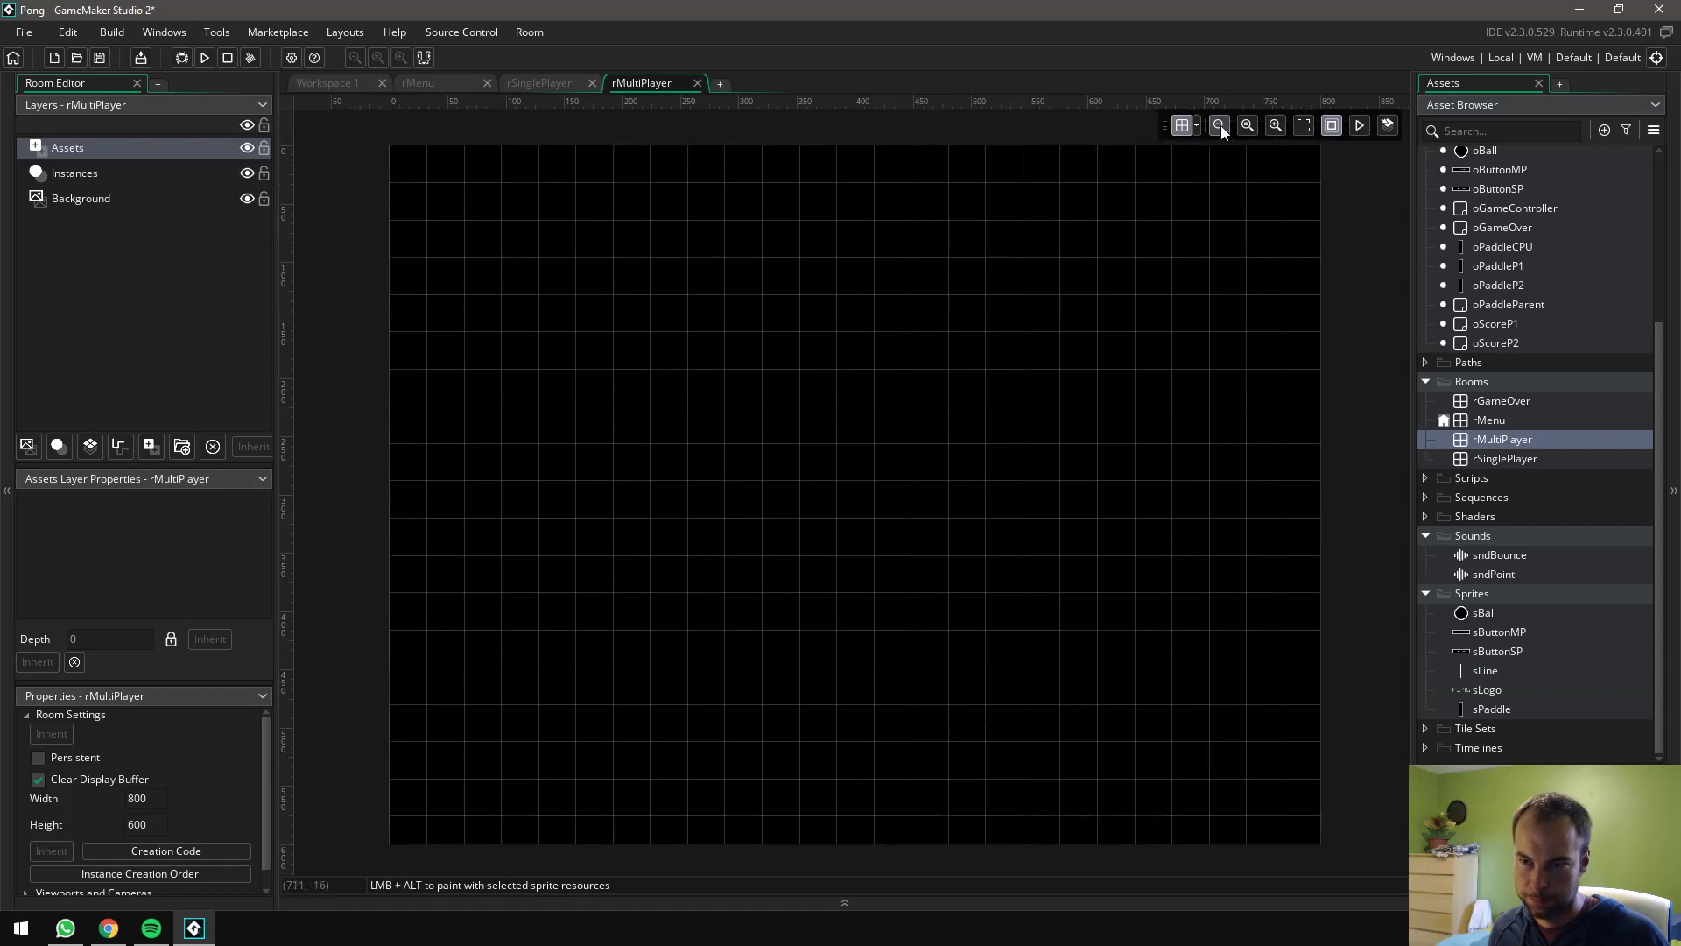
double_click(1489, 461)
double_click(1490, 441)
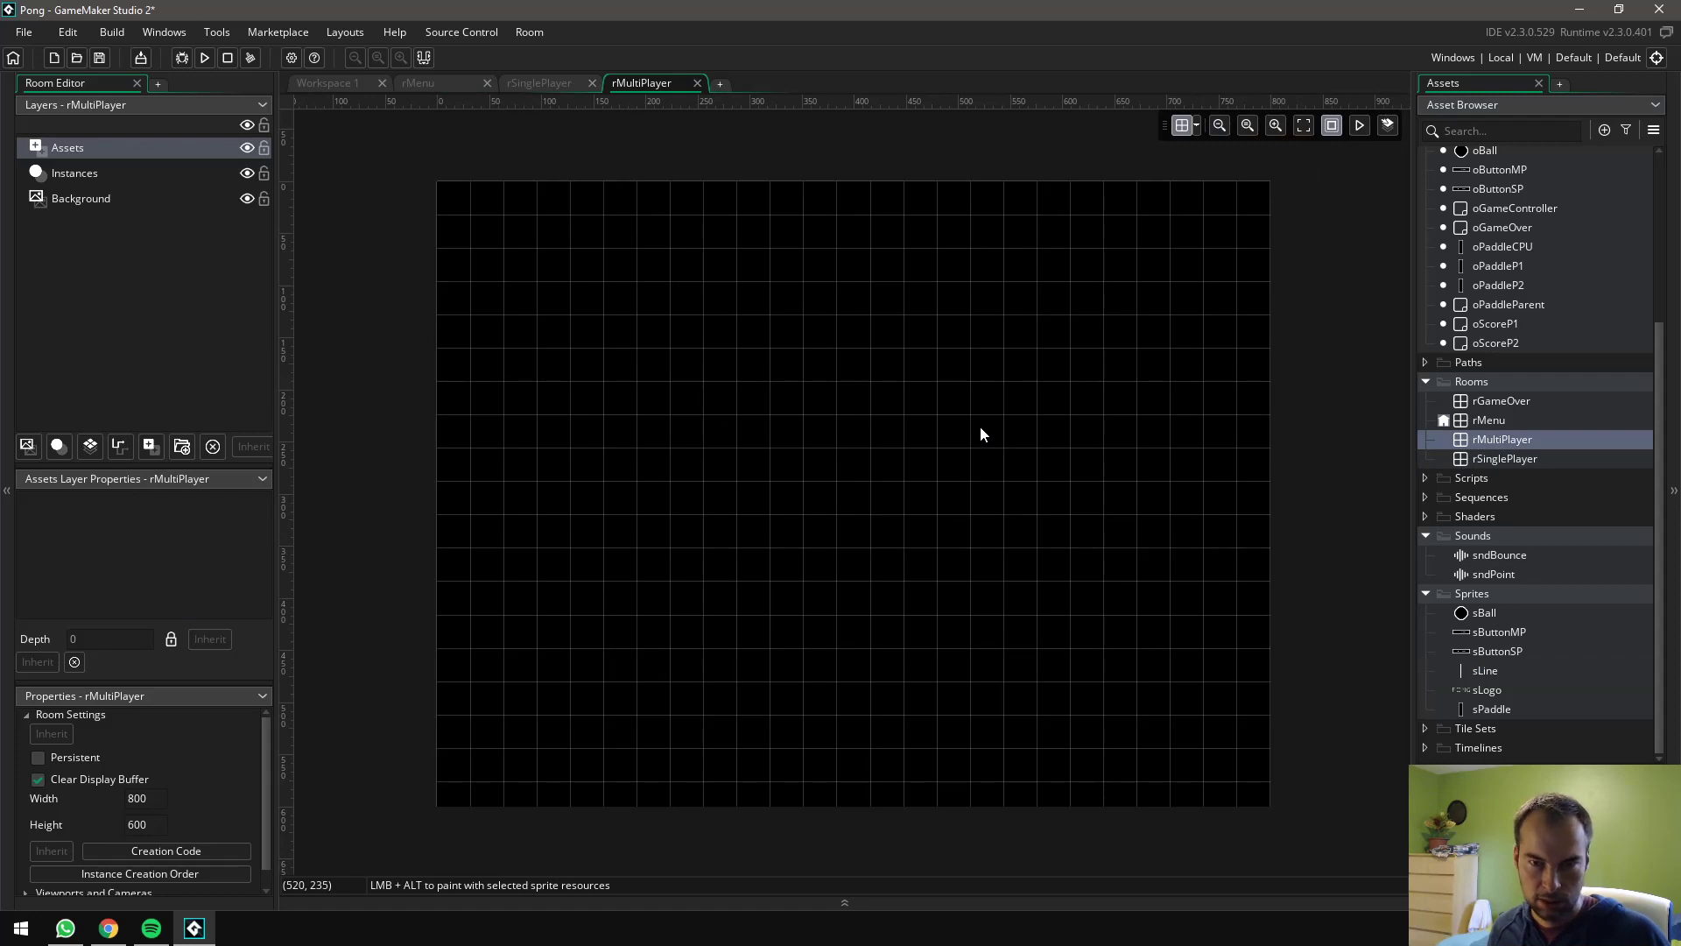
key("ctrl+v")
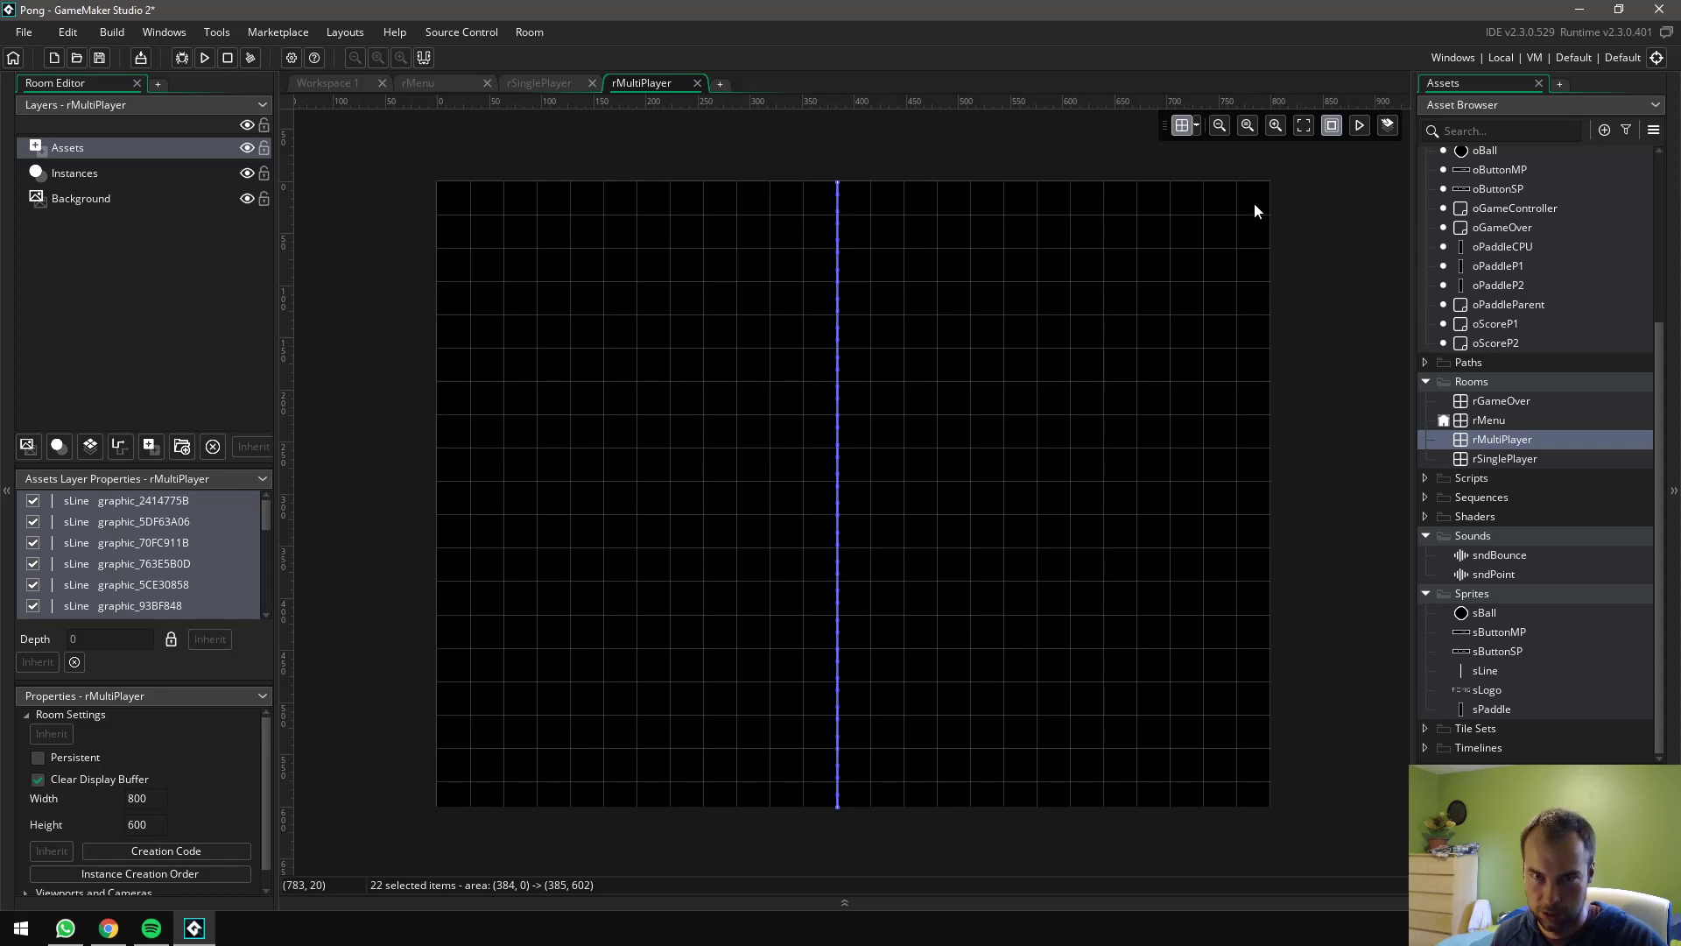
left_click(880, 135)
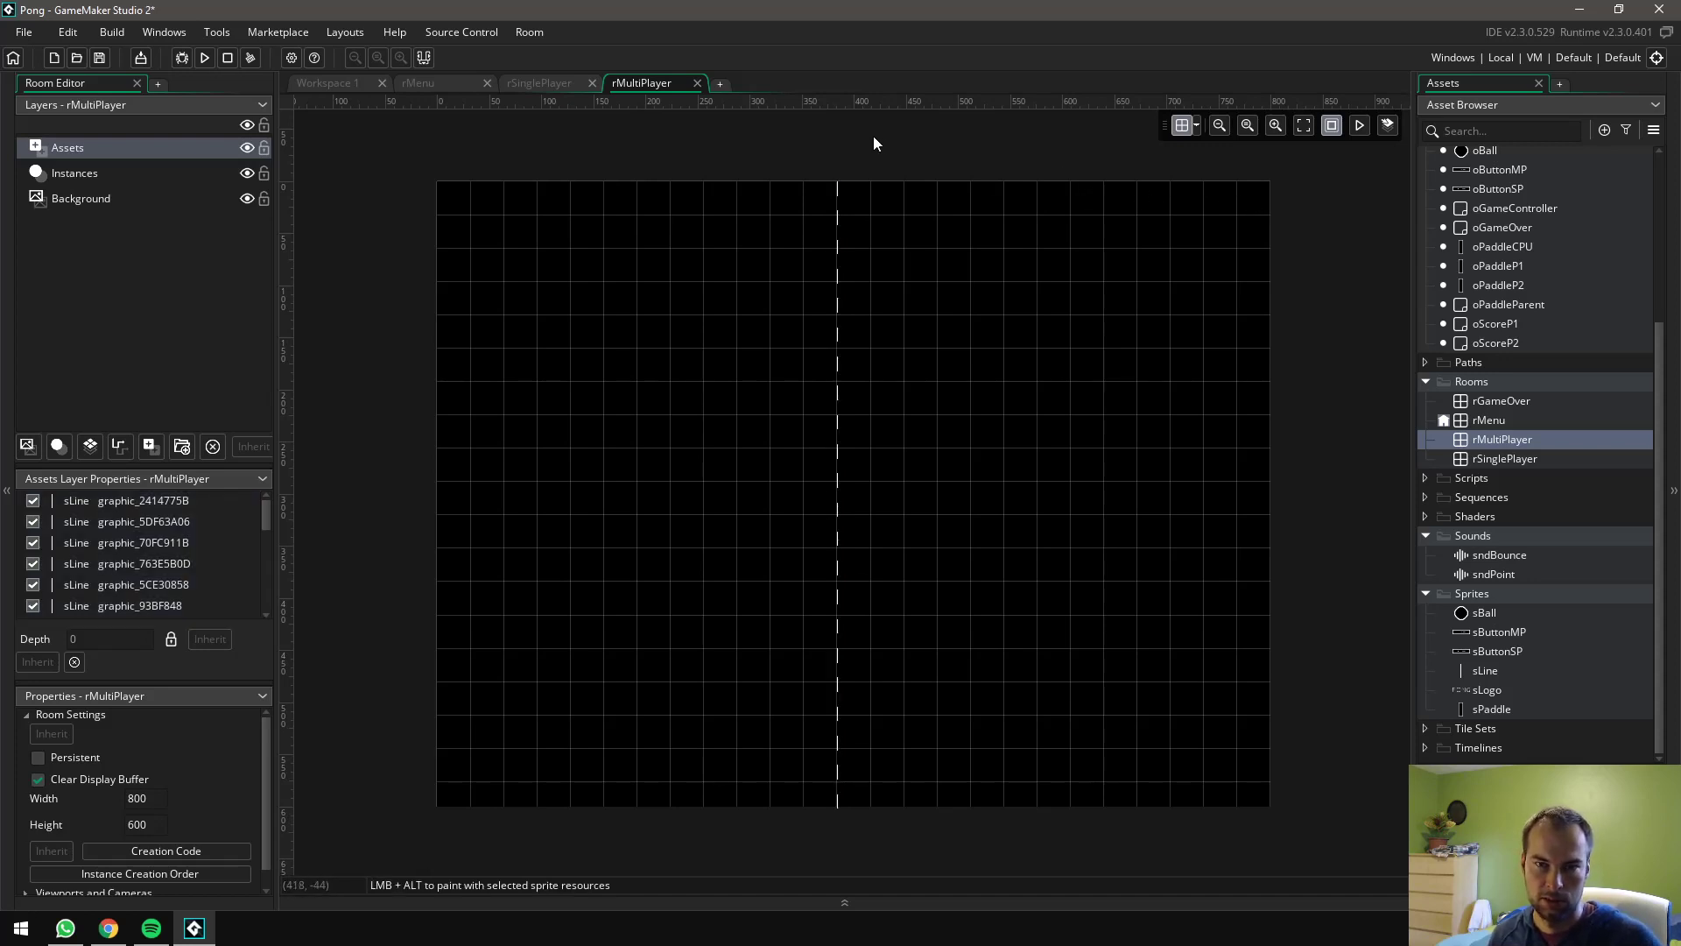
Select all sLine sprites in rMultiPlayer and move them together to x 416
left_click_drag(816, 145, 858, 839)
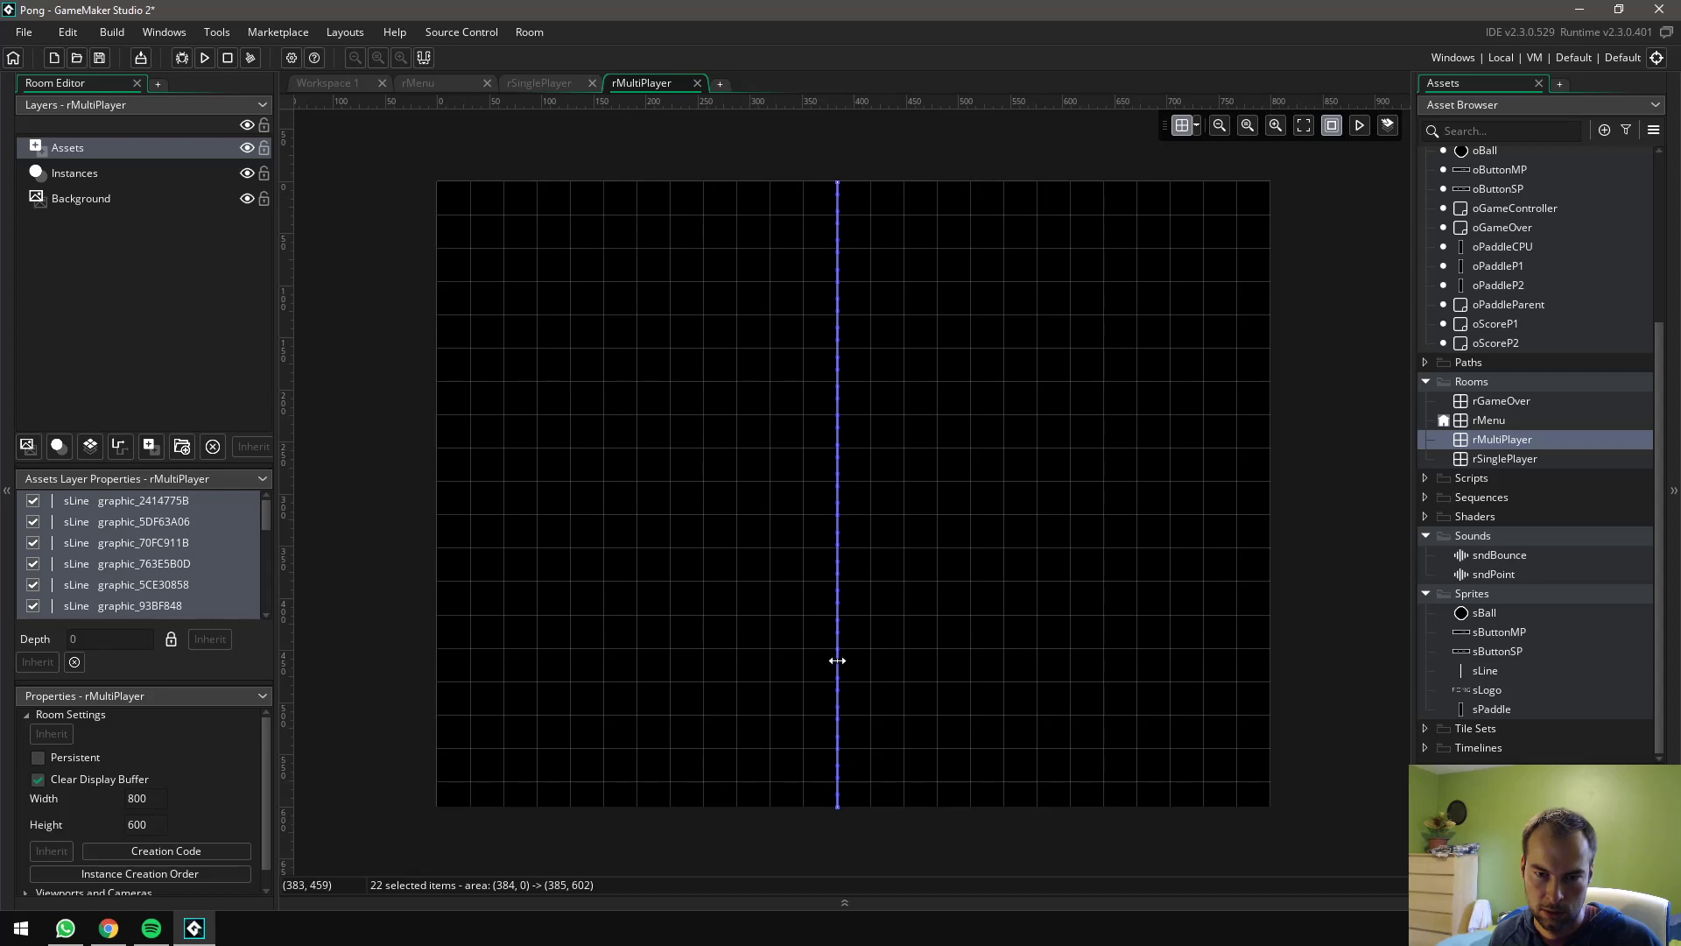
scroll(837, 660, "up", 2, "ctrl")
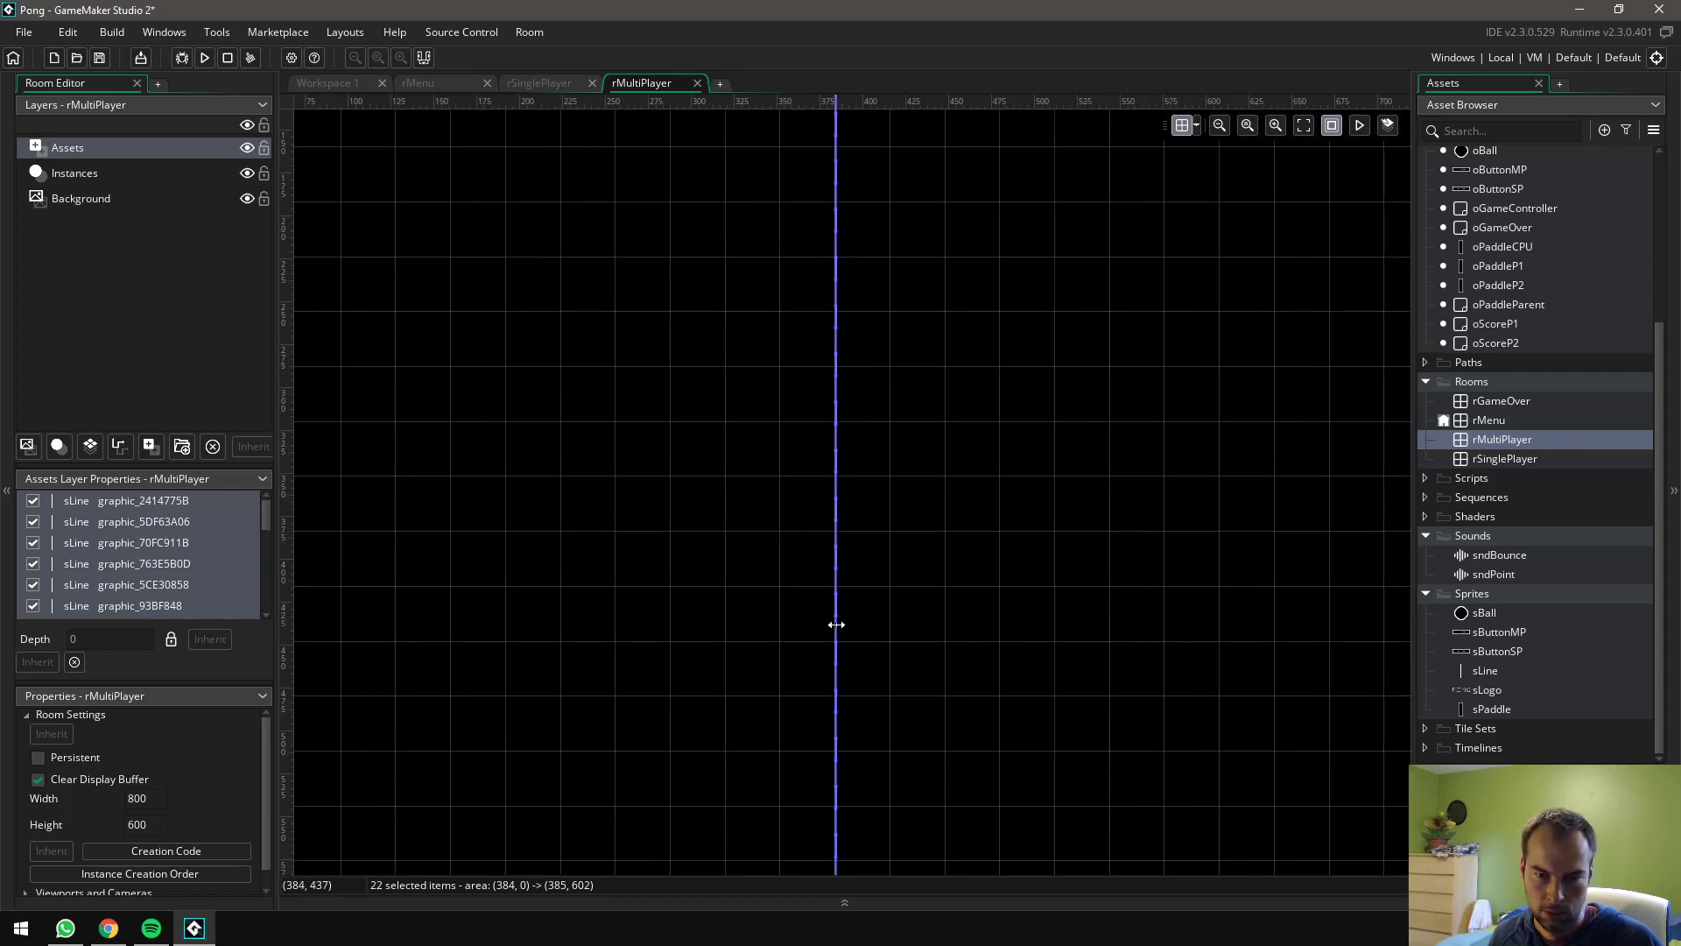
scroll(836, 624, "up", 3, "ctrl")
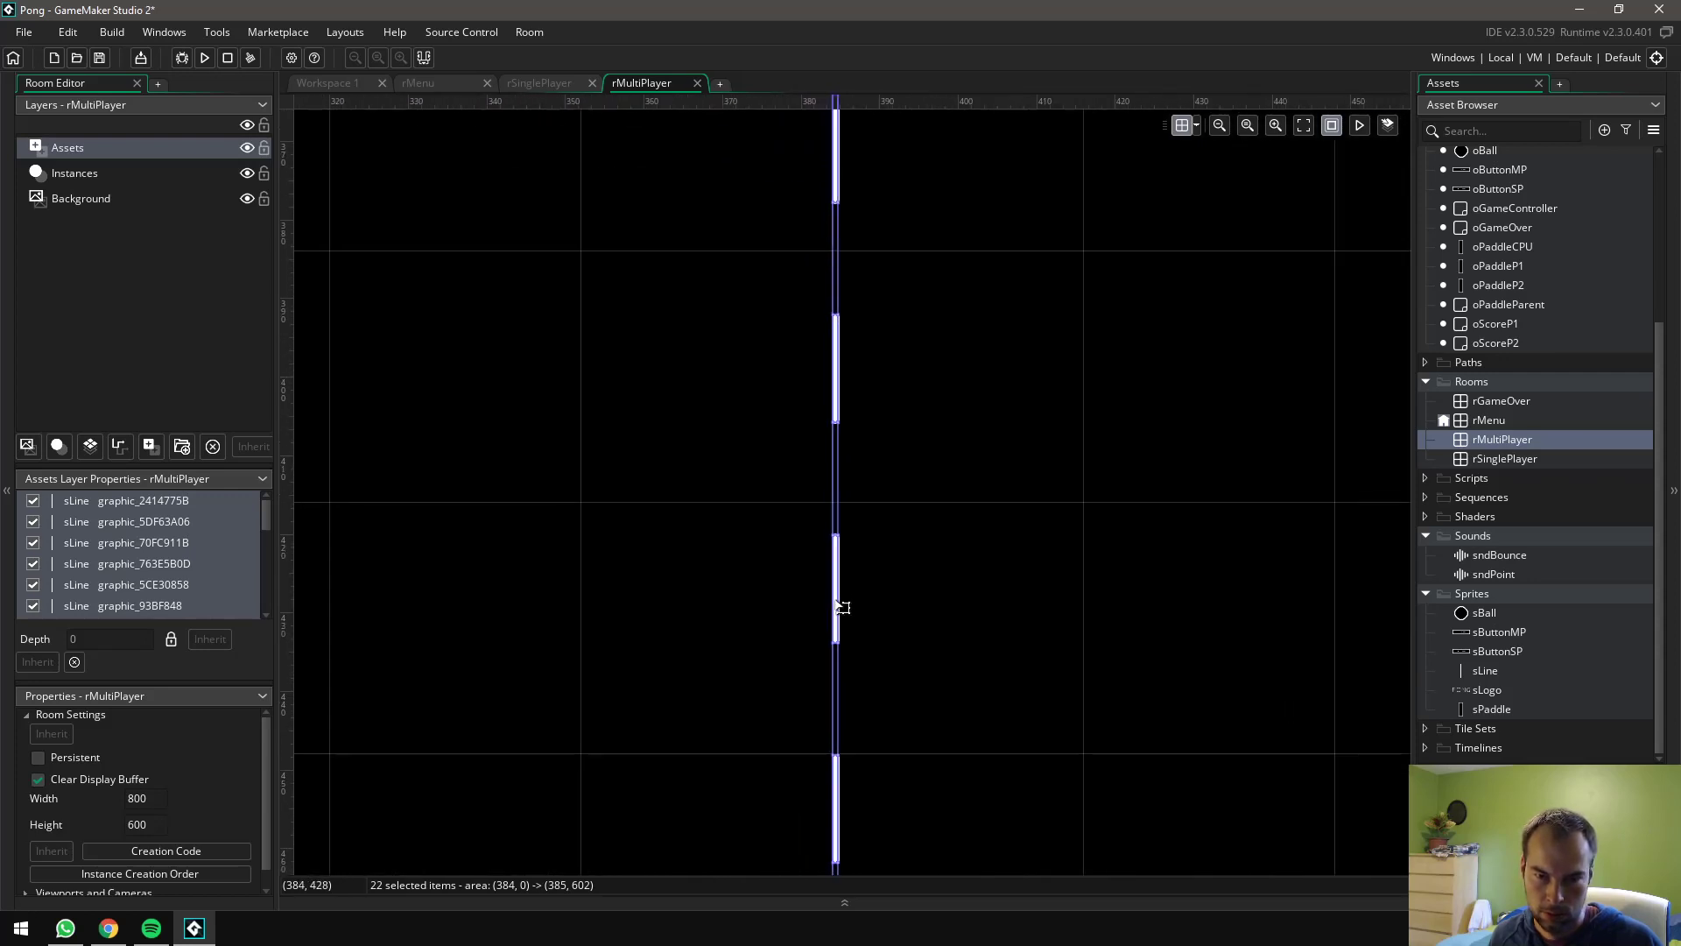
left_click_drag(843, 607, 1121, 605)
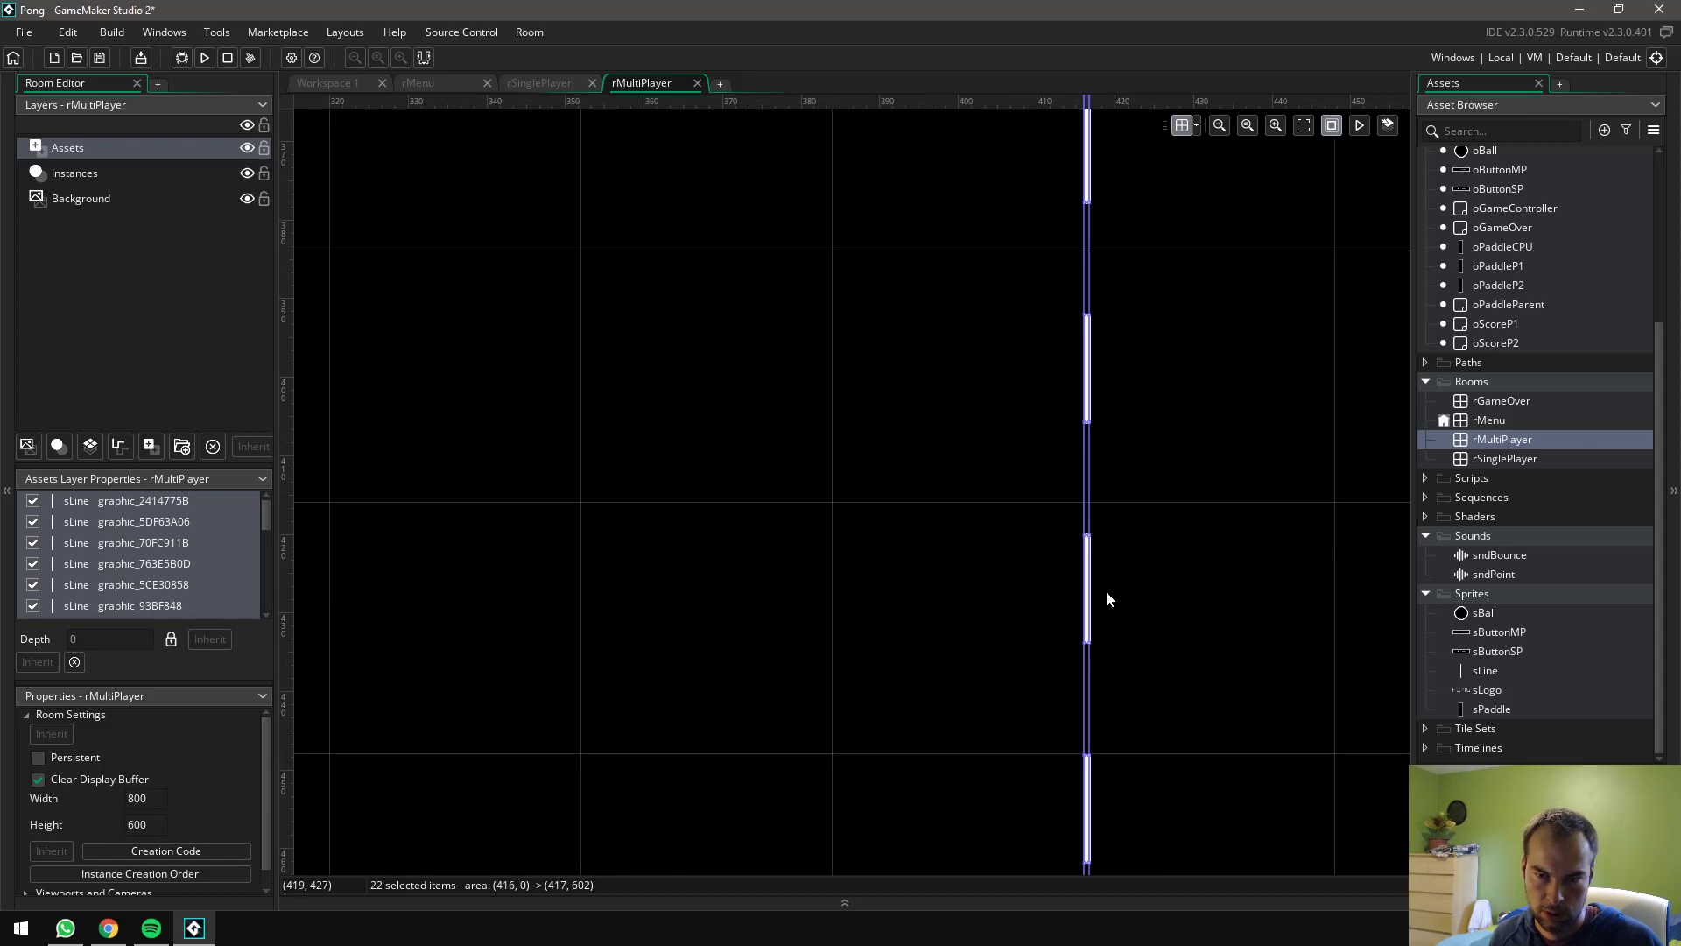
scroll(1083, 563, "down", 3, "ctrl")
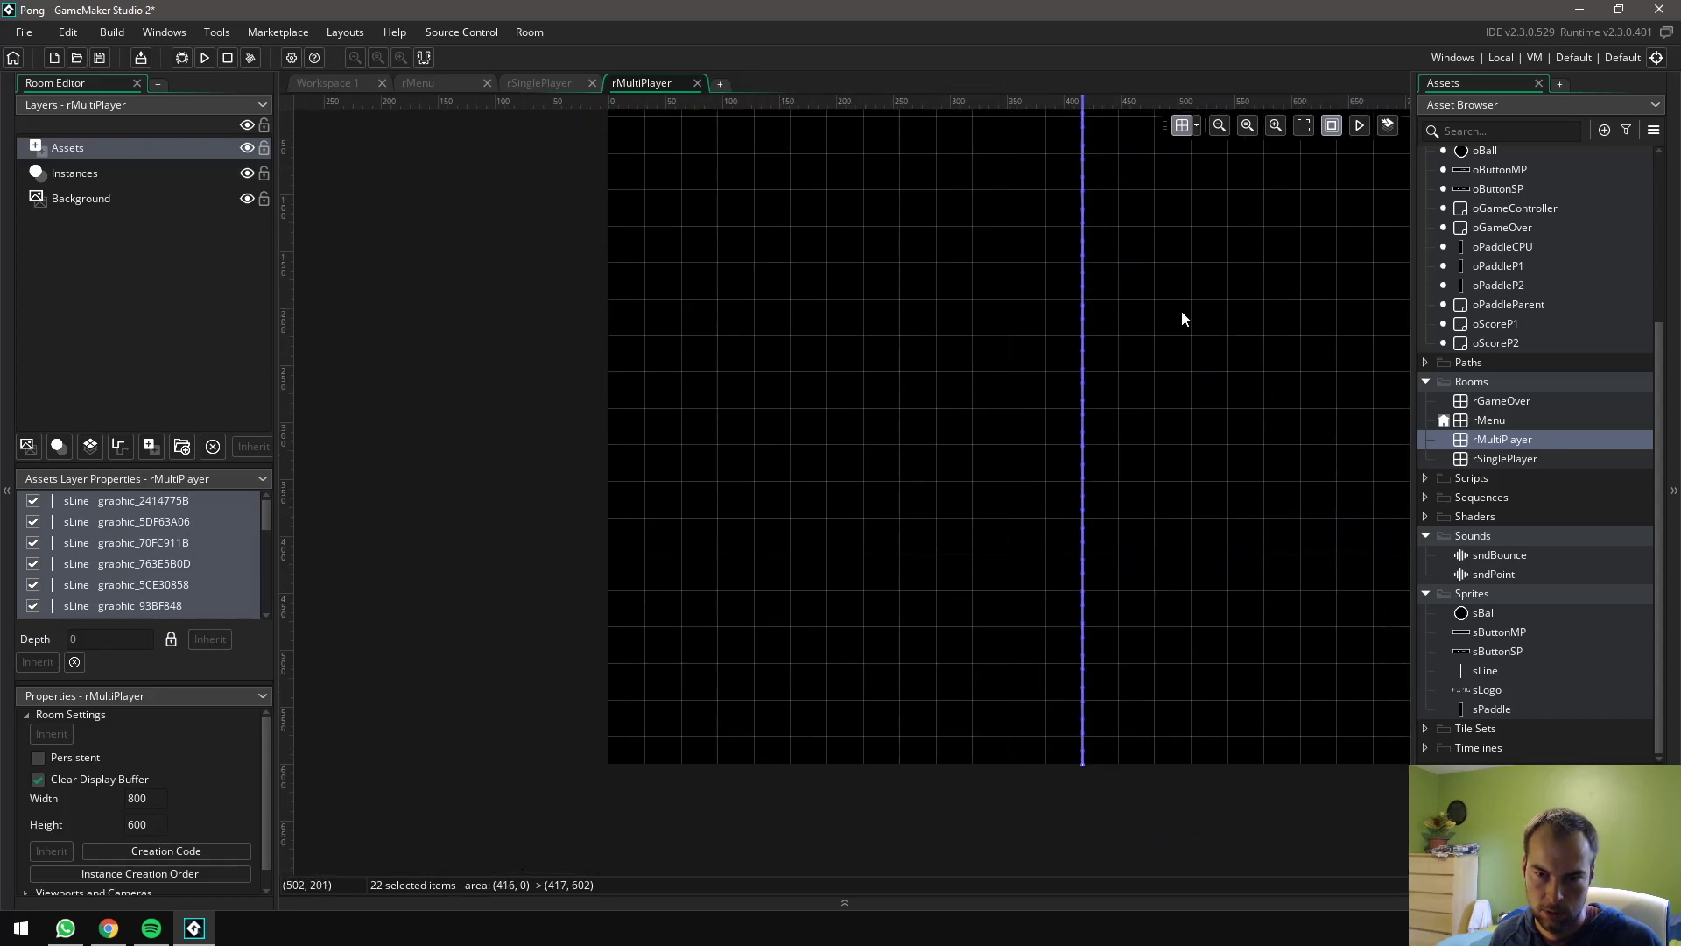
scroll(1181, 316, "down", 3, "ctrl")
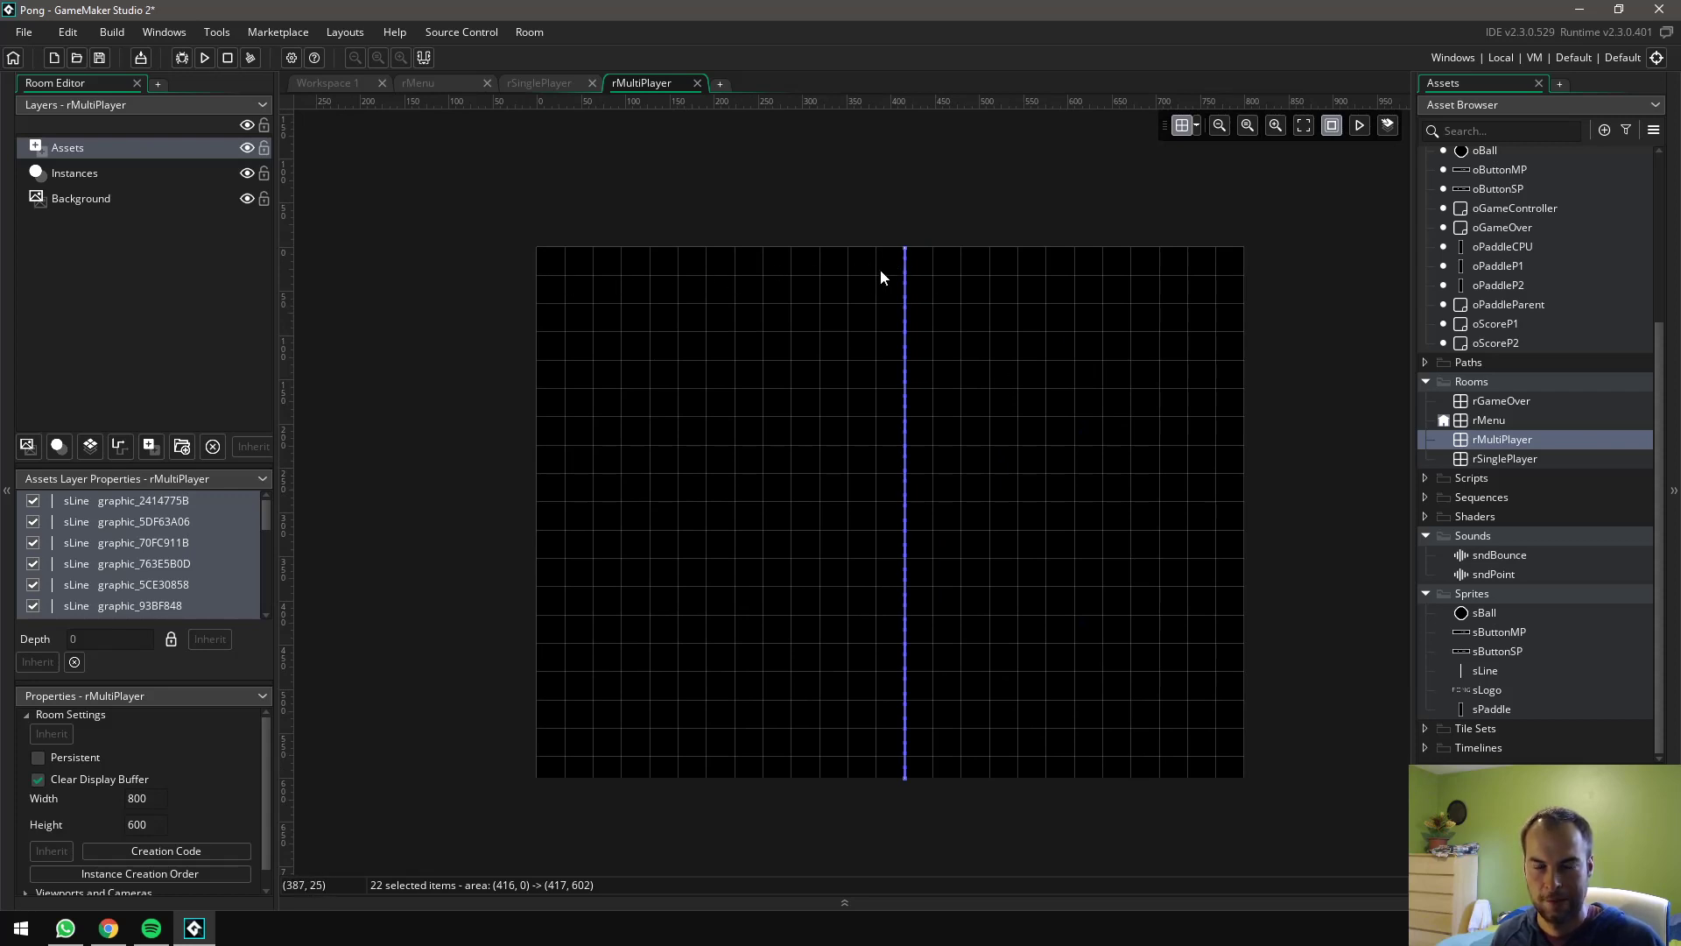
Set the horizontal grid spacing of rMultiPlayer to 16 and move the whole centre line to x 400
left_click(1196, 128)
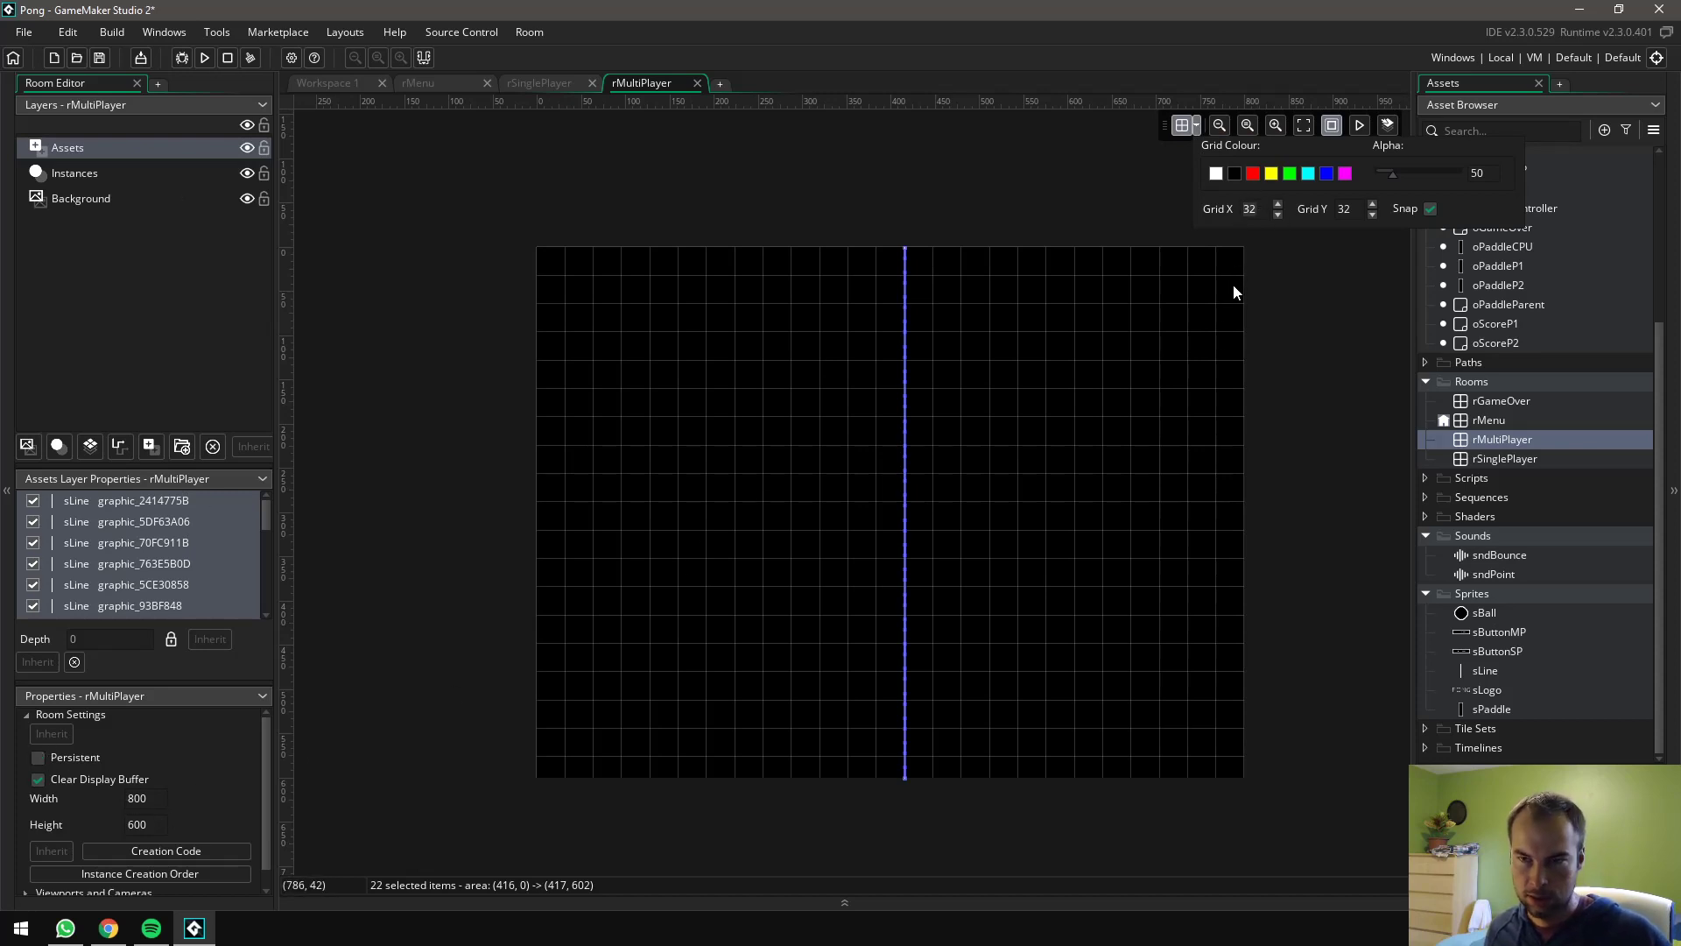
type("16")
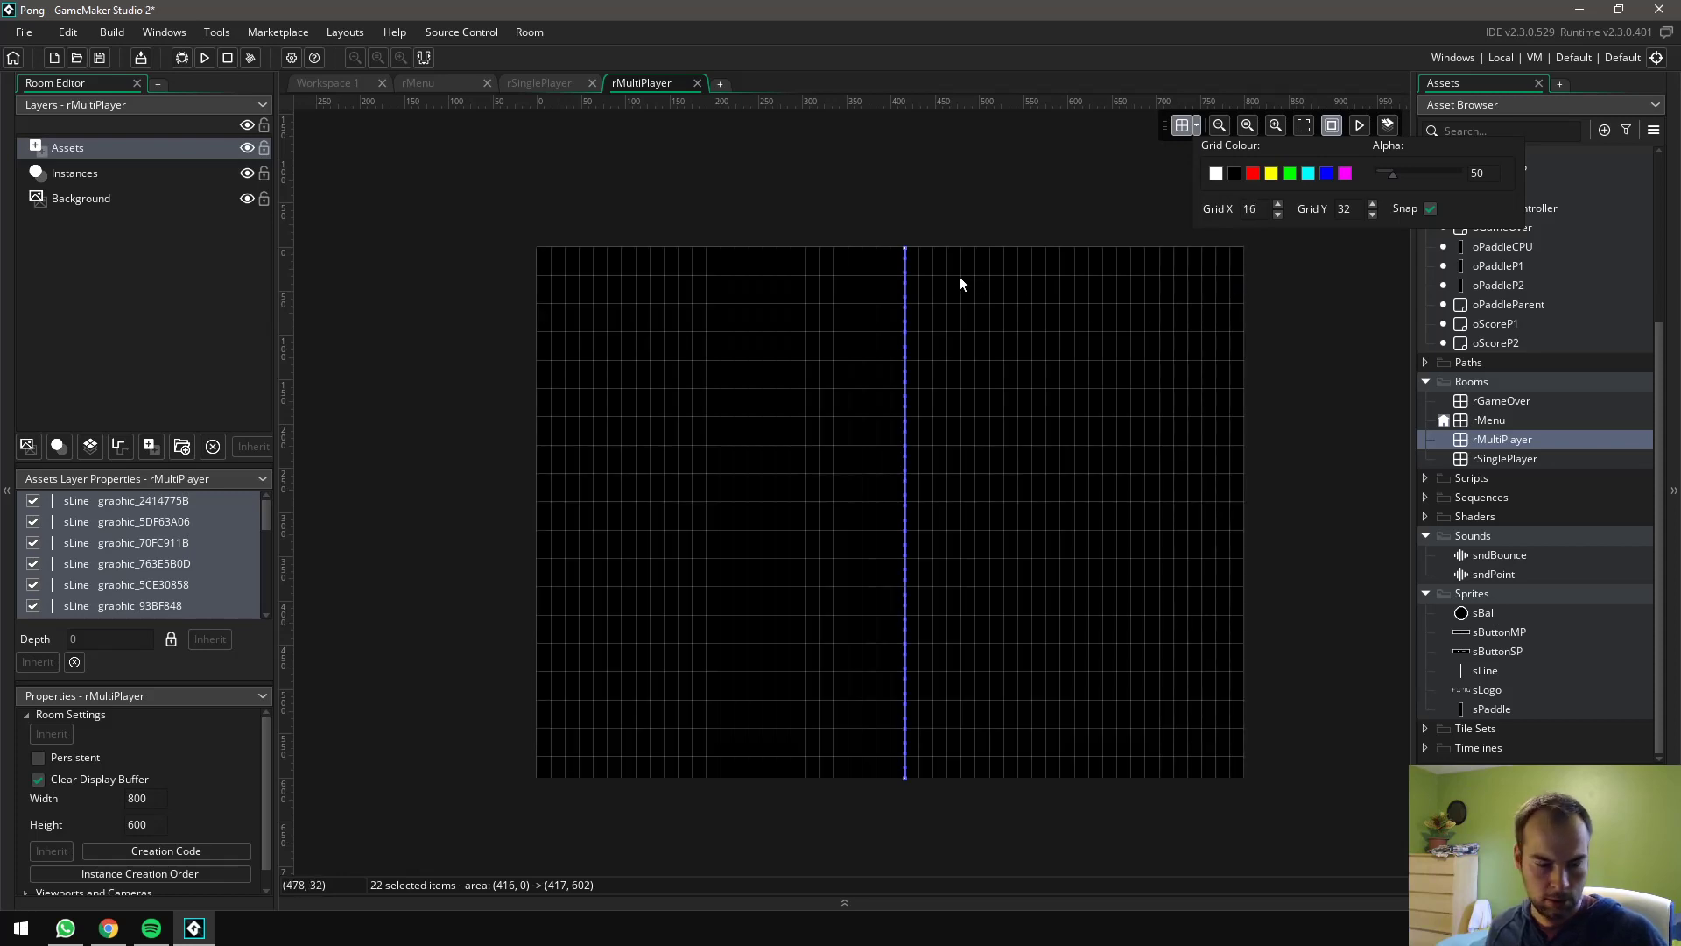
scroll(926, 251, "up", 5, "ctrl")
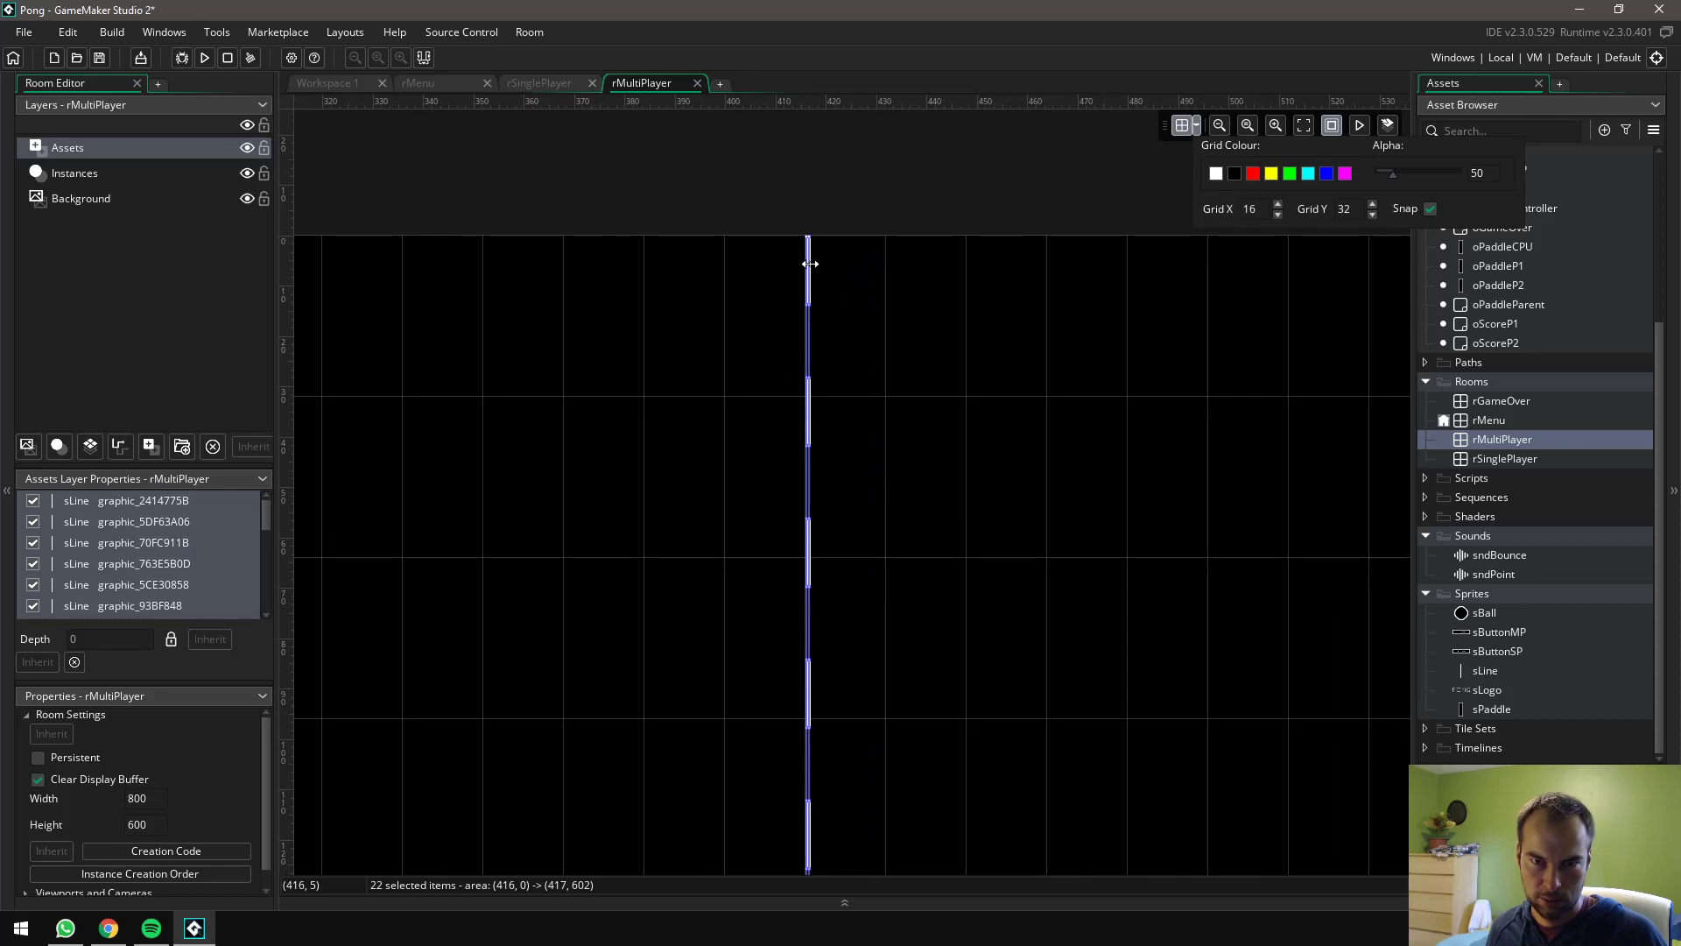
left_click_drag(818, 271, 786, 270)
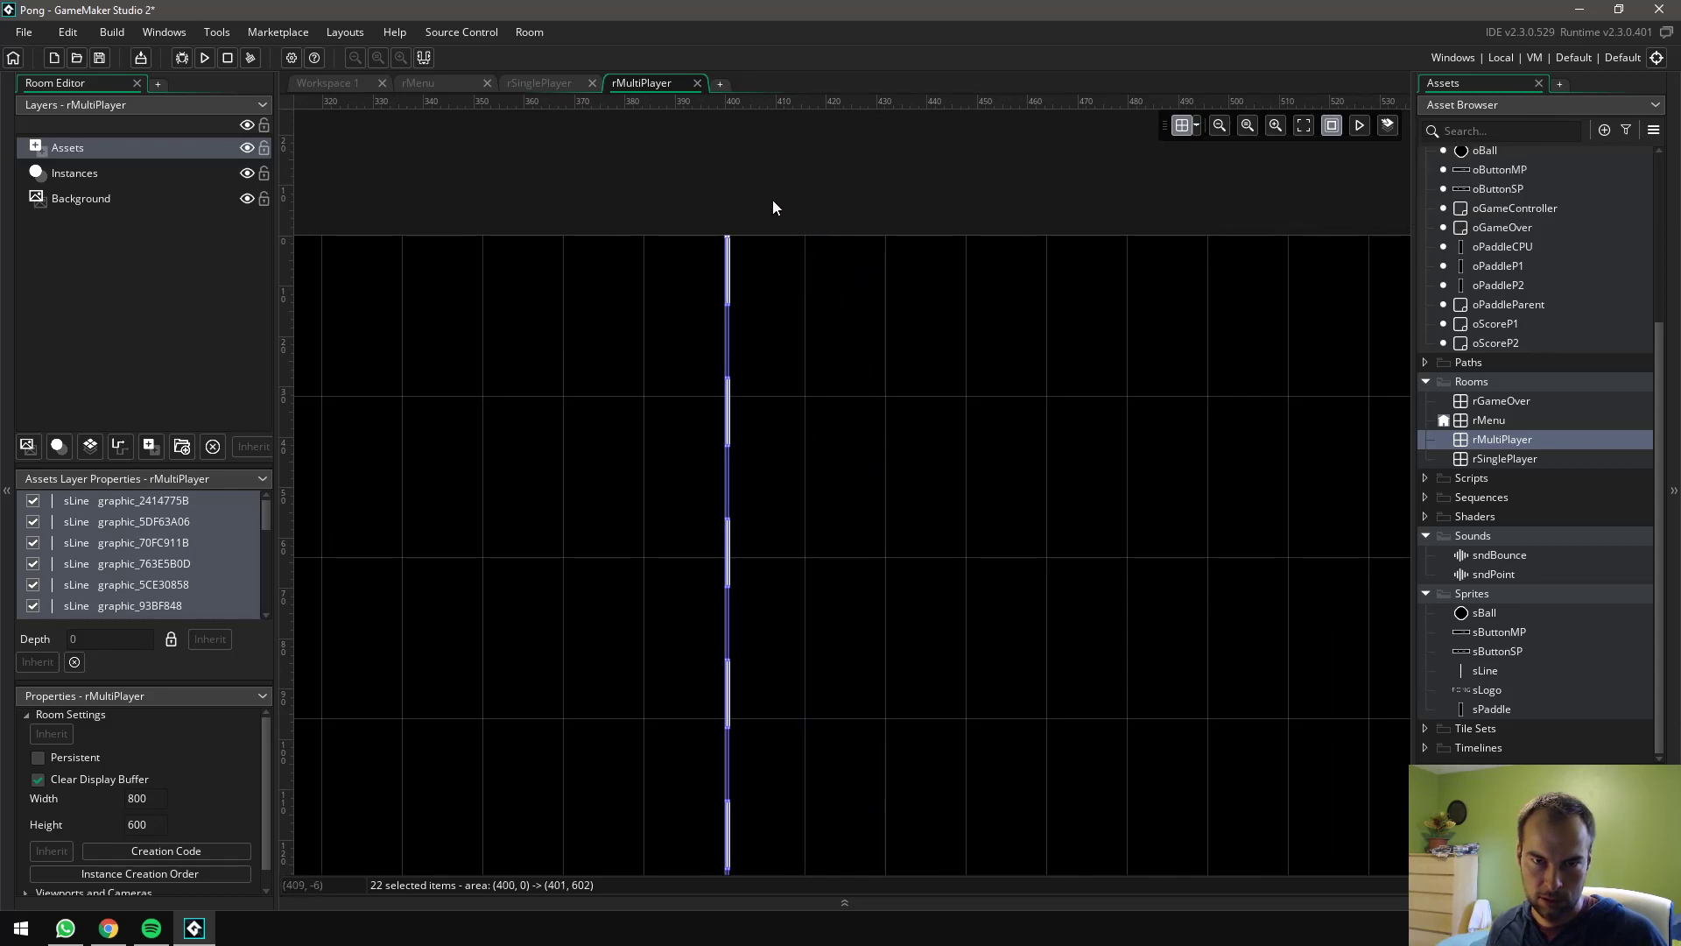
left_click(642, 128)
Switch to the rSinglePlayer room and set its horizontal grid spacing to 16
left_click(534, 80)
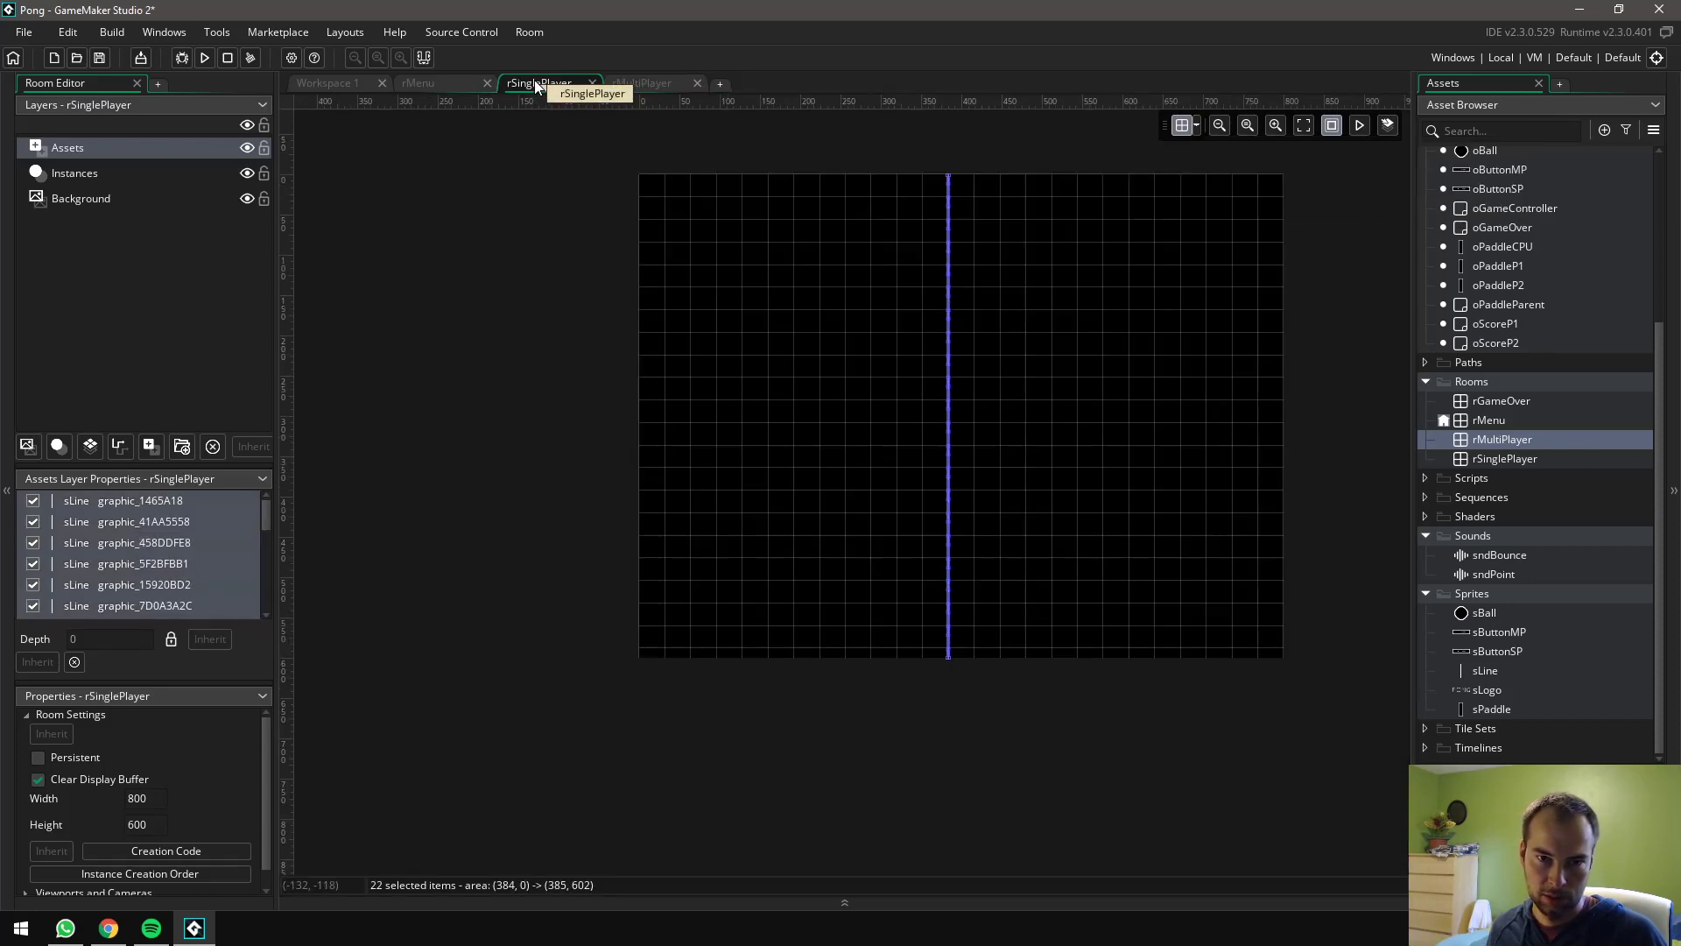
left_click(1195, 124)
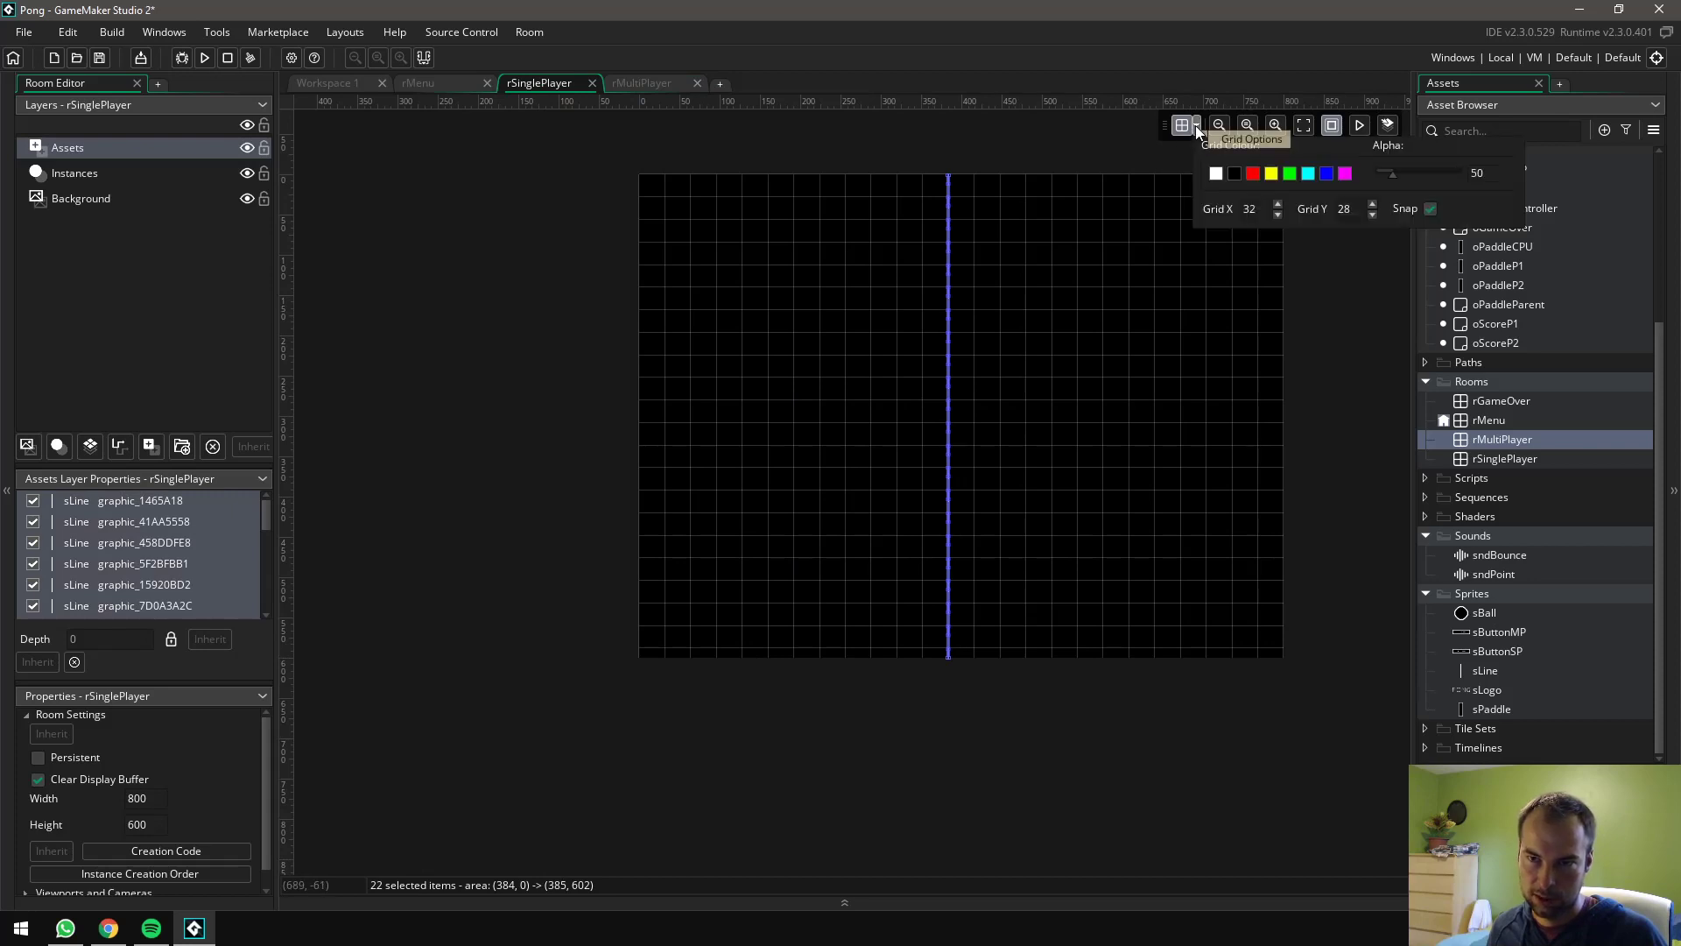
double_click(1235, 208)
type("16")
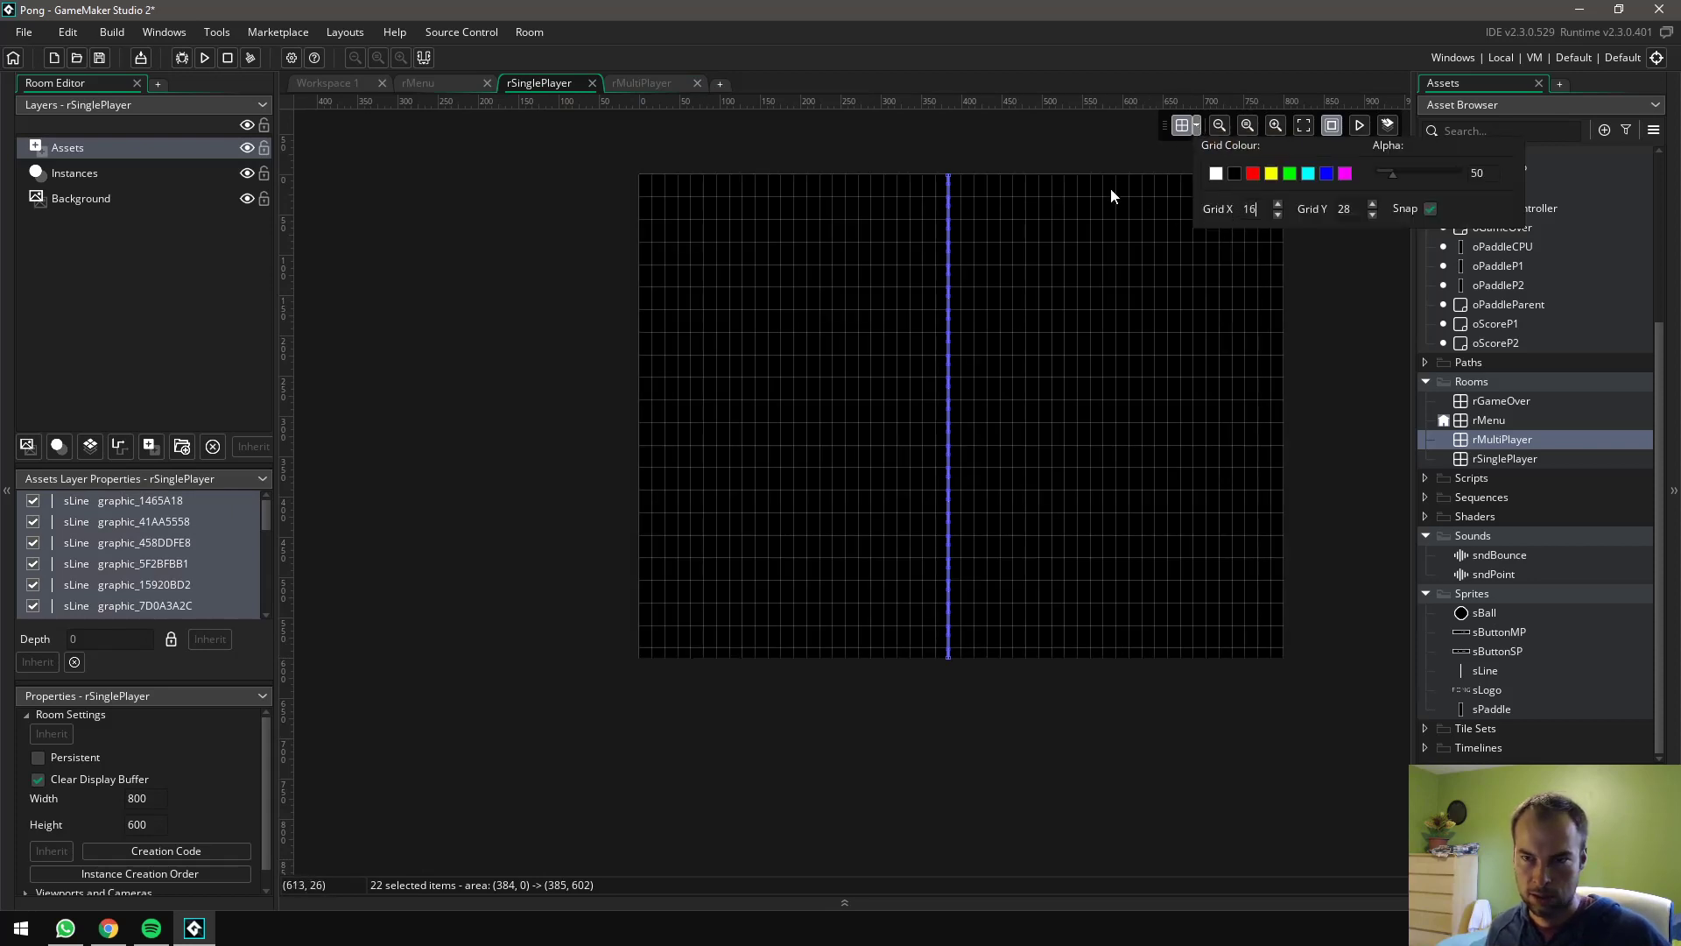
left_click(1017, 152)
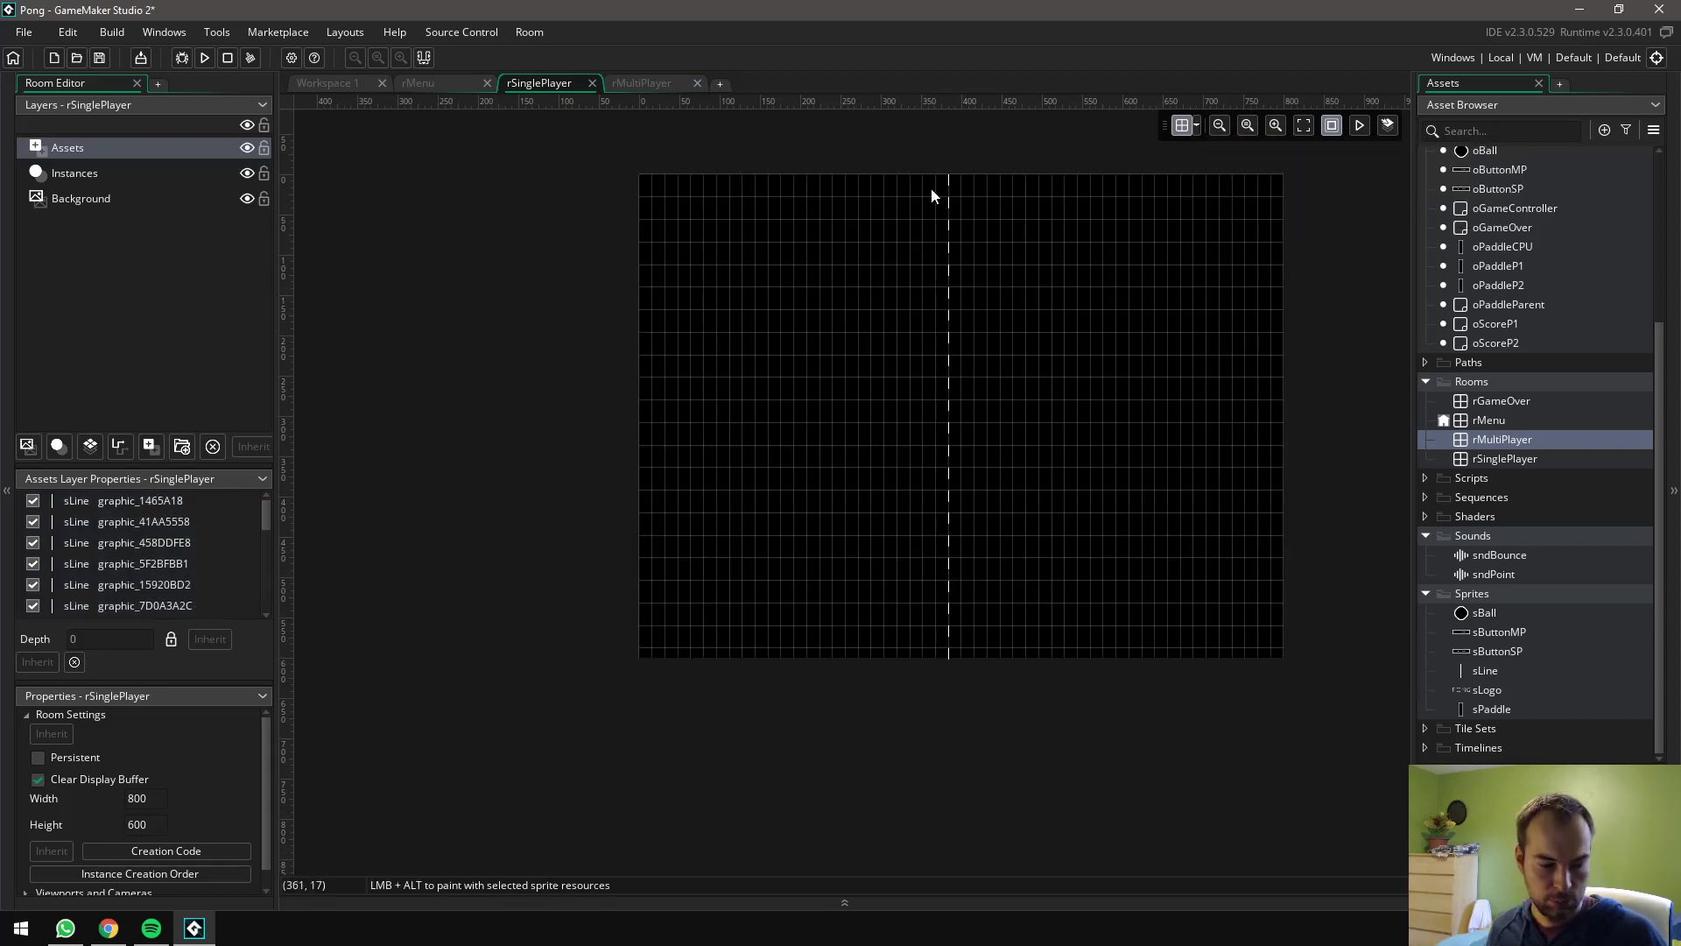
Move all sLine sprites of the centre line in rSinglePlayer together to x 400 and save the project
scroll(932, 192, "up", 2, "ctrl")
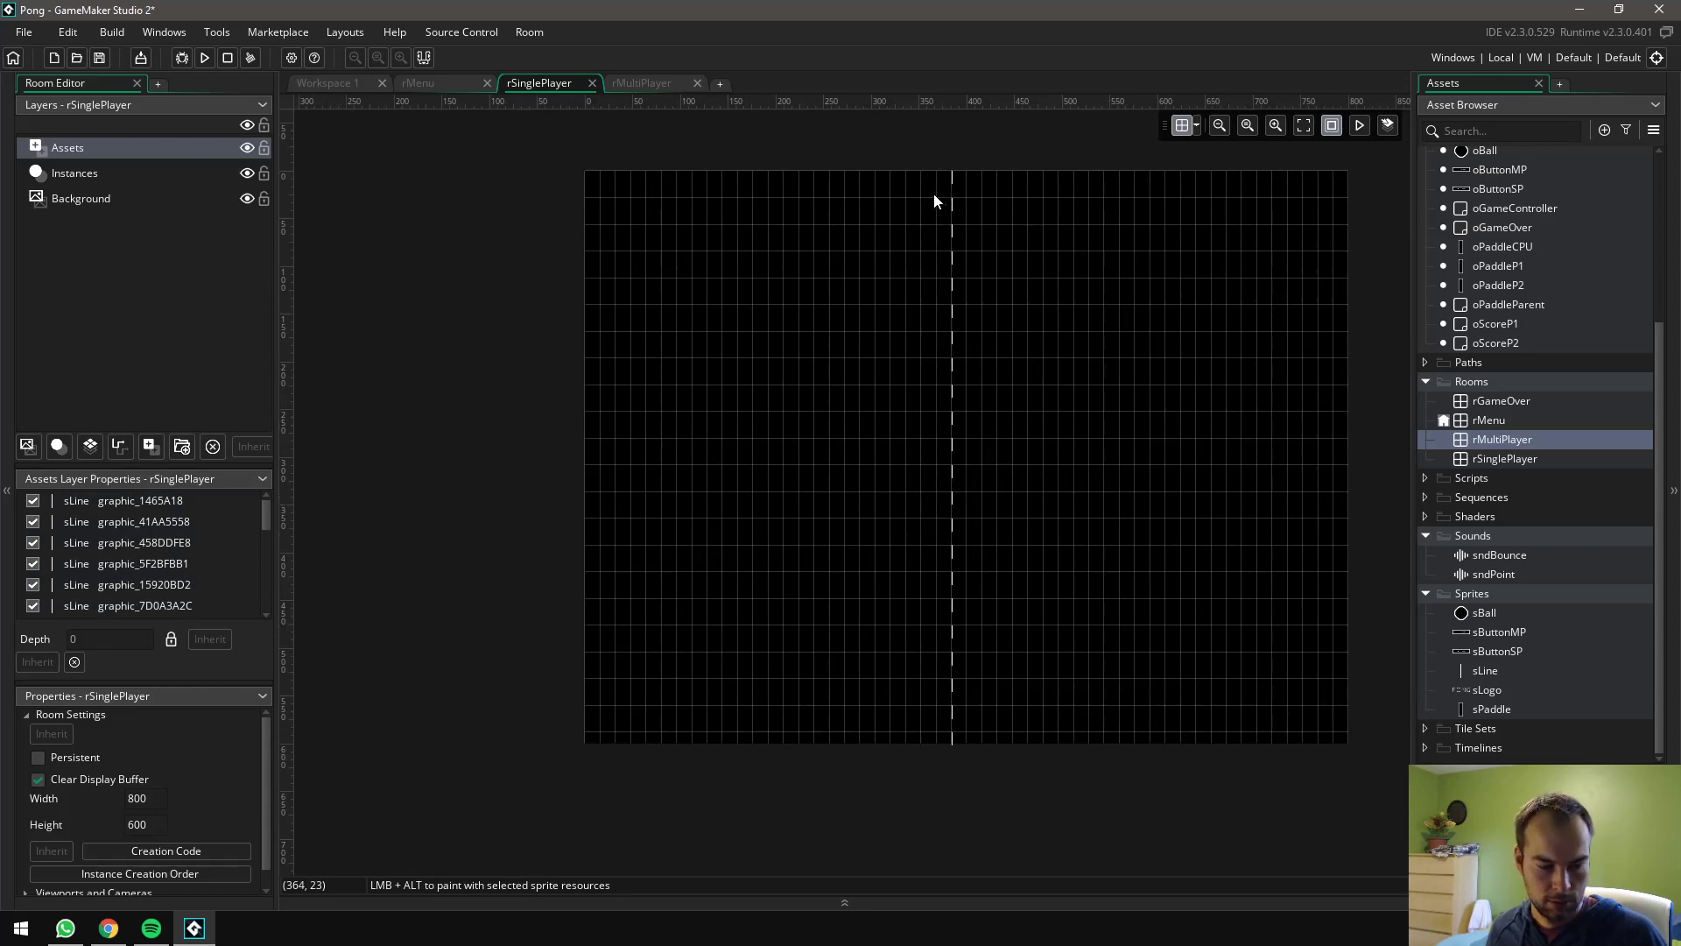
left_click_drag(917, 158, 969, 774)
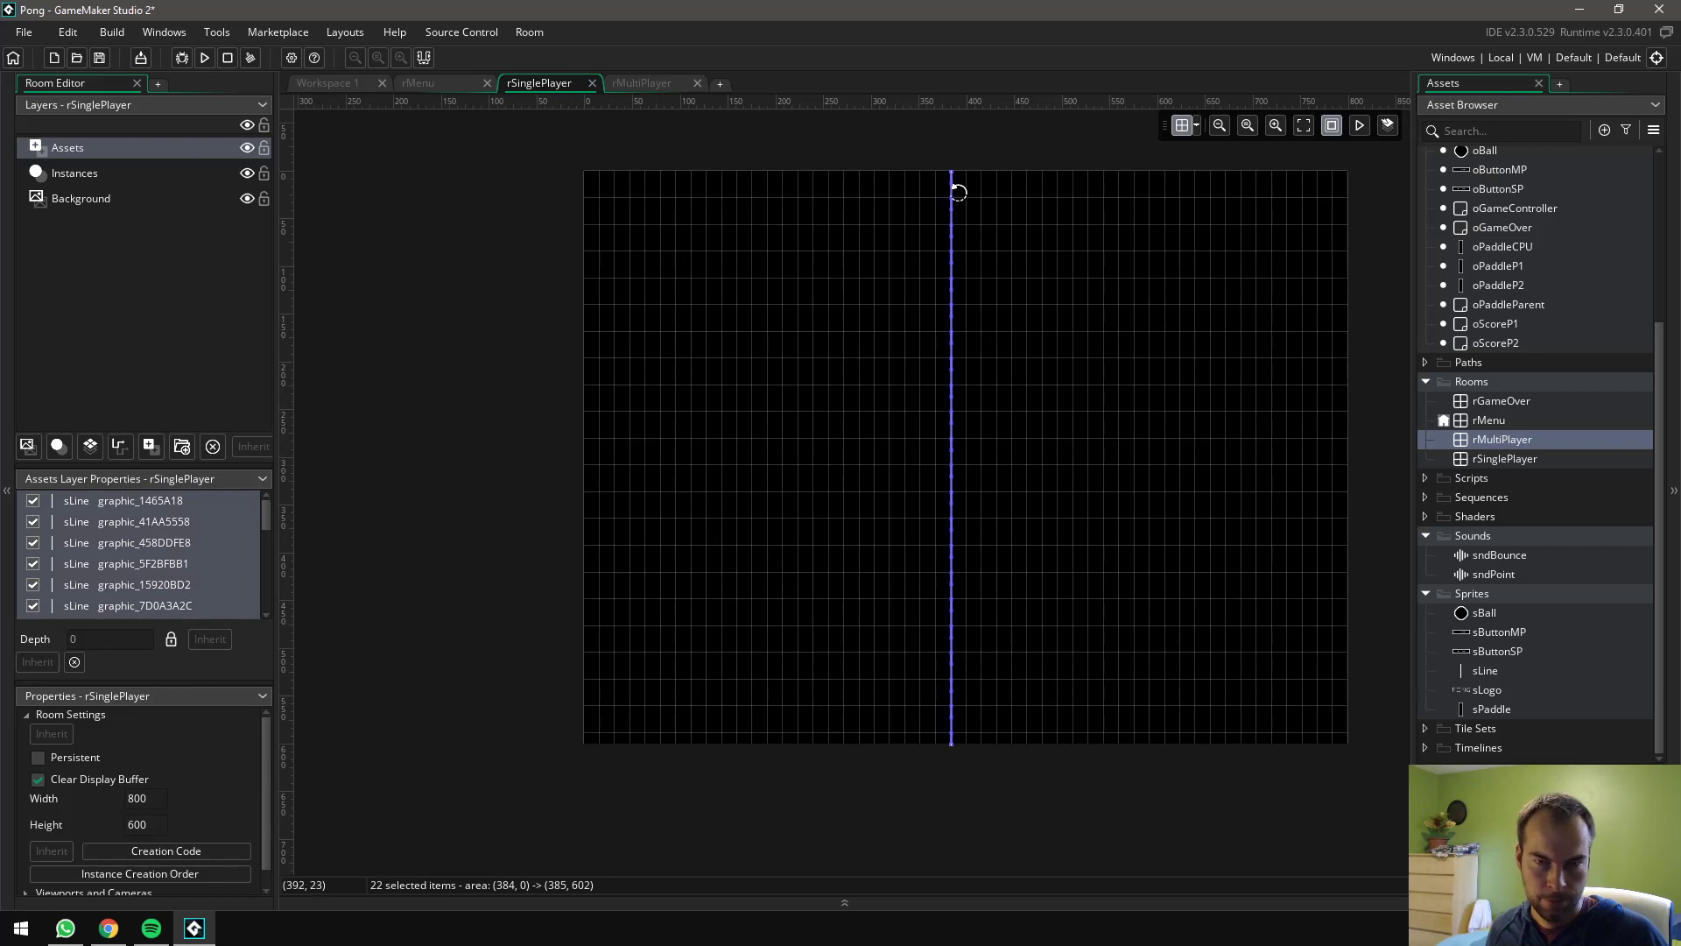
scroll(967, 191, "up", 5, "ctrl")
scroll(925, 328, "up", 4, "ctrl")
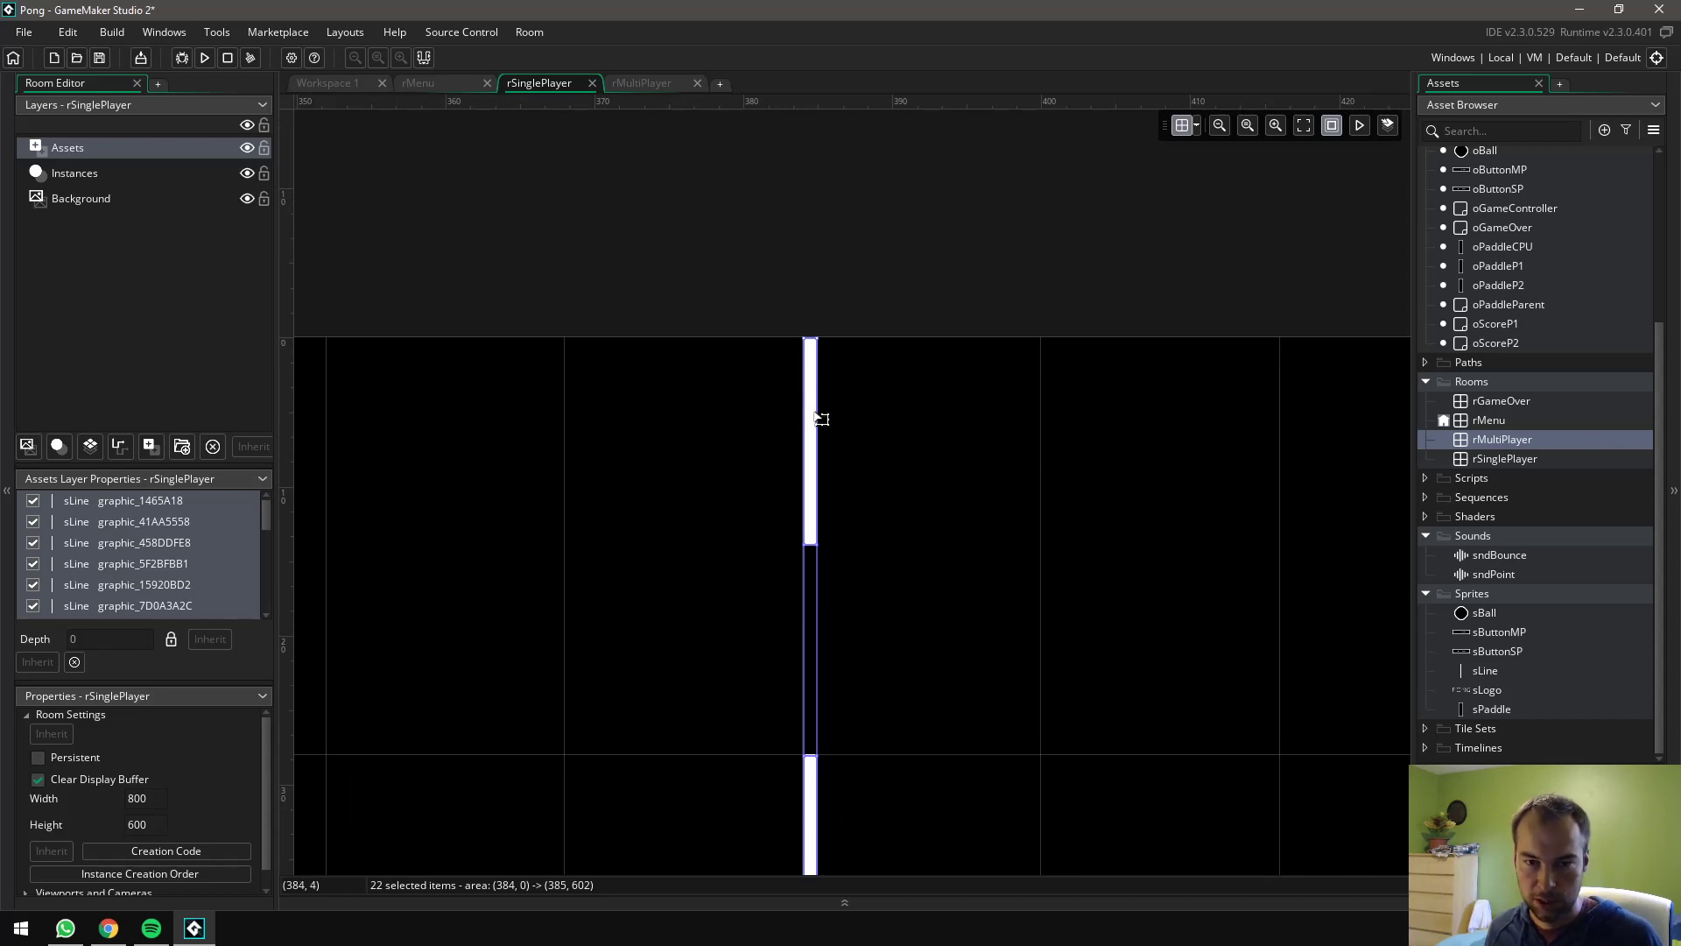
left_click(820, 418, "ctrl")
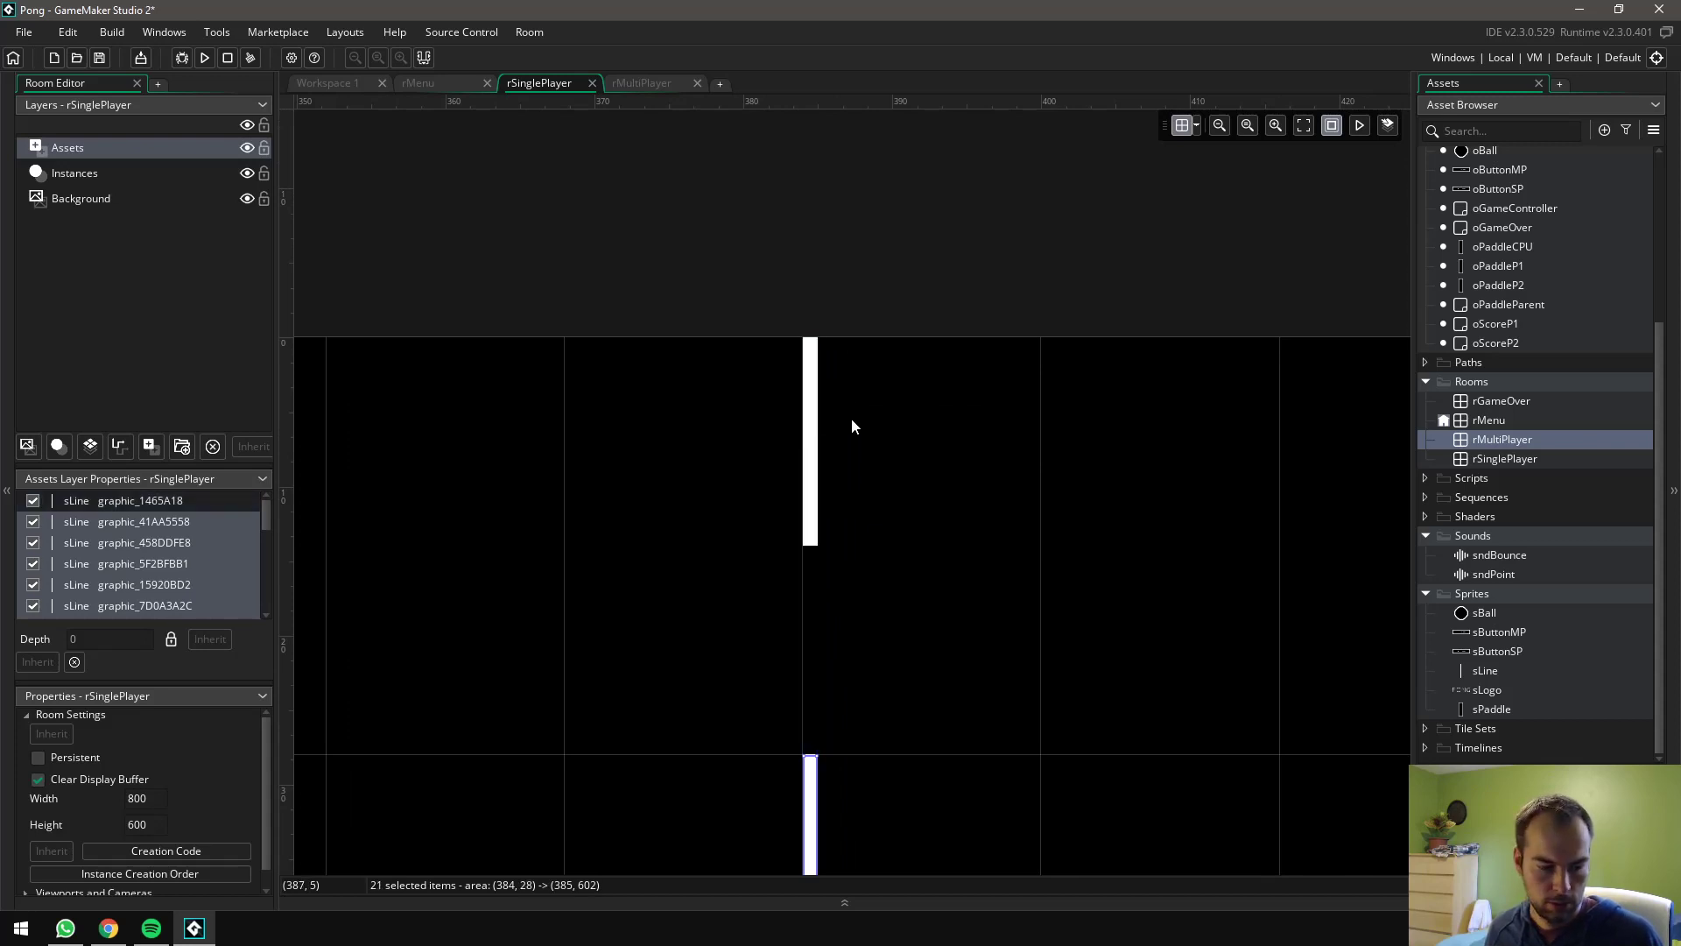
scroll(861, 369, "down", 4, "ctrl")
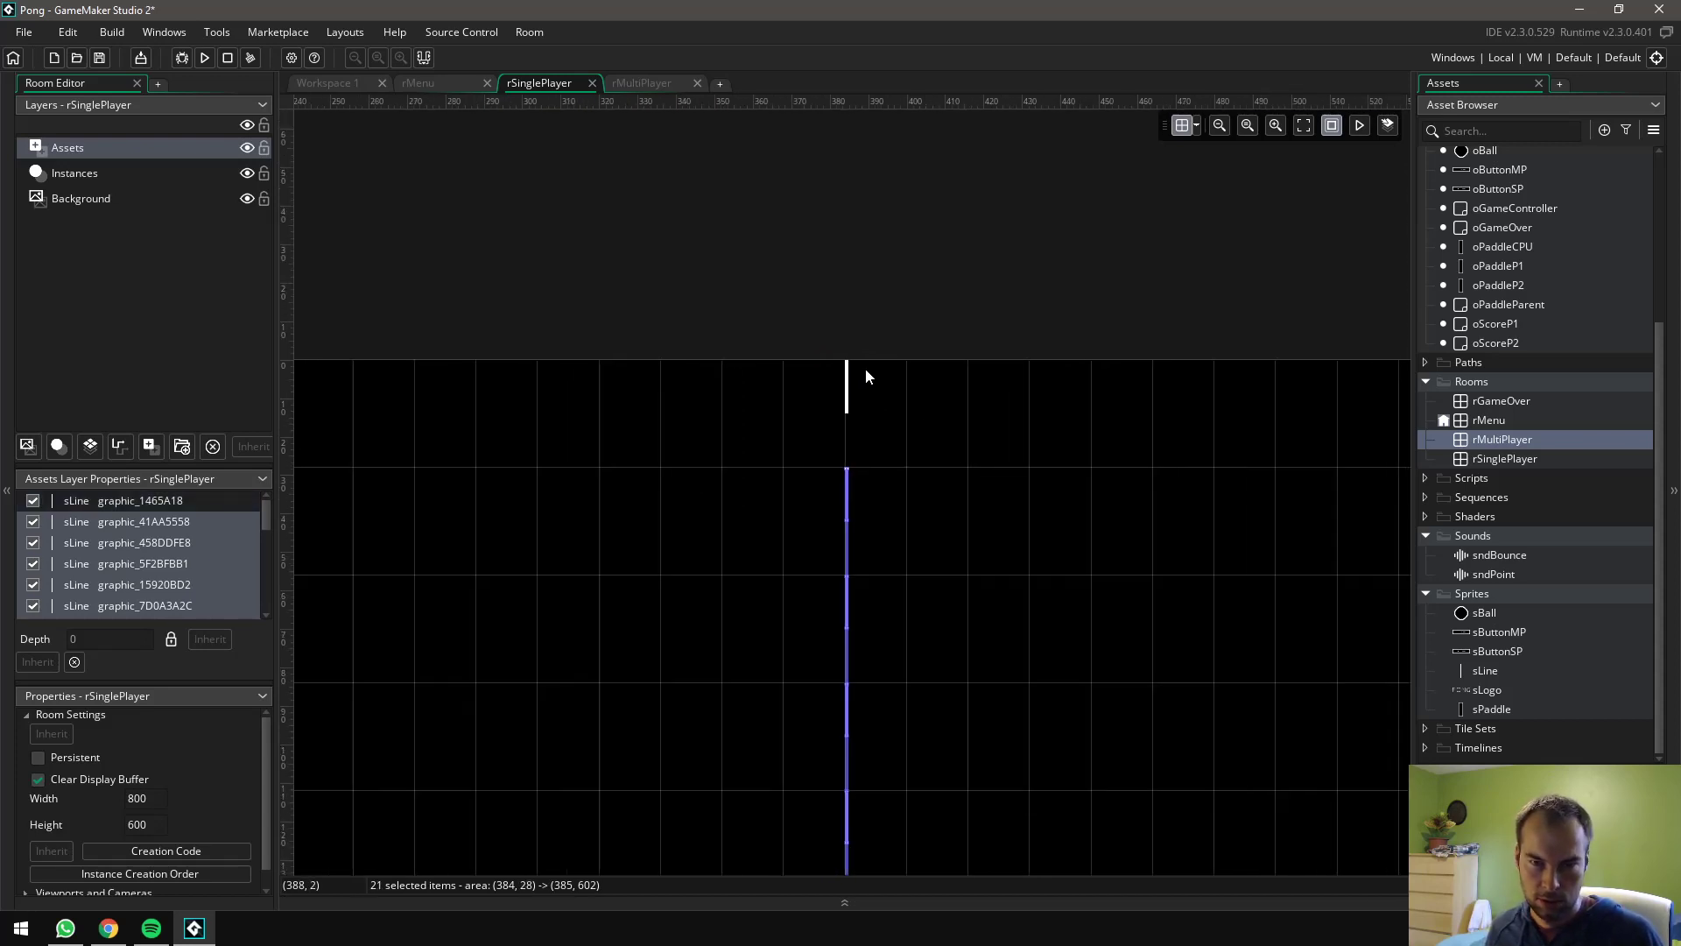
scroll(879, 378, "up", 6, "ctrl")
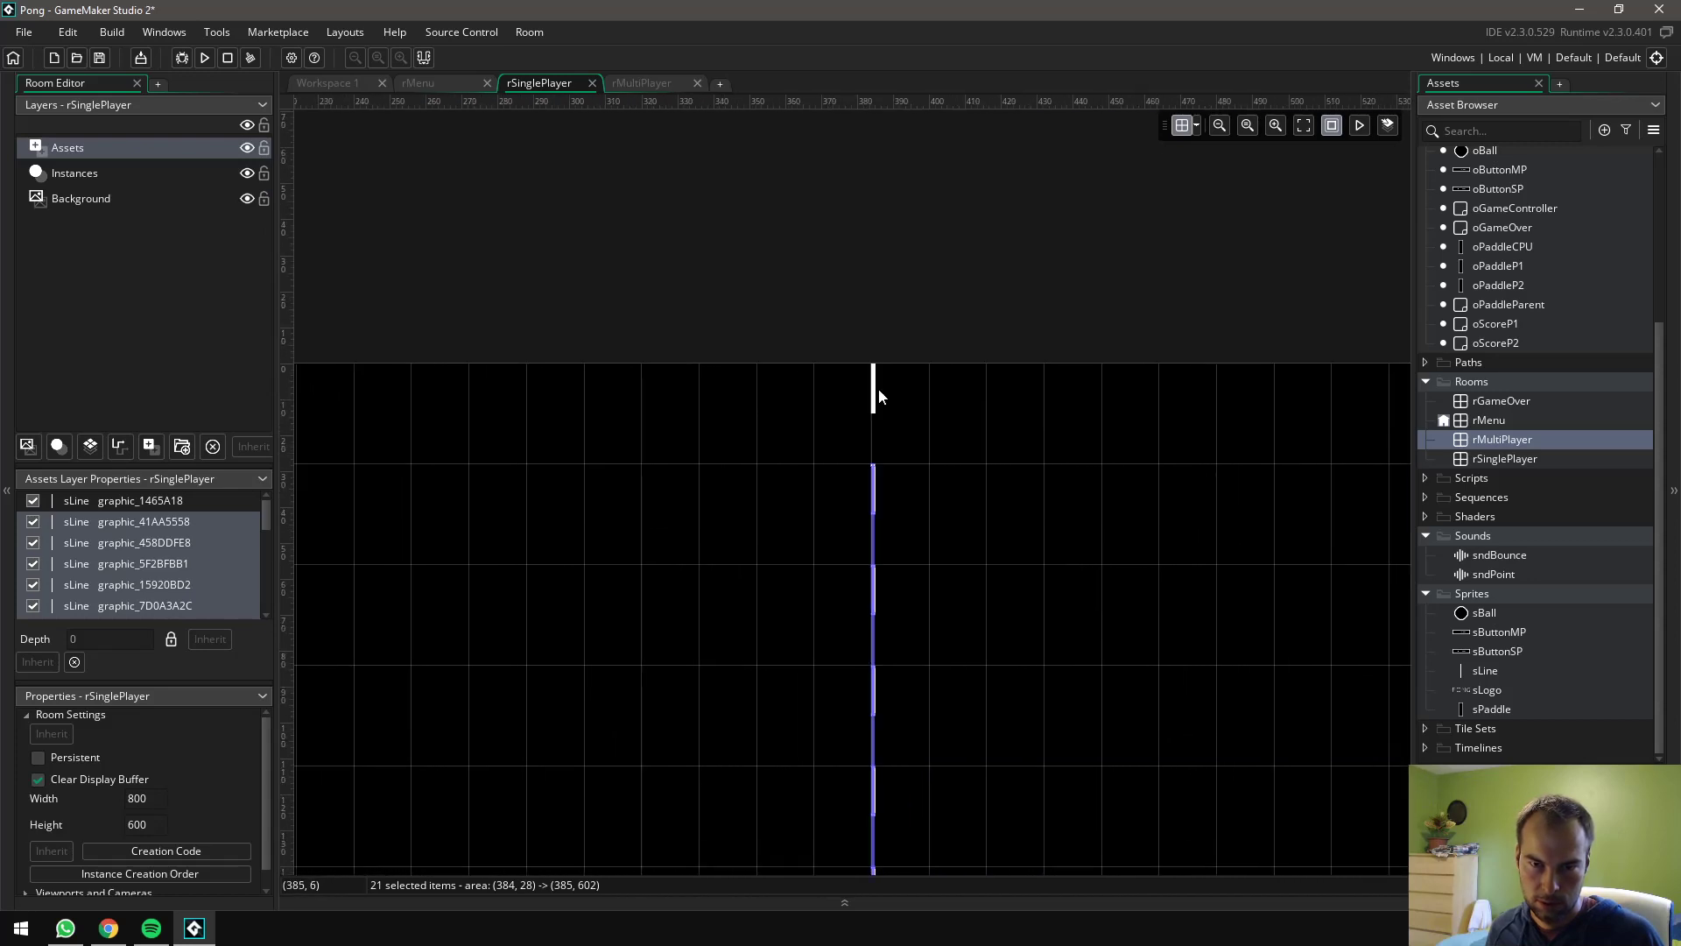
left_click(863, 411, "ctrl")
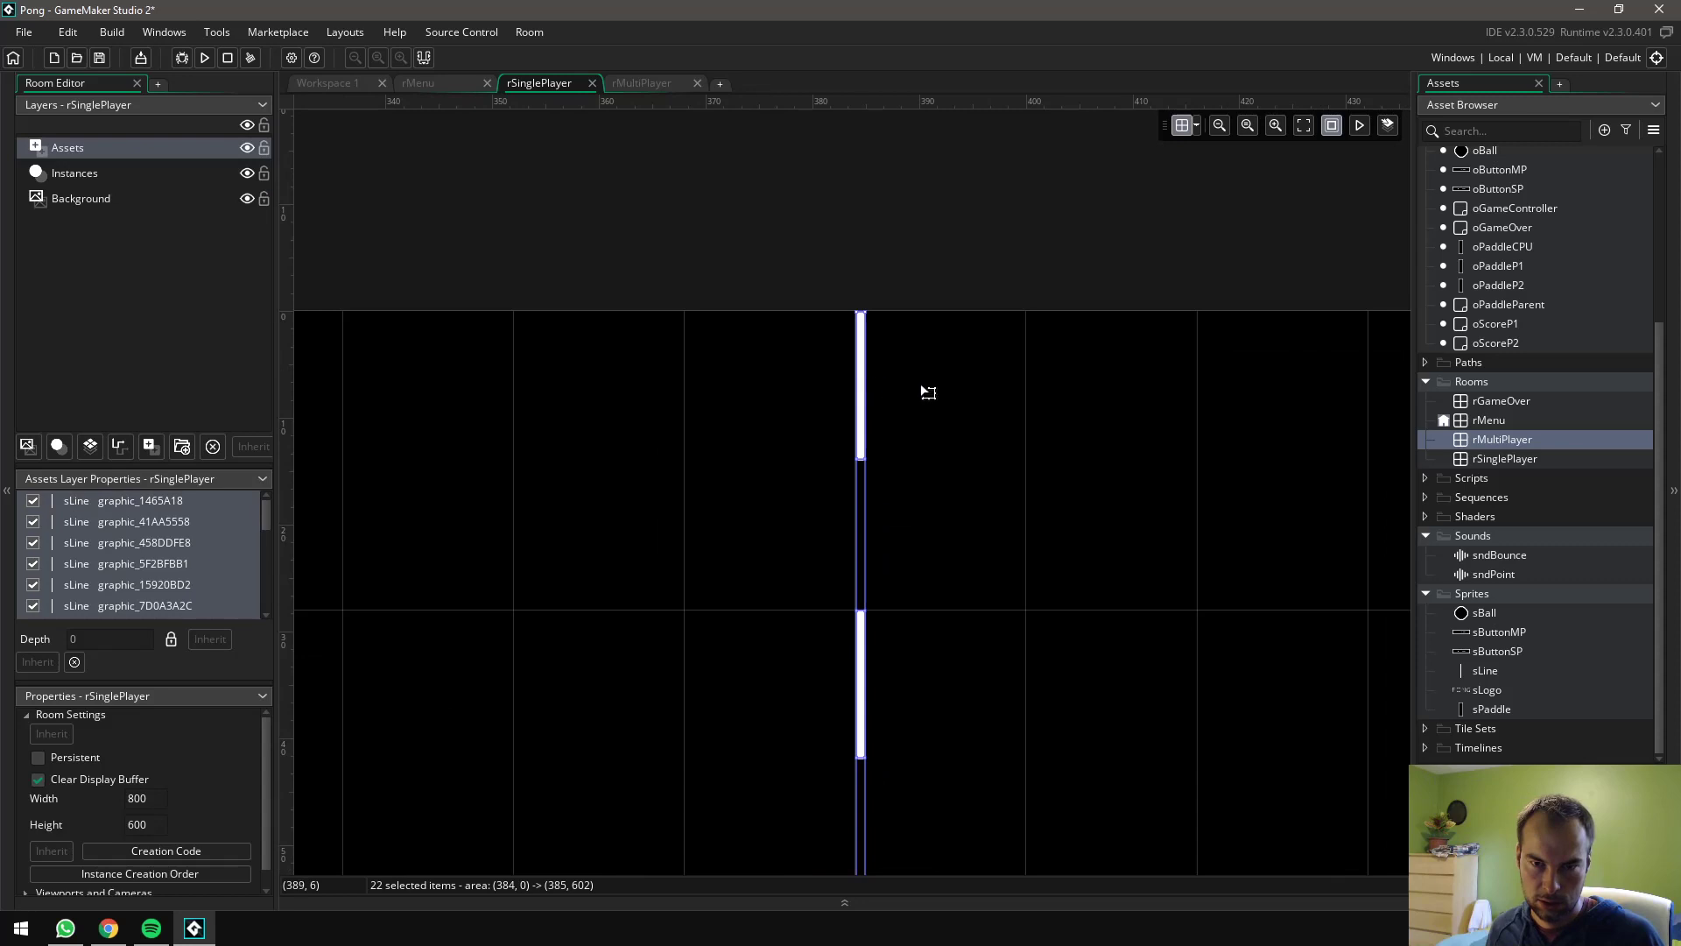
left_click_drag(922, 386, 1039, 379)
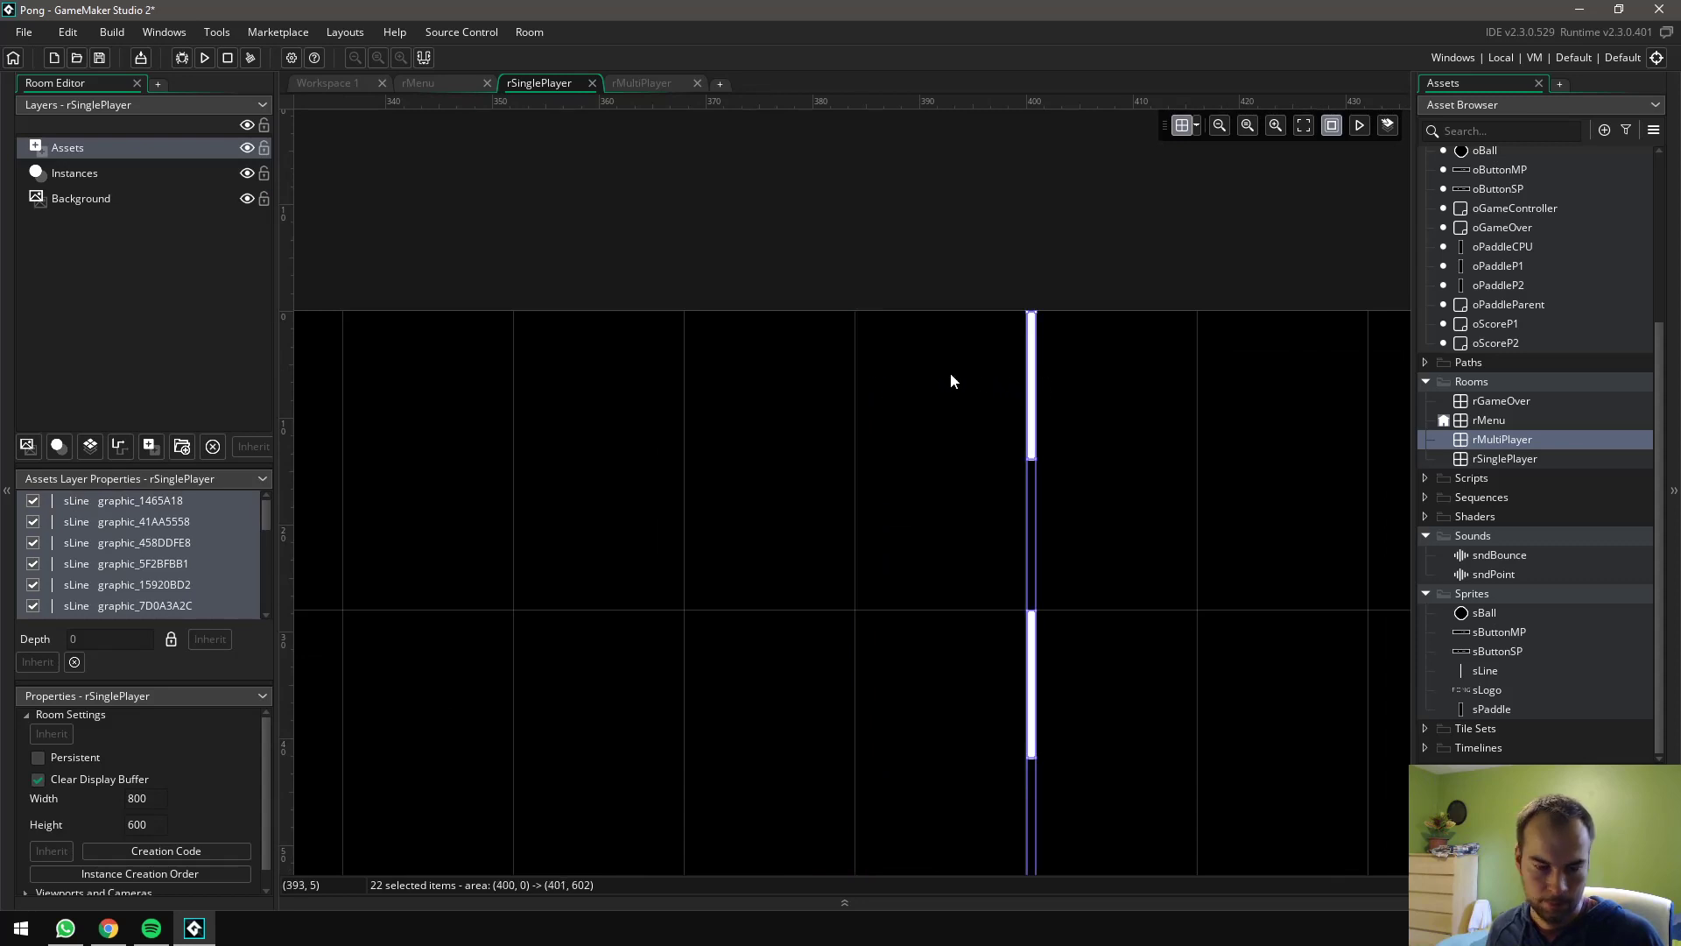
scroll(933, 369, "down", 5)
left_click(1027, 303)
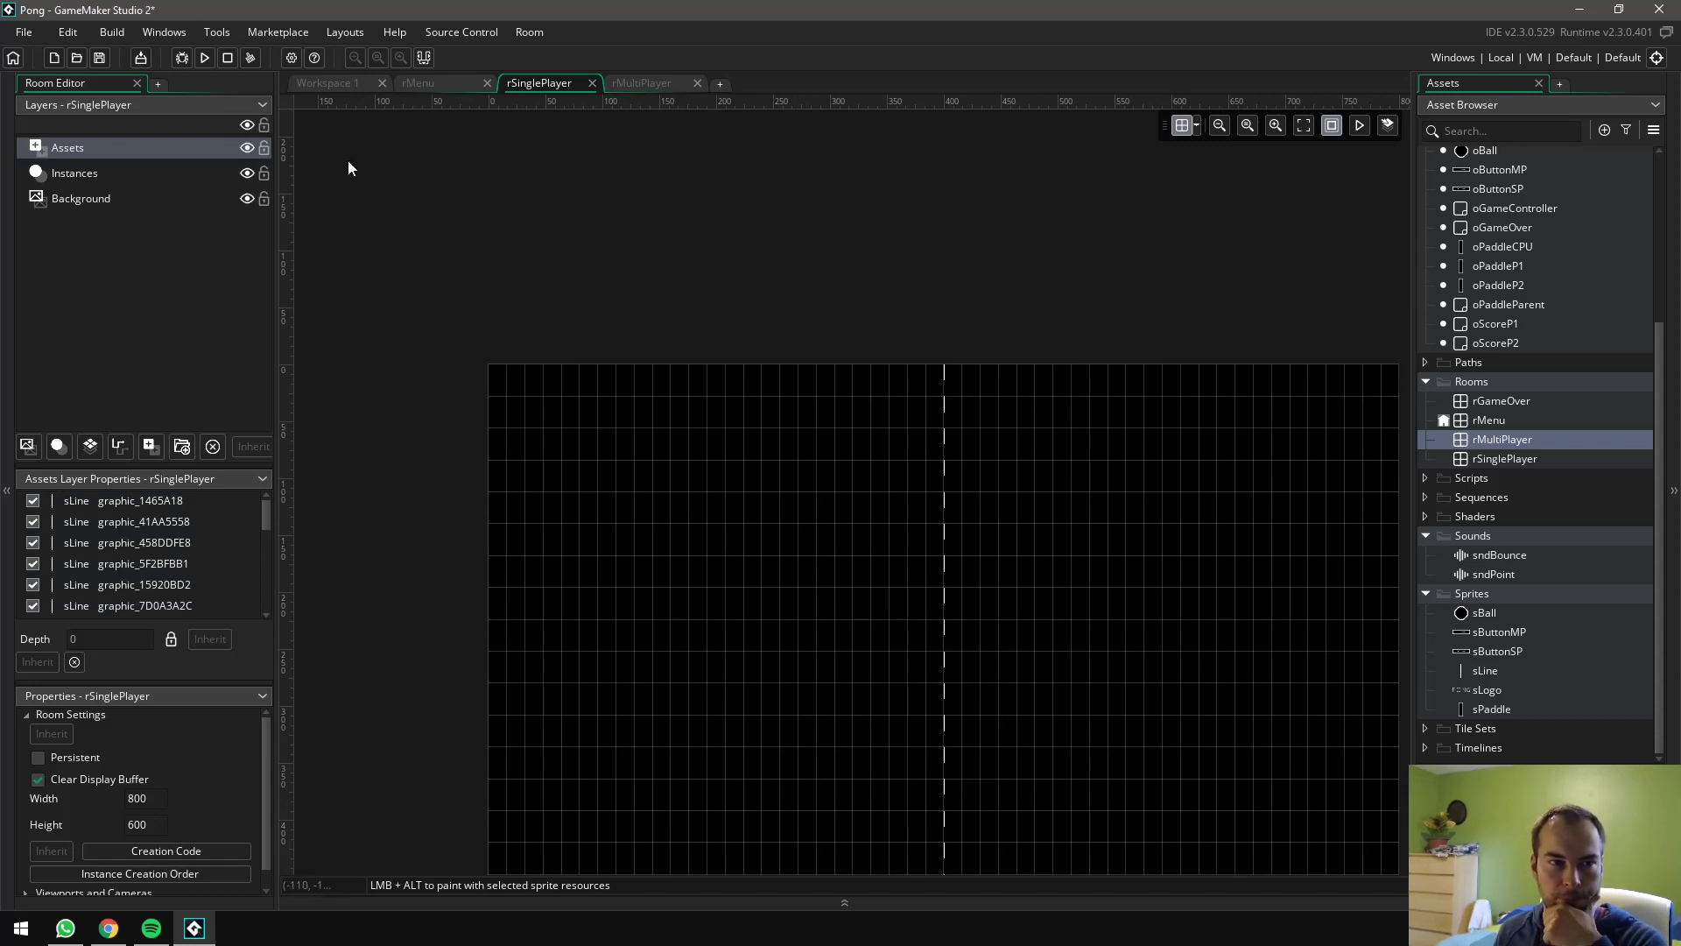
left_click(102, 62)
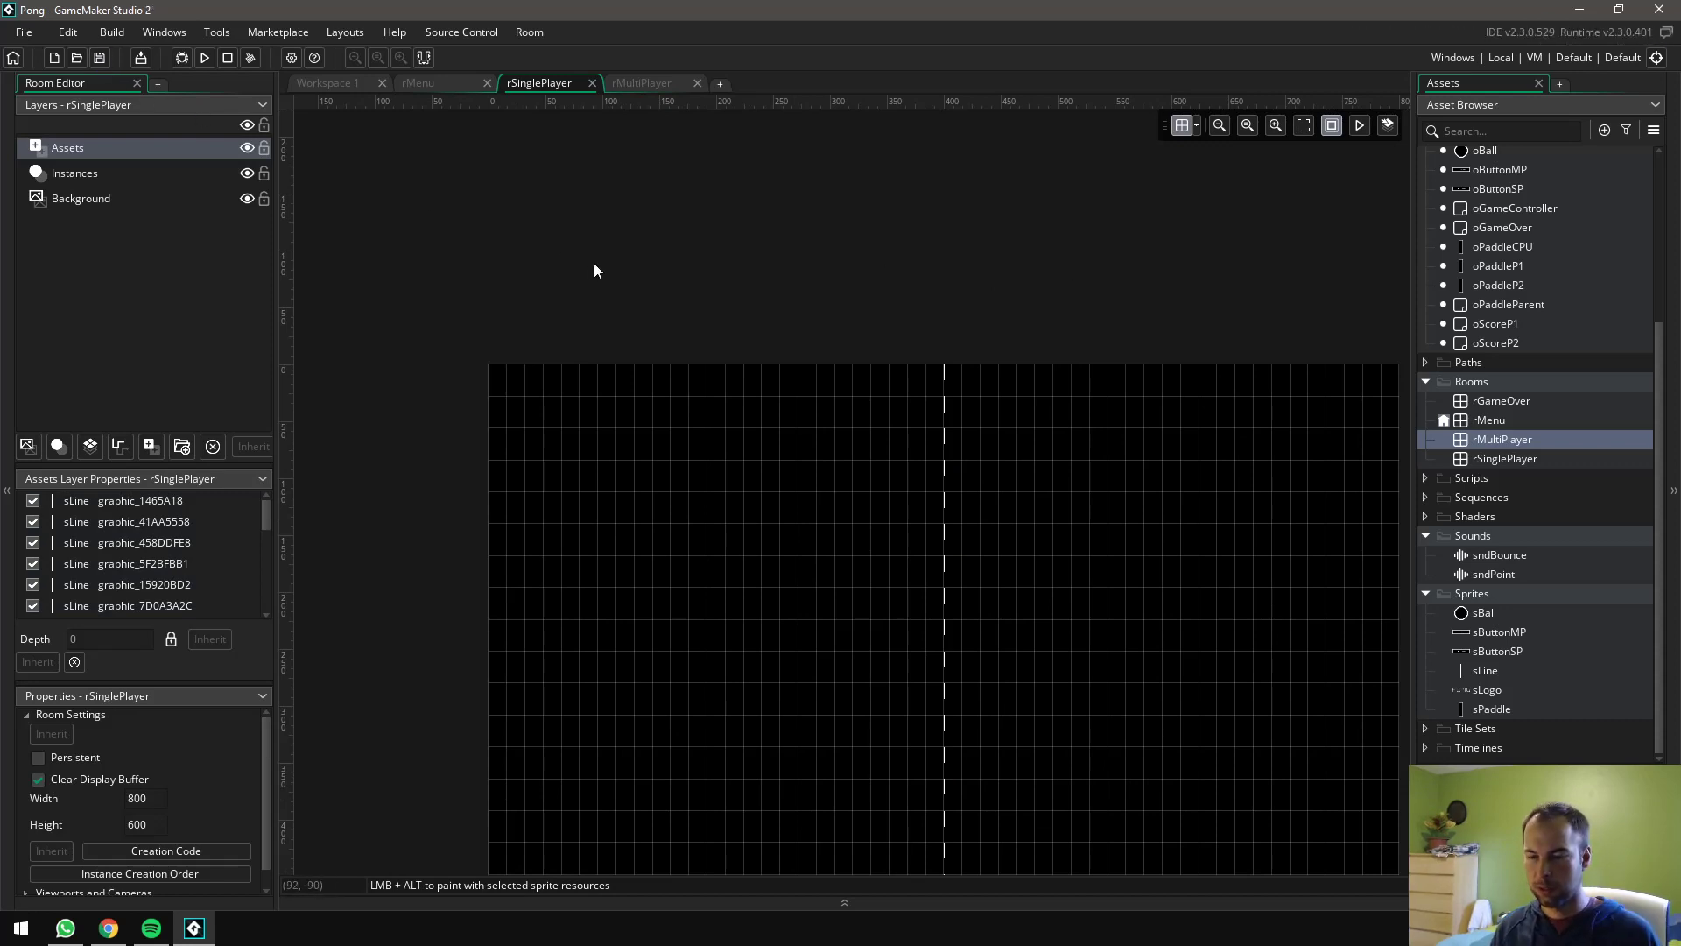